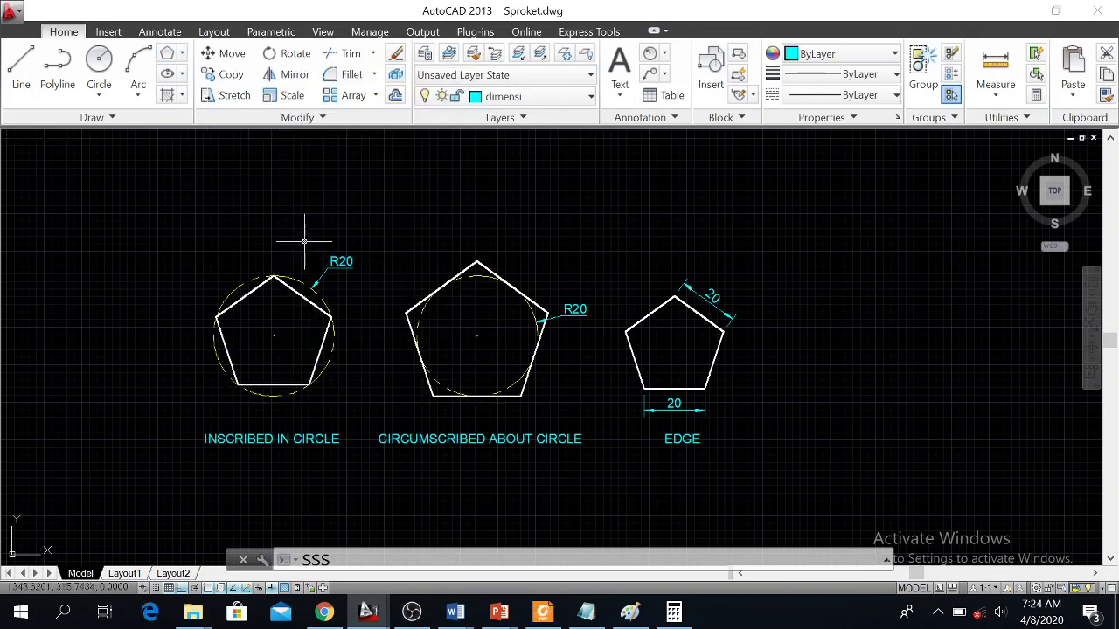
pyautogui.click(182, 54)
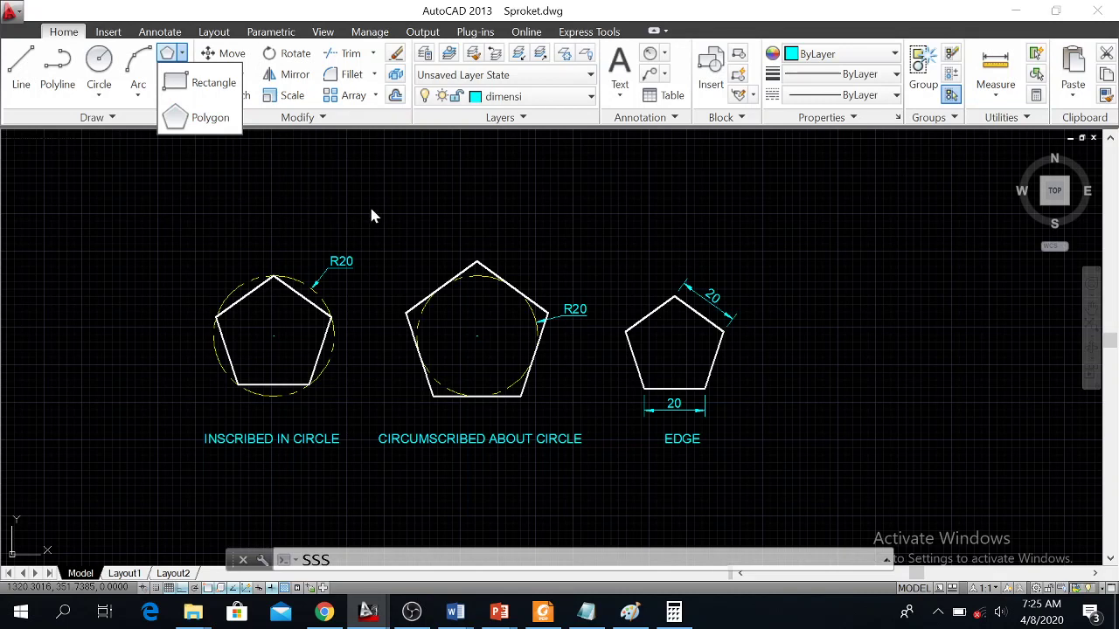
pyautogui.click(280, 210)
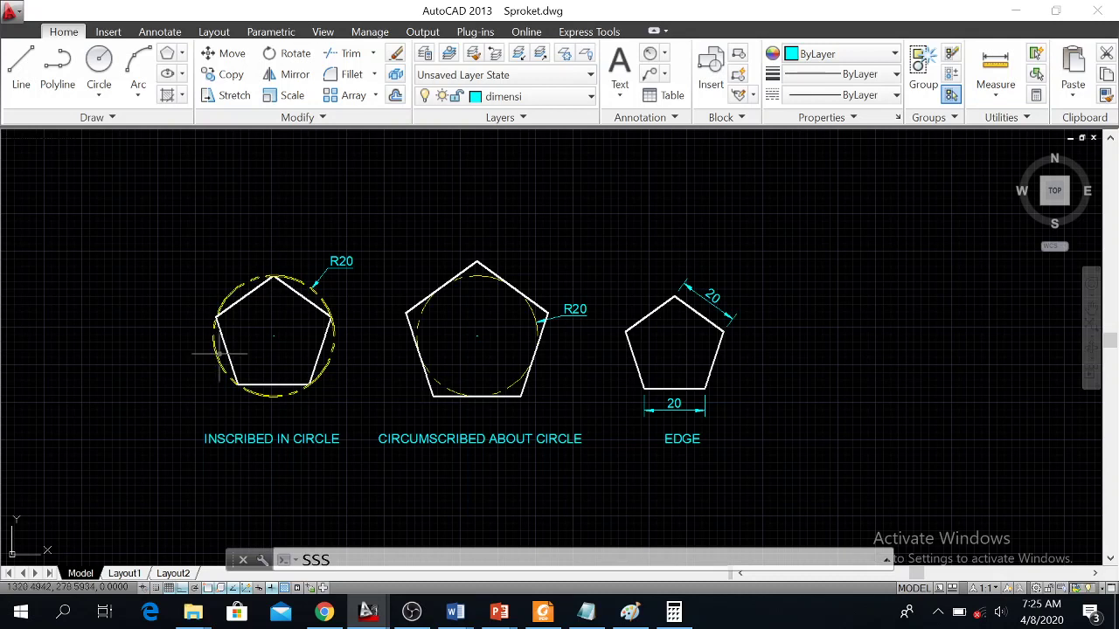
pyautogui.moveTo(322, 269)
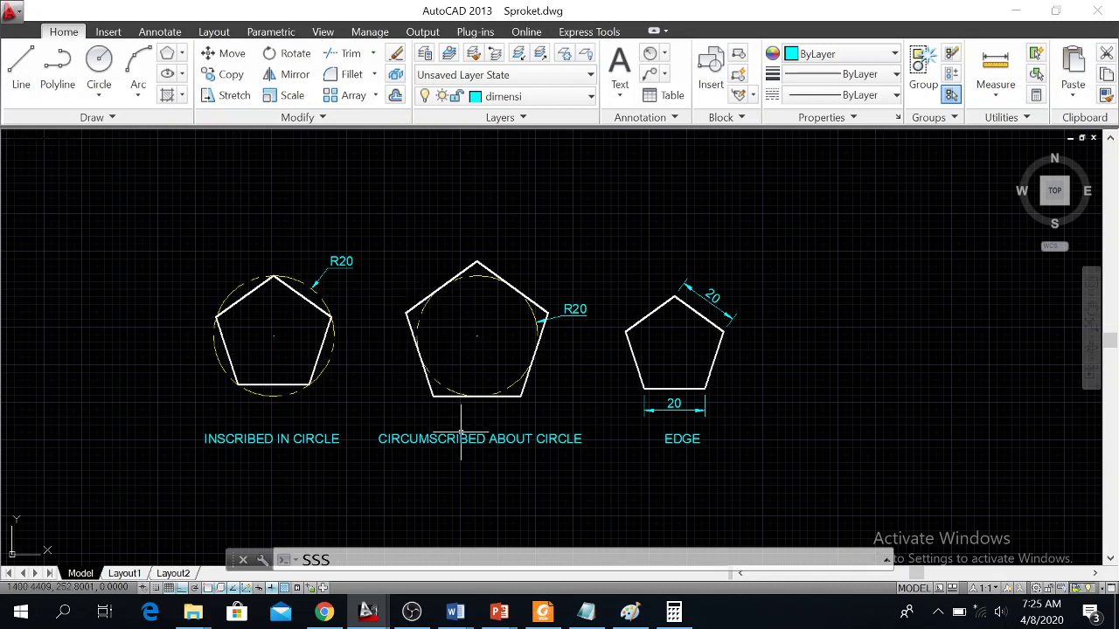
pyautogui.moveTo(462, 437)
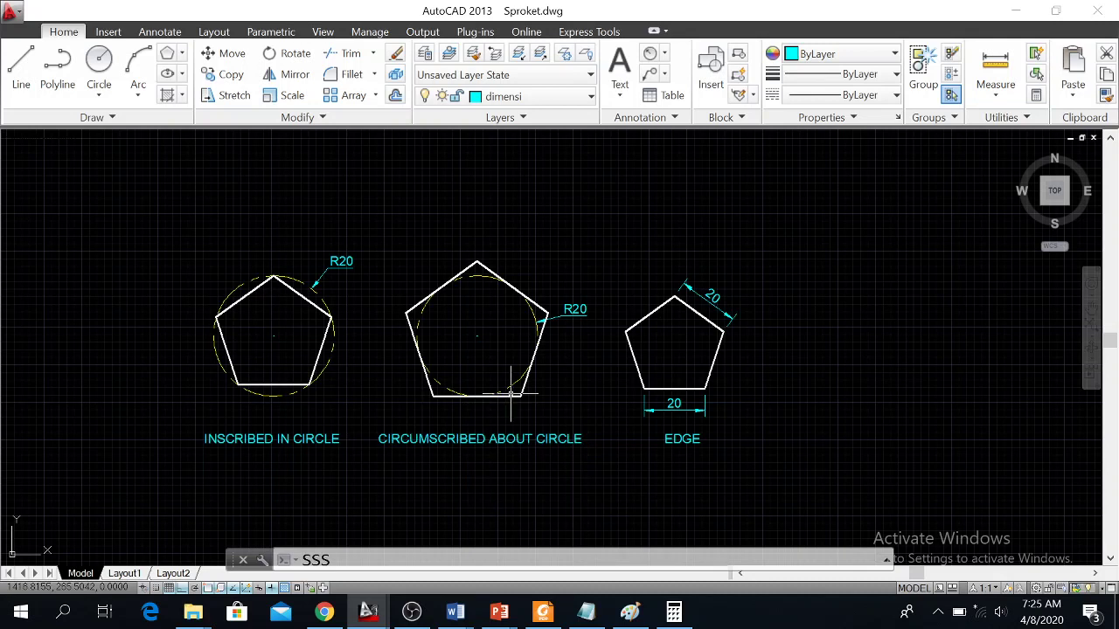
pyautogui.moveTo(510, 393)
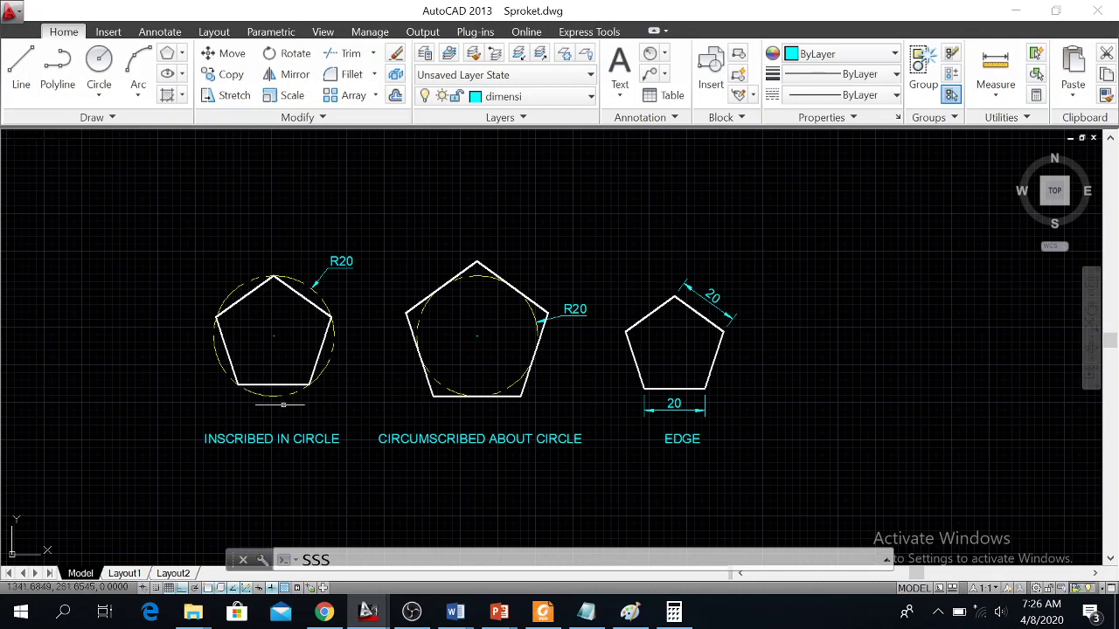
# Step: Draw a five-sided polygon inscribed in a circle of radius 20, centred above the INSCRIBED IN CIRCLE example
pyautogui.moveTo(475, 288)
pyautogui.mouseDown(button='middle')
pyautogui.moveTo(517, 362)
pyautogui.moveTo(517, 404)
pyautogui.moveTo(527, 349)
pyautogui.mouseUp(button='middle')
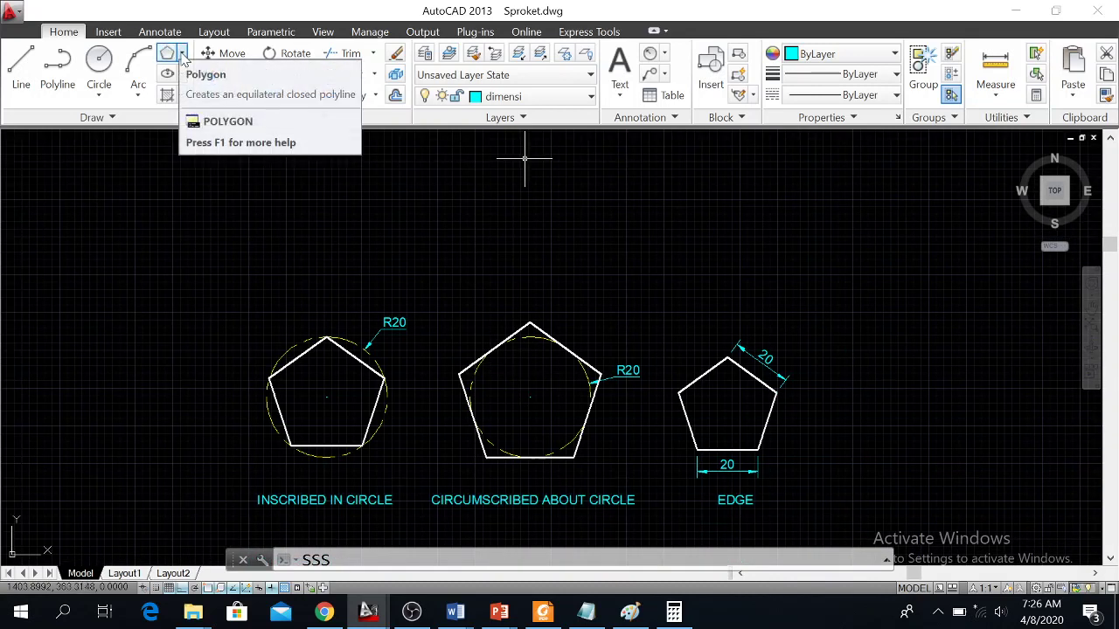
pyautogui.moveTo(588, 224); pyautogui.dragTo(570, 288, button='middle')
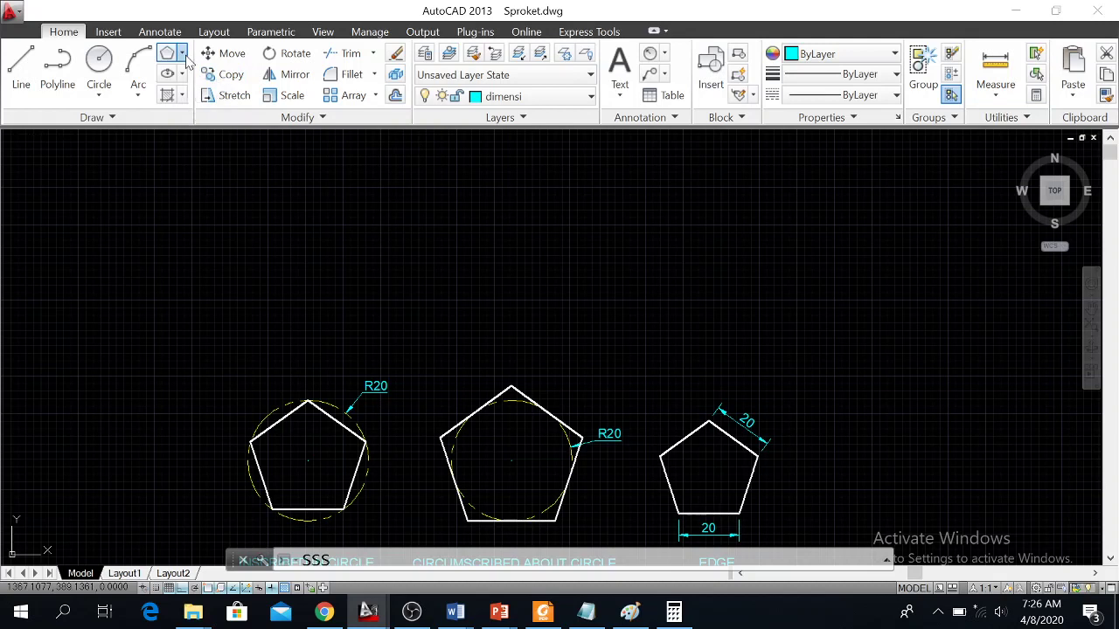
pyautogui.click(183, 56)
pyautogui.click(199, 119)
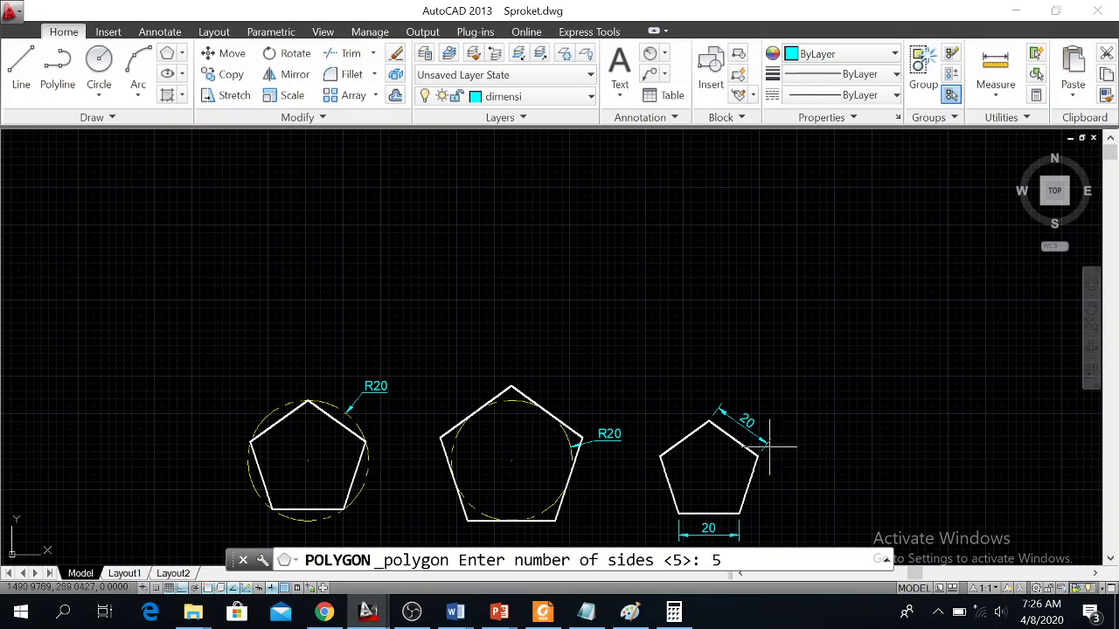
pyautogui.press('Return')
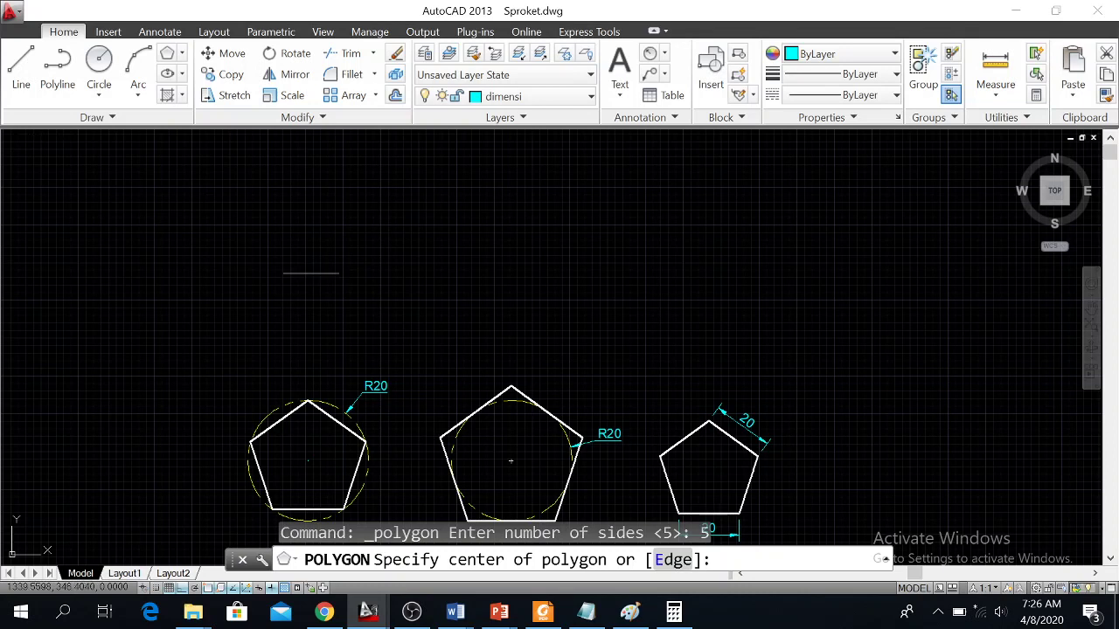
pyautogui.click(308, 272)
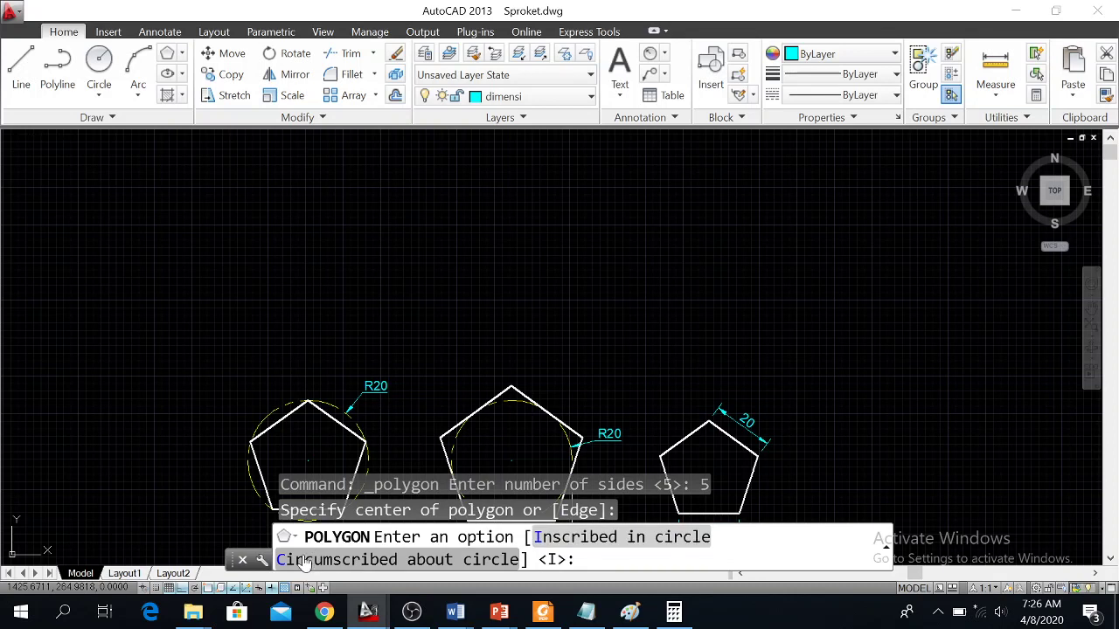
pyautogui.click(549, 539)
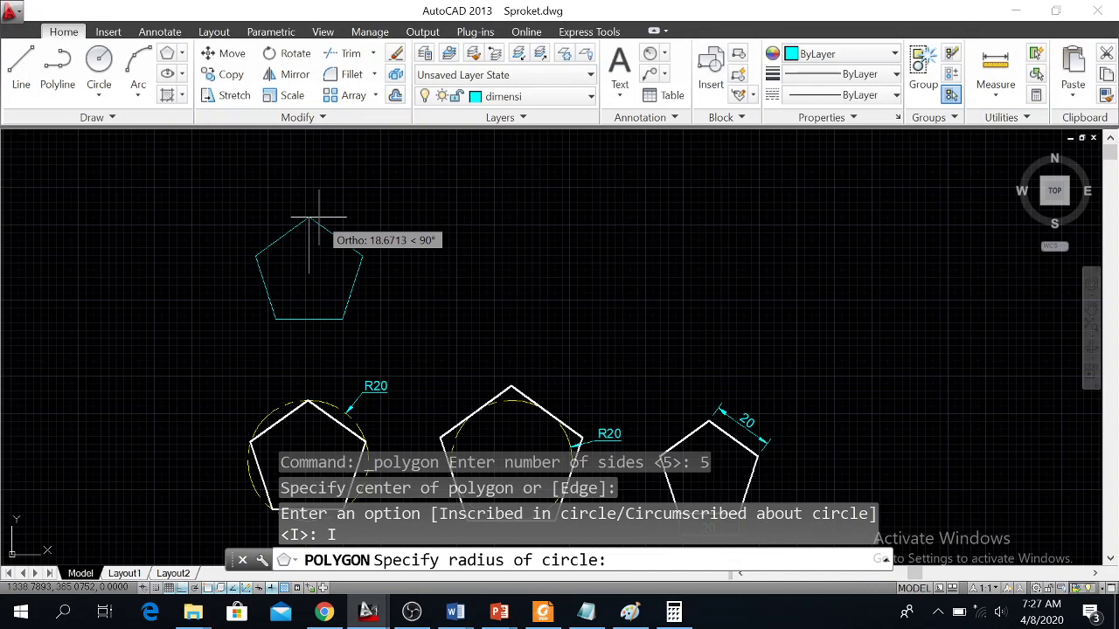
pyautogui.write('20')
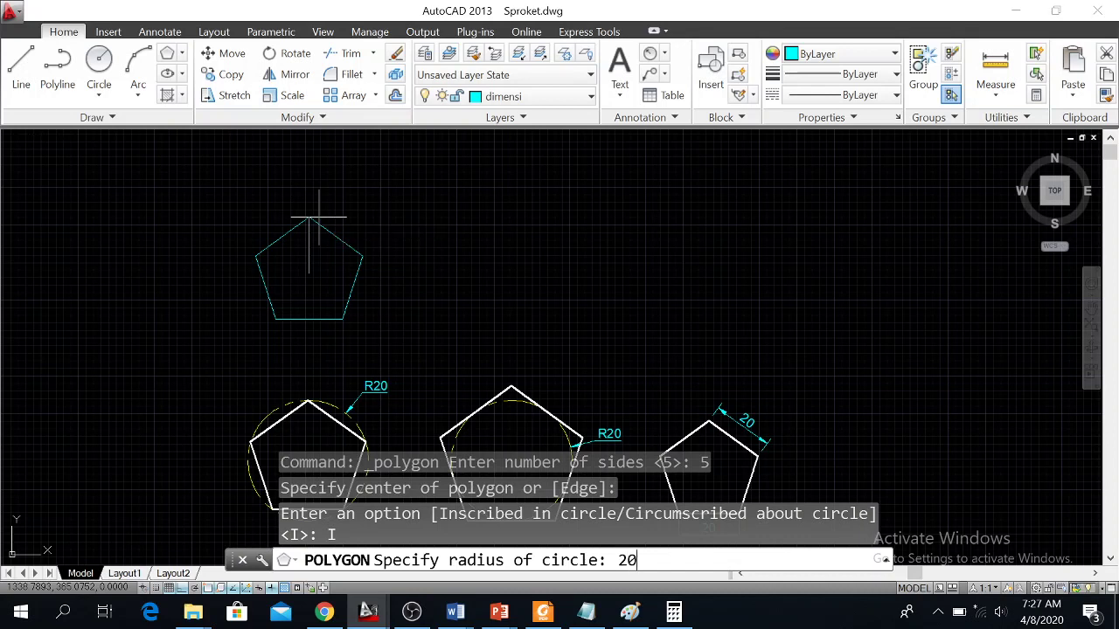
pyautogui.press('Return')
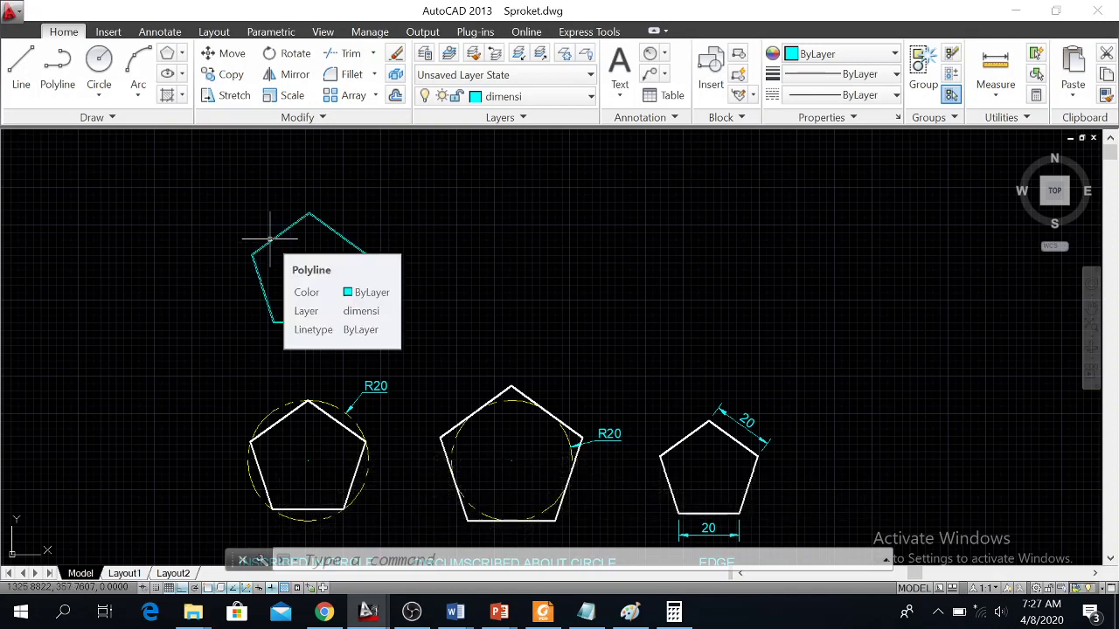
# Step: Move the new inscribed pentagon to layer 0 and clear the selection
pyautogui.click(229, 201)
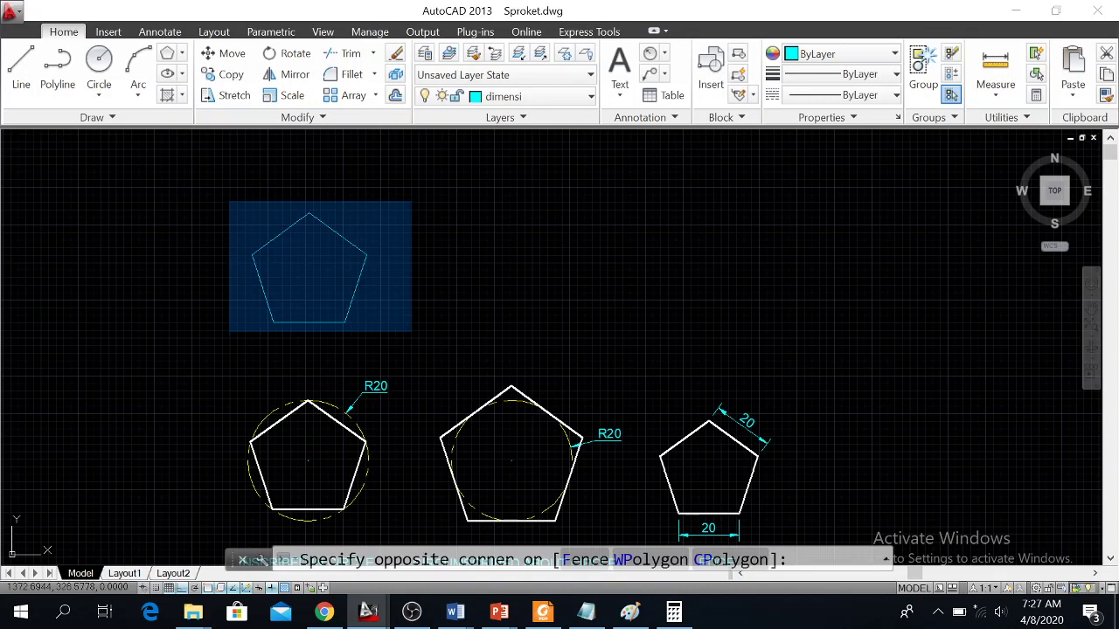
pyautogui.click(426, 357)
pyautogui.click(572, 98)
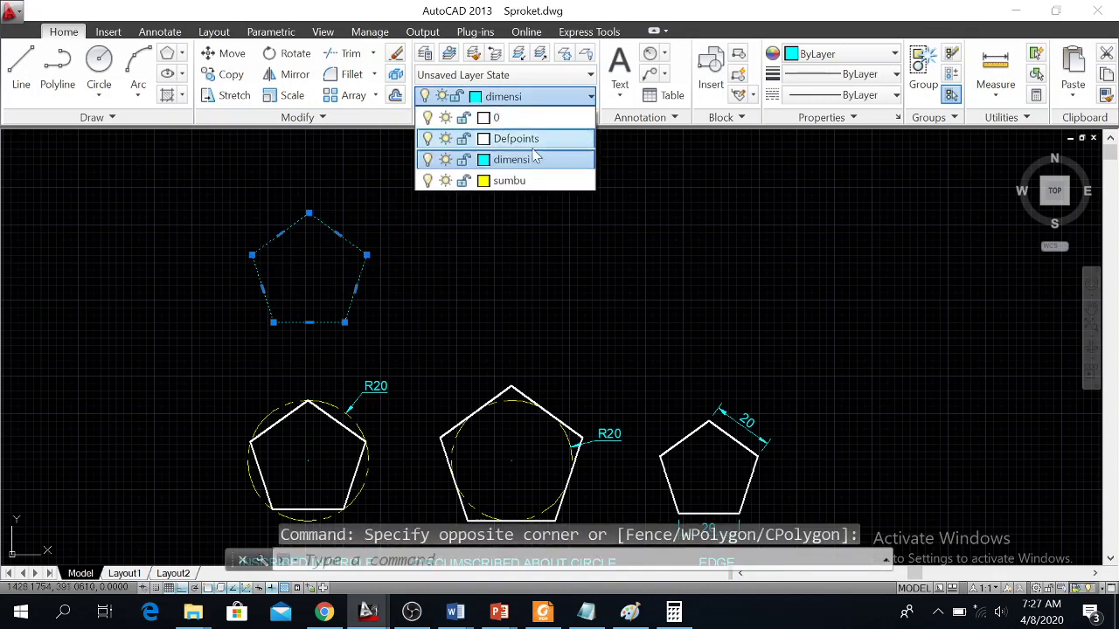
pyautogui.click(516, 117)
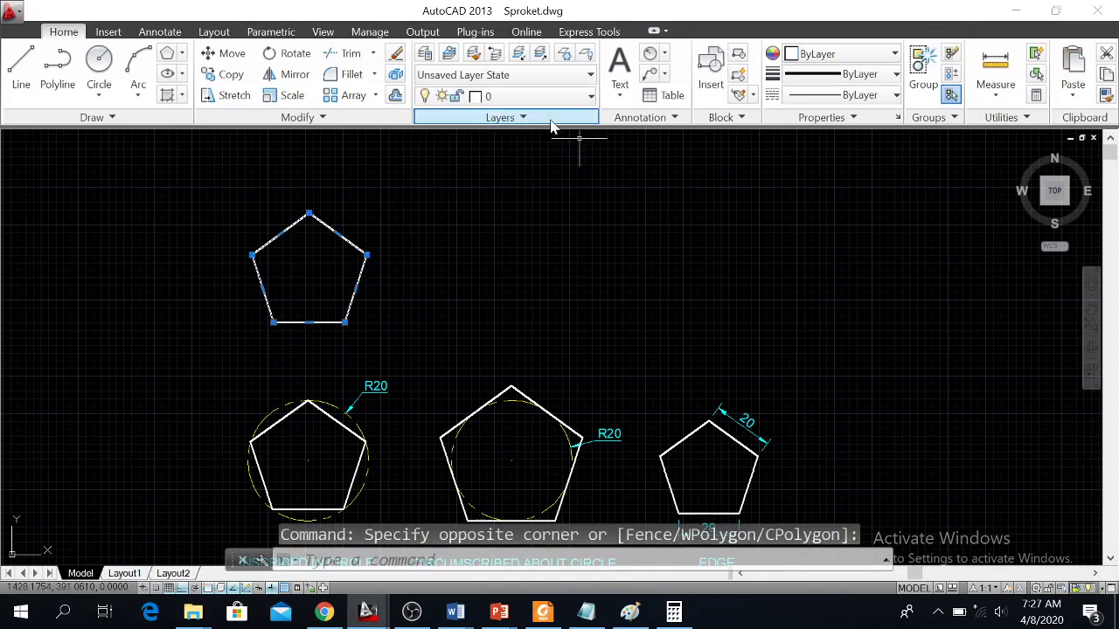
pyautogui.click(591, 98)
pyautogui.click(545, 118)
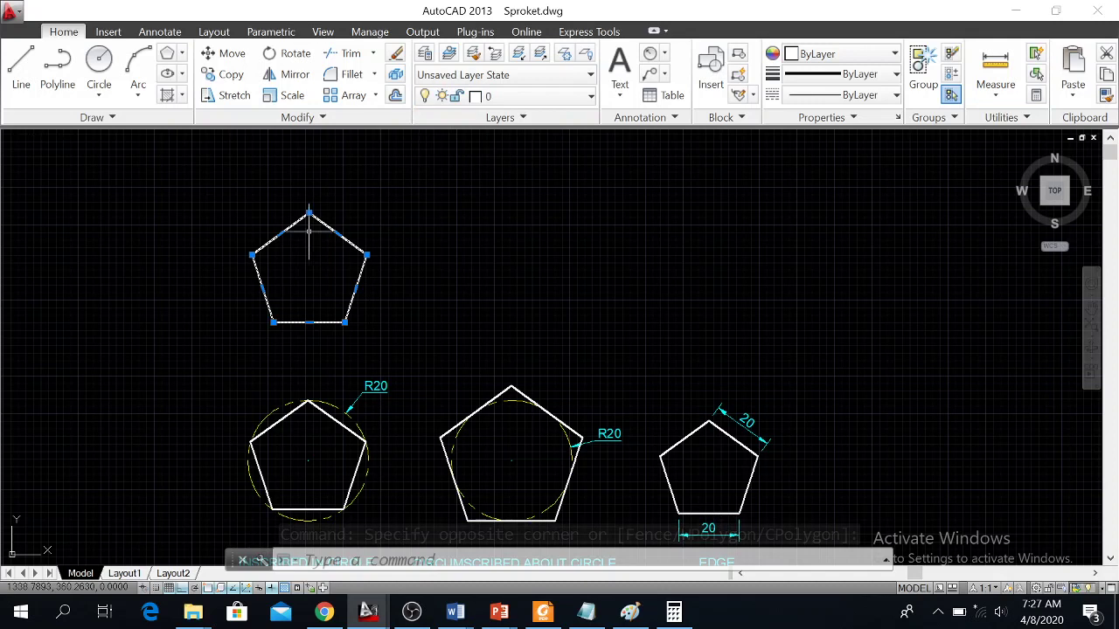
pyautogui.scroll(-1, 538, 409)
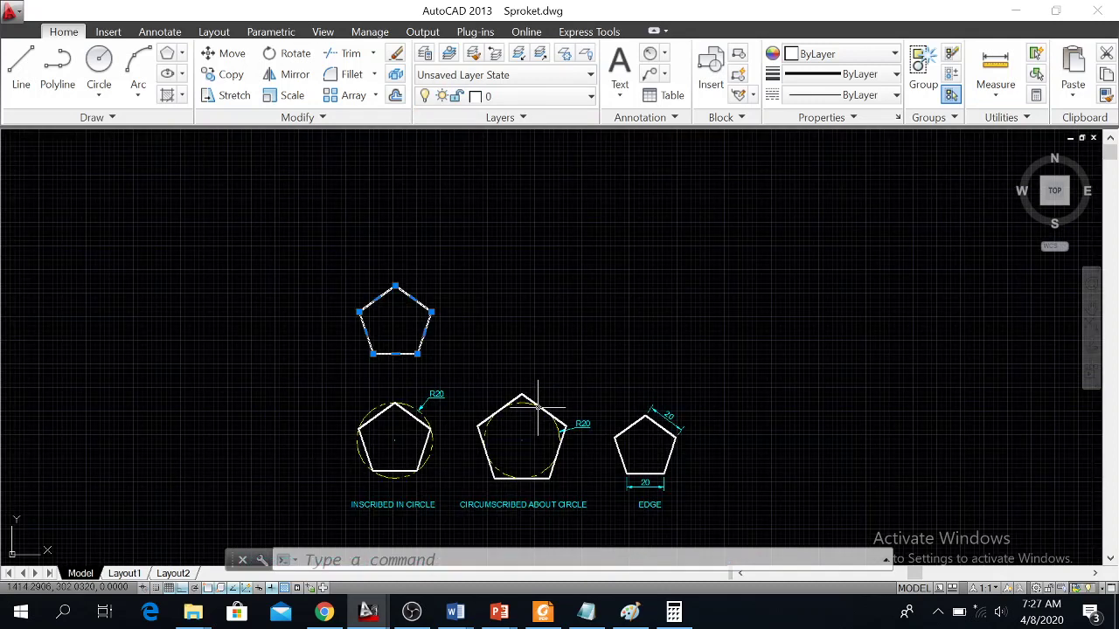
pyautogui.scroll(2, 522, 522)
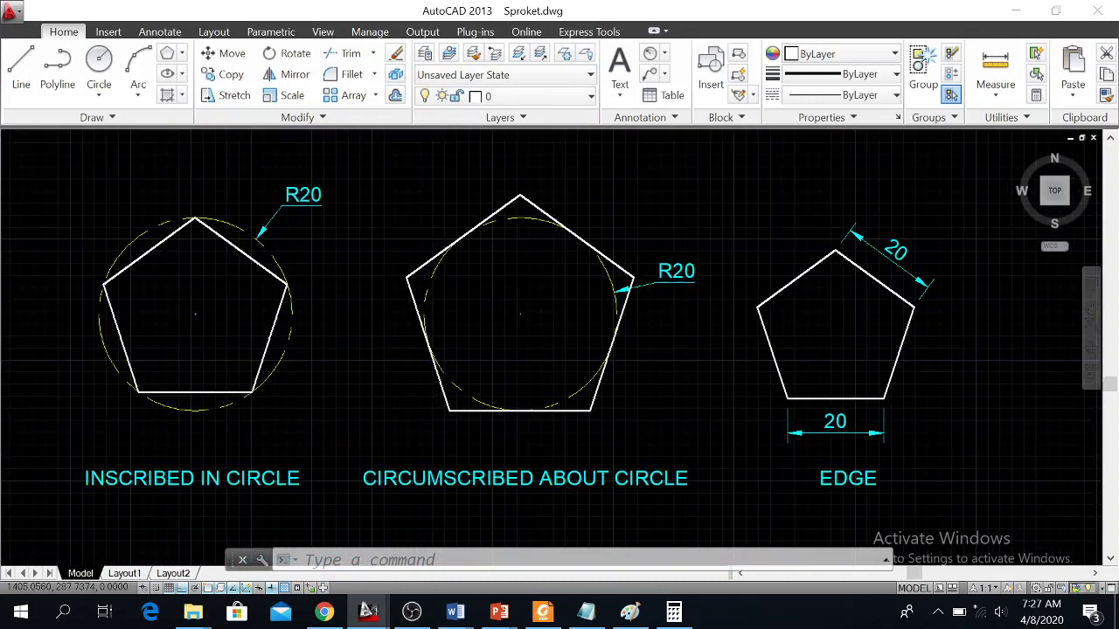
pyautogui.scroll(-1, 517, 298)
pyautogui.moveTo(492, 207); pyautogui.dragTo(491, 319, button='middle')
pyautogui.press('Escape')
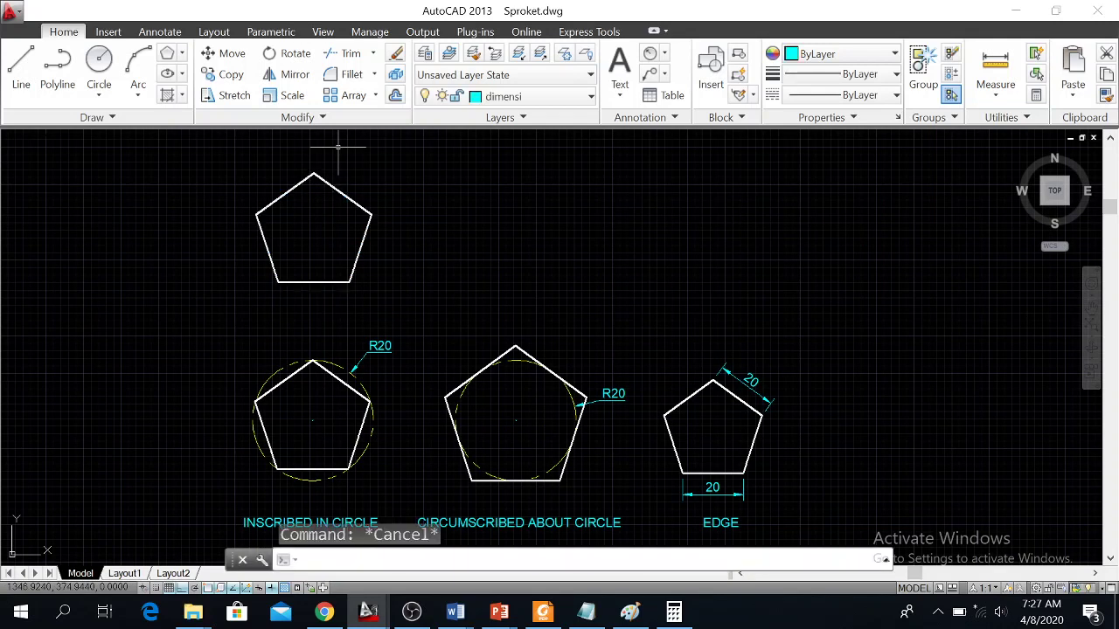
# Step: Draw a five-sided polygon circumscribed about a circle of radius 20, centred above the CIRCUMSCRIBED ABOUT CIRCLE example
pyautogui.click(166, 56)
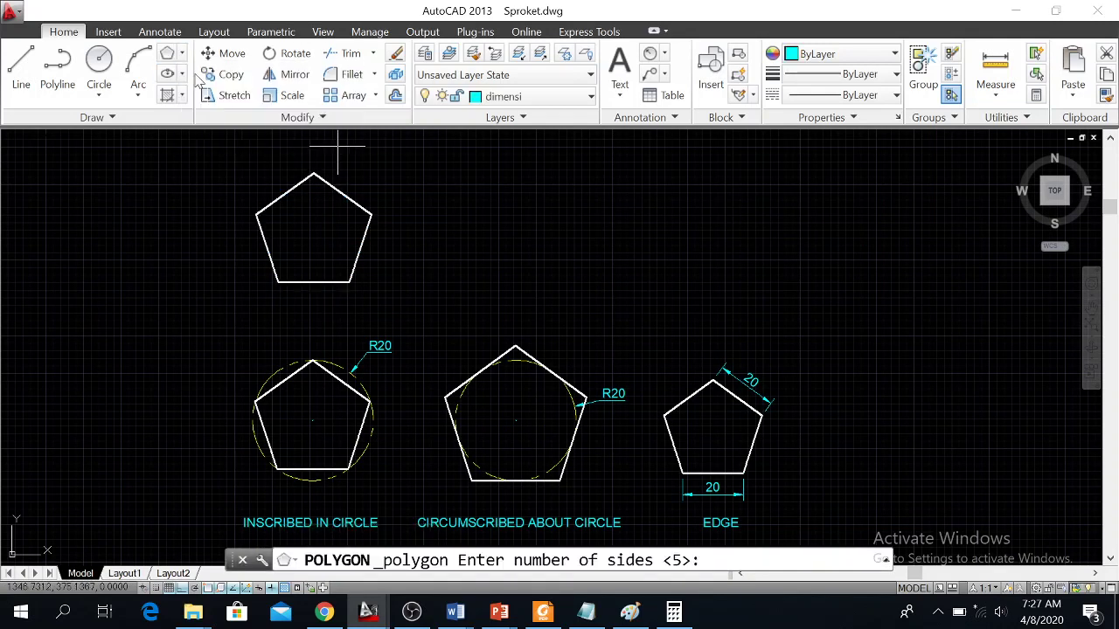
pyautogui.write('5')
pyautogui.press('Return')
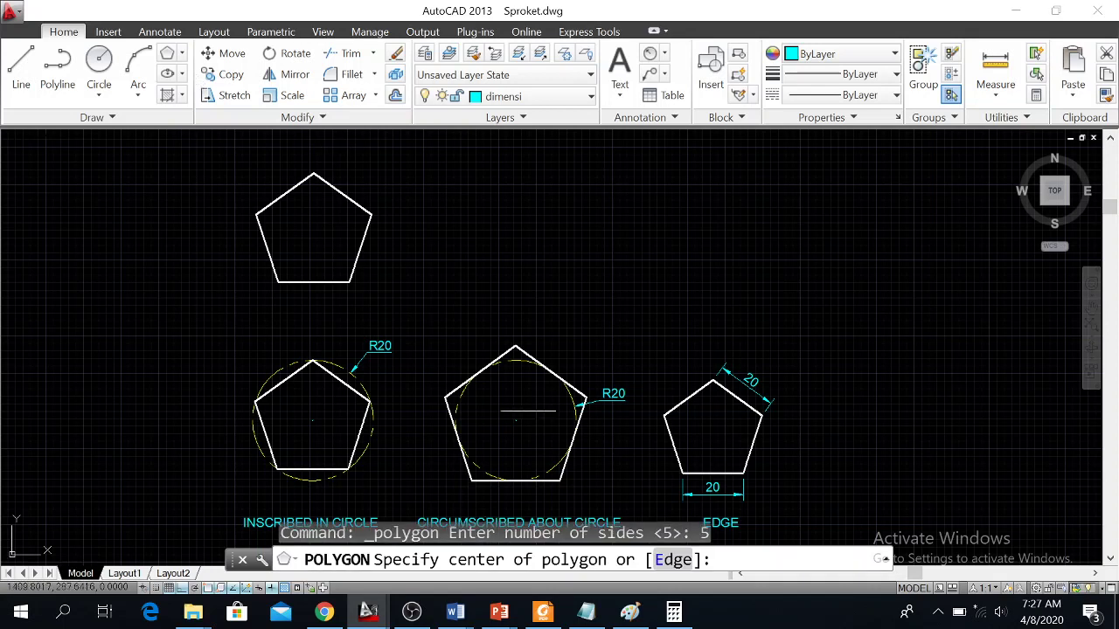
pyautogui.click(516, 224)
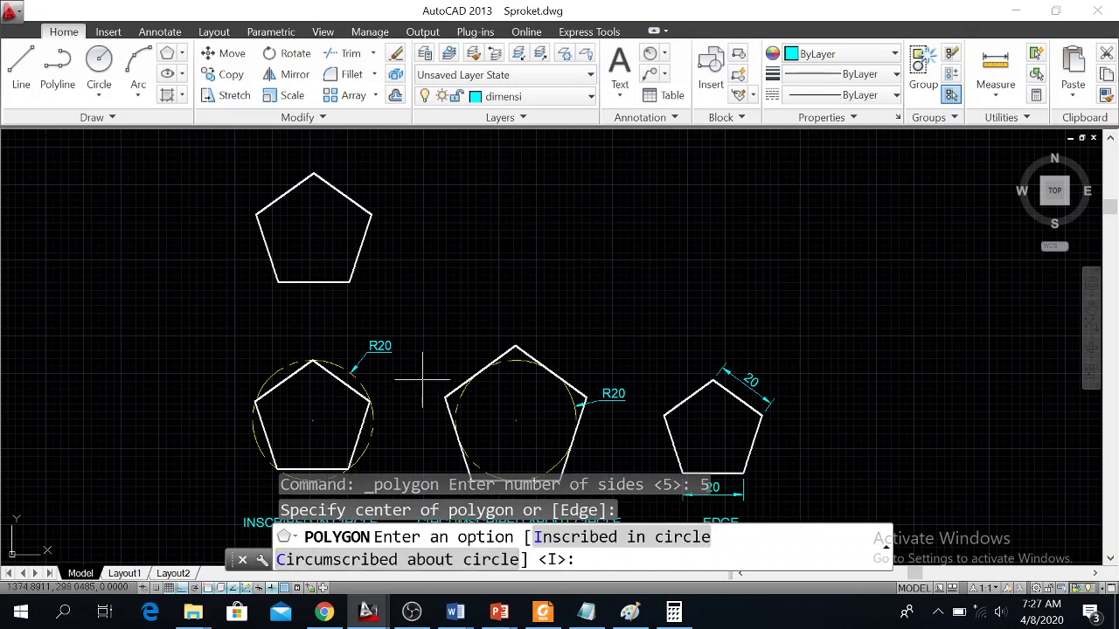
pyautogui.click(293, 566)
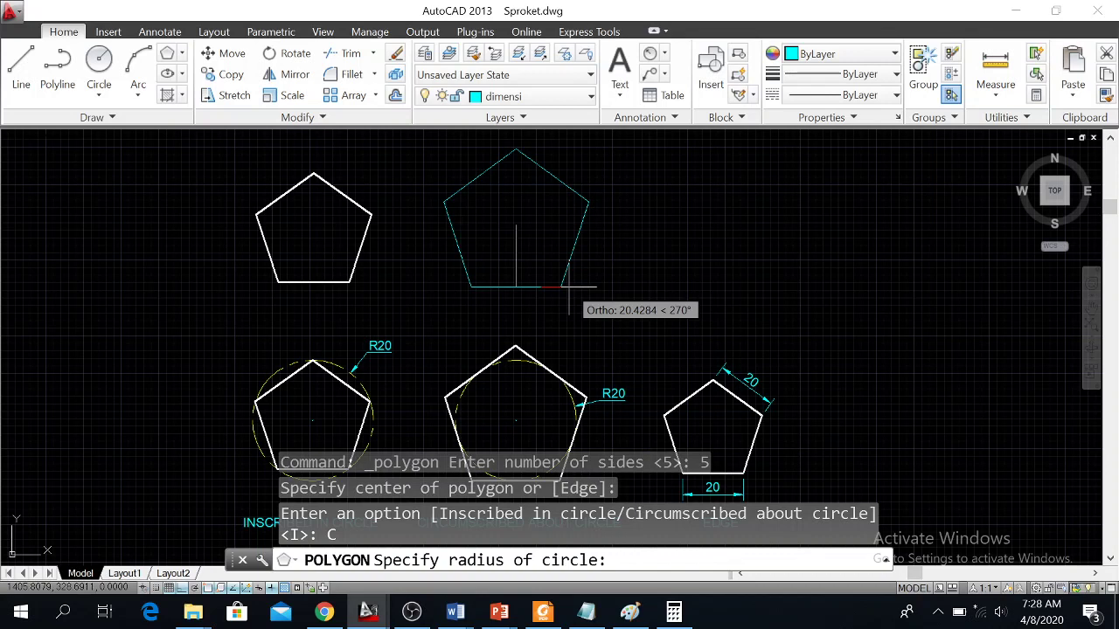
pyautogui.write('20')
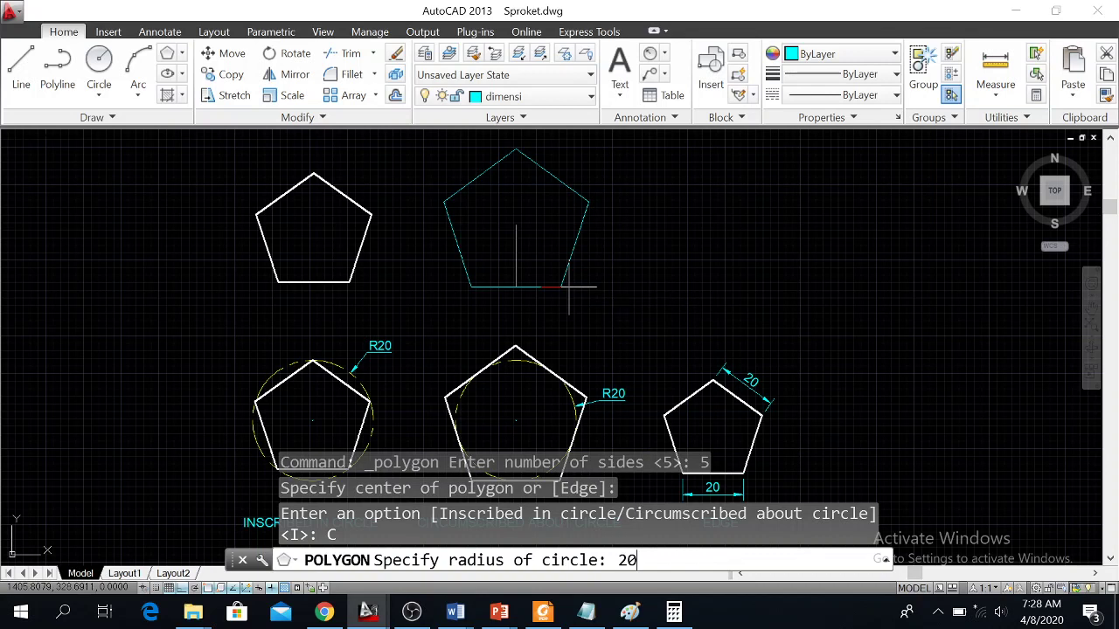
pyautogui.press('Return')
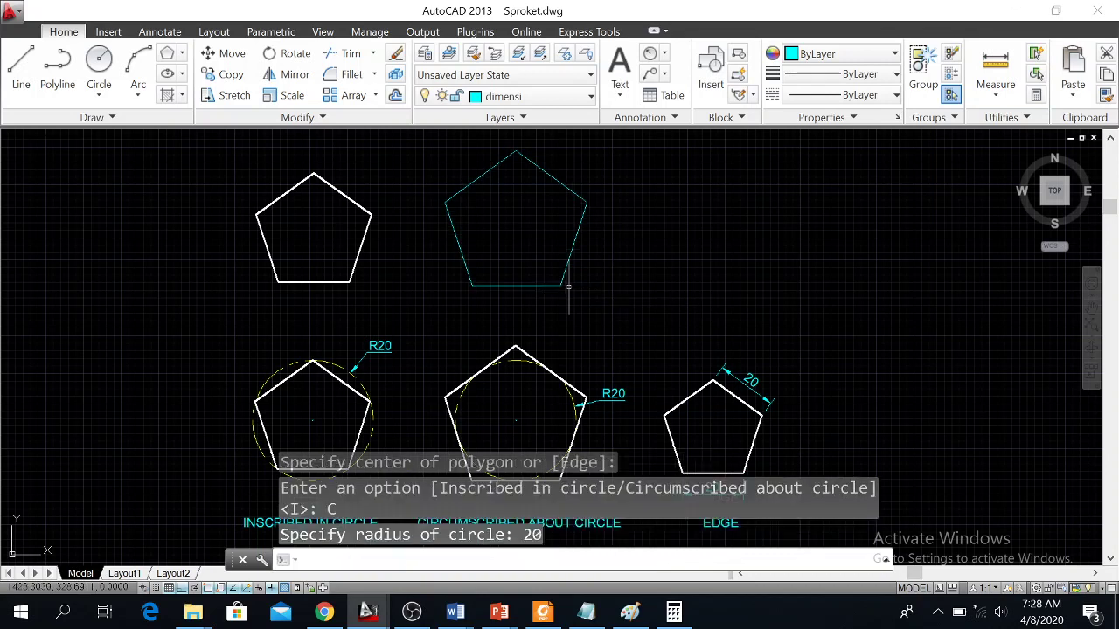
# Step: Move the new circumscribed pentagon to layer 0 and clear the selection
pyautogui.click(615, 288)
pyautogui.click(419, 171)
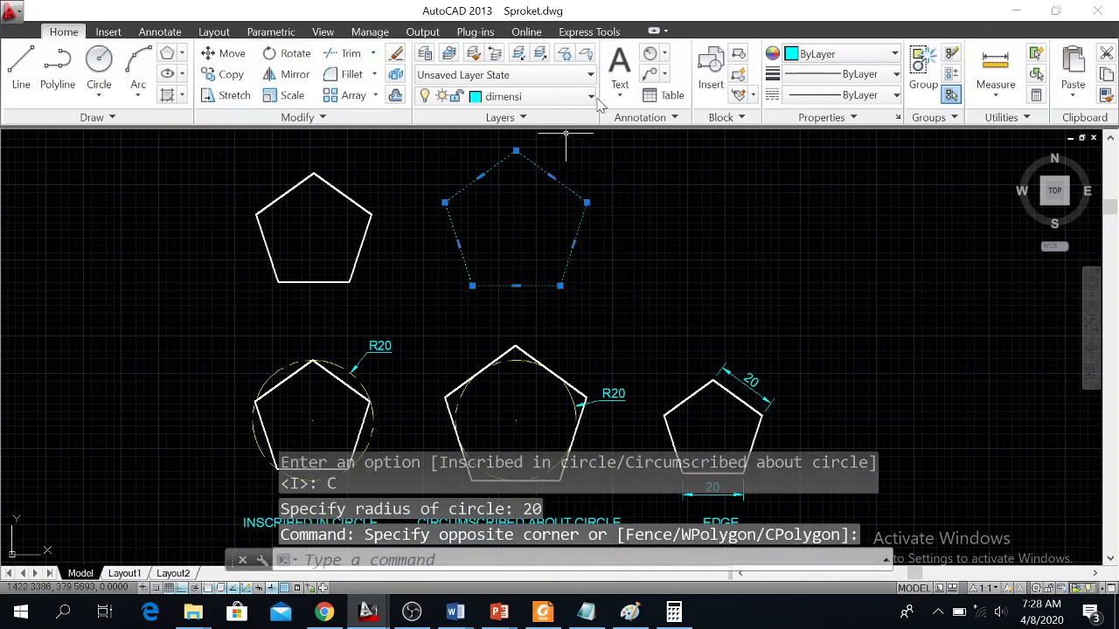
pyautogui.click(588, 97)
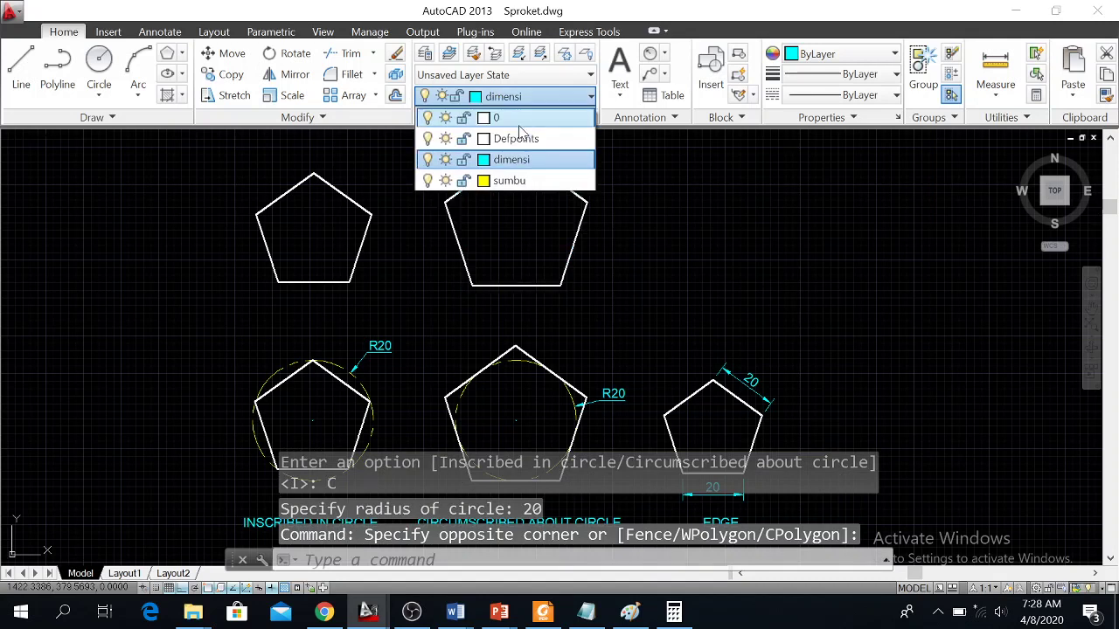
pyautogui.click(511, 117)
pyautogui.press('Escape')
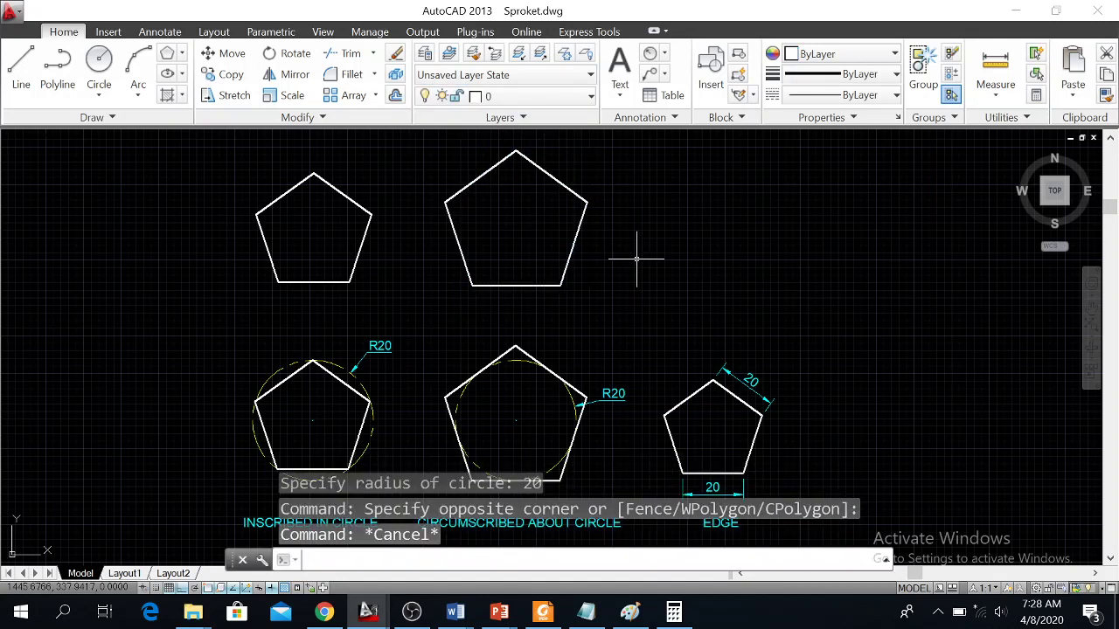
# Step: Make layer 0 current and draw a five-sided polygon by edge, with edge length 20, above the EDGE example
pyautogui.click(535, 96)
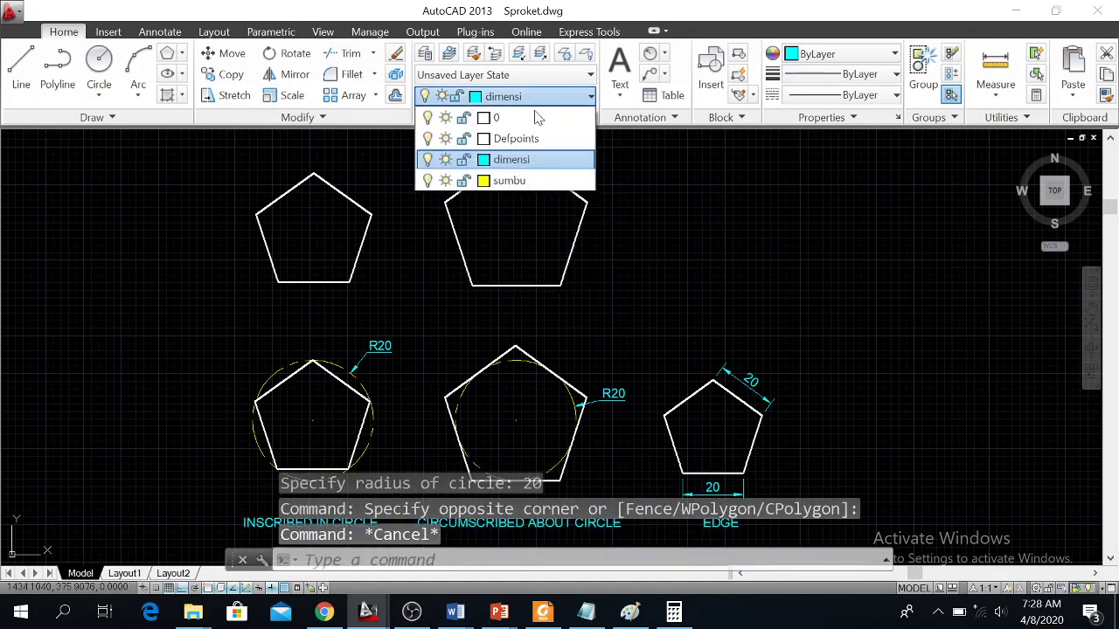
pyautogui.click(538, 117)
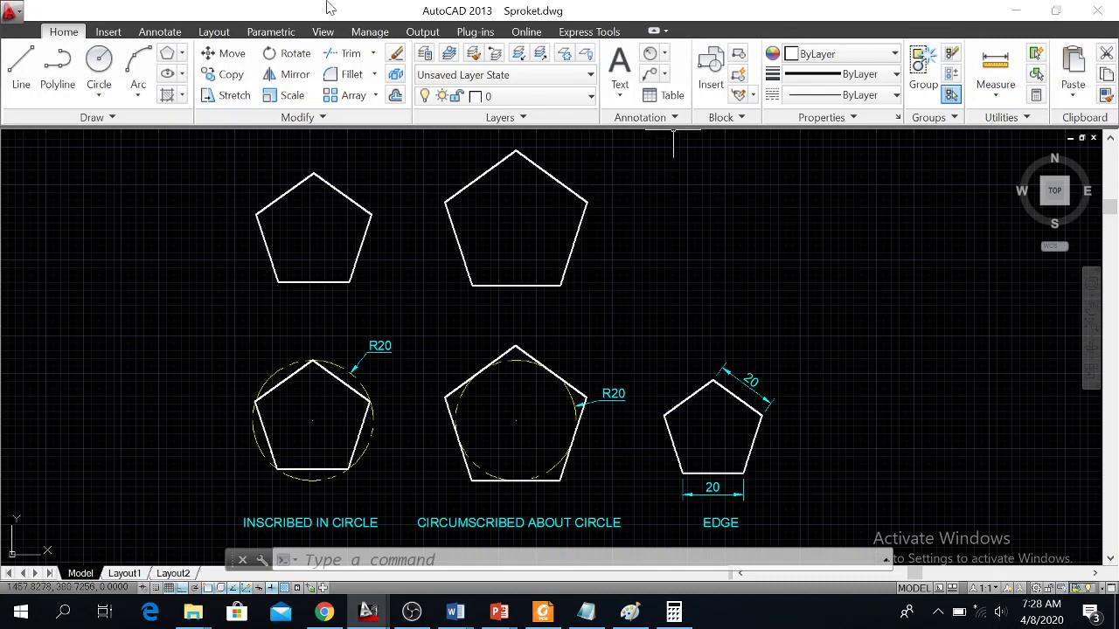
pyautogui.click(166, 55)
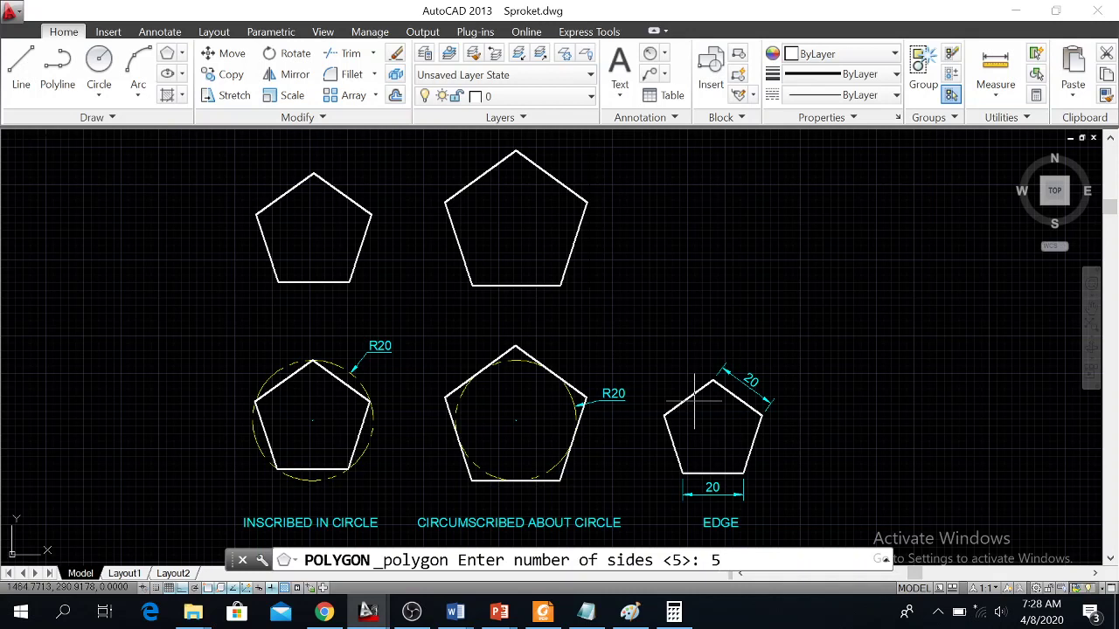
pyautogui.write('5')
pyautogui.press('Return')
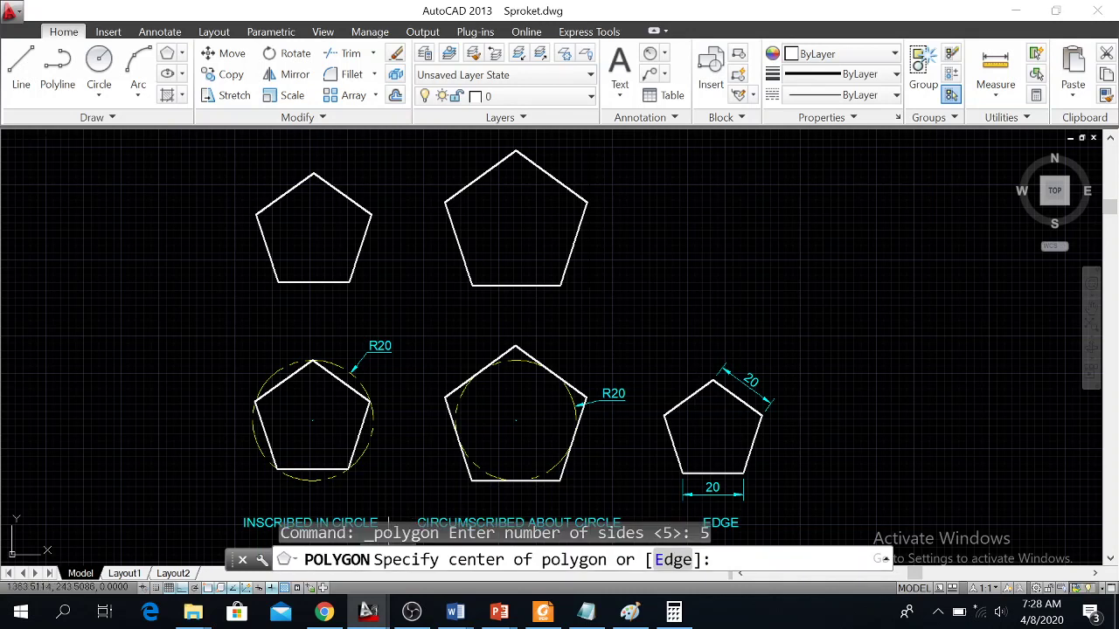
pyautogui.click(663, 566)
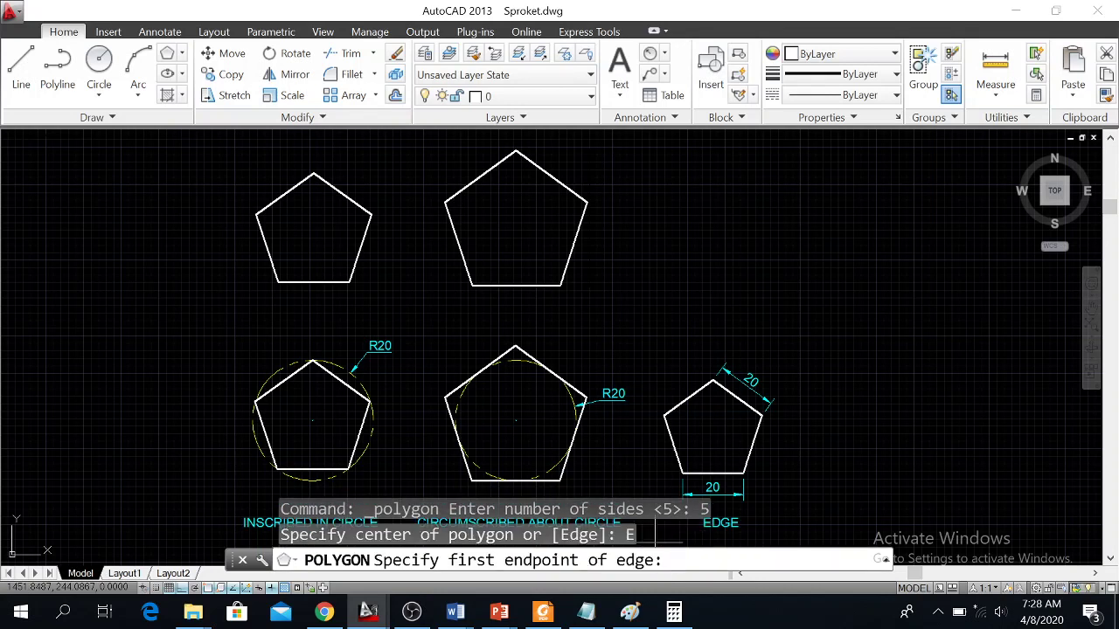
pyautogui.click(687, 284)
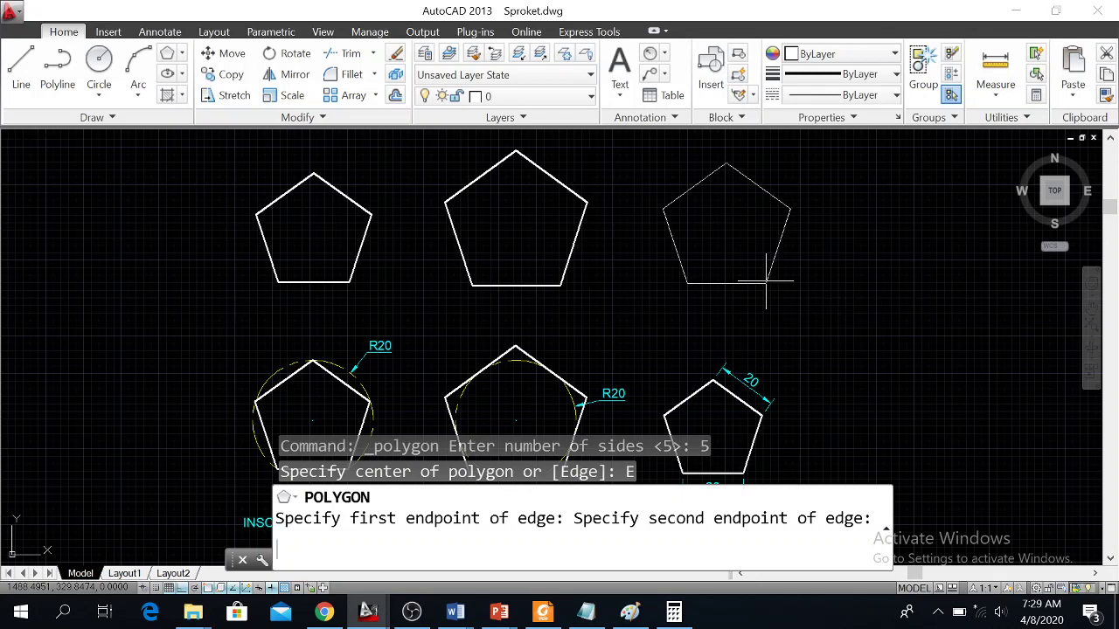
pyautogui.press('Return')
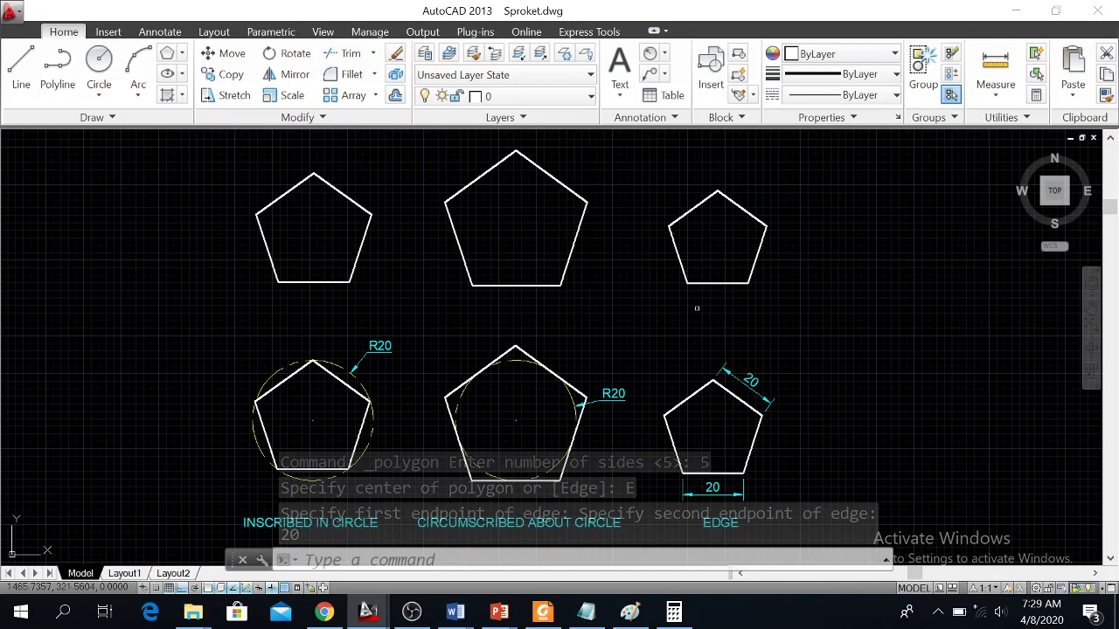
pyautogui.click(761, 394)
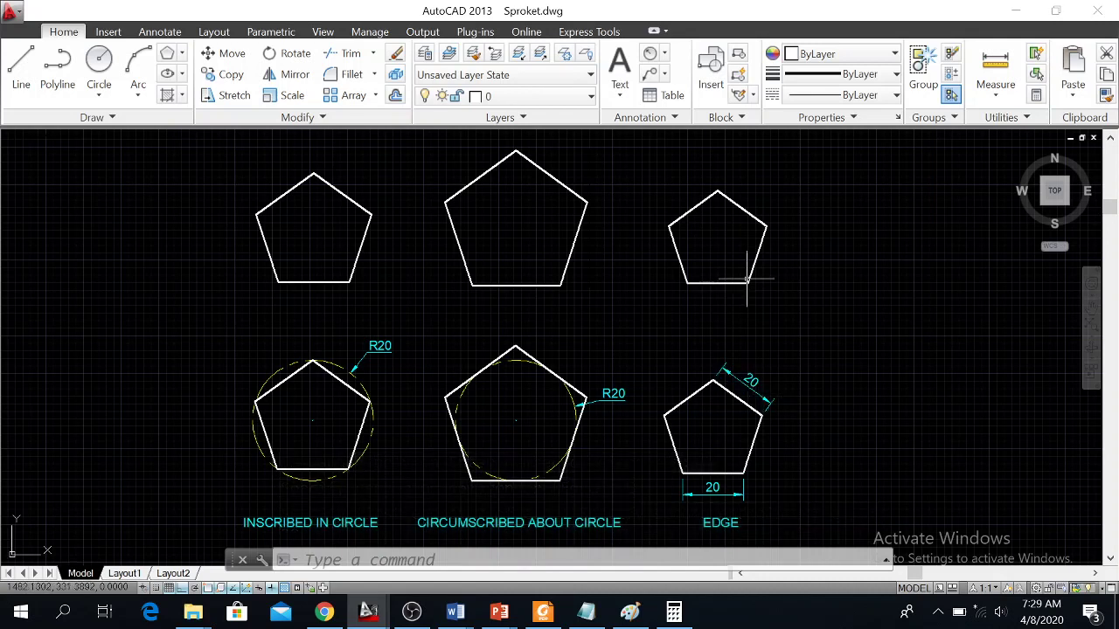
# Step: Make layer dimensi current and add a linear dimension below the bottom edge of the new edge-defined pentagon
pyautogui.click(578, 99)
pyautogui.click(524, 160)
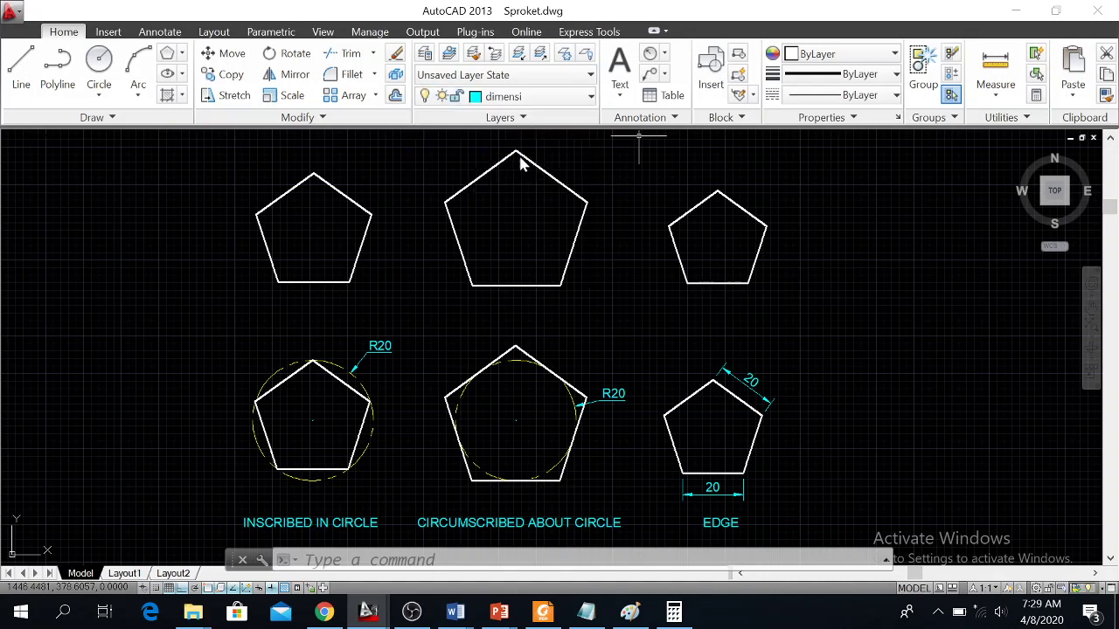
pyautogui.click(664, 54)
pyautogui.click(678, 82)
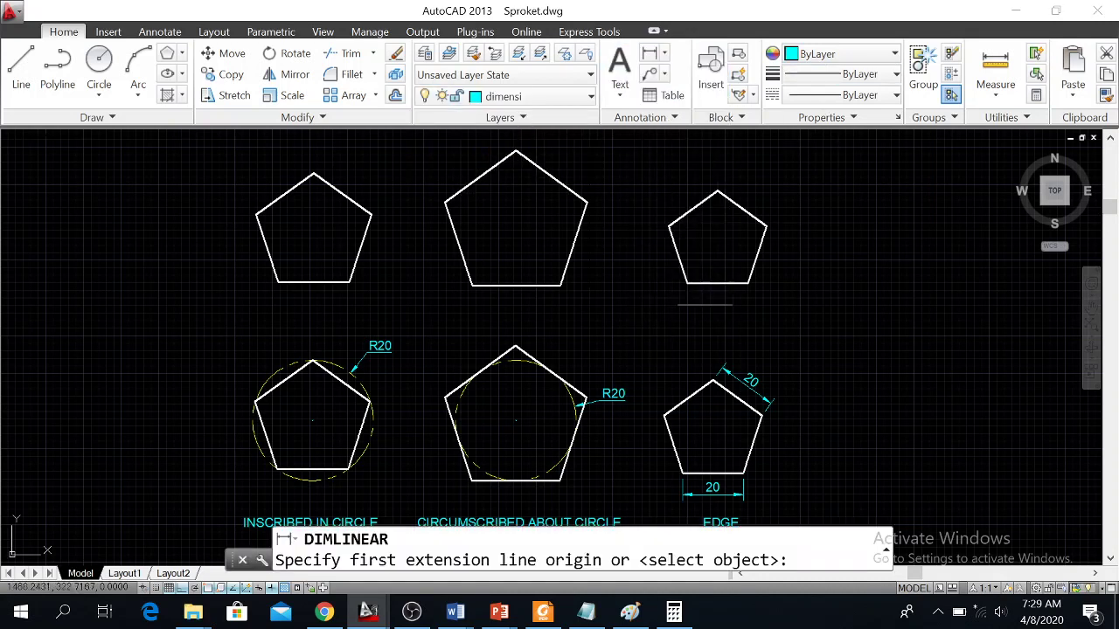
pyautogui.click(687, 283)
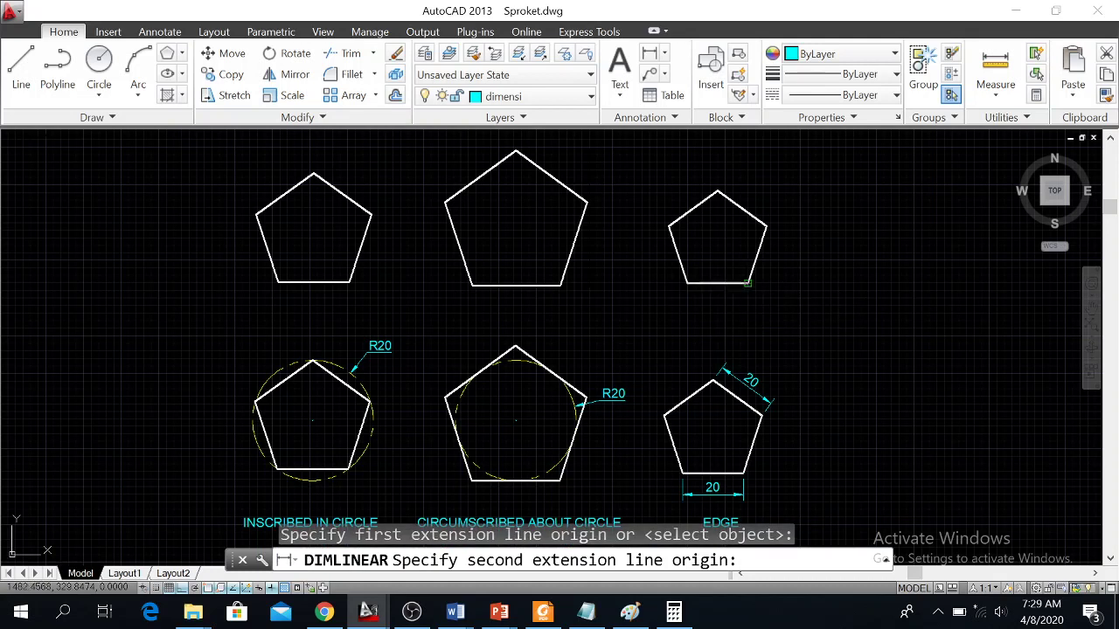
pyautogui.click(748, 284)
pyautogui.click(725, 317)
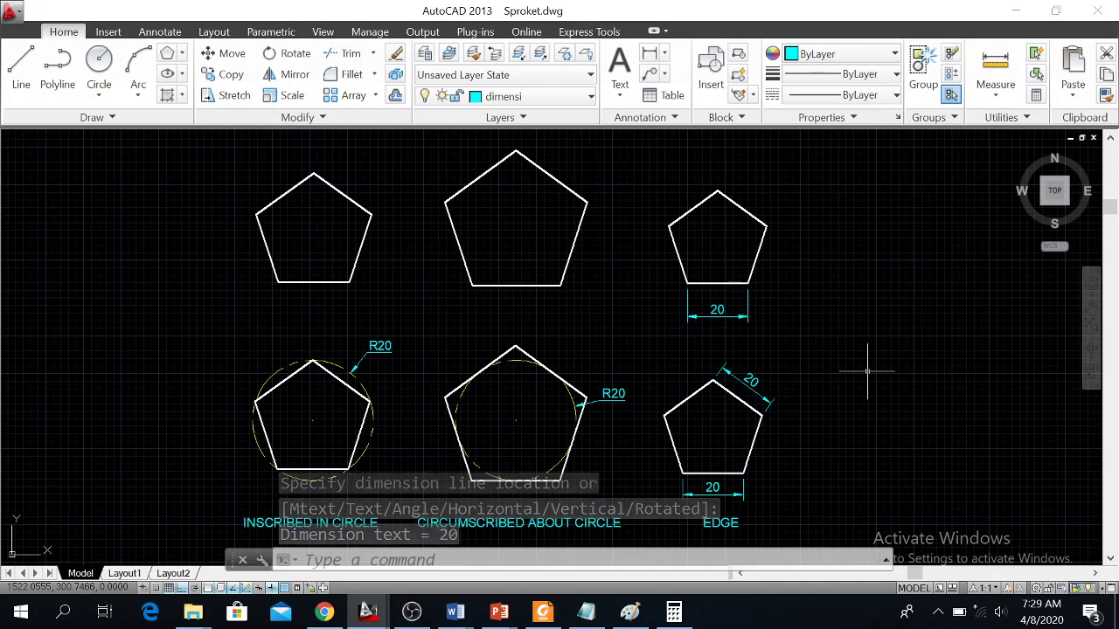
pyautogui.scroll(-2, 591, 332)
pyautogui.write('U')
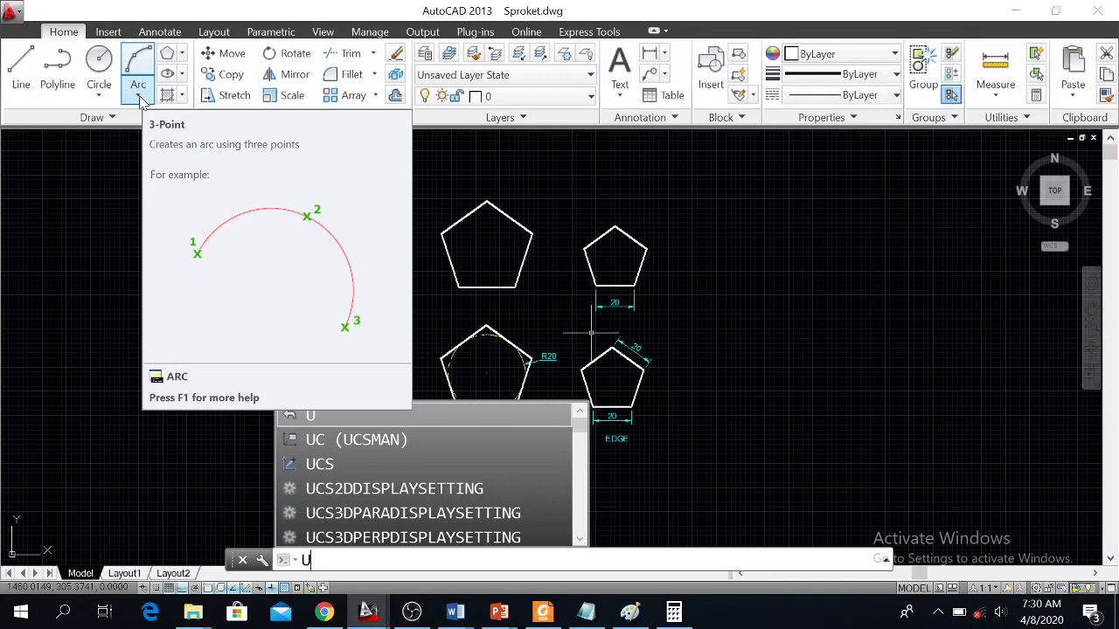
pyautogui.press('Return')
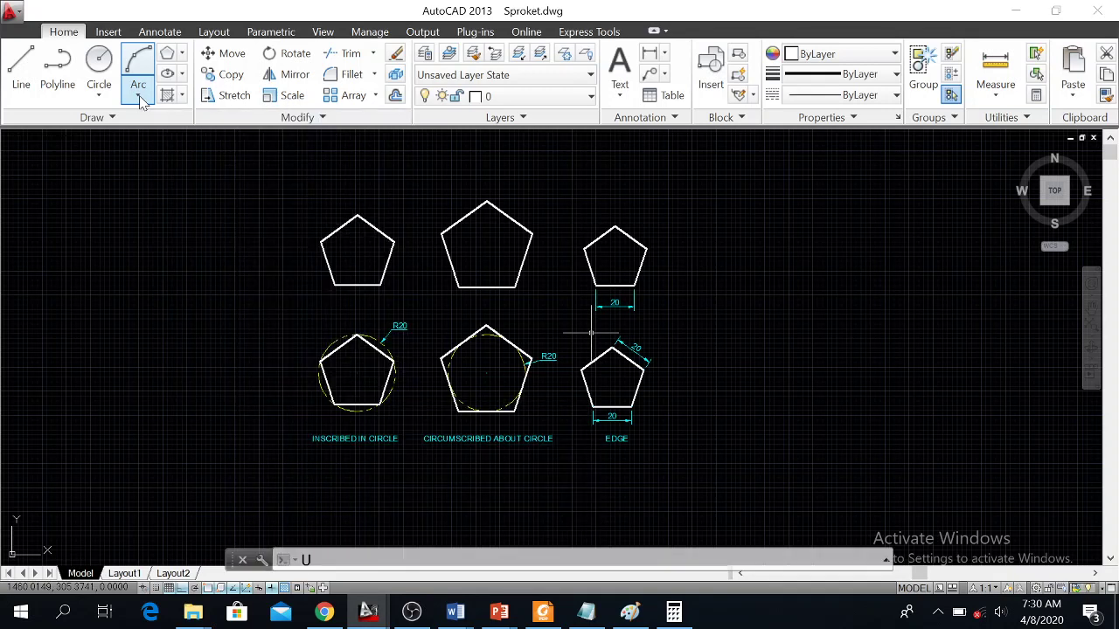
# Step: Draw a large arc with the Start, Center, End method in the empty area beyond the pentagons, with Ortho off for the end point
pyautogui.click(138, 97)
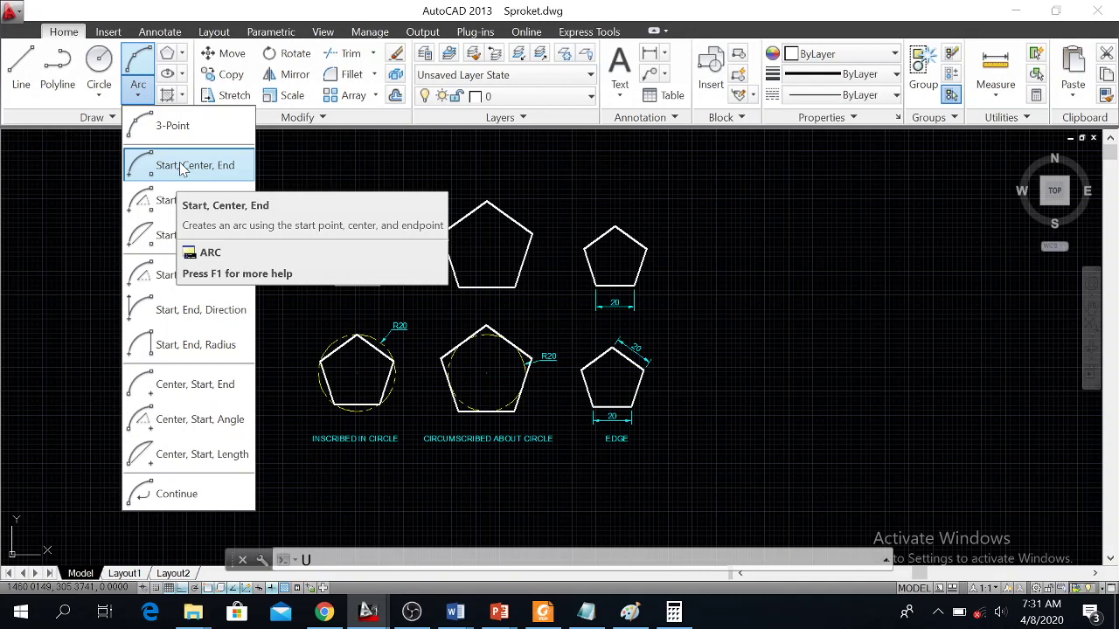
pyautogui.click(142, 96)
pyautogui.click(143, 96)
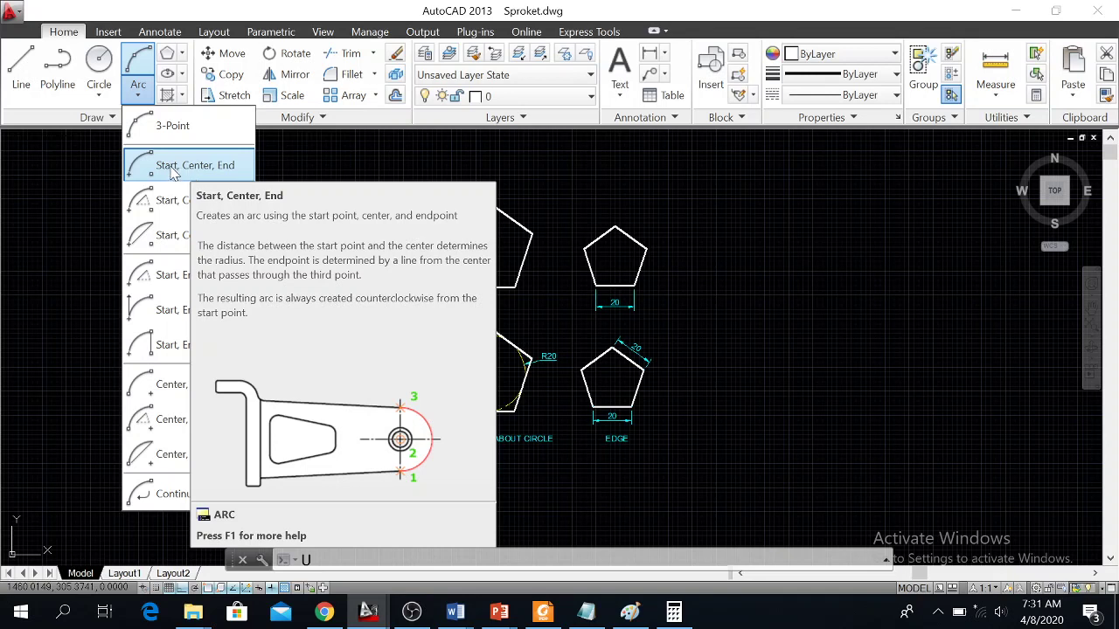
pyautogui.click(193, 166)
pyautogui.scroll(3, 909, 315)
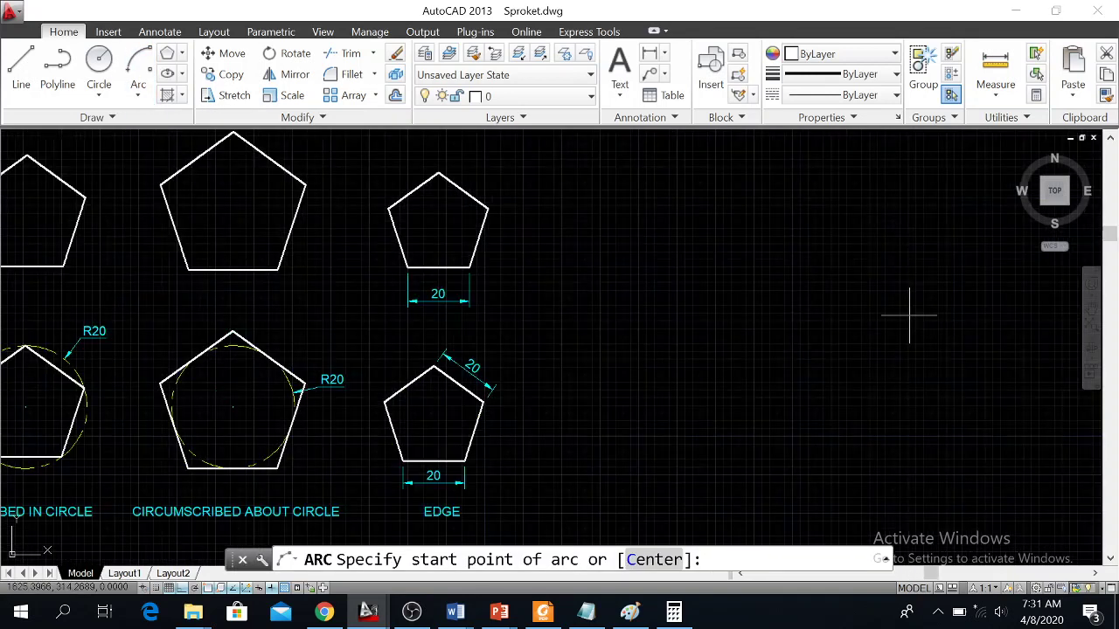
pyautogui.scroll(-3, 895, 312)
pyautogui.moveTo(880, 322); pyautogui.dragTo(579, 340, button='middle')
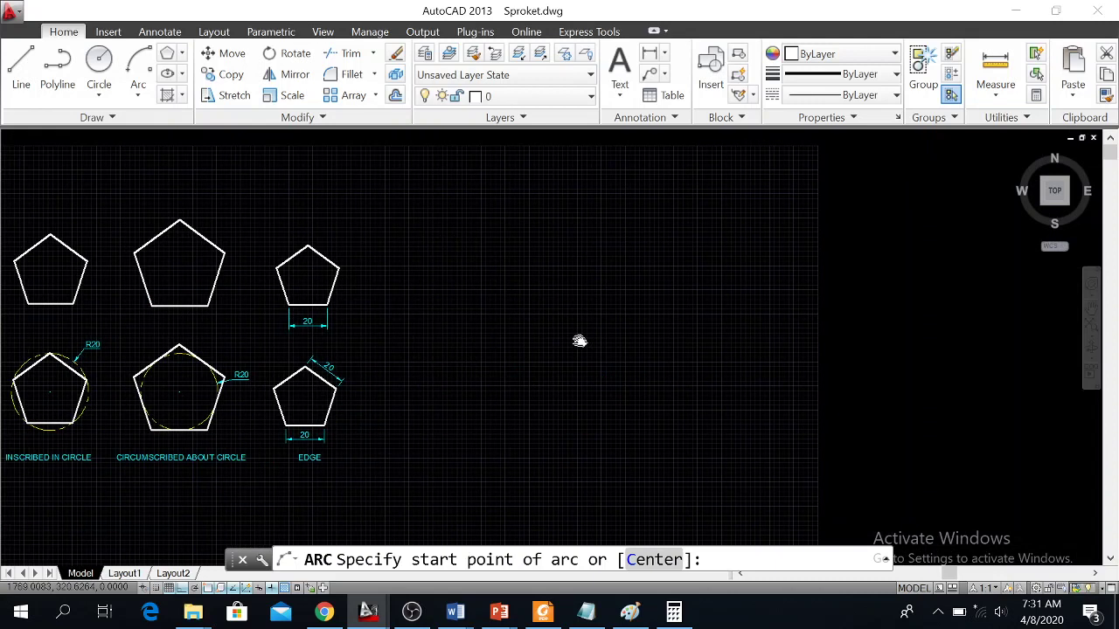
pyautogui.scroll(2, 781, 344)
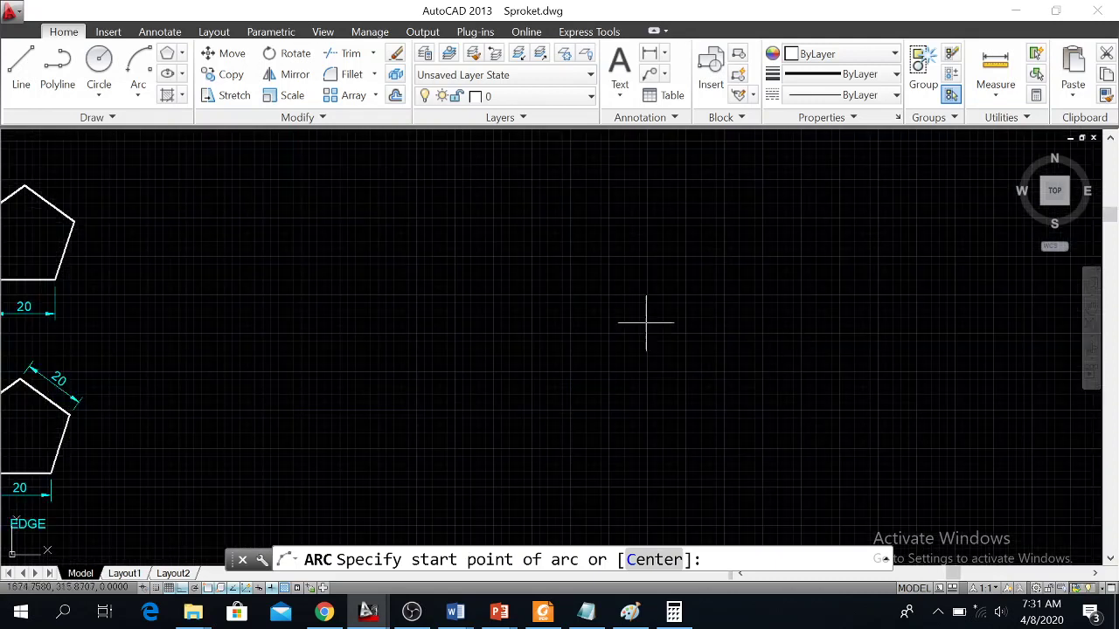
pyautogui.click(762, 315)
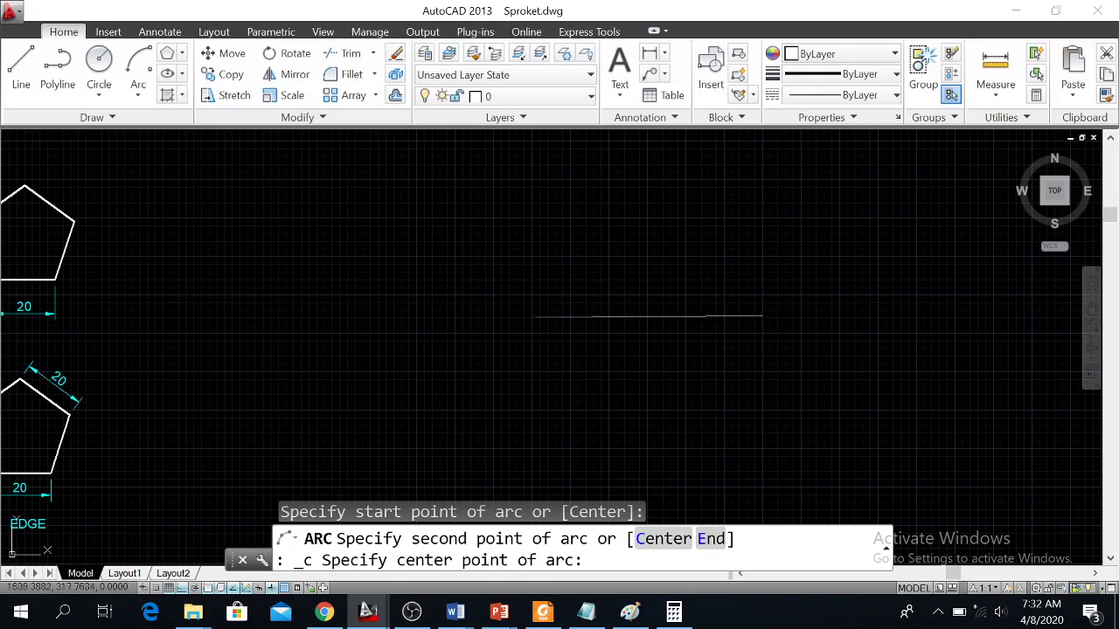
pyautogui.click(625, 340)
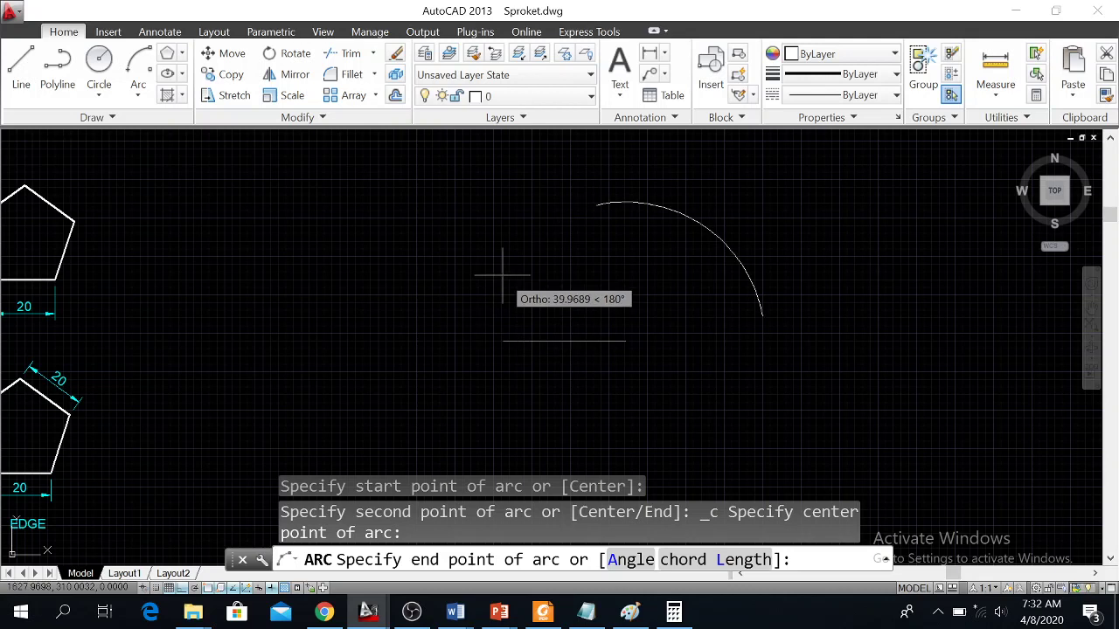
pyautogui.press('F8')
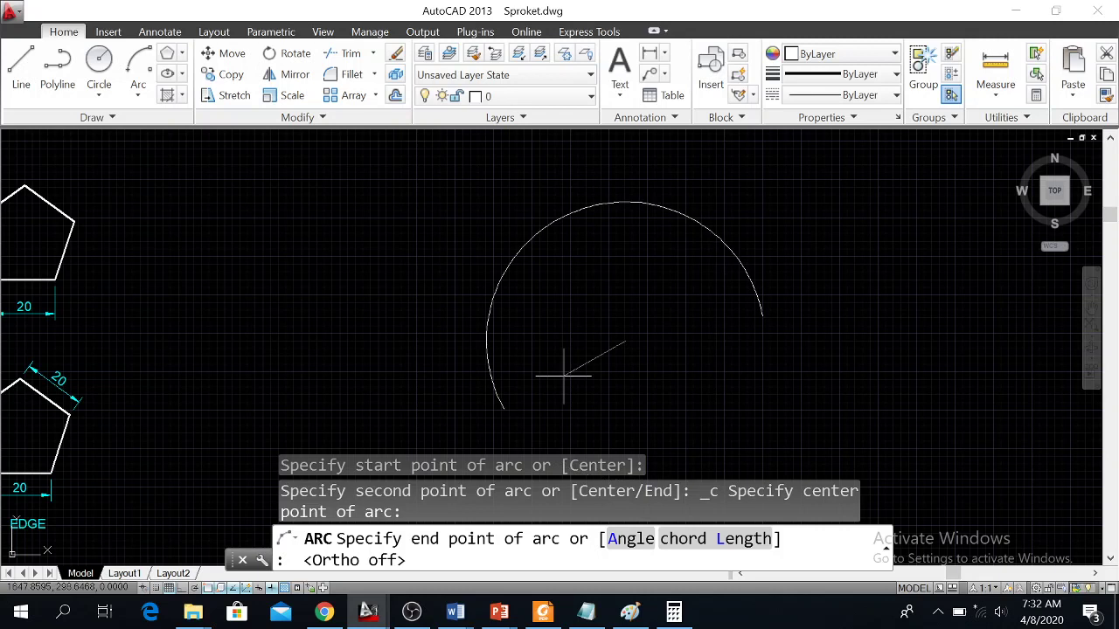
pyautogui.click(535, 376)
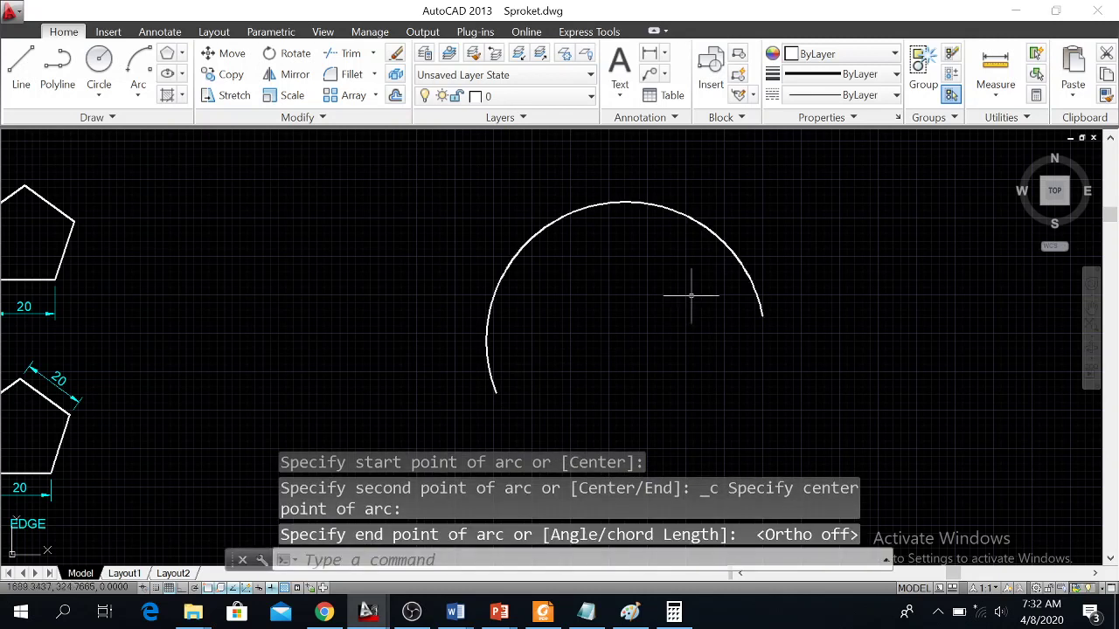
# Step: Draw a freehand rectangle by two opposite corners in the empty space to the right of the arc
pyautogui.moveTo(702, 284); pyautogui.dragTo(627, 303, button='middle')
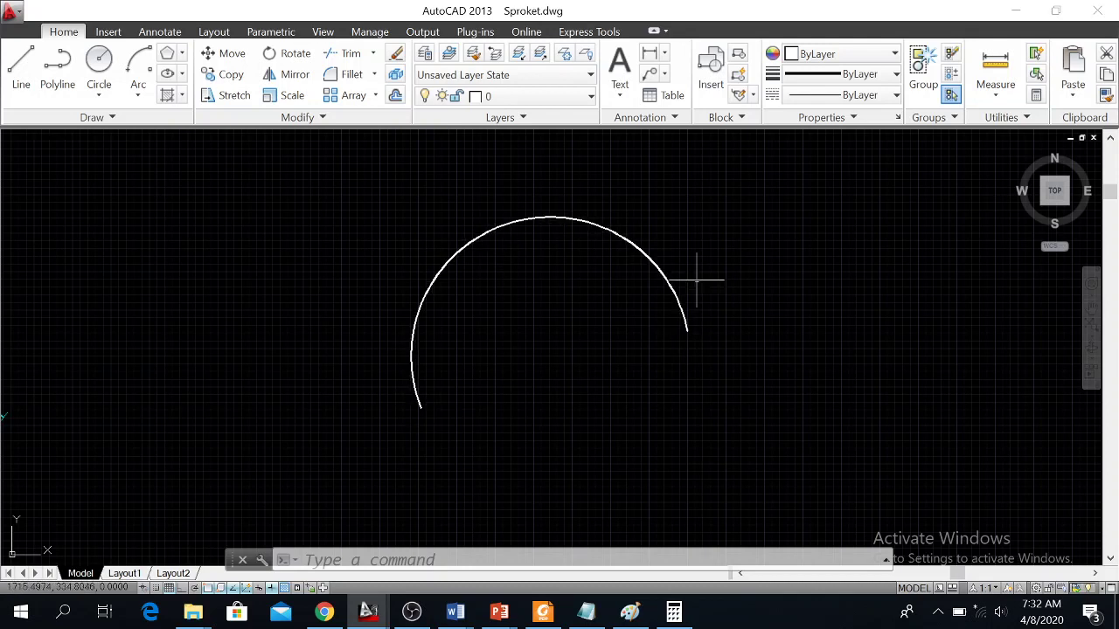
pyautogui.moveTo(679, 287); pyautogui.dragTo(439, 317, button='middle')
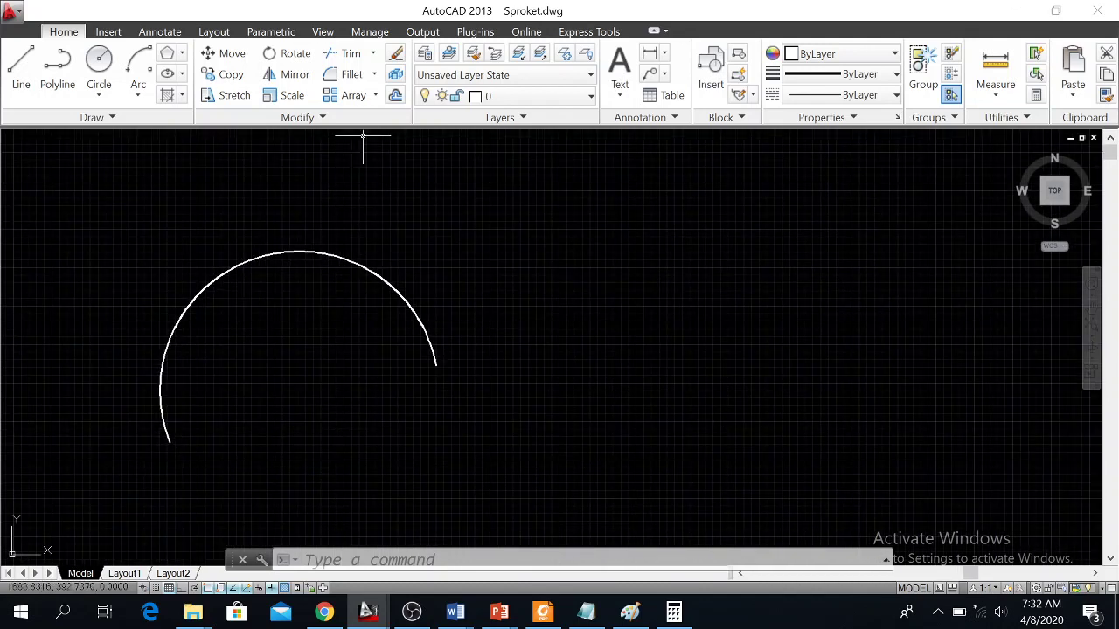
pyautogui.click(183, 54)
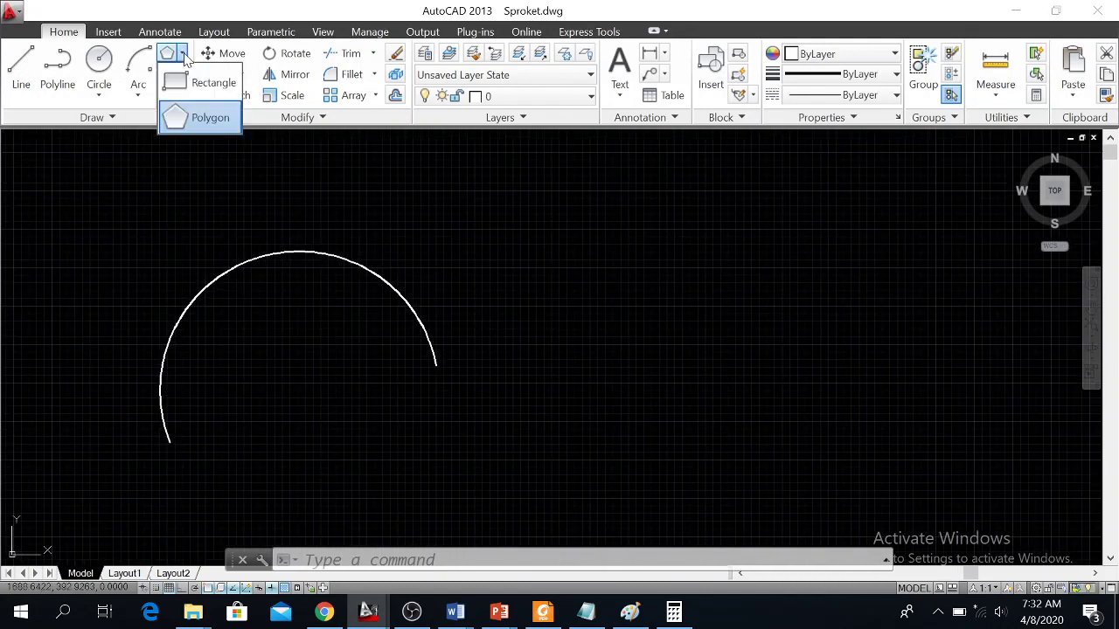
pyautogui.click(210, 82)
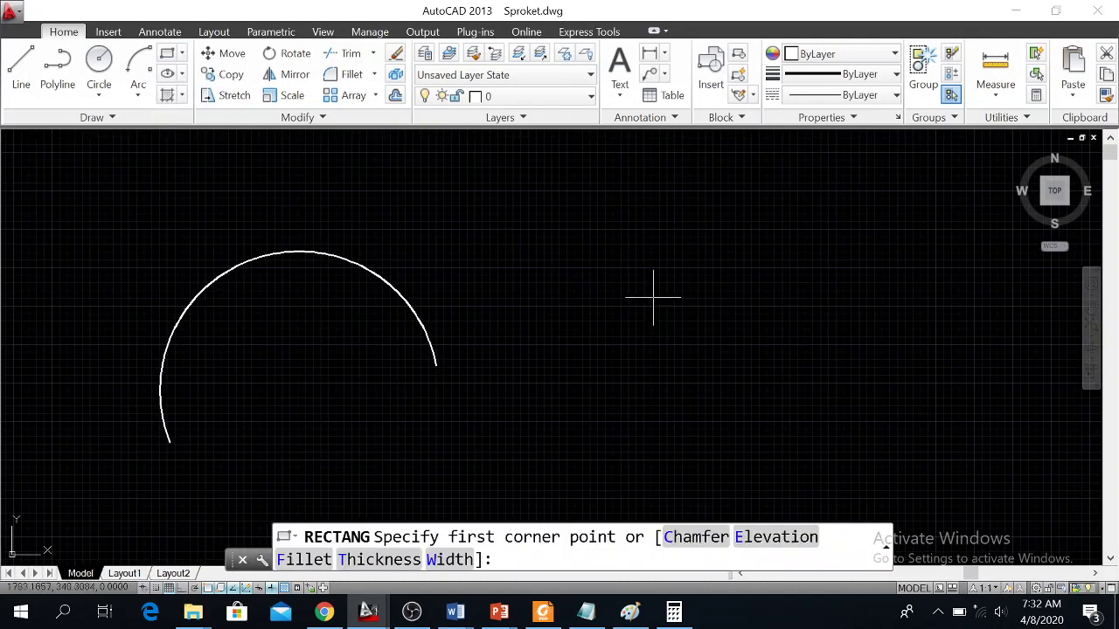
pyautogui.click(616, 273)
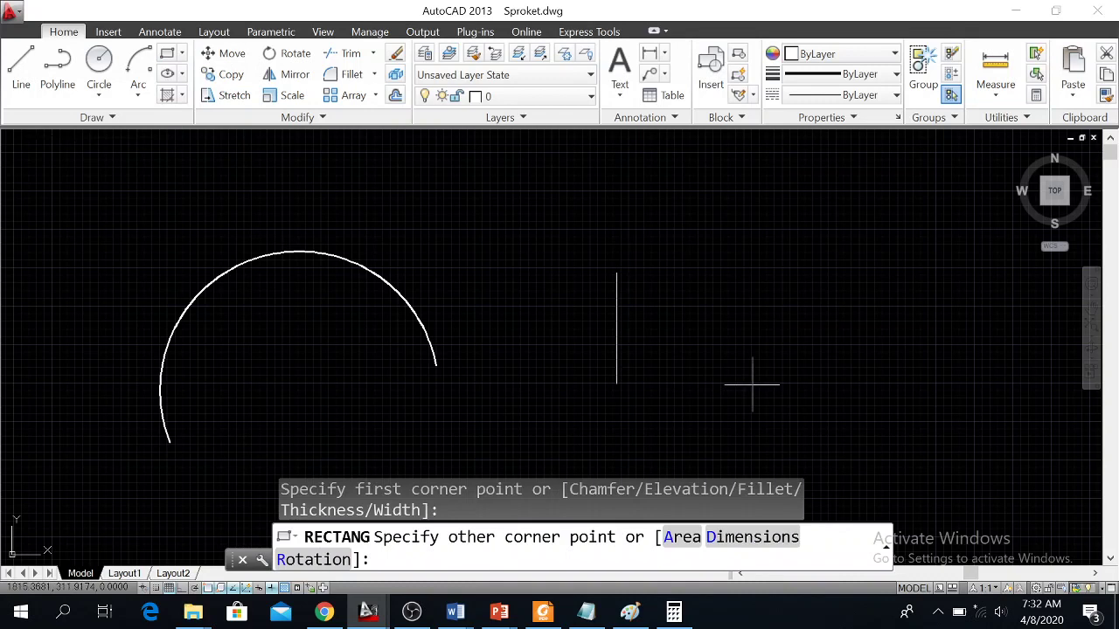
pyautogui.click(760, 440)
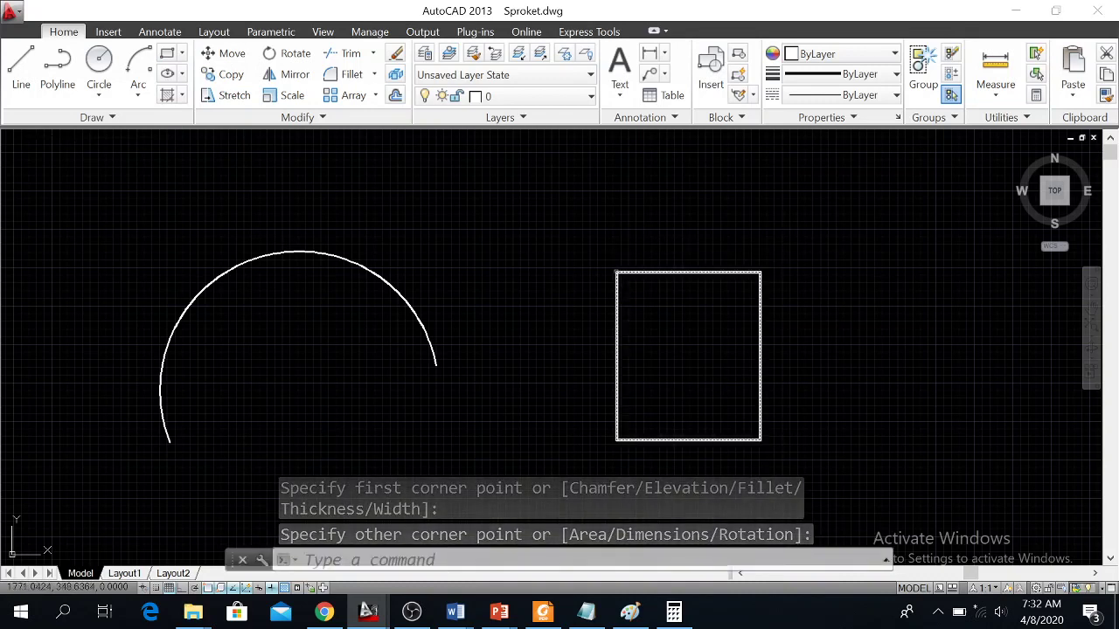
# Step: Delete the freehand rectangle beside the arc
pyautogui.click(608, 260)
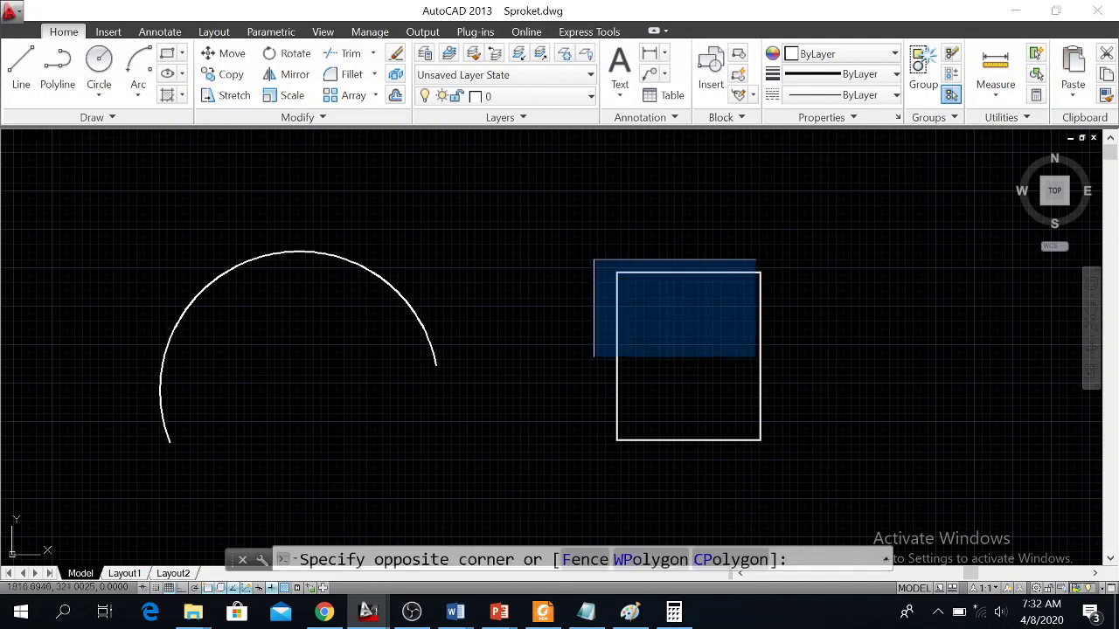
pyautogui.click(775, 444)
pyautogui.press('Delete')
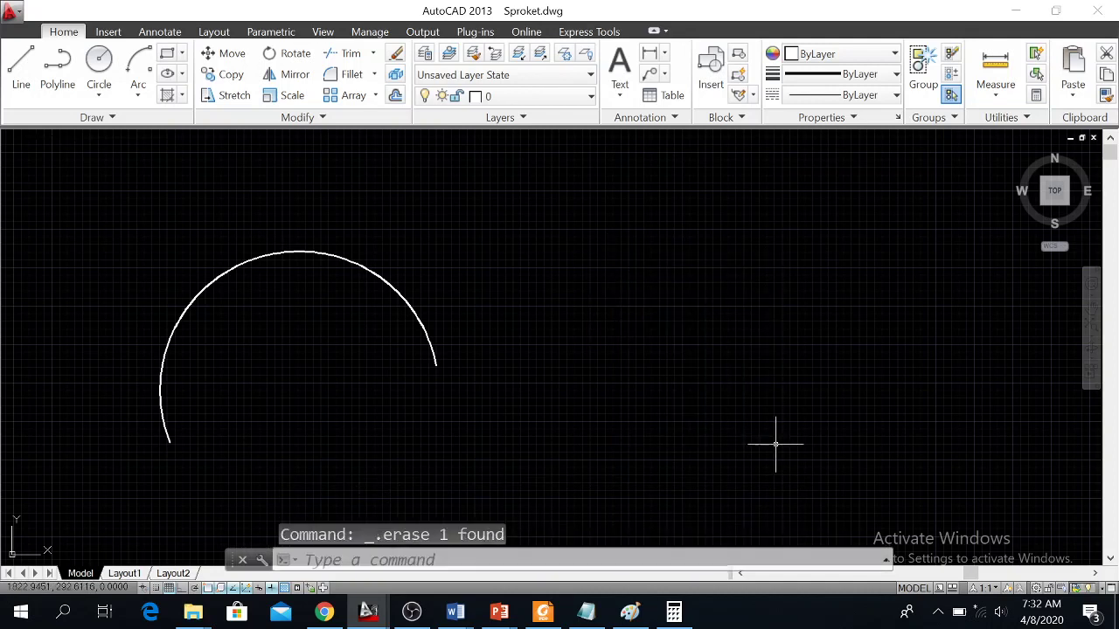
pyautogui.click(165, 54)
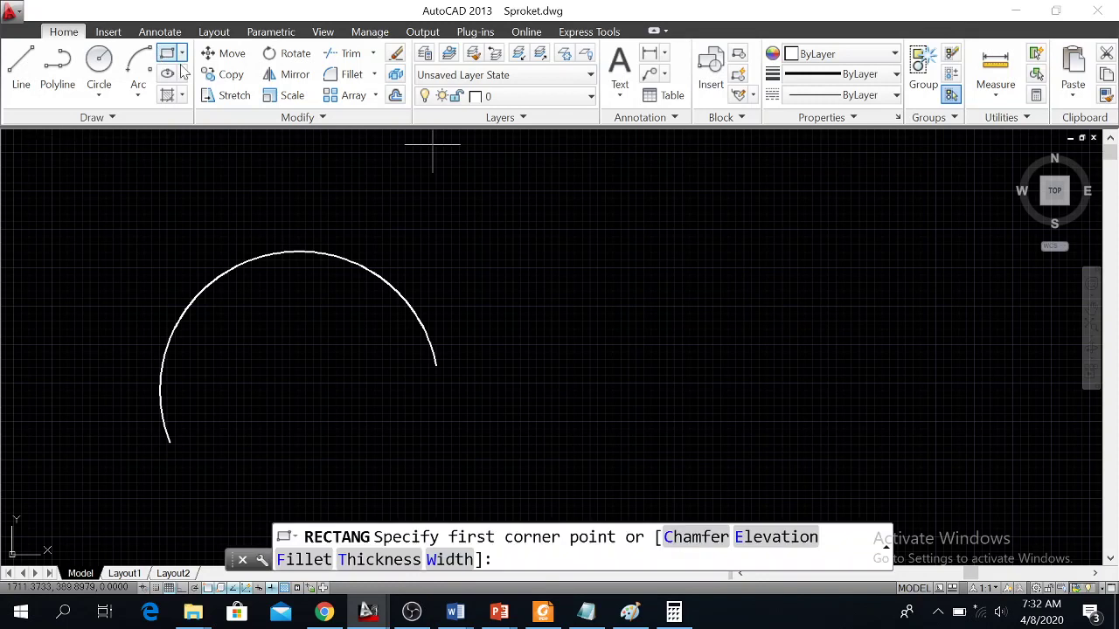
pyautogui.click(636, 416)
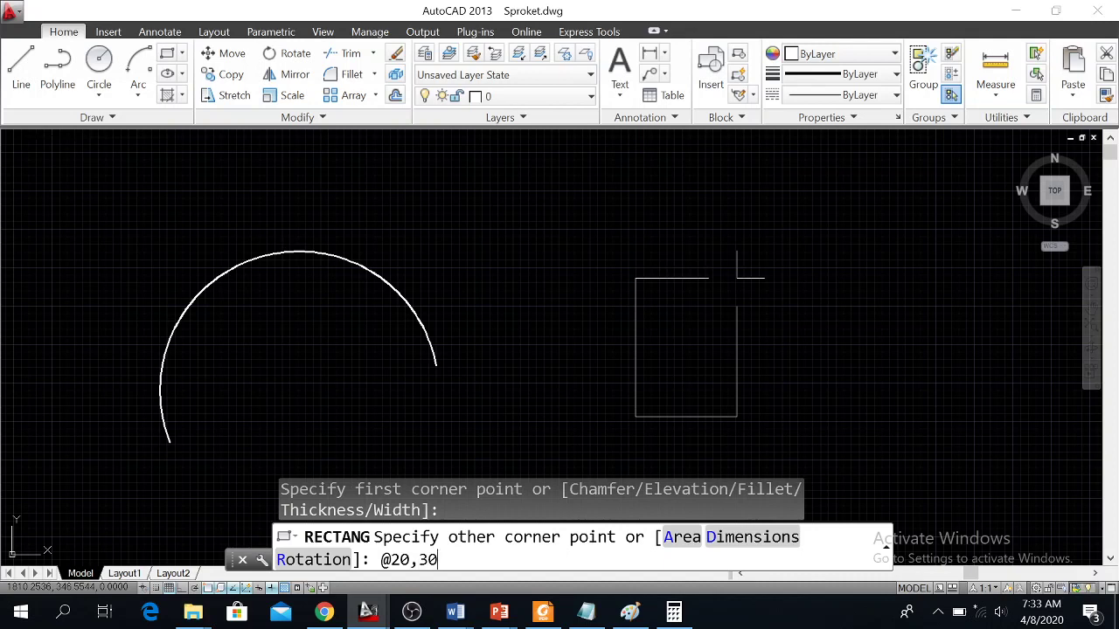
pyautogui.press('Return')
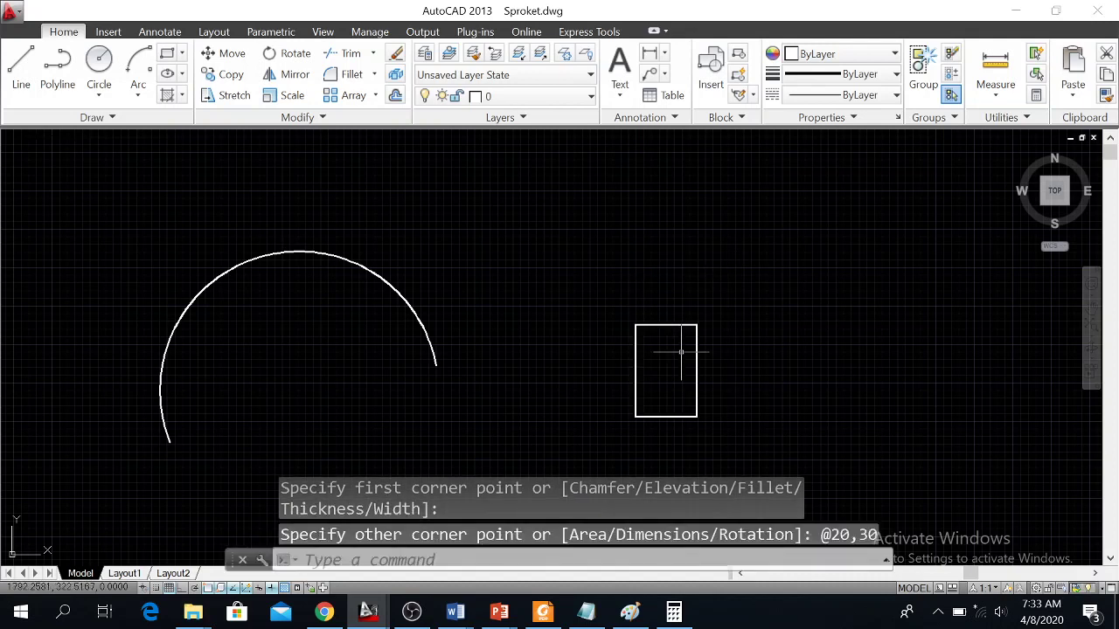
pyautogui.scroll(2, 681, 352)
pyautogui.moveTo(666, 348); pyautogui.dragTo(572, 302, button='middle')
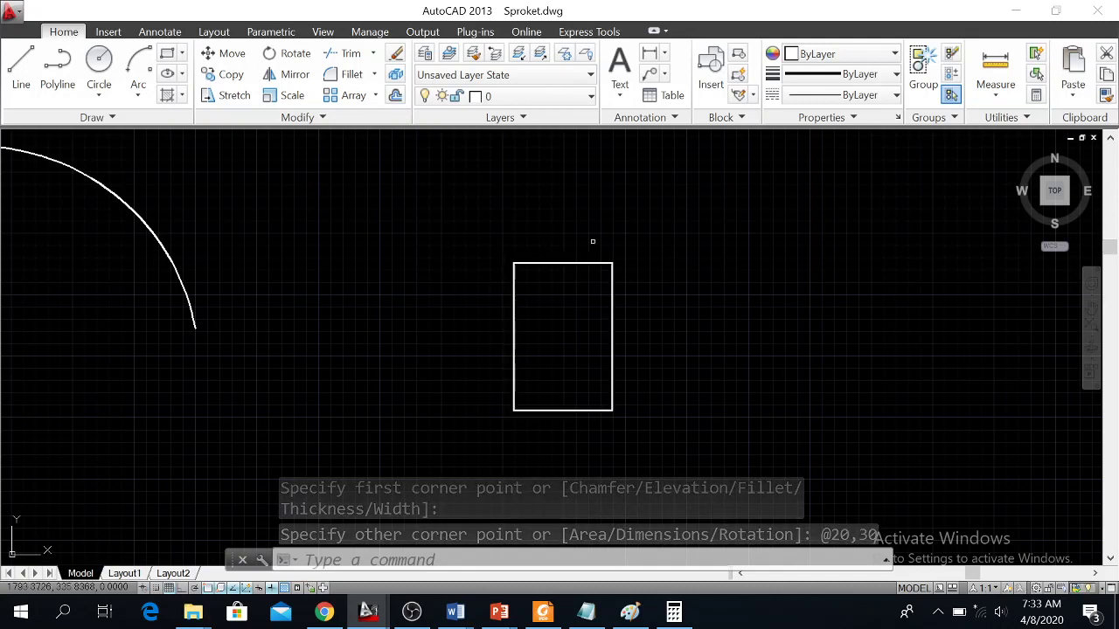
# Step: Add linear dimensions to the rectangle beside the arc, placing the width below it and the height to its right
pyautogui.click(649, 54)
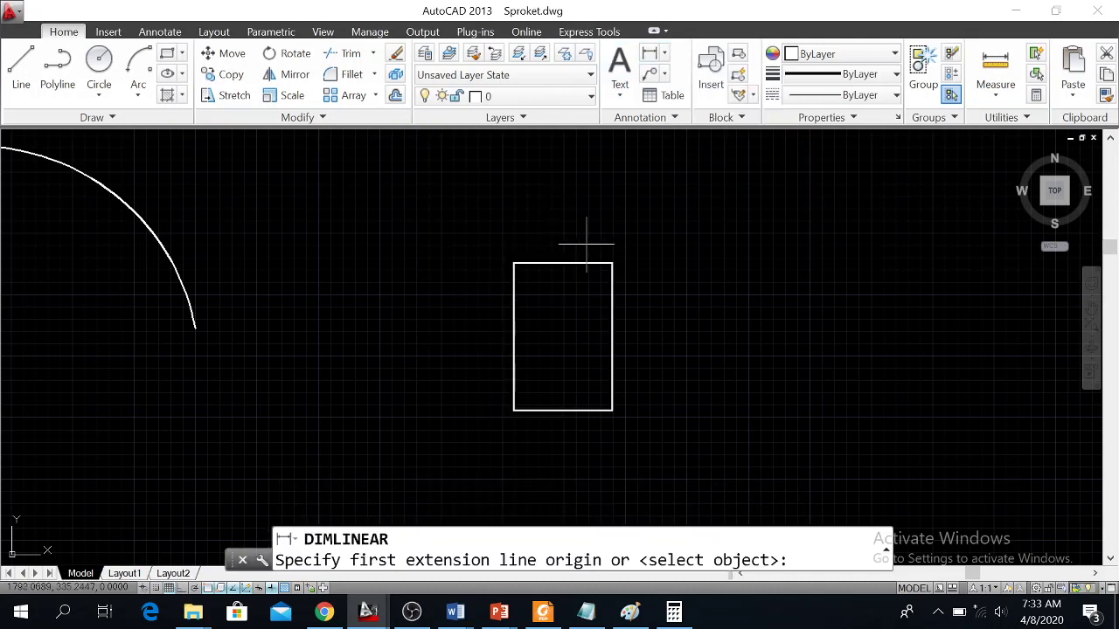
pyautogui.click(513, 409)
pyautogui.click(612, 409)
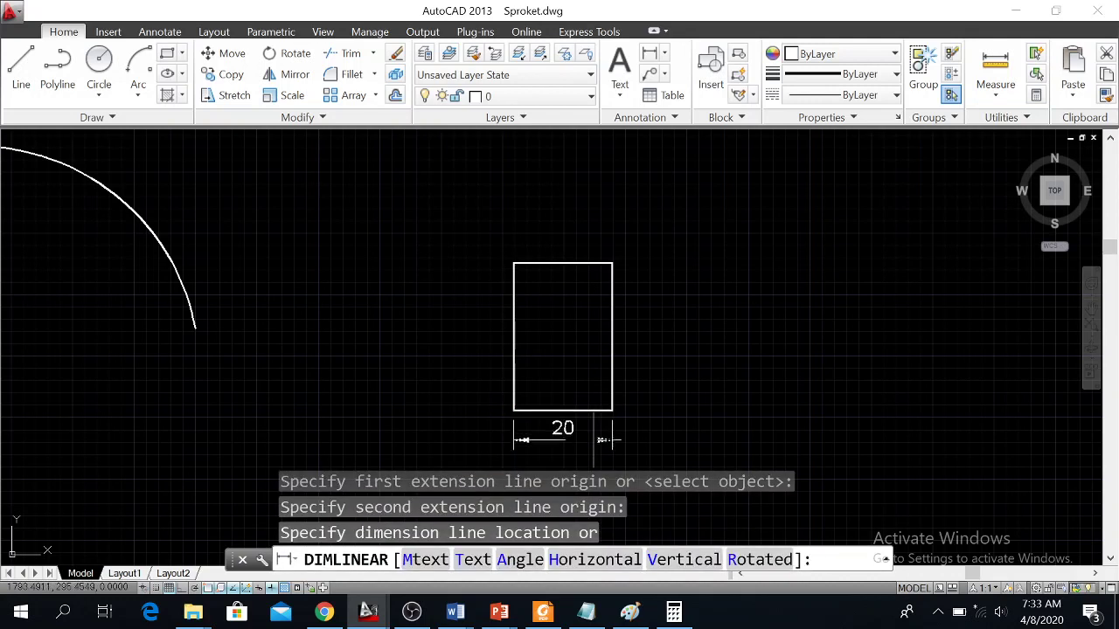
pyautogui.click(607, 441)
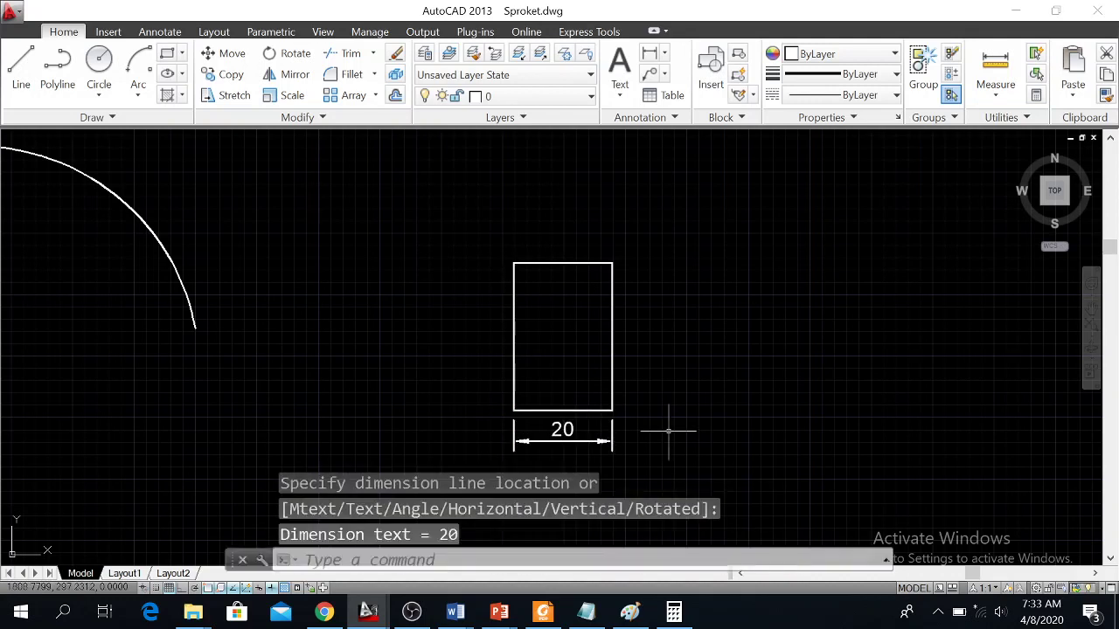
pyautogui.press('Return')
pyautogui.click(612, 410)
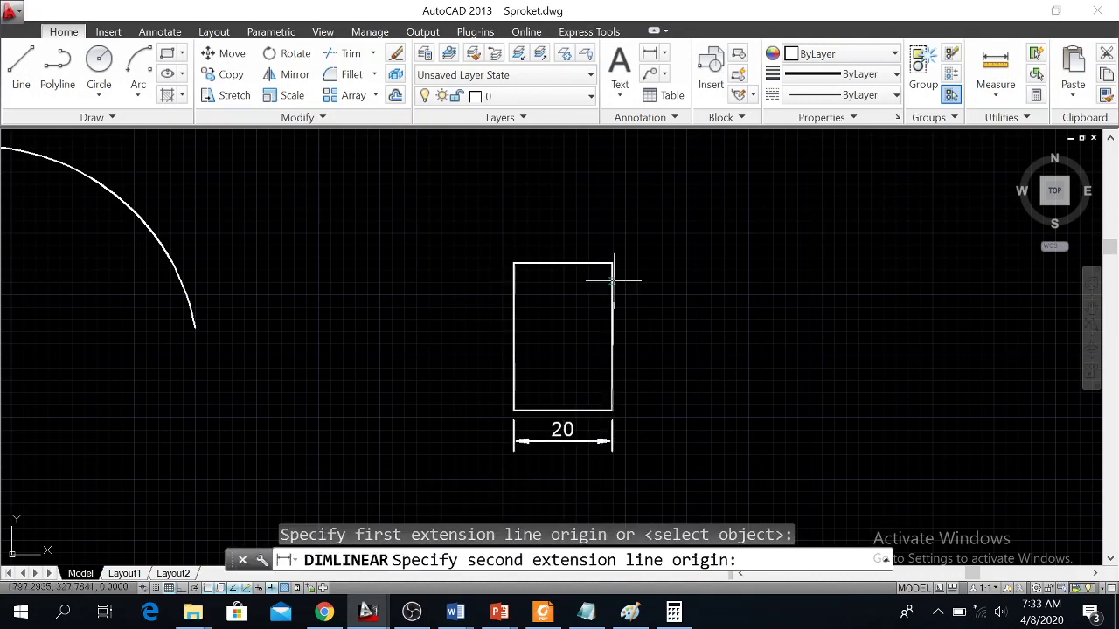
pyautogui.click(612, 262)
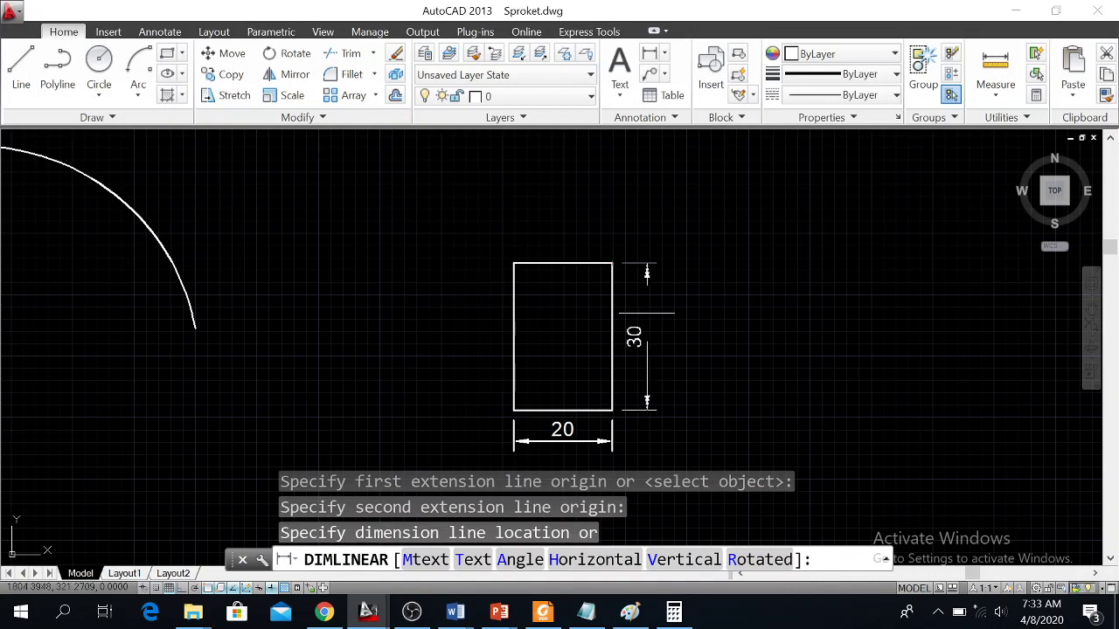
pyautogui.click(647, 311)
# Step: Assign the rectangle's width and height dimensions to the dimensi layer
pyautogui.click(678, 417)
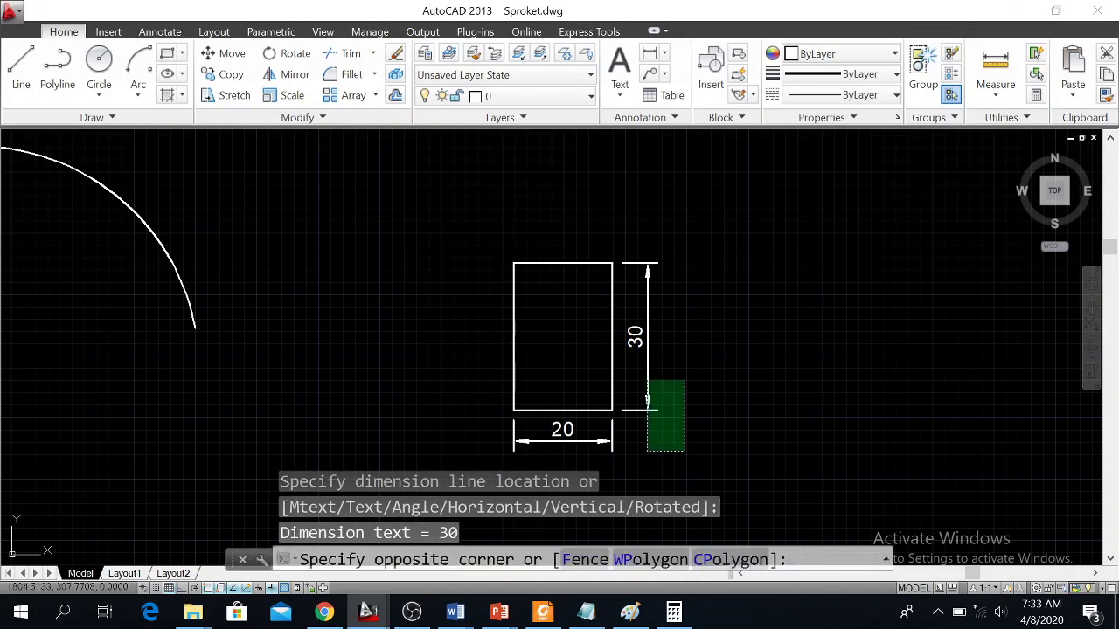
pyautogui.click(647, 377)
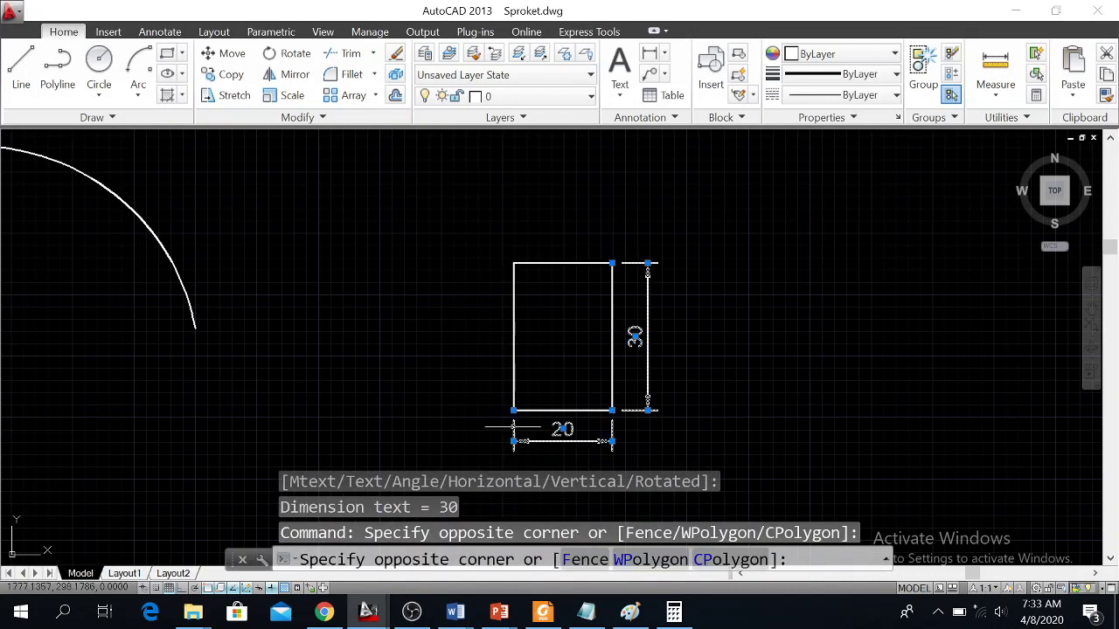
pyautogui.click(568, 435)
pyautogui.click(584, 101)
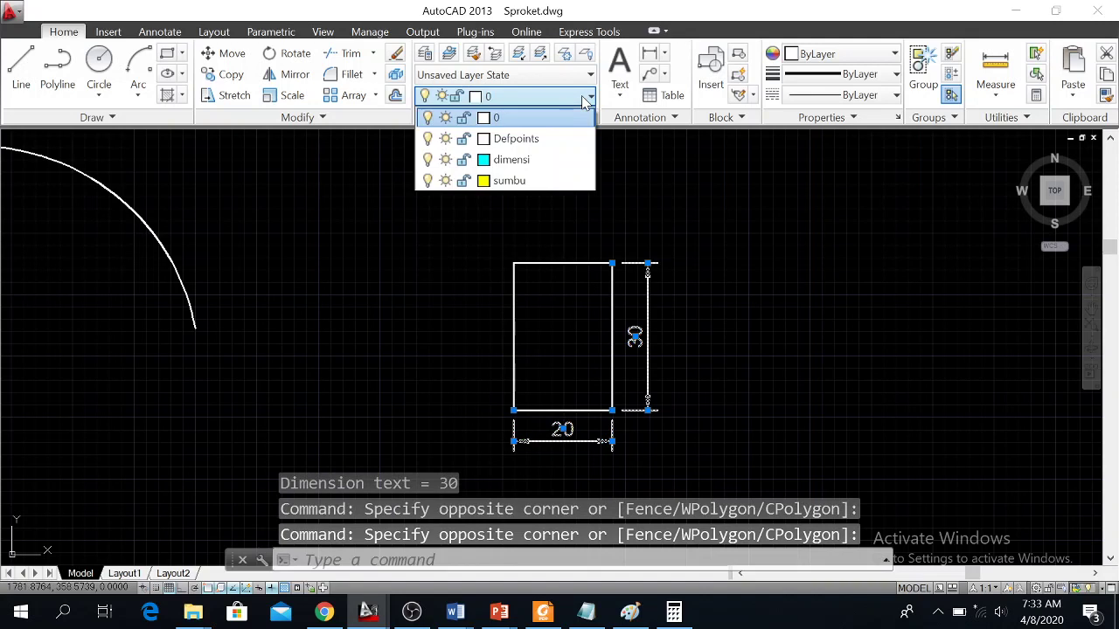
pyautogui.click(527, 161)
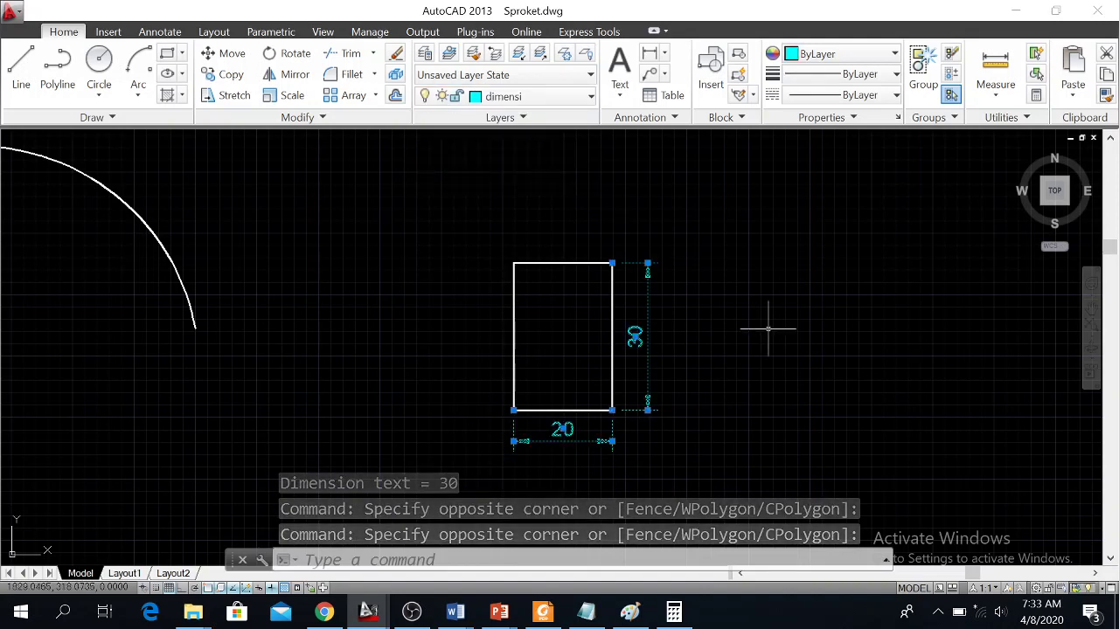
pyautogui.press('Escape')
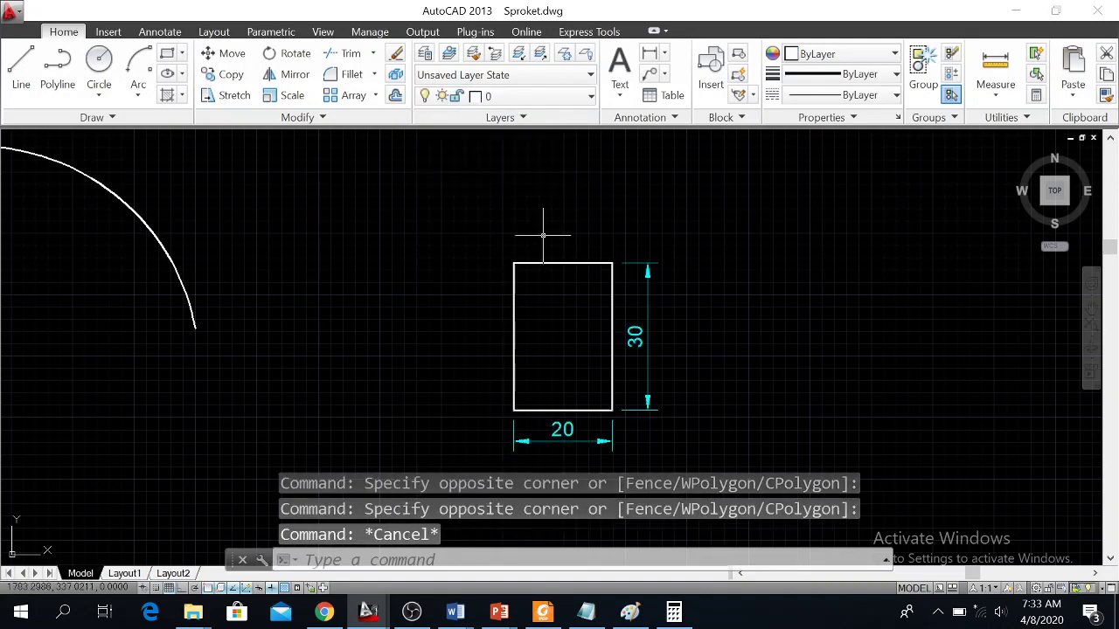
# Step: Draw a Start, End, Radius arc from the rectangle's upper-right corner to its upper-left corner with radius 15
pyautogui.click(137, 91)
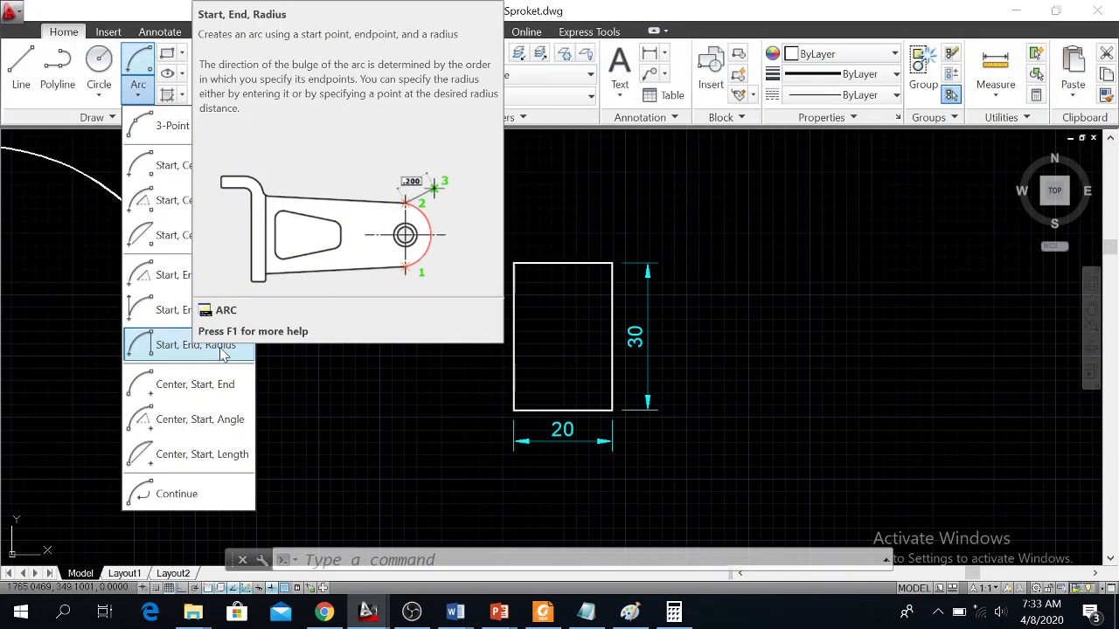
pyautogui.click(161, 348)
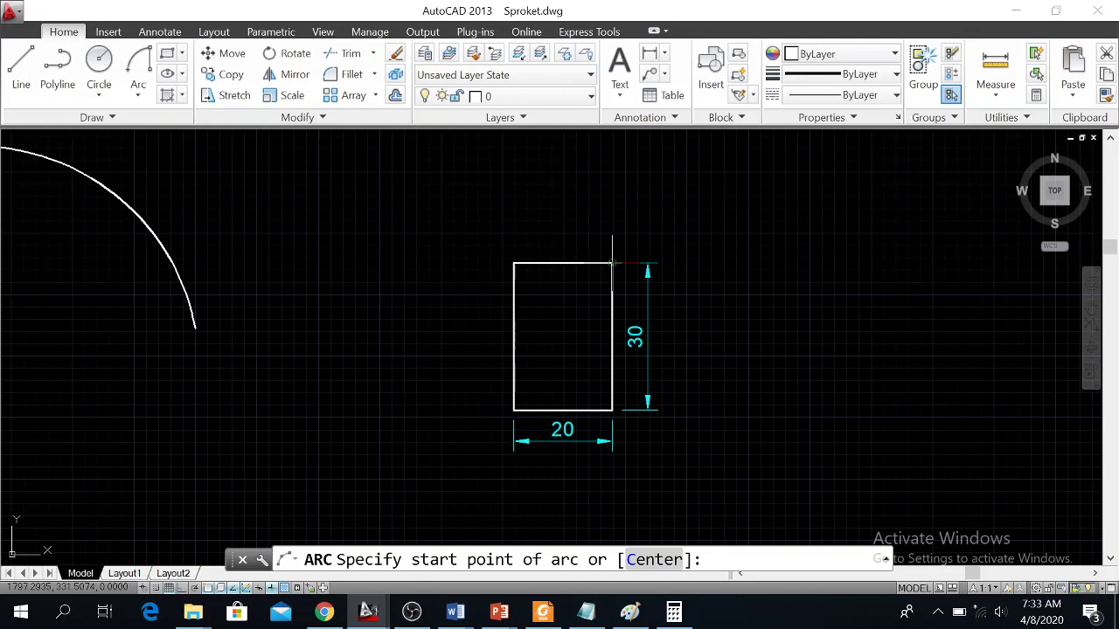
pyautogui.click(612, 263)
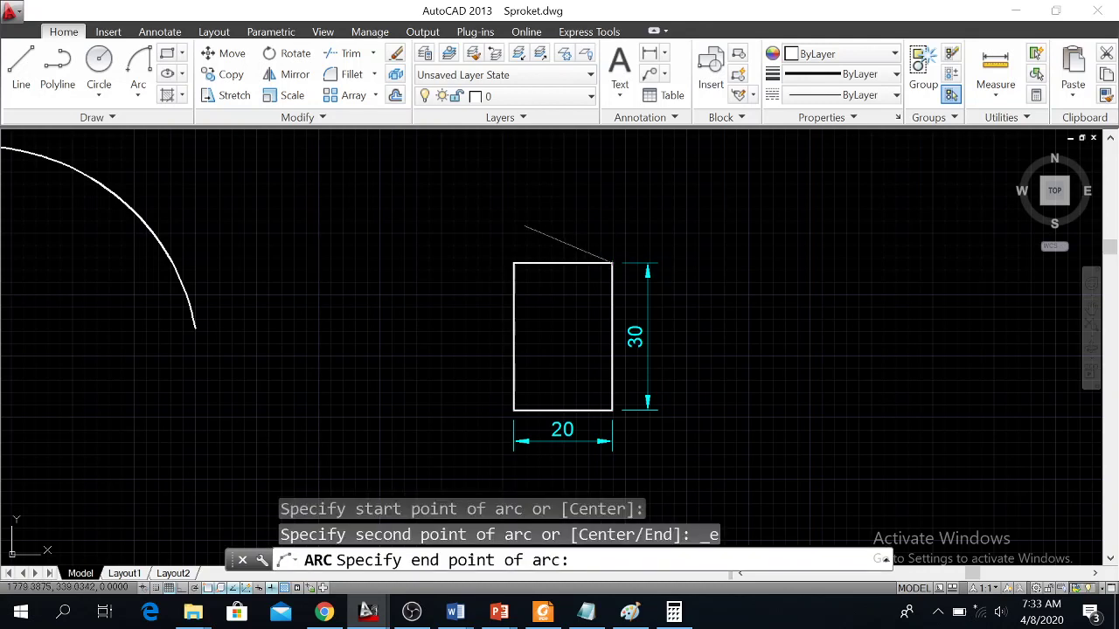
pyautogui.click(513, 263)
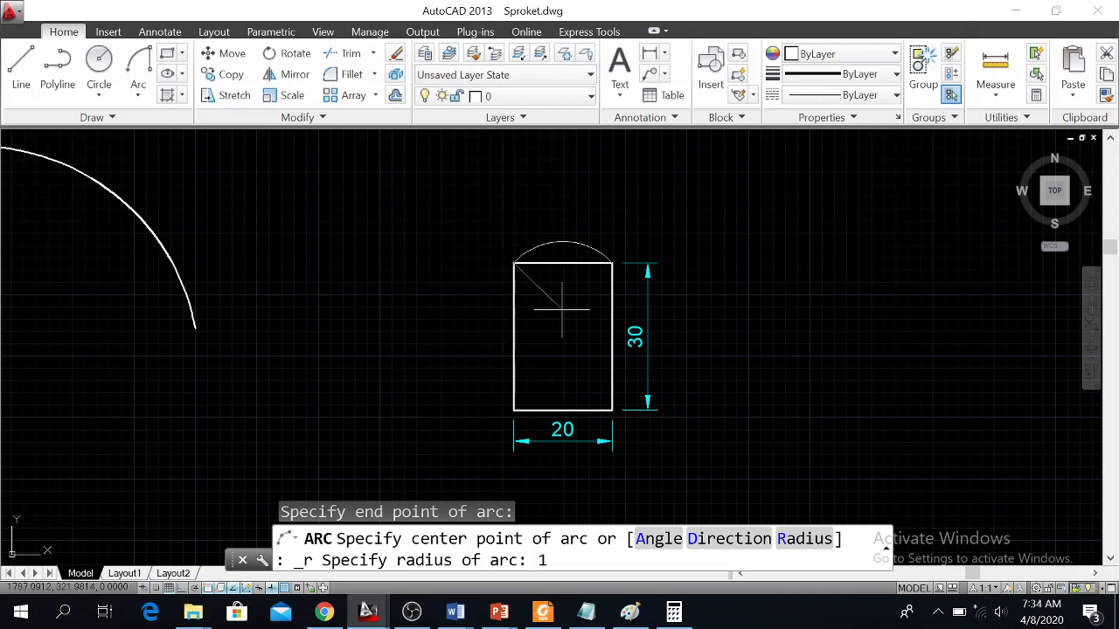
pyautogui.press('Return')
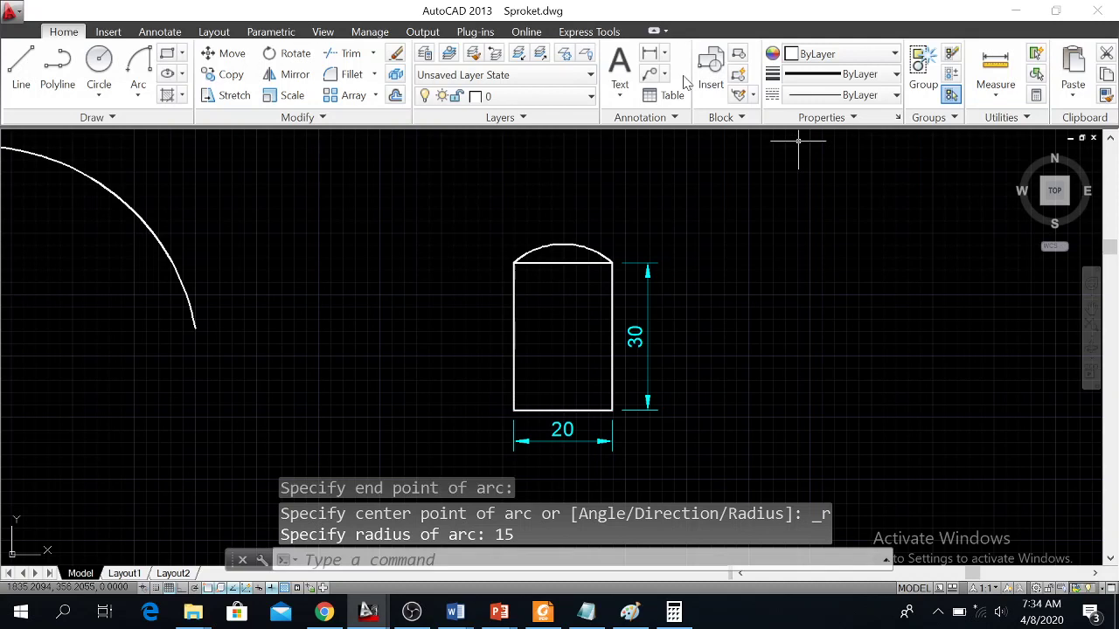
# Step: Add a radius dimension to the arc on top of the rectangle, placing its text above and to the right
pyautogui.click(666, 54)
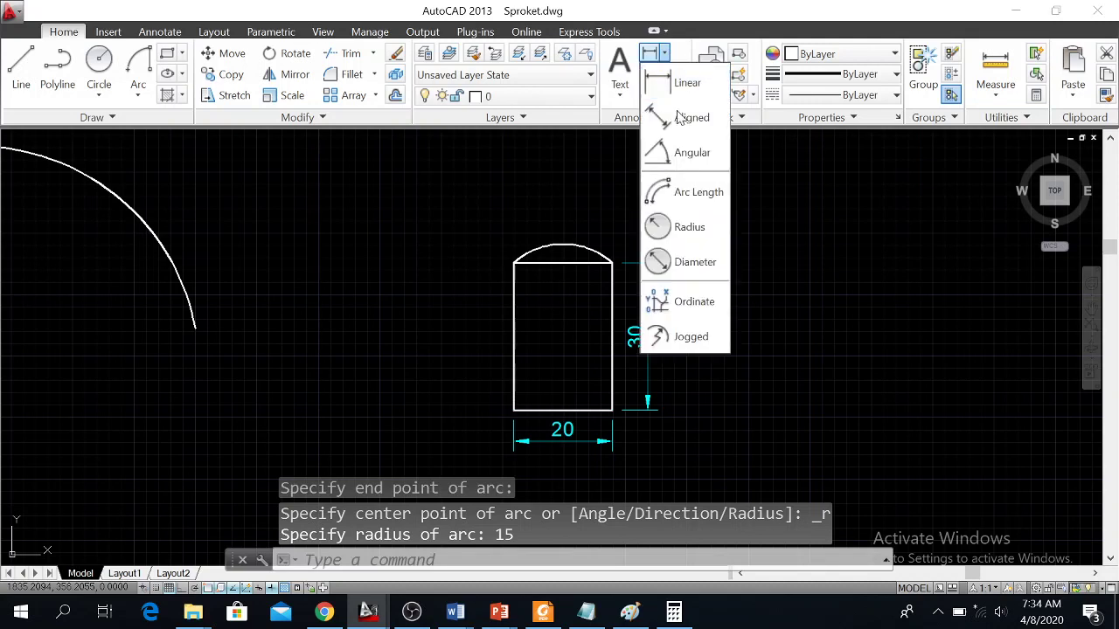
pyautogui.click(686, 227)
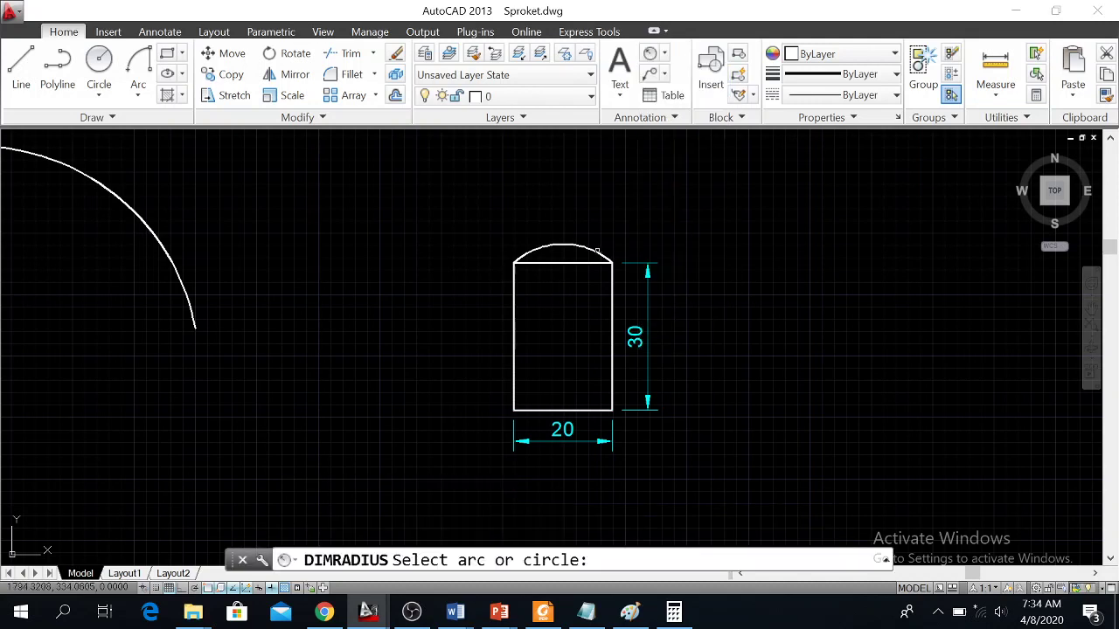
pyautogui.click(597, 250)
pyautogui.click(609, 199)
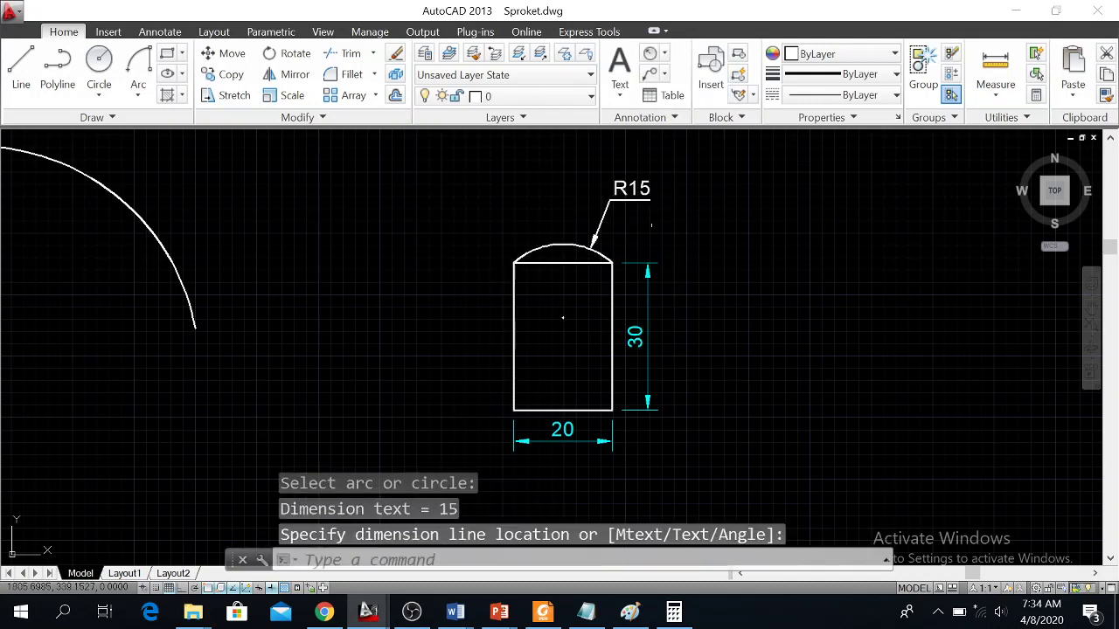
# Step: Assign the top arc's radius dimension to the dimensi layer
pyautogui.click(562, 317)
pyautogui.click(579, 145)
pyautogui.click(588, 96)
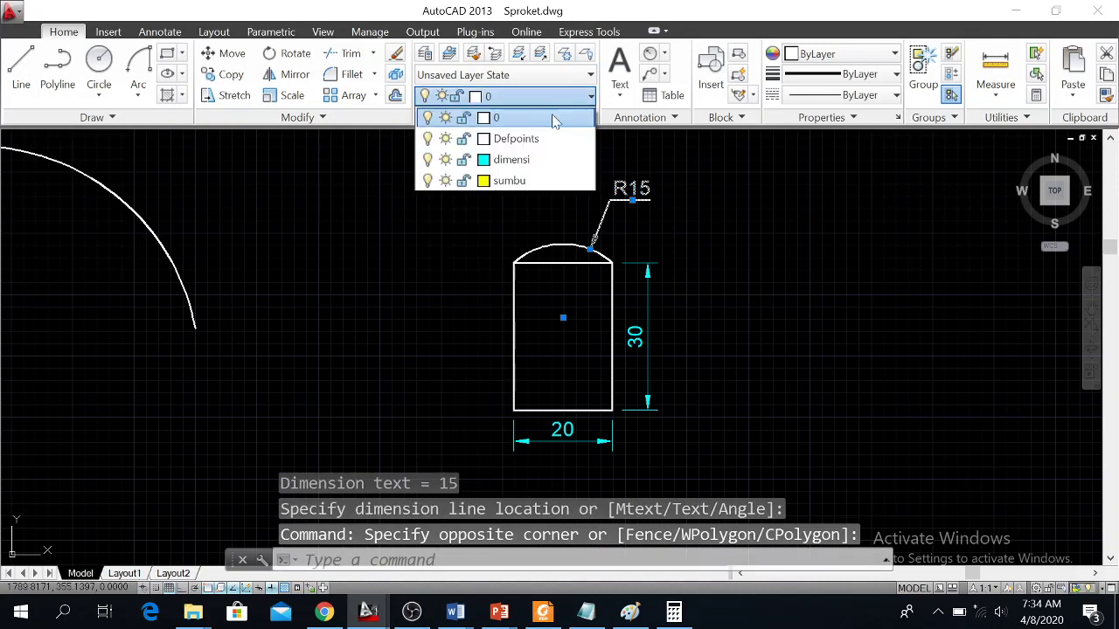
pyautogui.click(516, 158)
pyautogui.scroll(2, 655, 280)
pyautogui.scroll(-2, 655, 280)
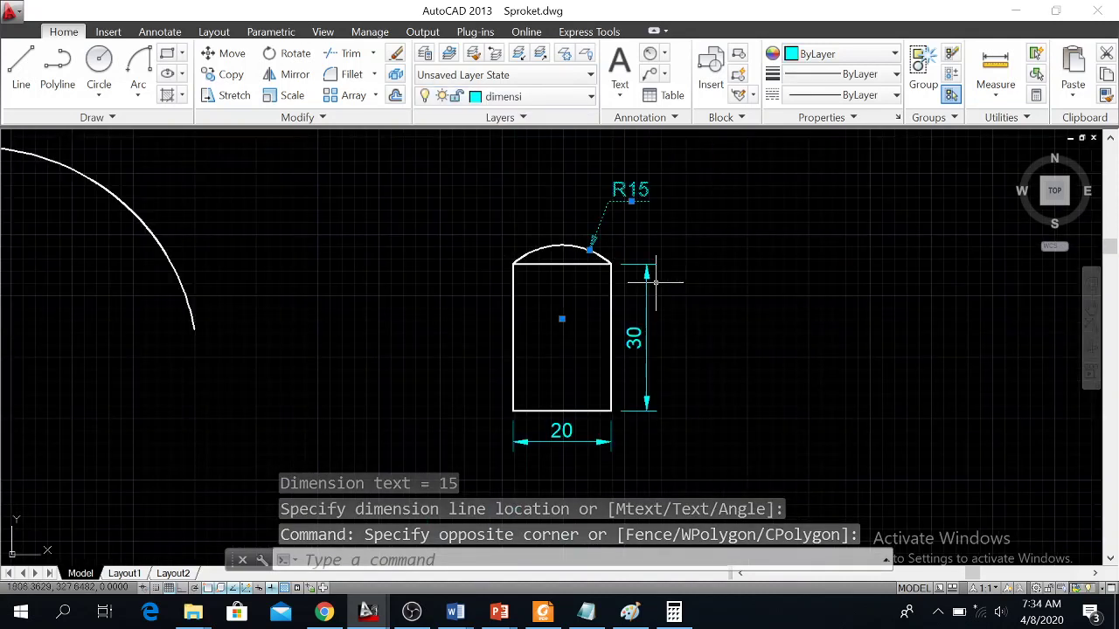
pyautogui.press('Escape')
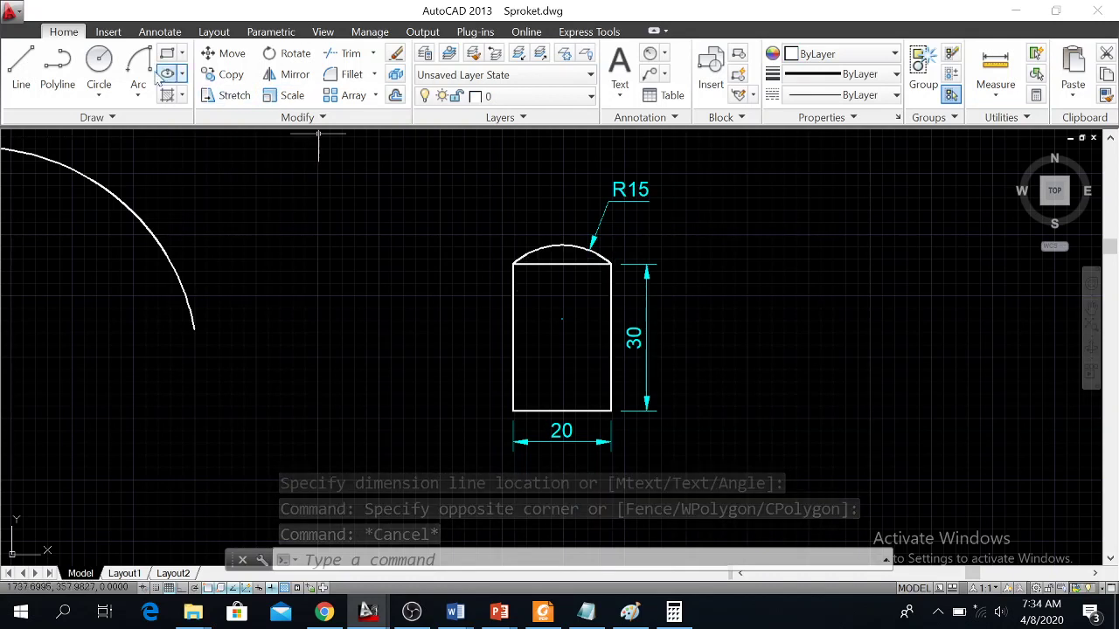
# Step: Draw a Start, End, Radius arc from the rectangle's upper-left corner to its upper-right corner with radius 10
pyautogui.click(138, 90)
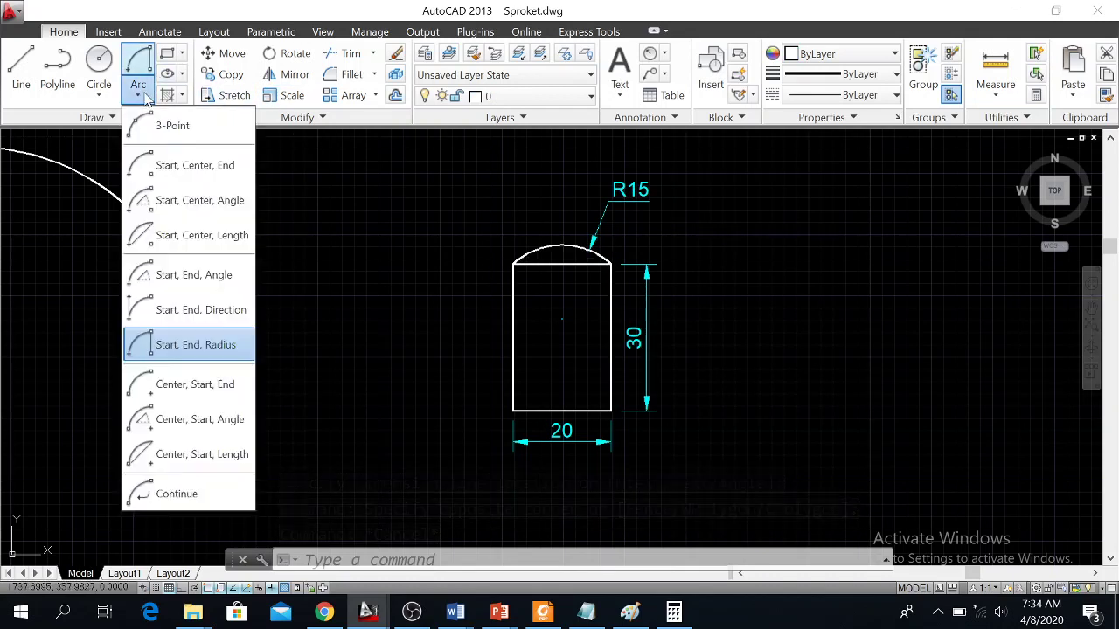
pyautogui.click(187, 345)
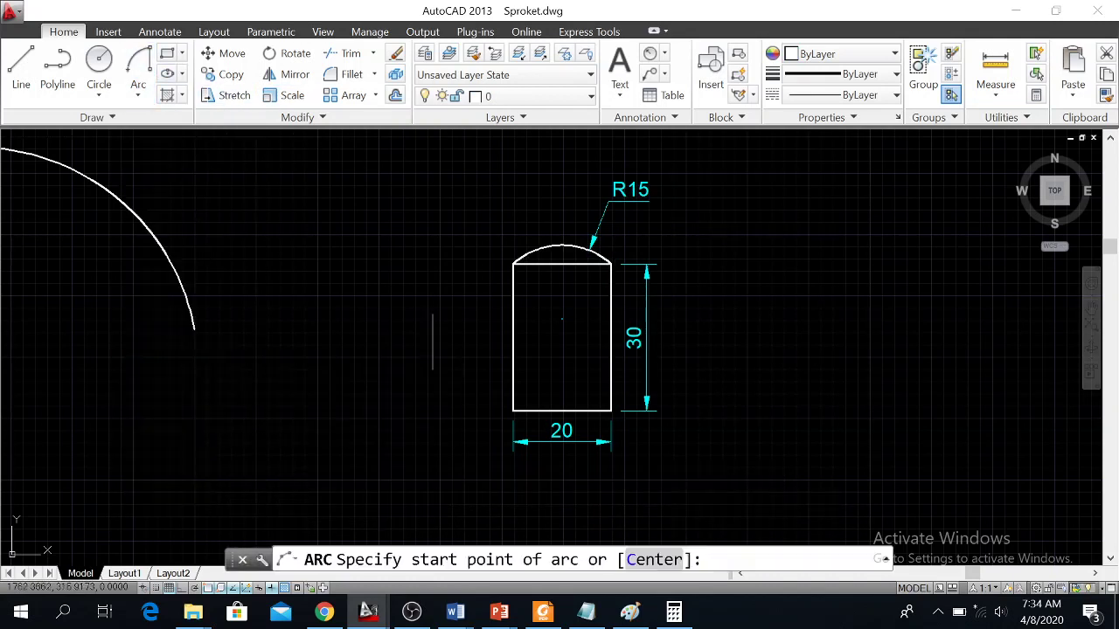
pyautogui.click(513, 263)
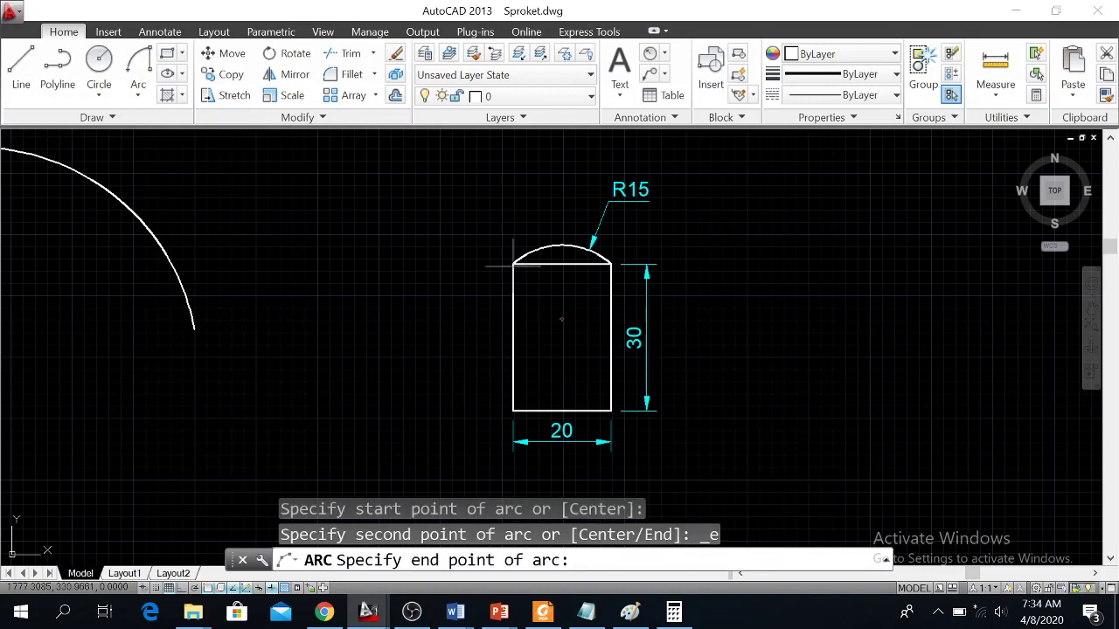
pyautogui.click(610, 263)
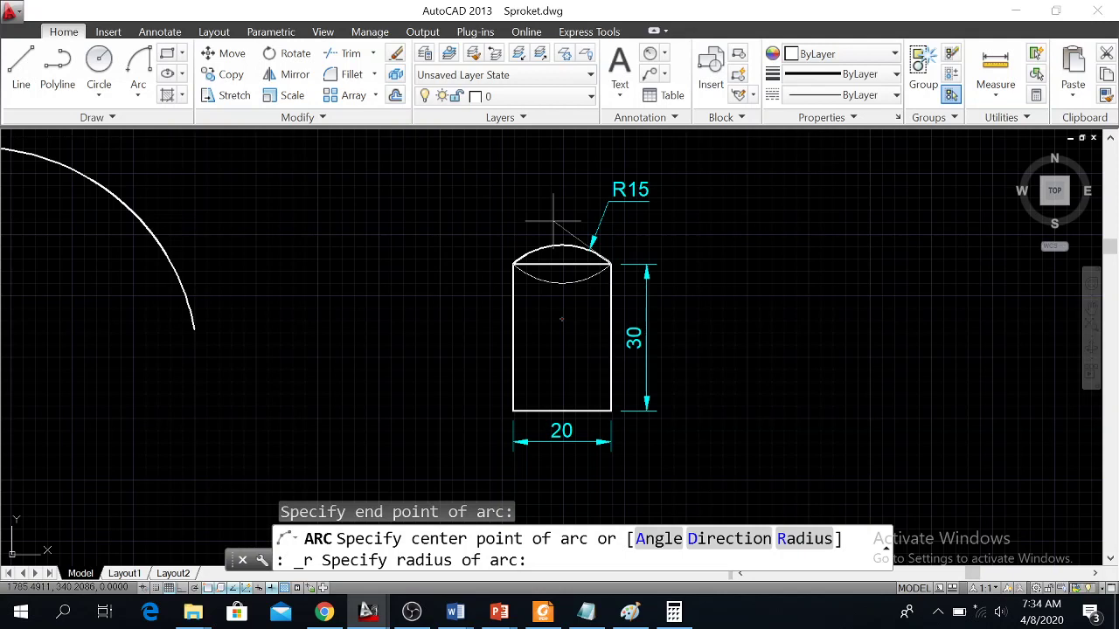
pyautogui.press('Return')
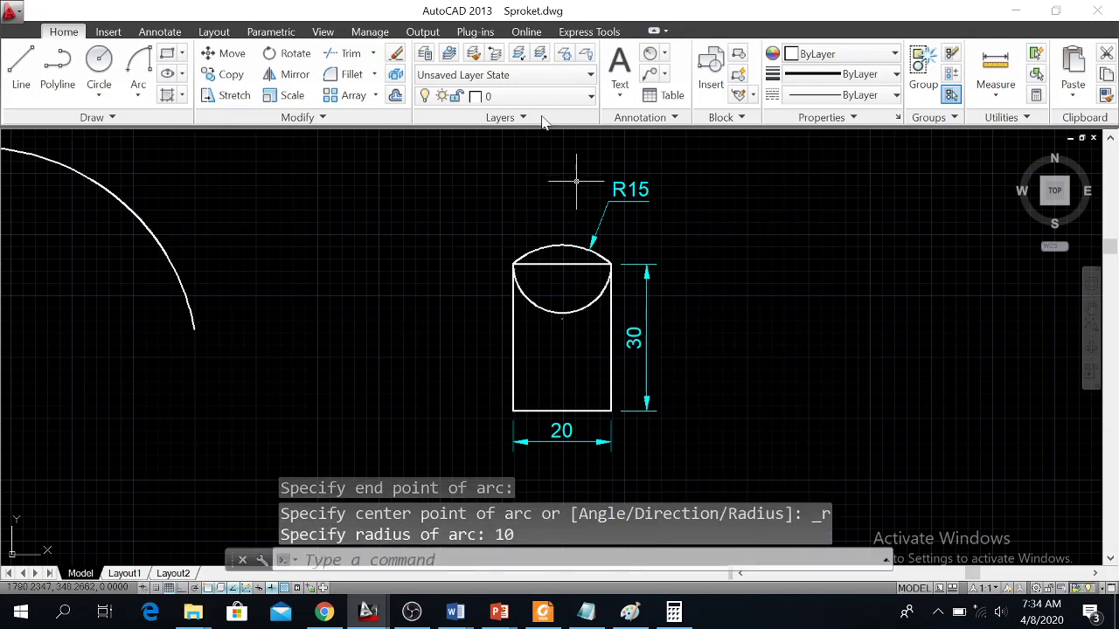
# Step: Dimension the radius of the arc inside the rectangle, placing the text to the lower left, and assign the dimension to the dimensi layer
pyautogui.click(651, 55)
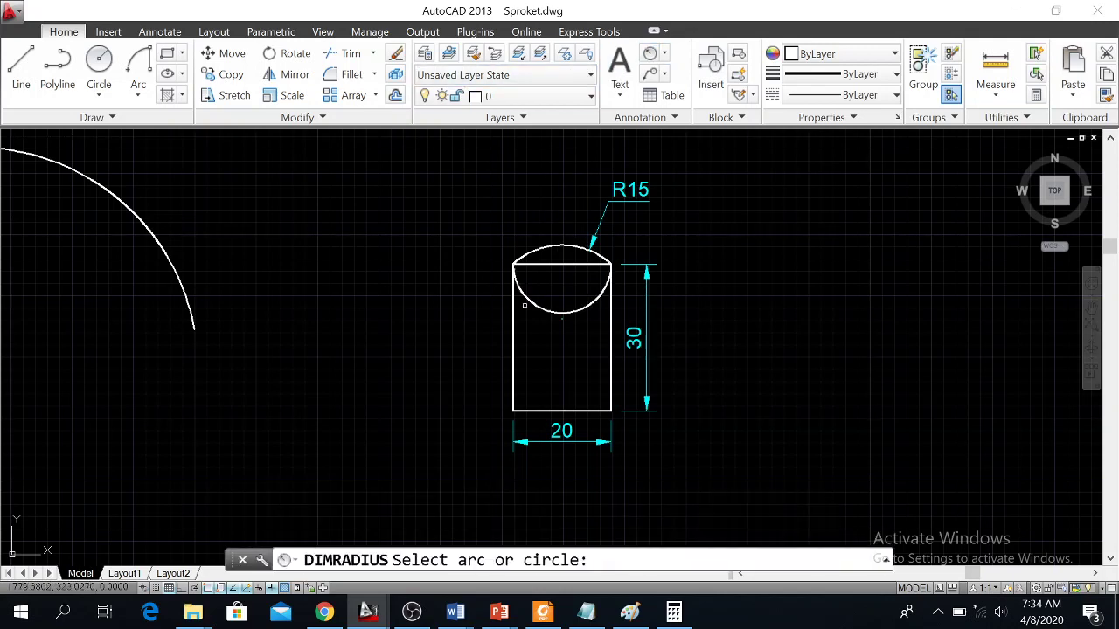
pyautogui.click(530, 305)
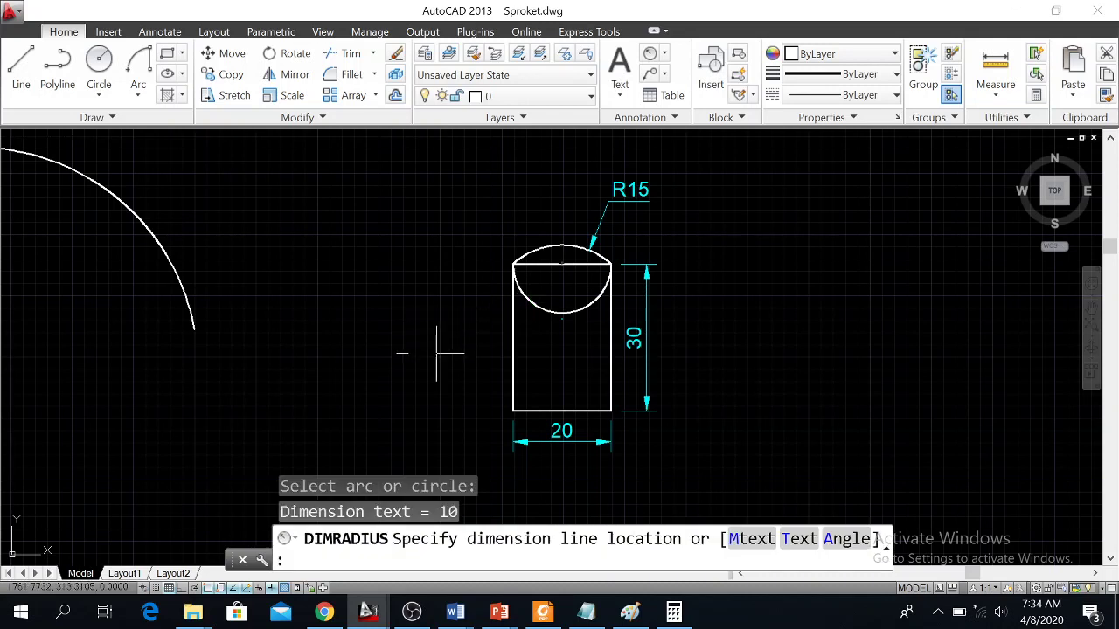
pyautogui.click(478, 379)
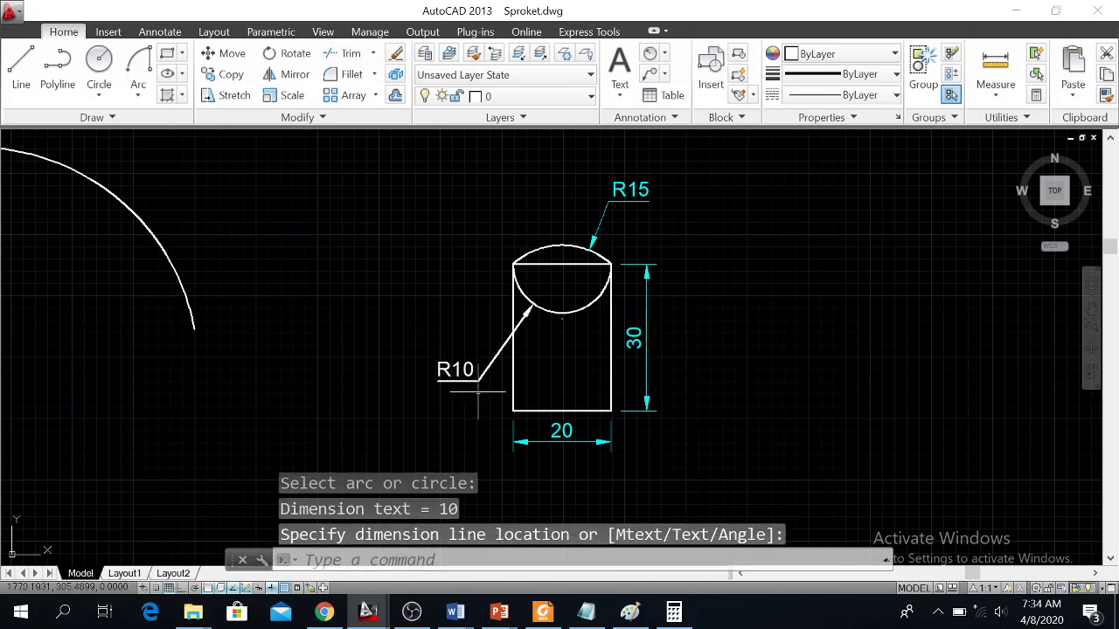
pyautogui.click(465, 388)
pyautogui.click(437, 305)
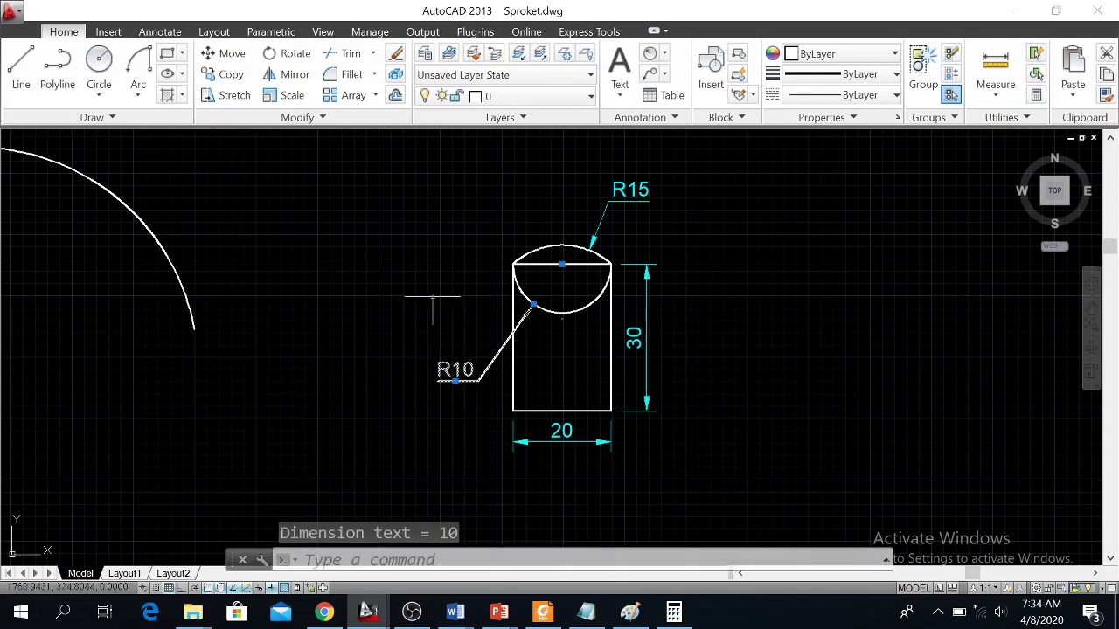
pyautogui.click(587, 98)
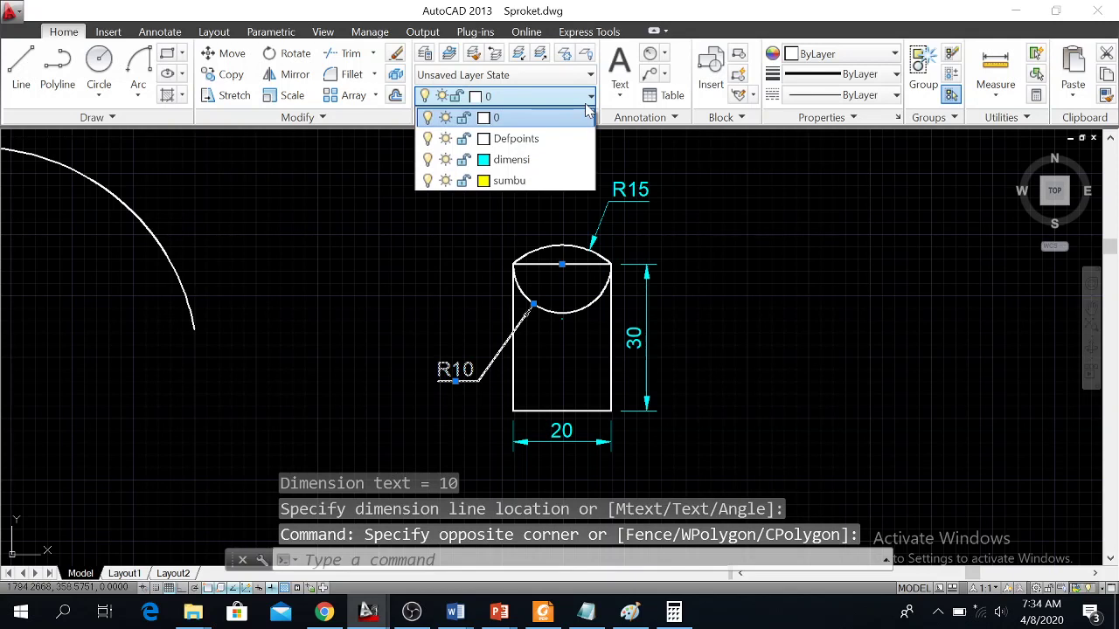
pyautogui.click(533, 159)
pyautogui.press('Escape')
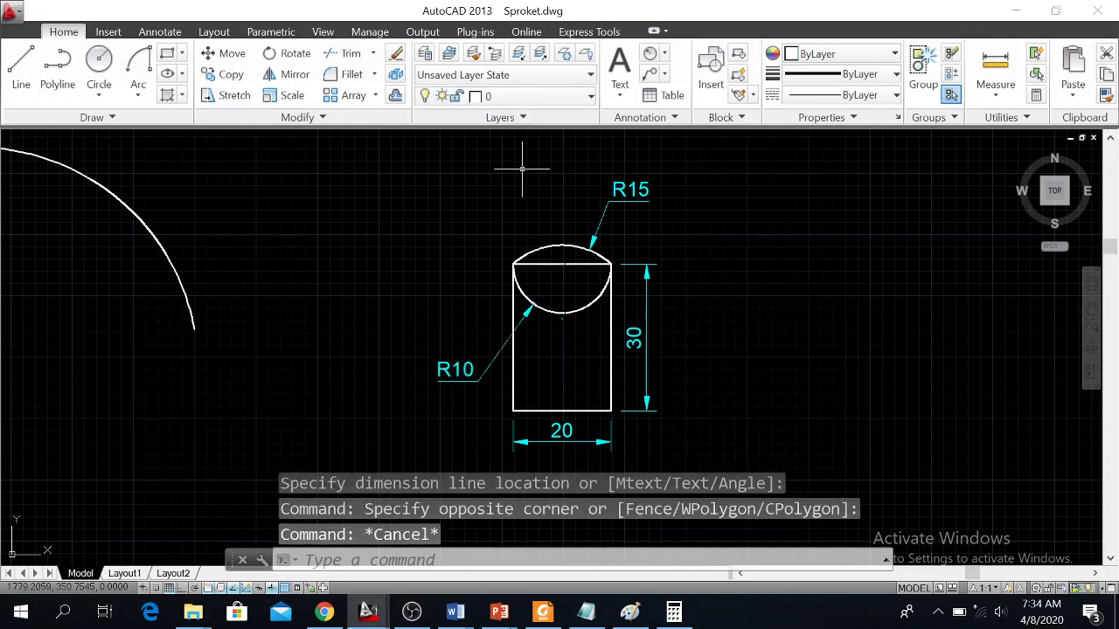
pyautogui.click(140, 98)
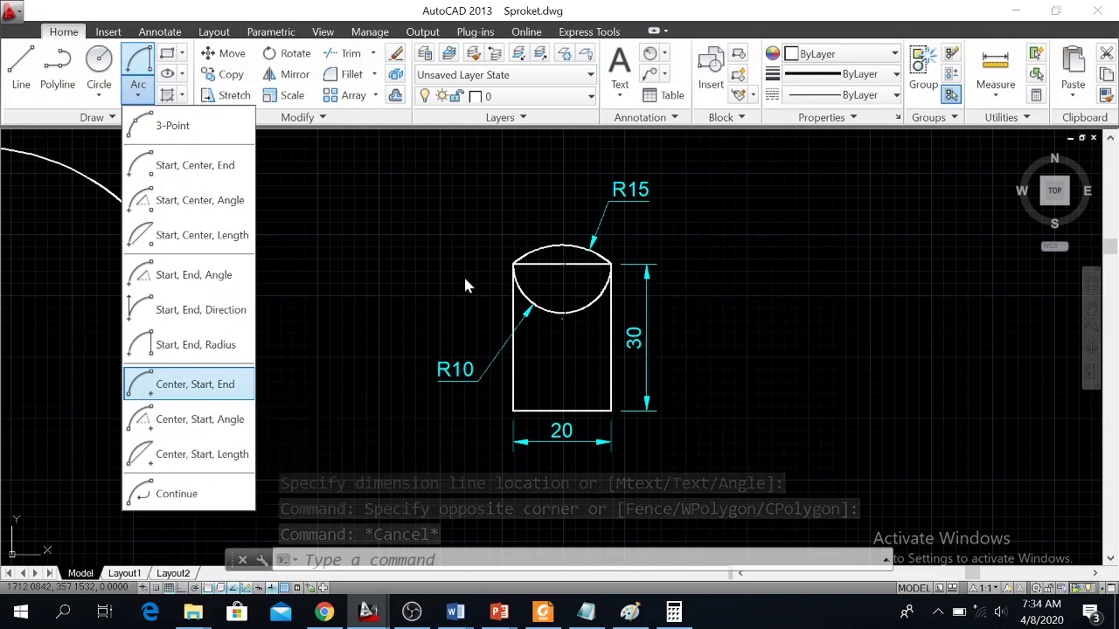
pyautogui.click(354, 266)
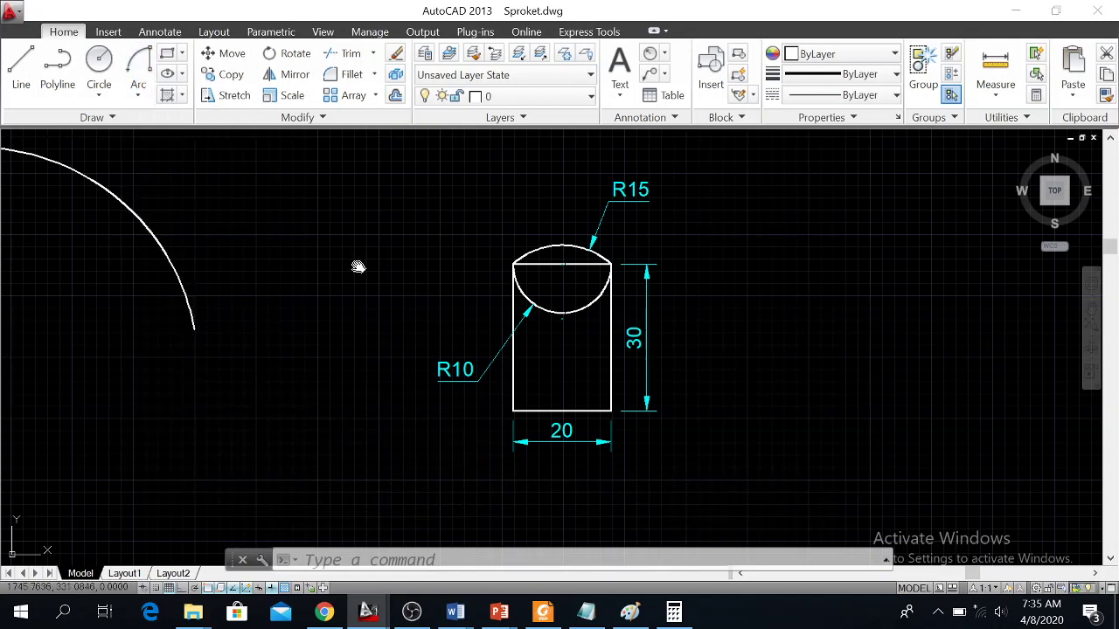
pyautogui.moveTo(358, 266); pyautogui.dragTo(733, 328, button='middle')
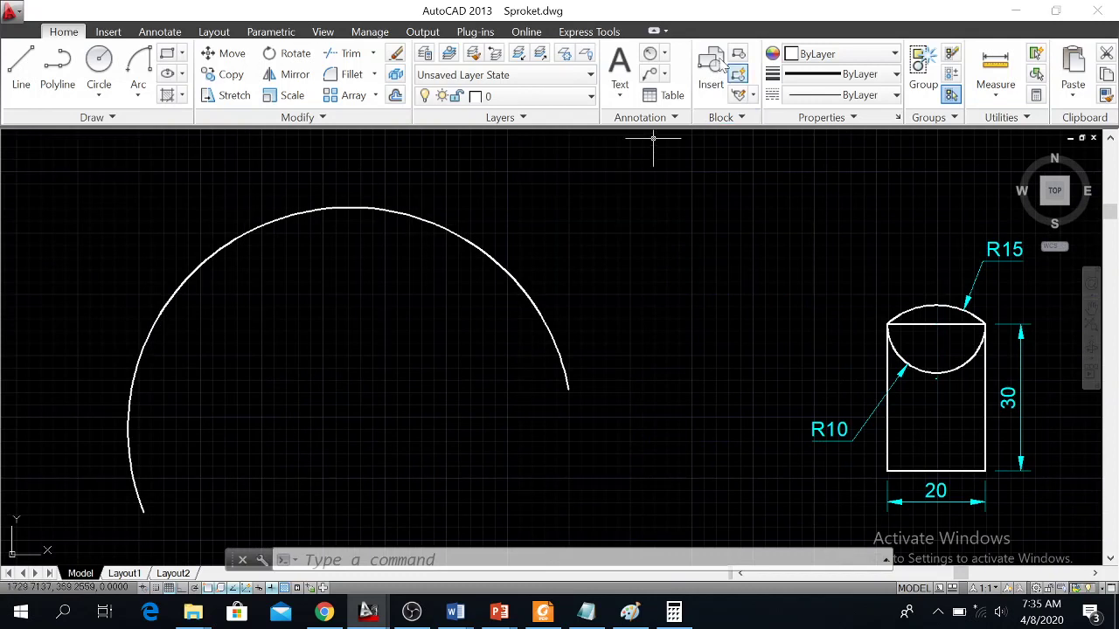
# Step: Add an arc length dimension to the large open arc, placing it just outside the arc with the text at the upper left
pyautogui.click(666, 55)
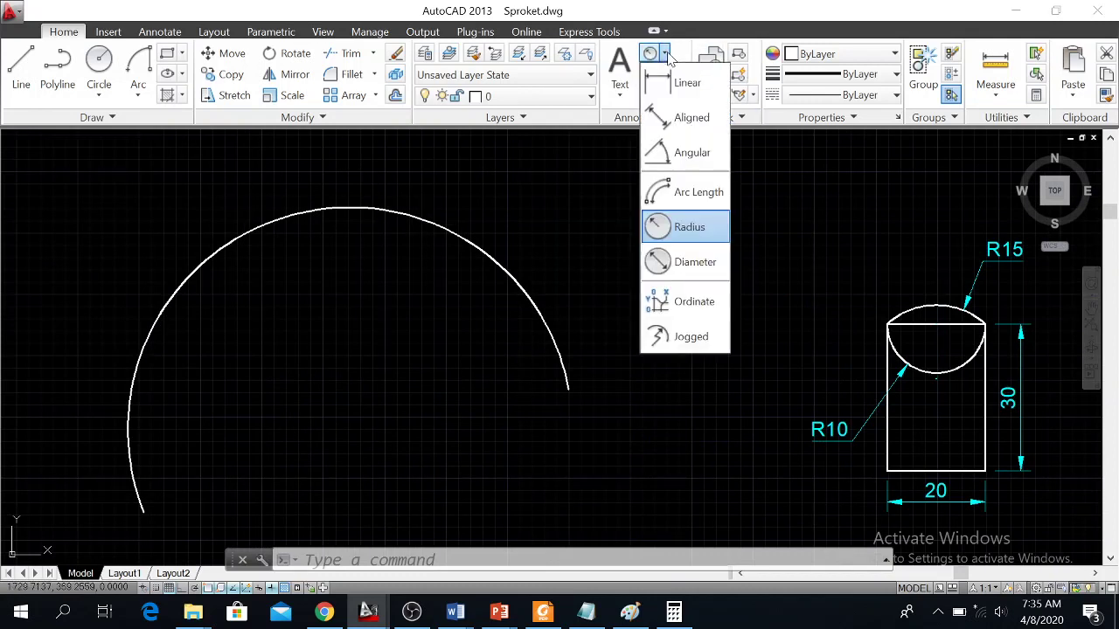
pyautogui.click(690, 194)
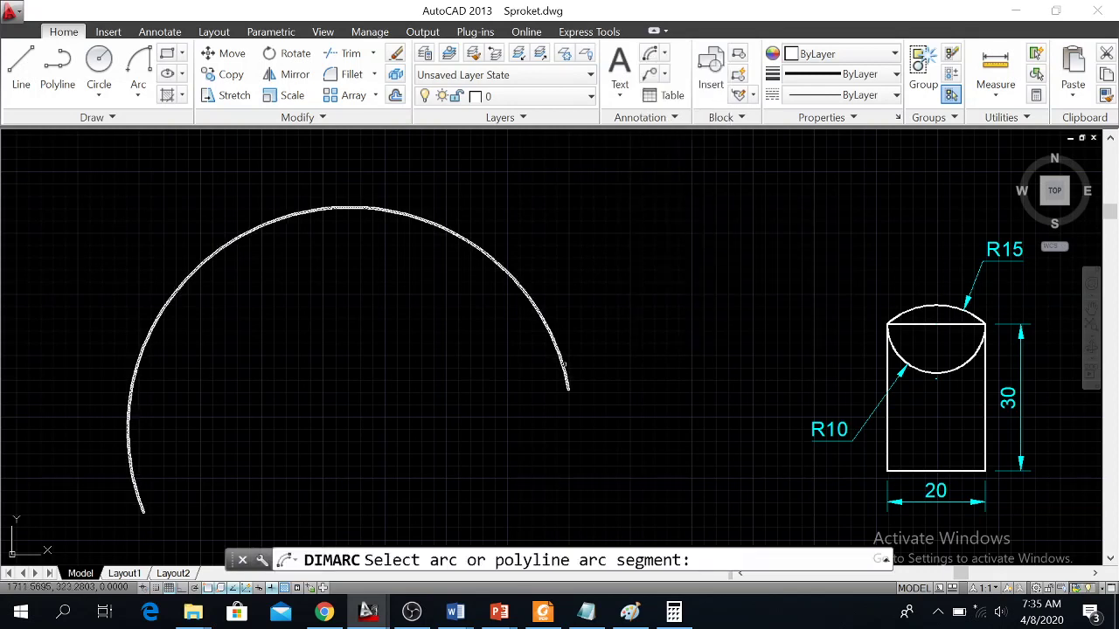
pyautogui.click(566, 368)
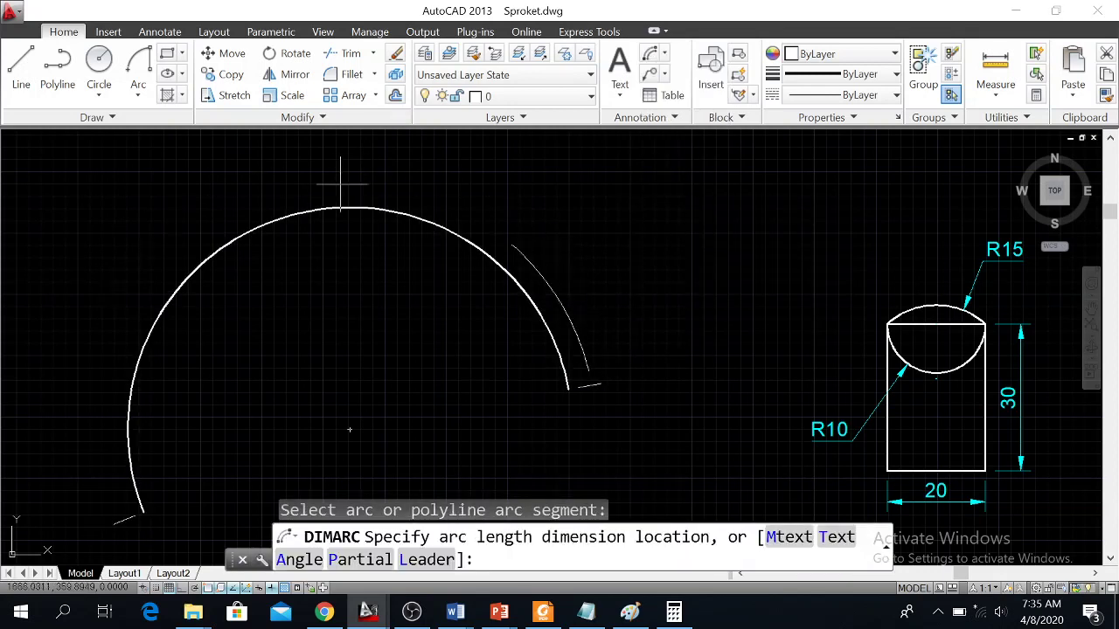
pyautogui.click(287, 185)
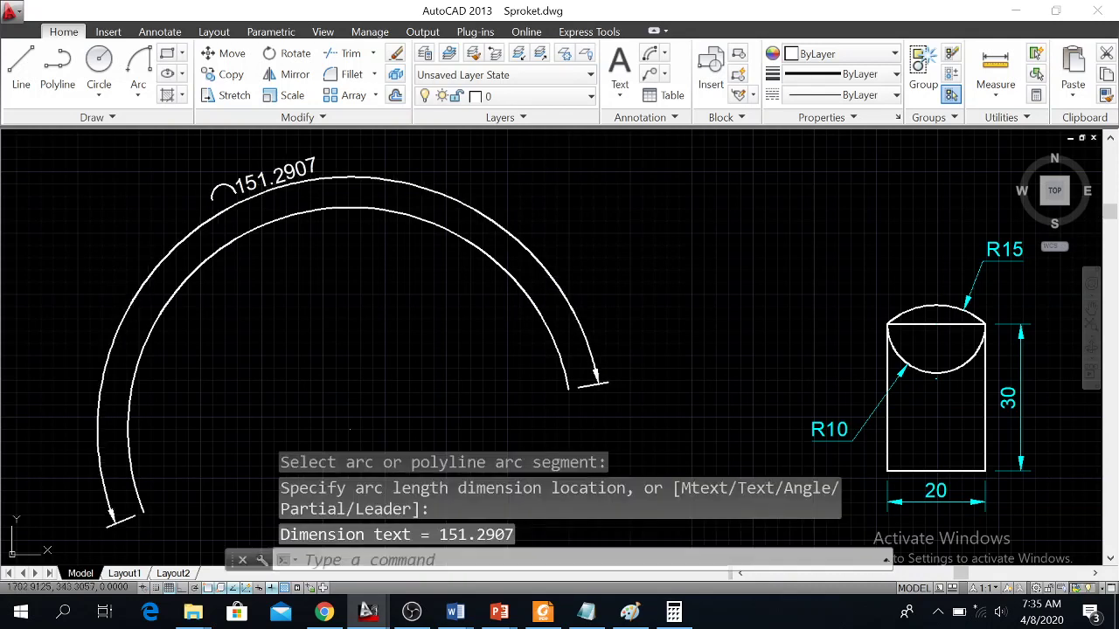
# Step: Assign the large arc's length dimension to the dimensi layer
pyautogui.click(518, 243)
pyautogui.click(563, 96)
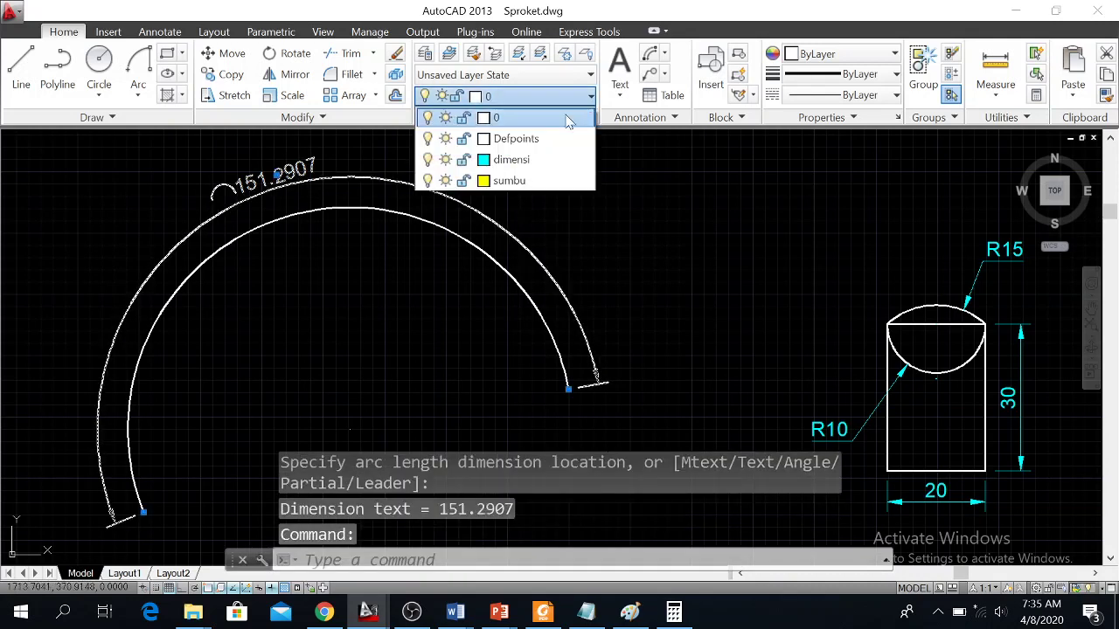
pyautogui.click(531, 160)
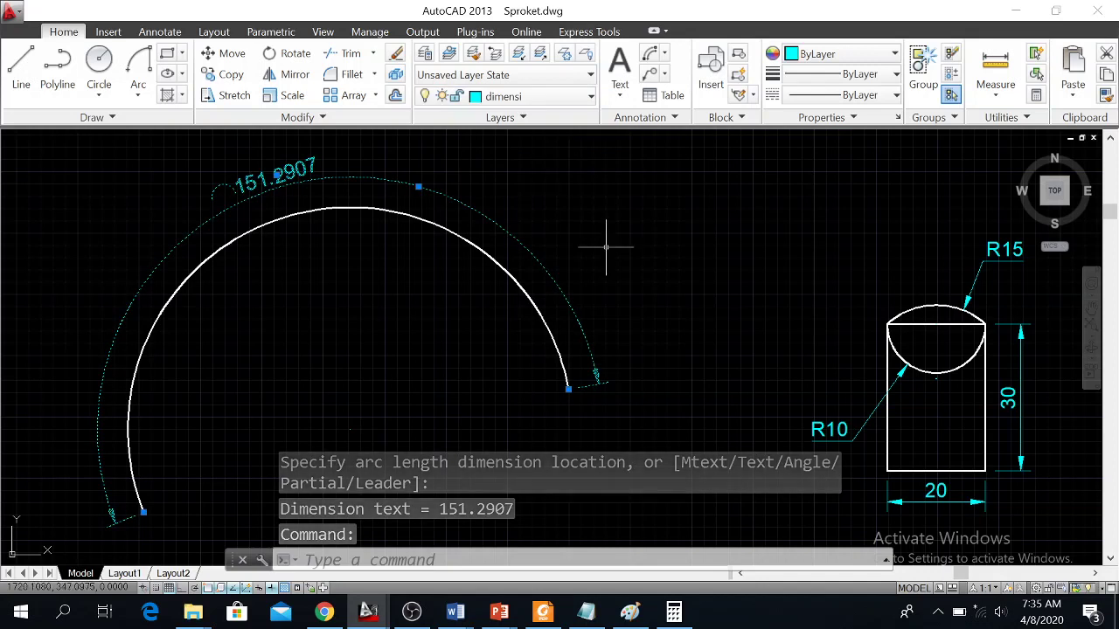
pyautogui.press('Escape')
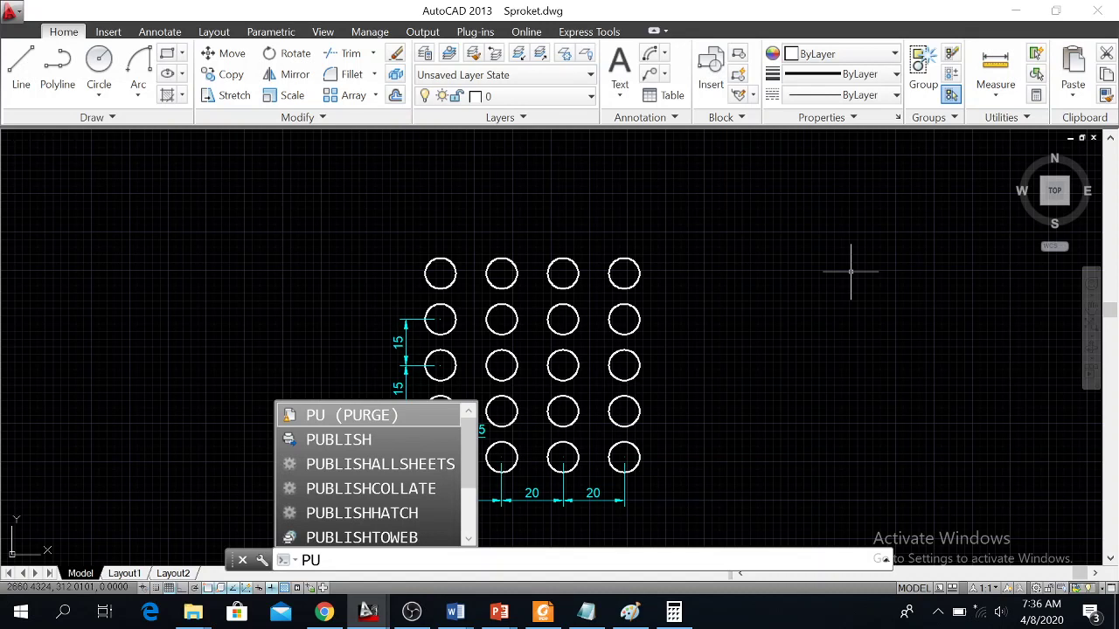
pyautogui.press('Return')
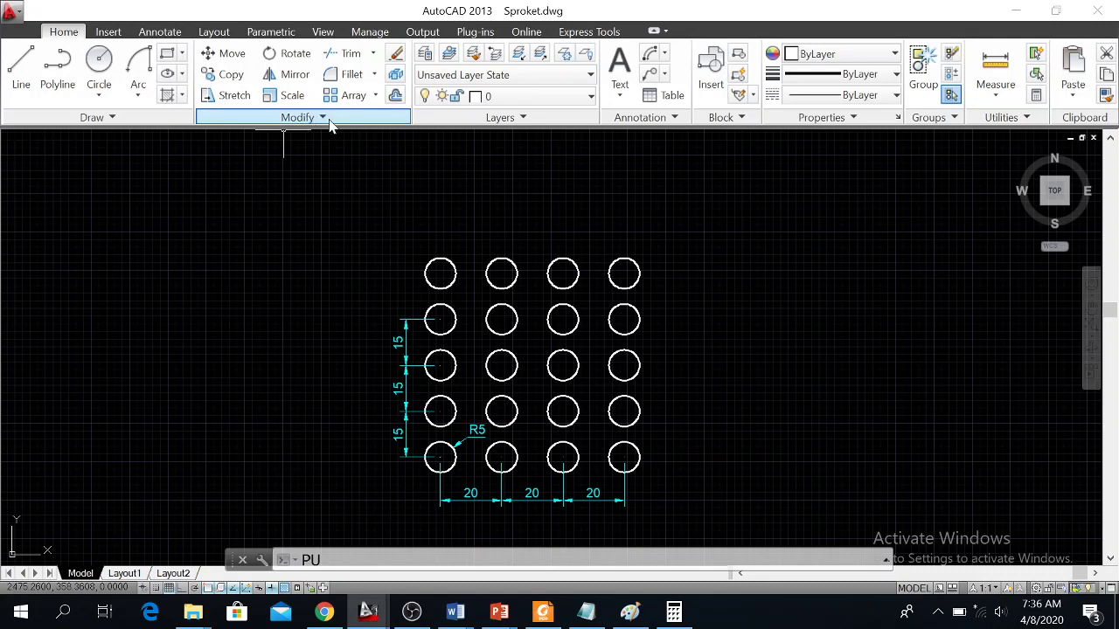
pyautogui.click(376, 97)
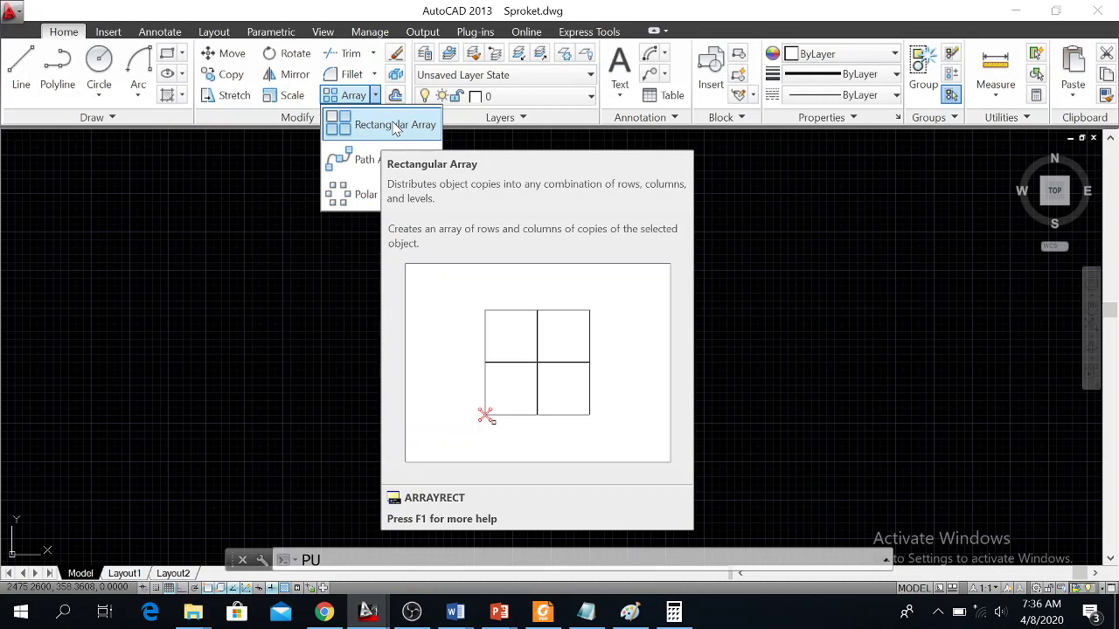
pyautogui.click(312, 293)
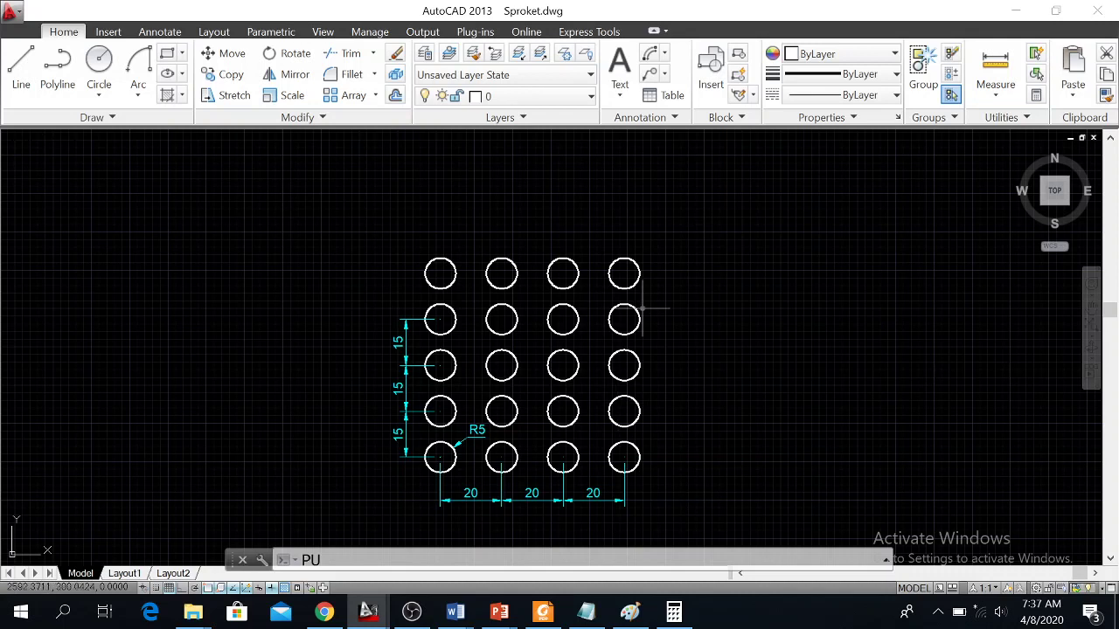
pyautogui.moveTo(620, 263); pyautogui.dragTo(512, 332, button='middle')
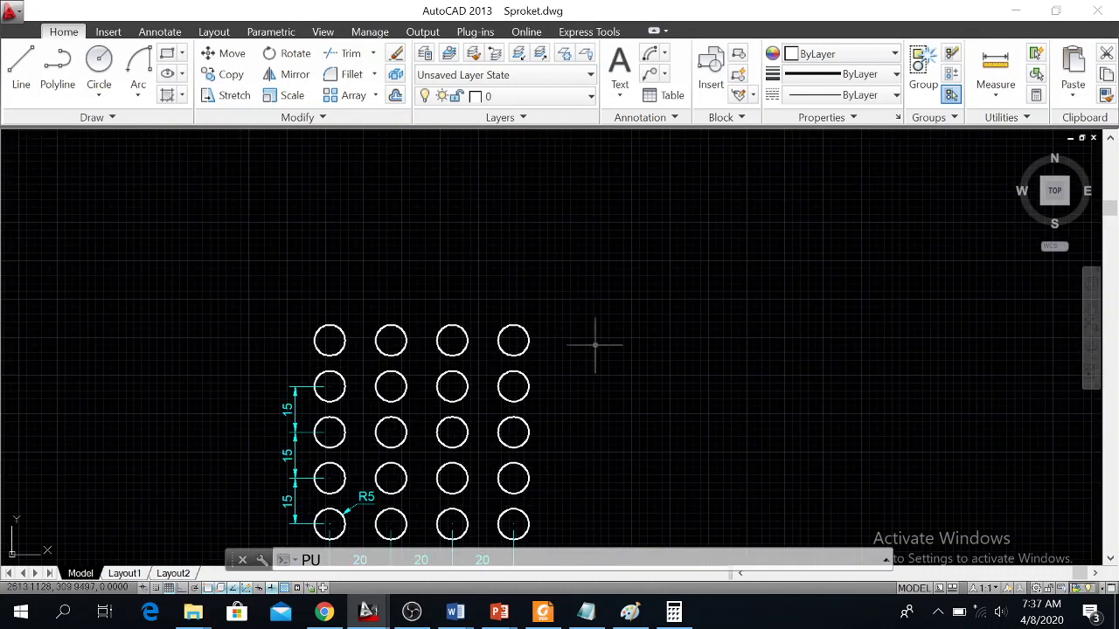
pyautogui.click(210, 75)
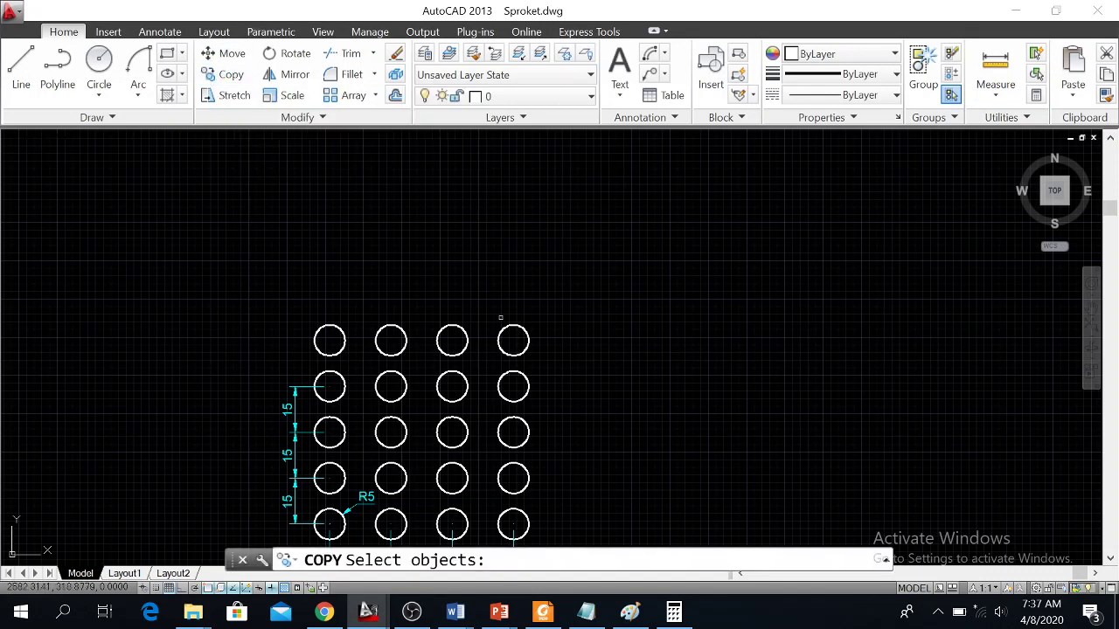
pyautogui.click(492, 312)
pyautogui.click(545, 365)
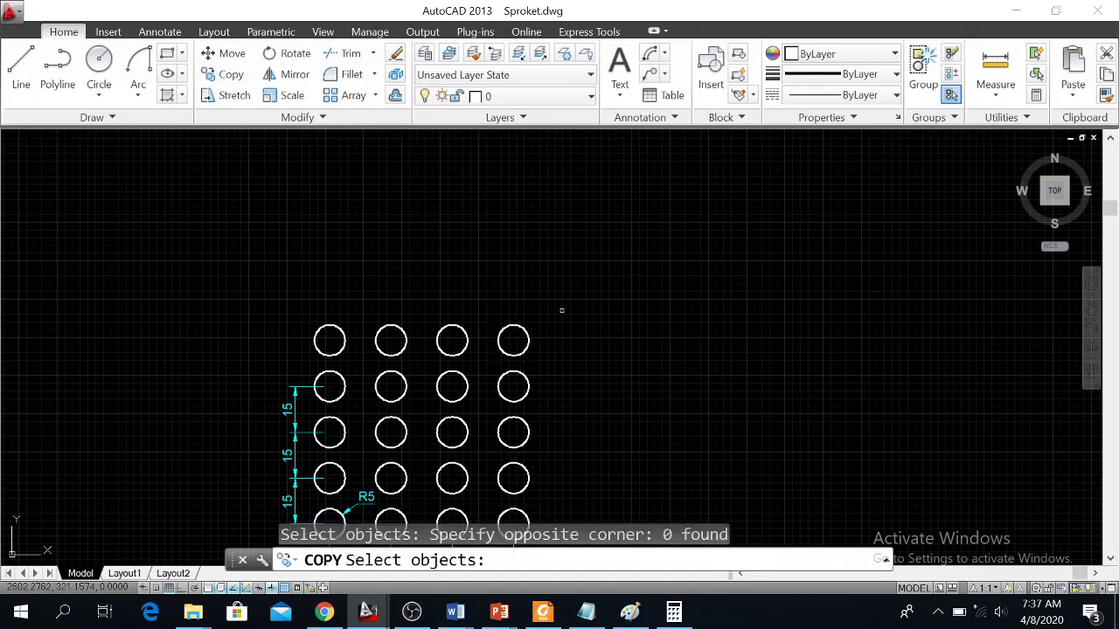
pyautogui.click(578, 357)
pyautogui.click(624, 378)
pyautogui.press('Return')
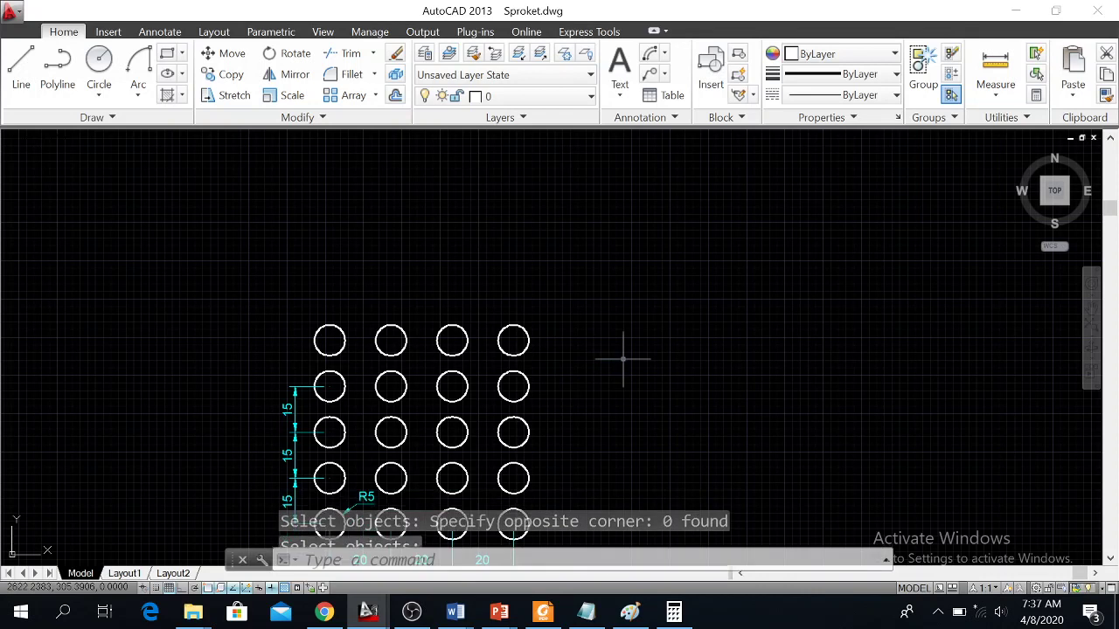
pyautogui.click(621, 332)
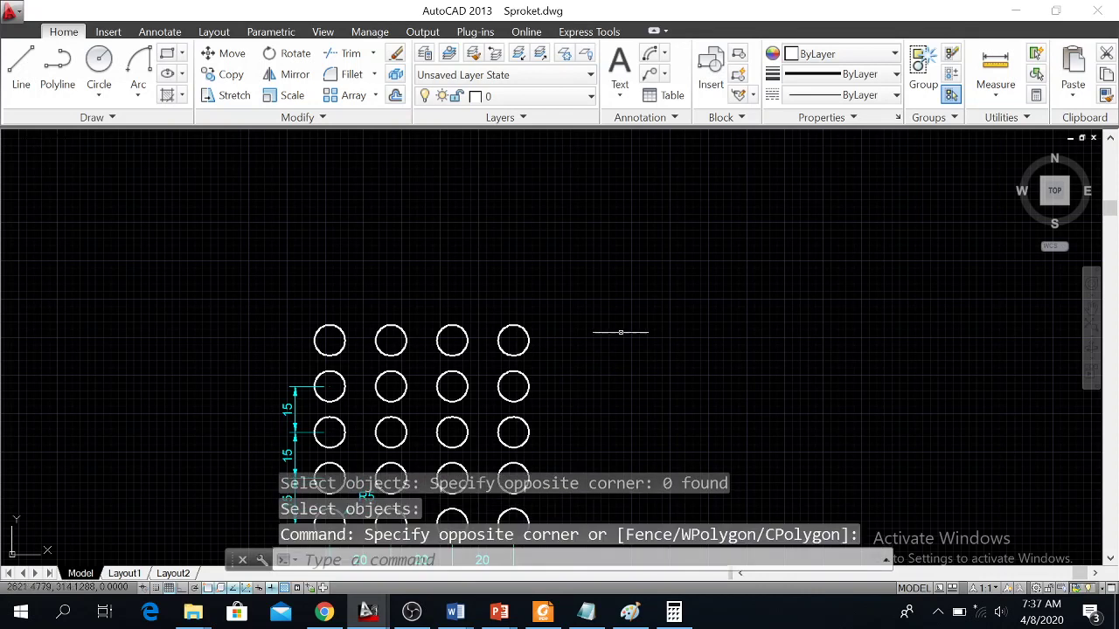
pyautogui.click(223, 76)
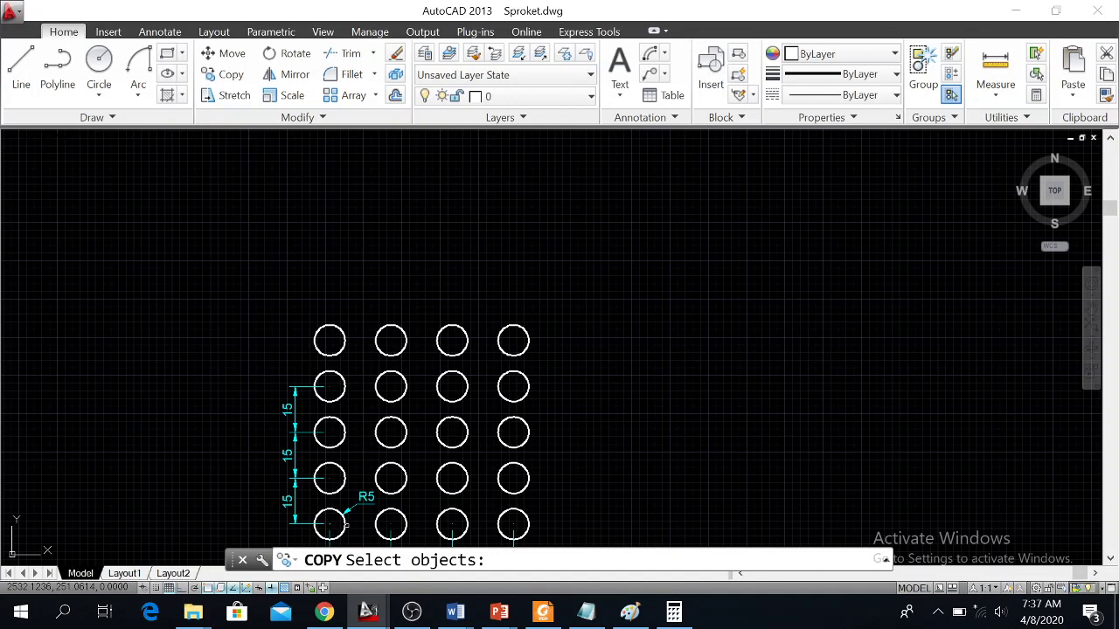
pyautogui.middleClick(437, 387)
pyautogui.middleClick(437, 387)
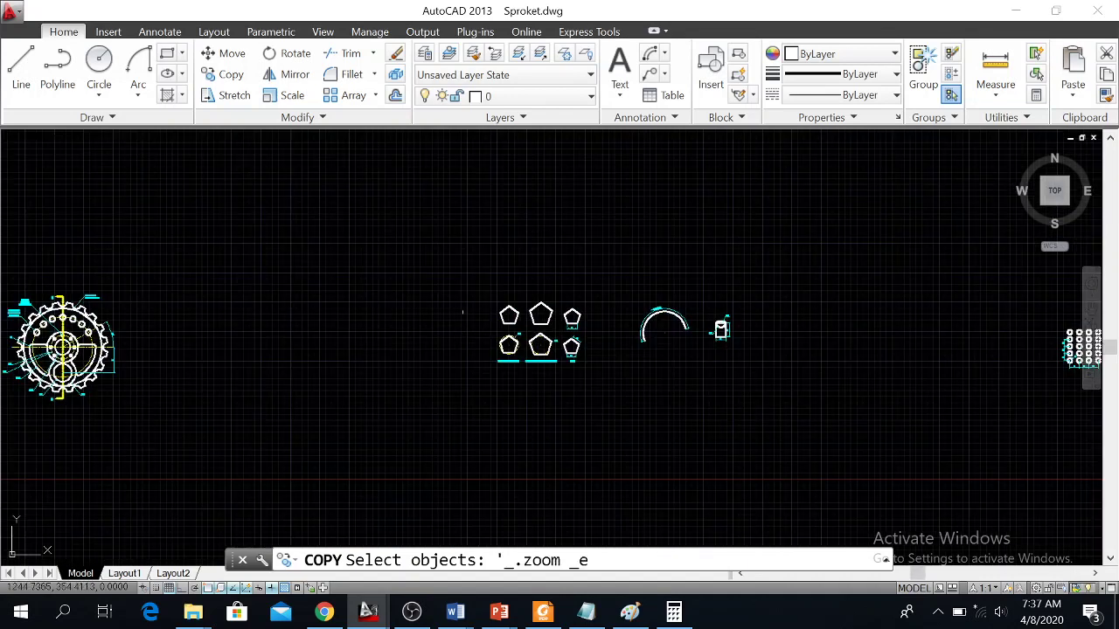
pyautogui.scroll(-2, 804, 328)
pyautogui.scroll(6, 791, 366)
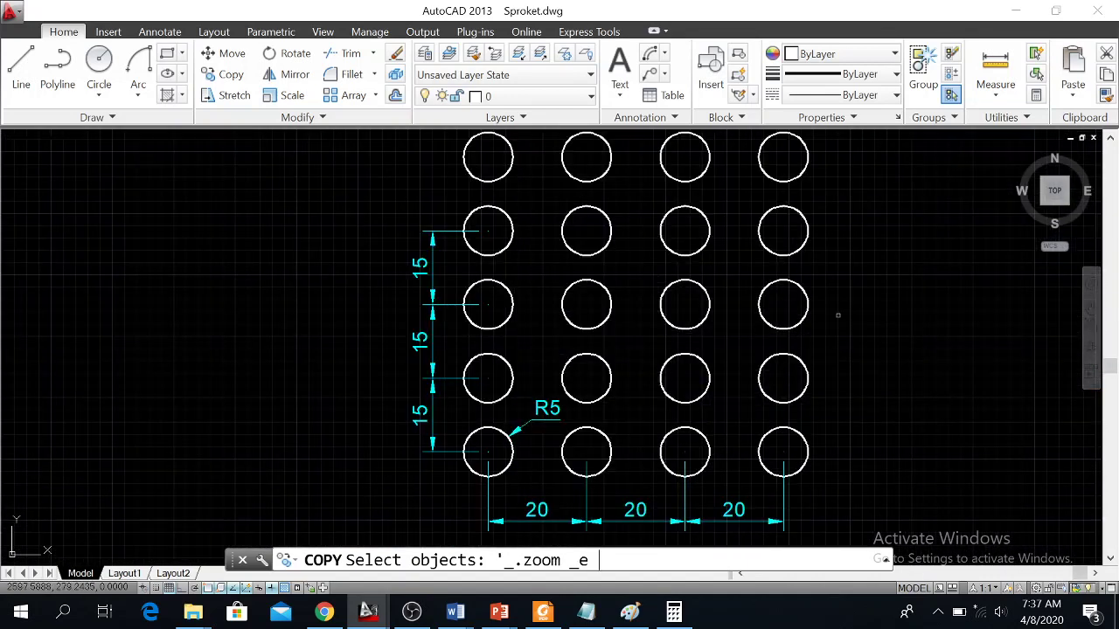
pyautogui.press('Escape')
# Step: Draw a circle of radius 5 in the empty area to the upper right of the dimensioned circle grid
pyautogui.moveTo(854, 305); pyautogui.dragTo(364, 514, button='middle')
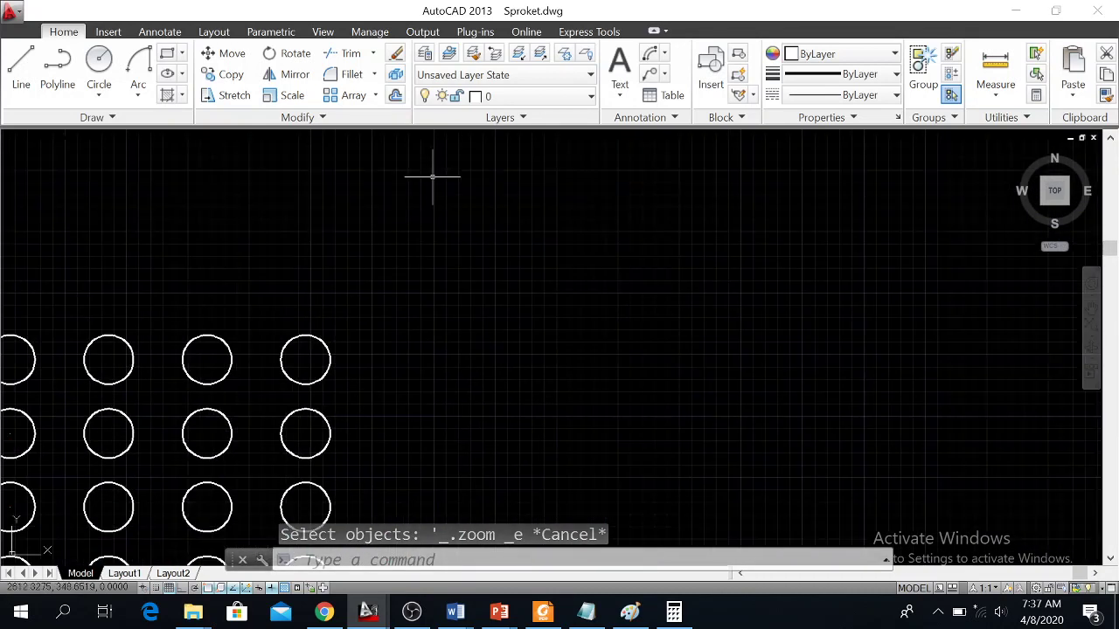
pyautogui.click(99, 88)
pyautogui.click(118, 127)
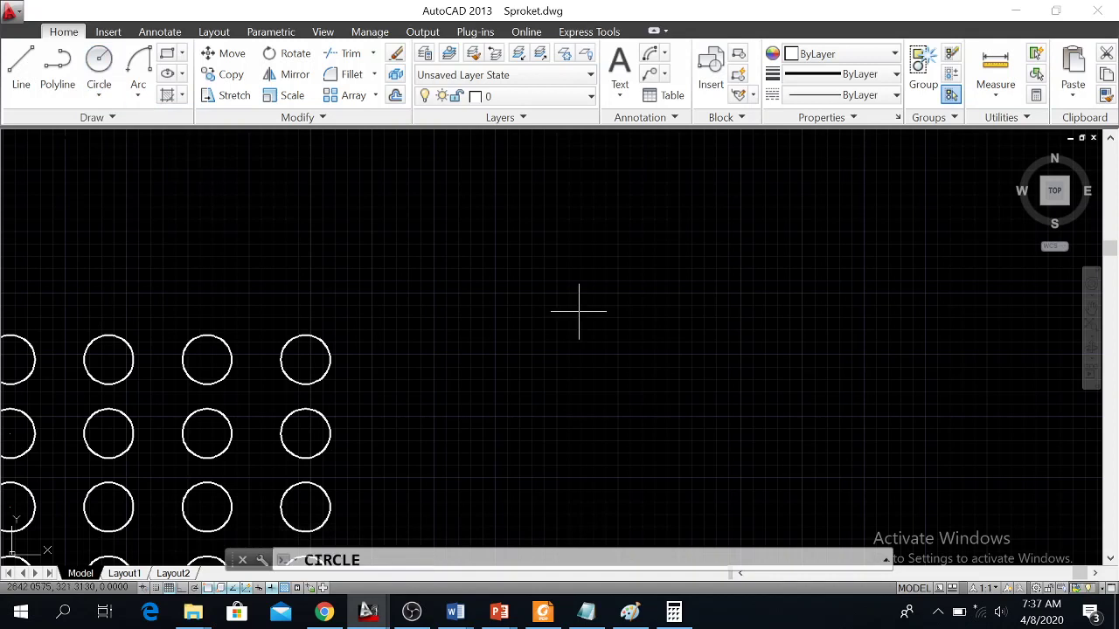
pyautogui.click(727, 245)
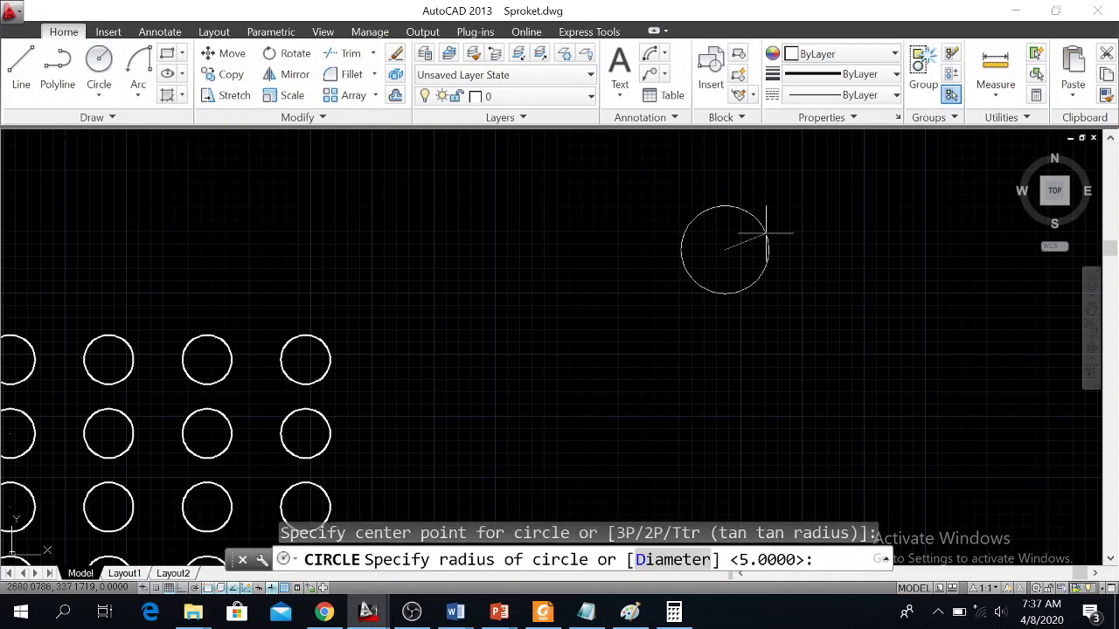
pyautogui.write('5')
pyautogui.press('Return')
# Step: Create a rectangular array of the new circle with 5 columns and 4 rows
pyautogui.scroll(-5, 775, 230)
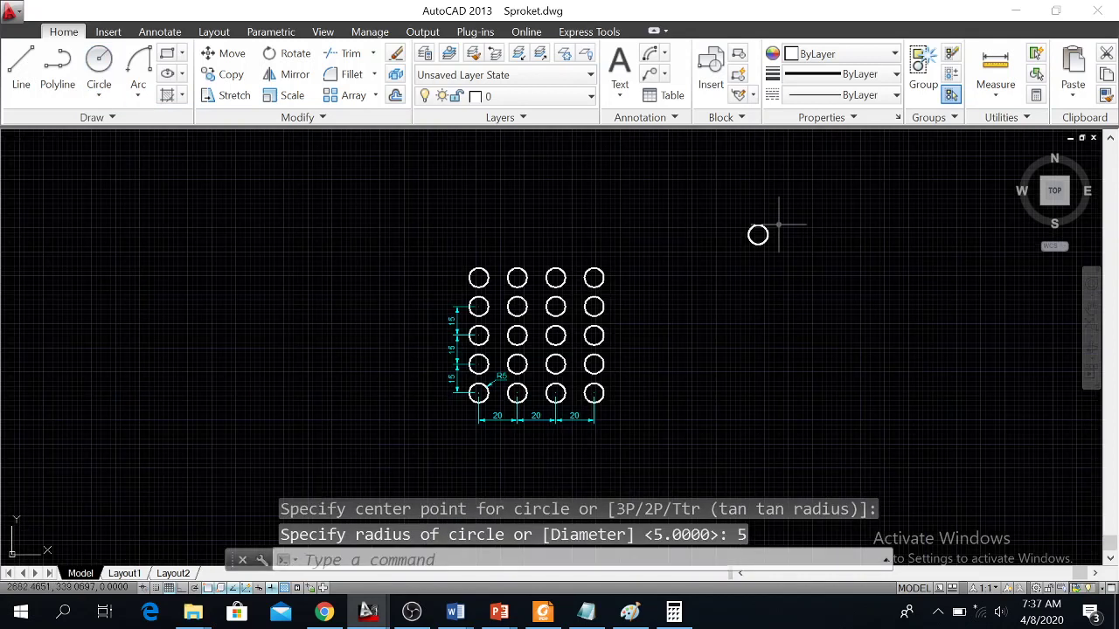
pyautogui.moveTo(803, 218); pyautogui.dragTo(508, 355, button='middle')
pyautogui.scroll(2, 523, 335)
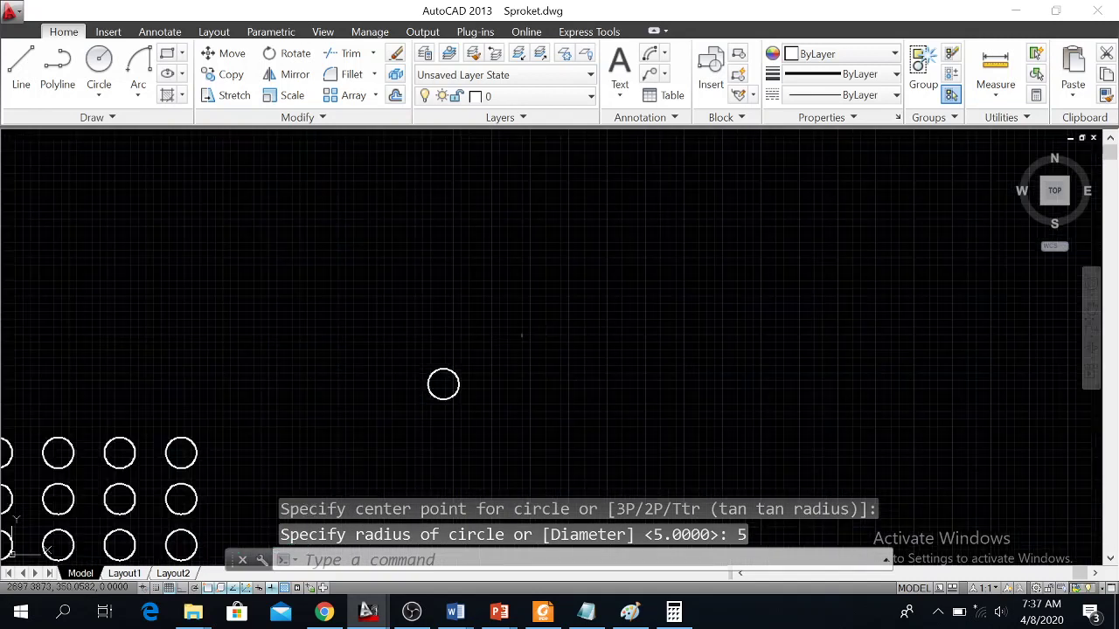
pyautogui.scroll(2, 523, 335)
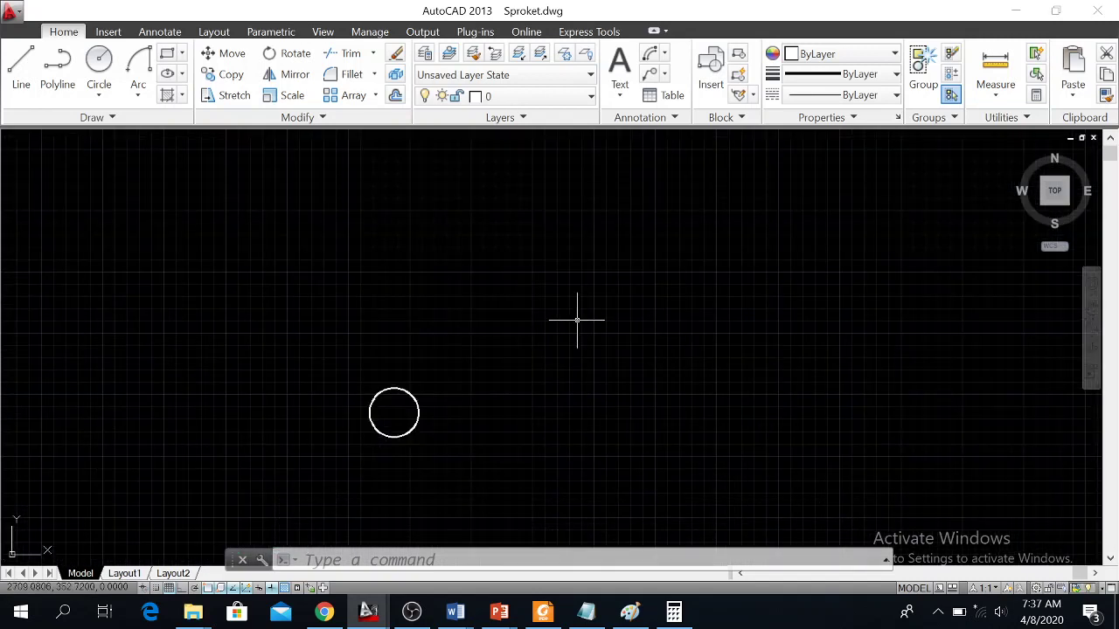
pyautogui.click(375, 96)
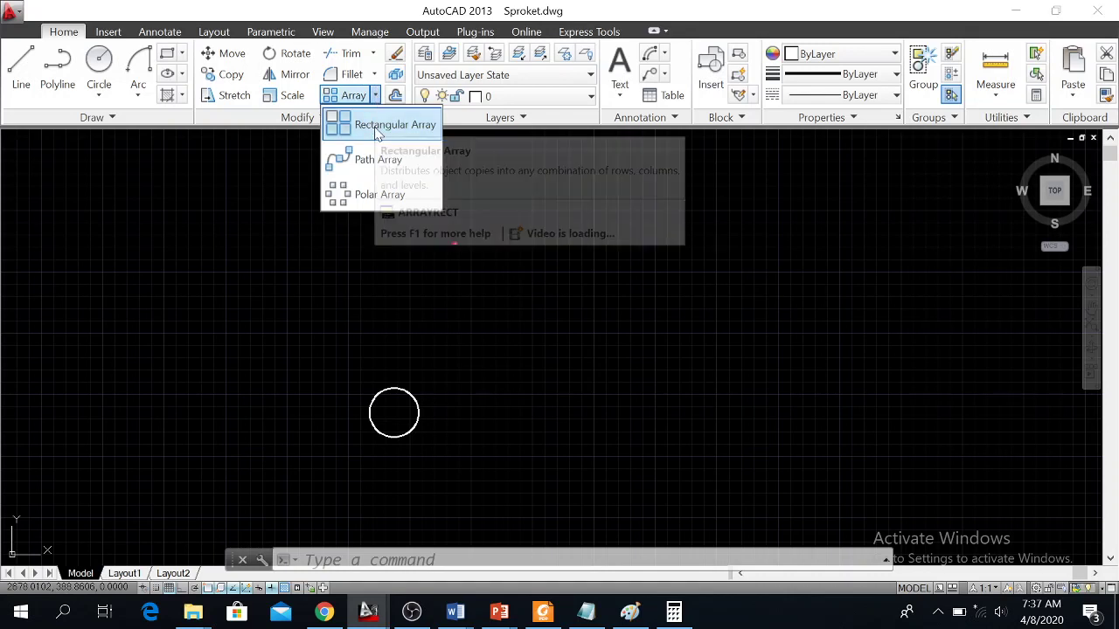
pyautogui.click(376, 131)
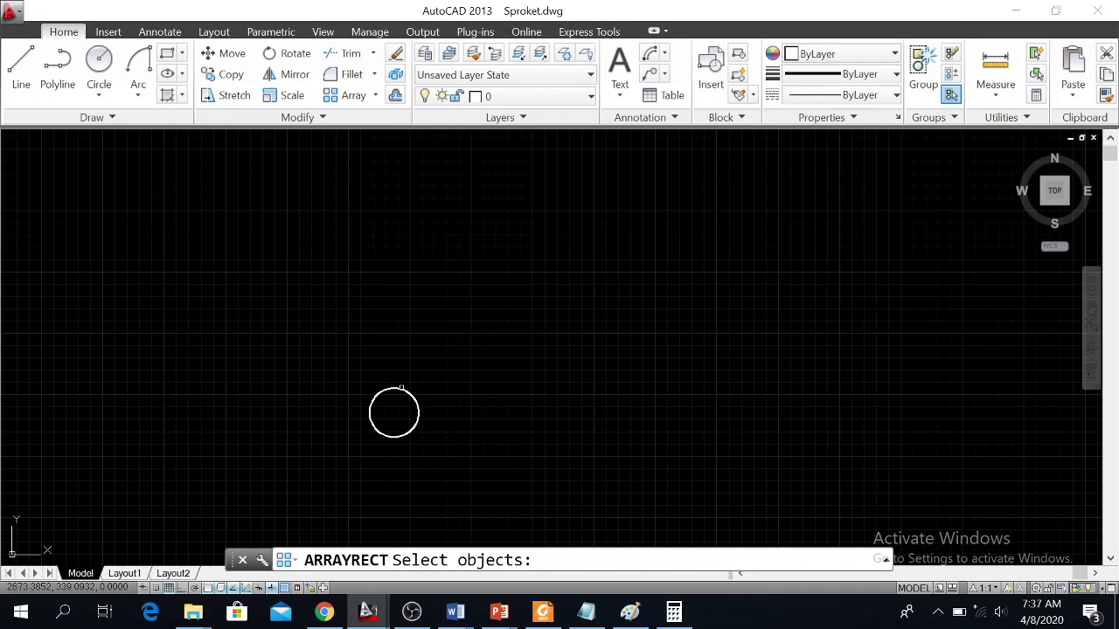
pyautogui.click(401, 387)
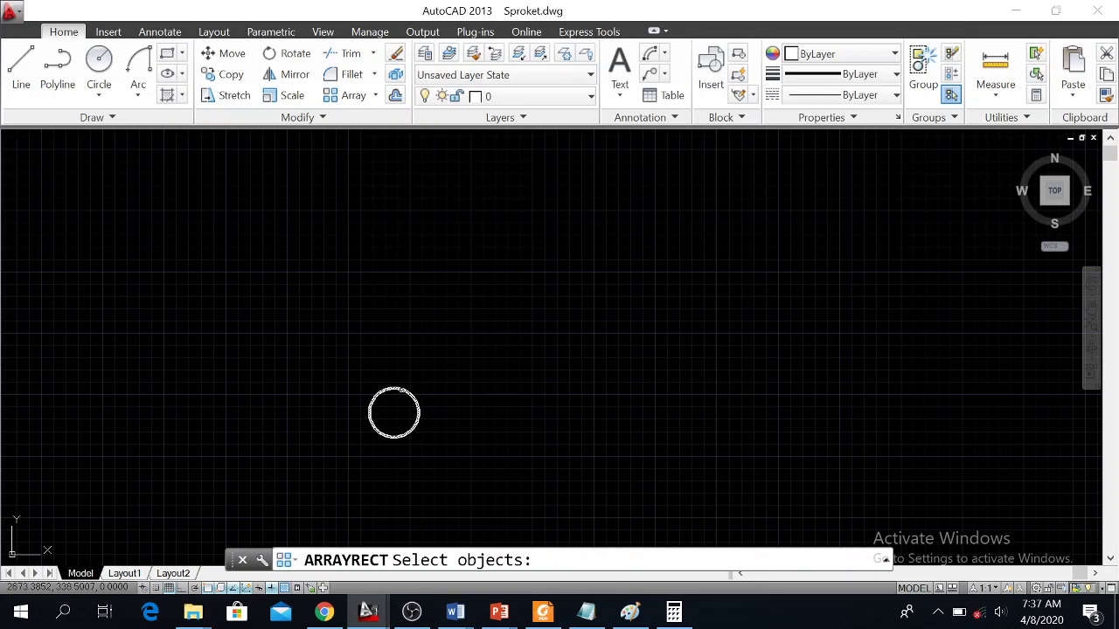
pyautogui.click(401, 389)
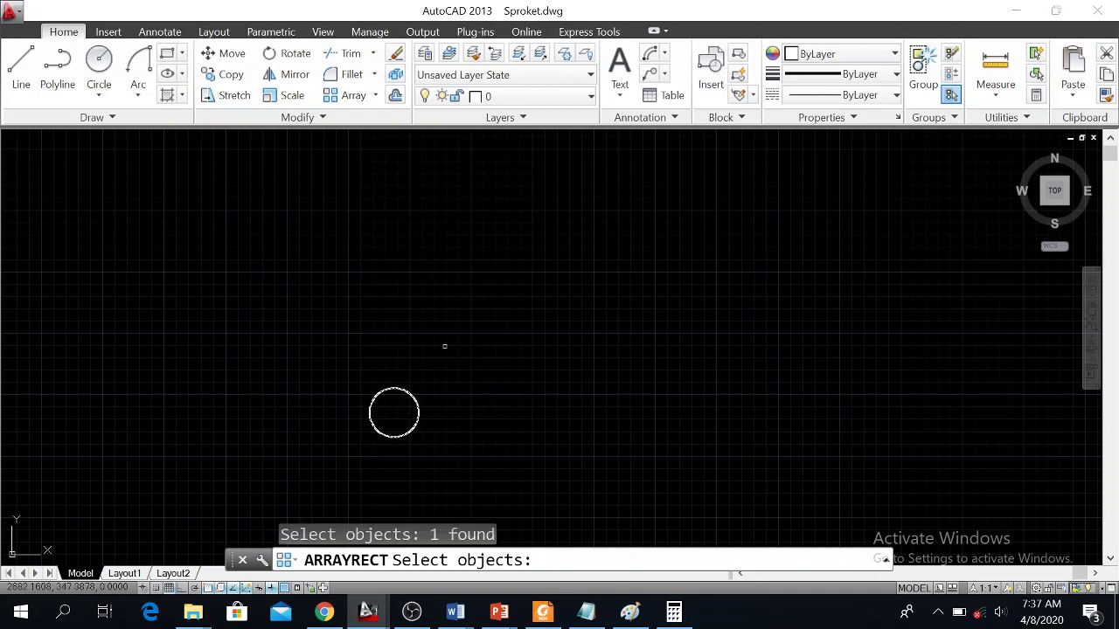
pyautogui.press('Return')
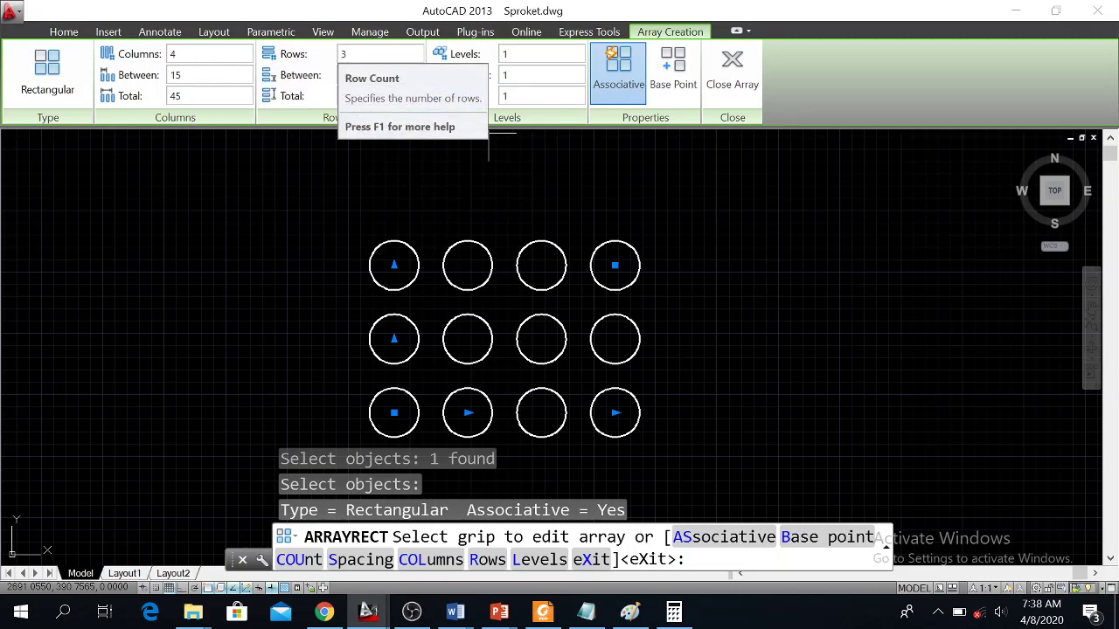
pyautogui.click(174, 54)
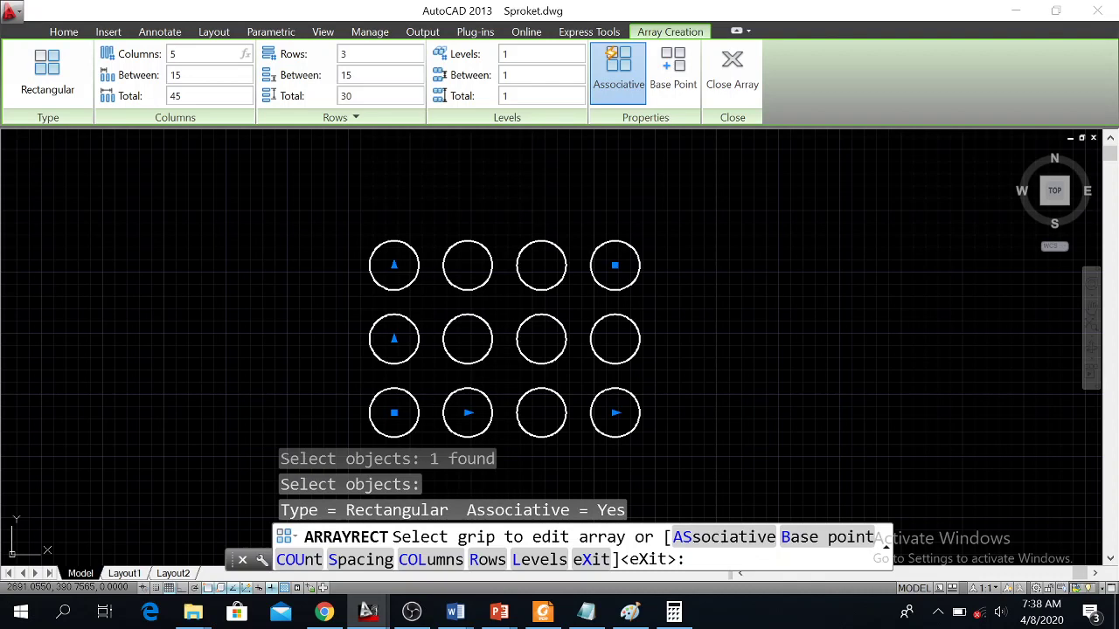
pyautogui.press('Return')
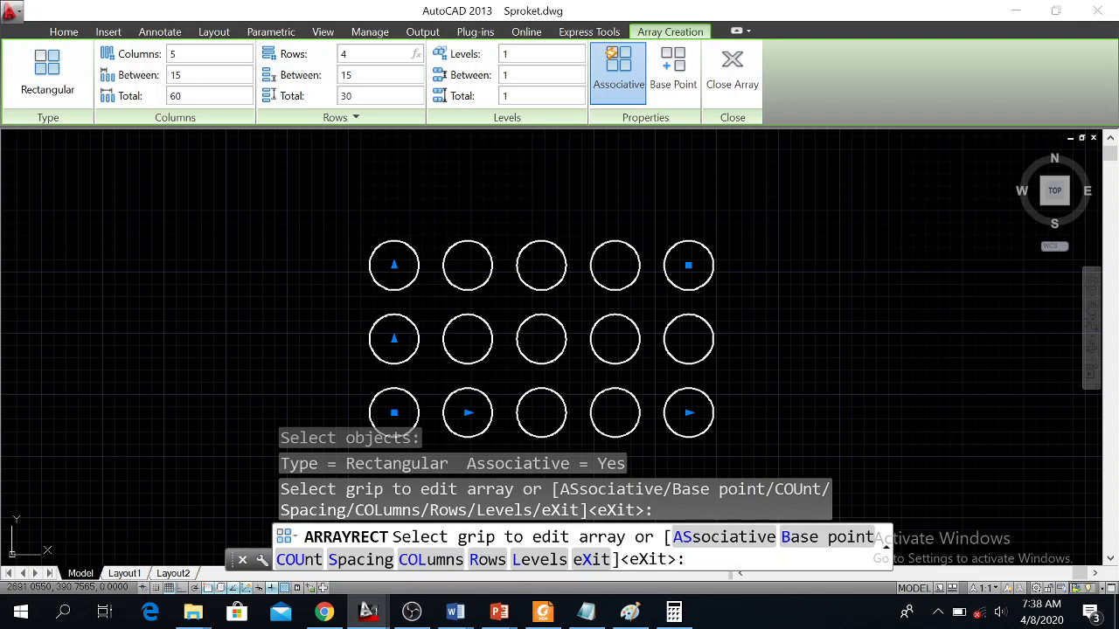
pyautogui.press('Return')
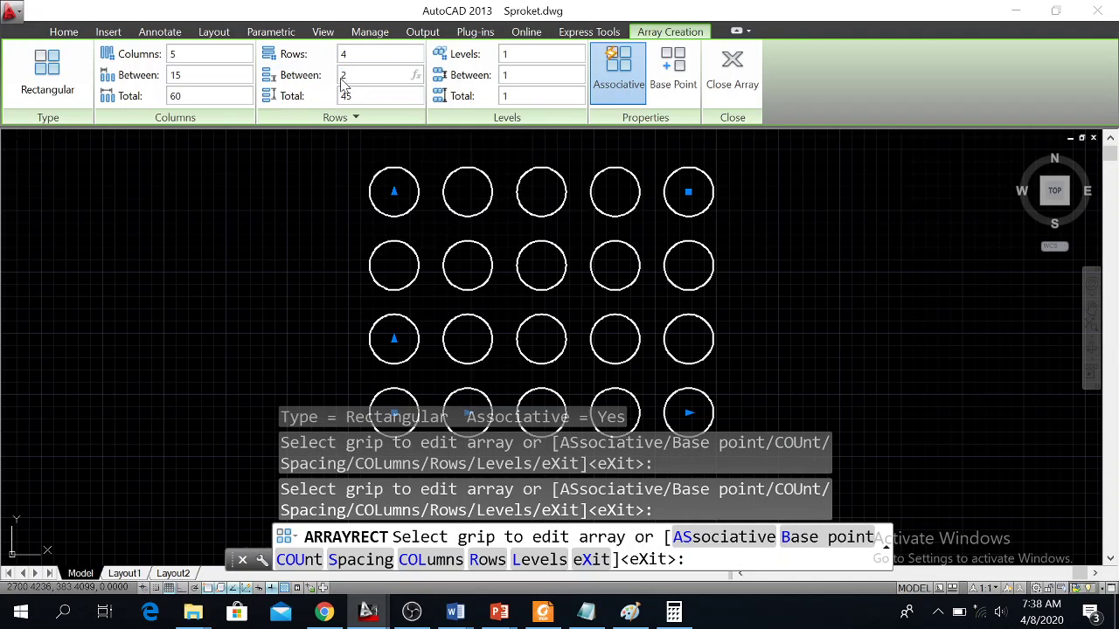
# Step: Set the spacing between the circle array's rows to 20
pyautogui.press('Return')
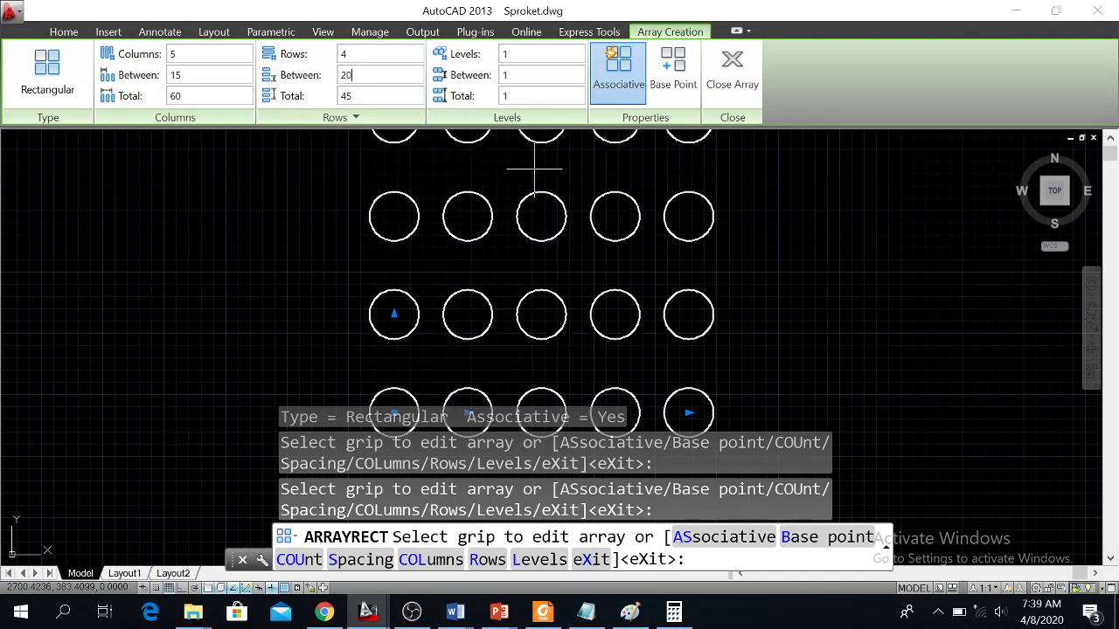
pyautogui.scroll(-4, 550, 191)
pyautogui.scroll(1, 550, 190)
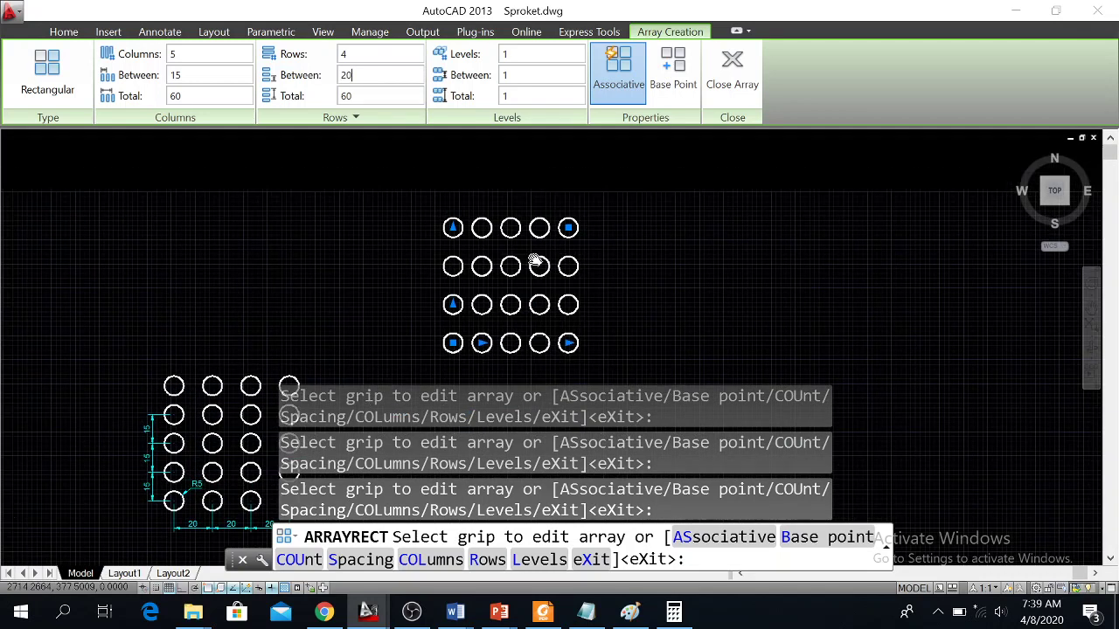
pyautogui.scroll(2, 642, 212)
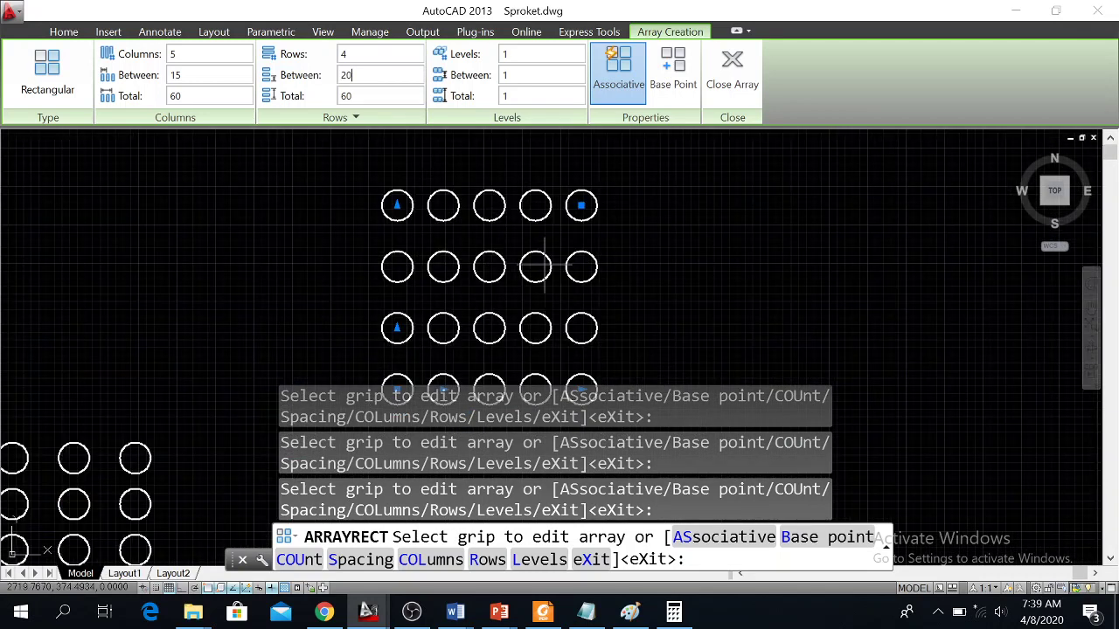
# Step: Check the circle array against the rest of the drawing and finish the rectangular array
pyautogui.middleClick(644, 225)
pyautogui.middleClick(644, 225)
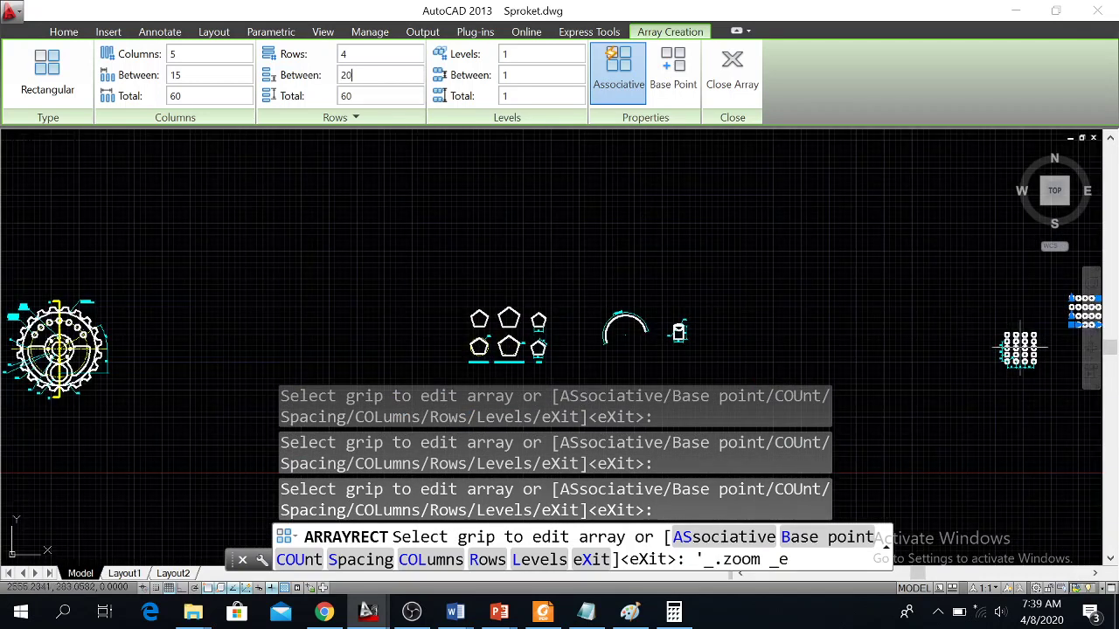
pyautogui.moveTo(1018, 349); pyautogui.dragTo(514, 320, button='middle')
pyautogui.scroll(2, 570, 319)
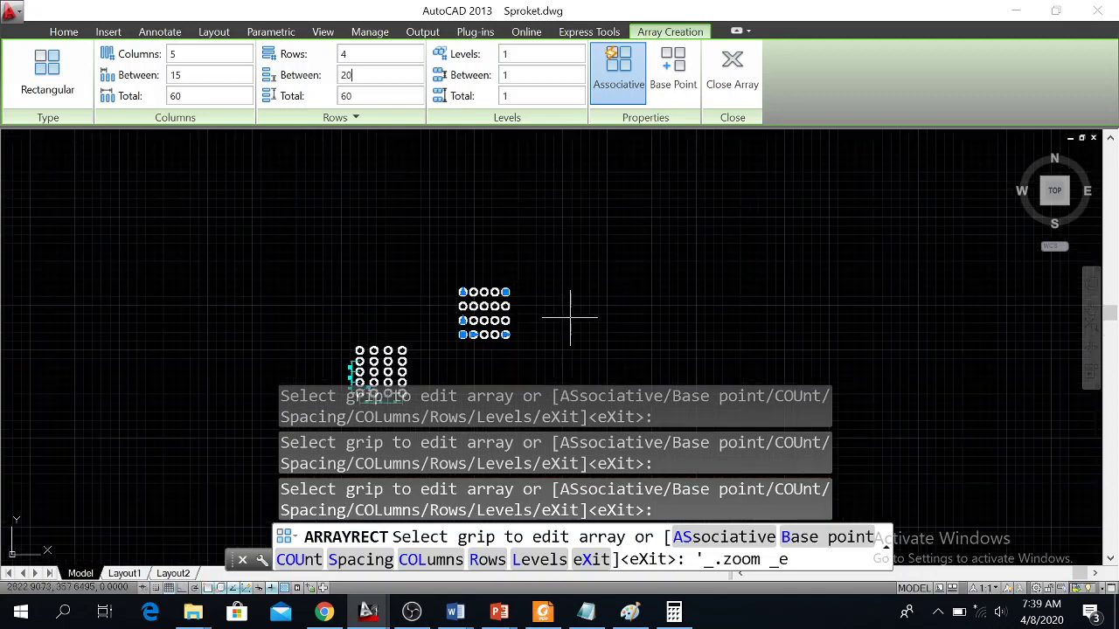
pyautogui.scroll(5, 570, 319)
pyautogui.moveTo(587, 300); pyautogui.dragTo(588, 259, button='middle')
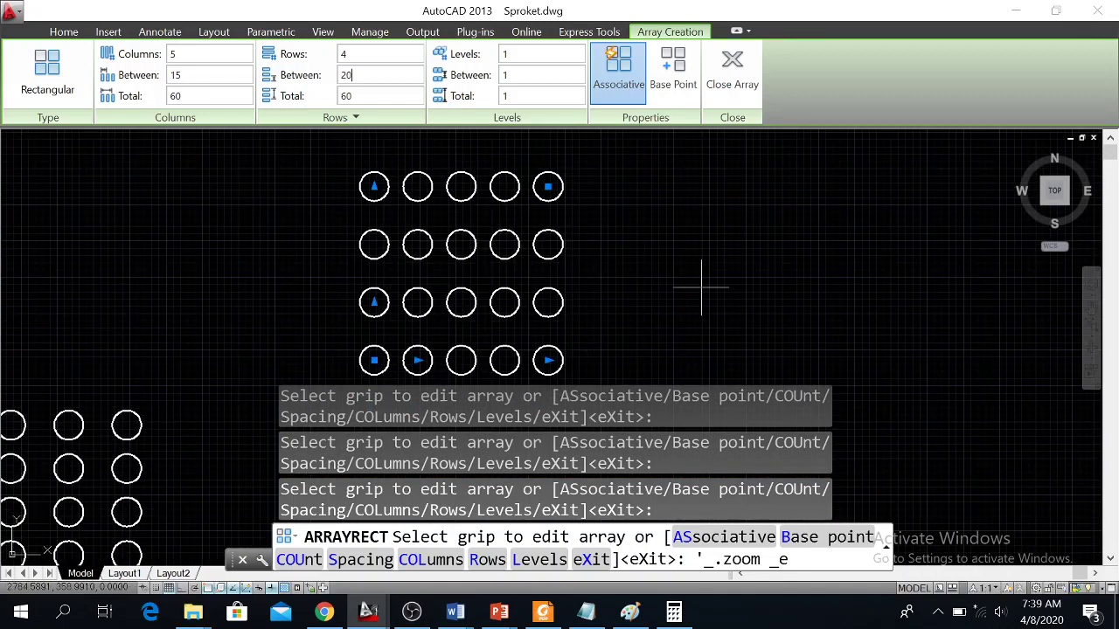
pyautogui.press('Return')
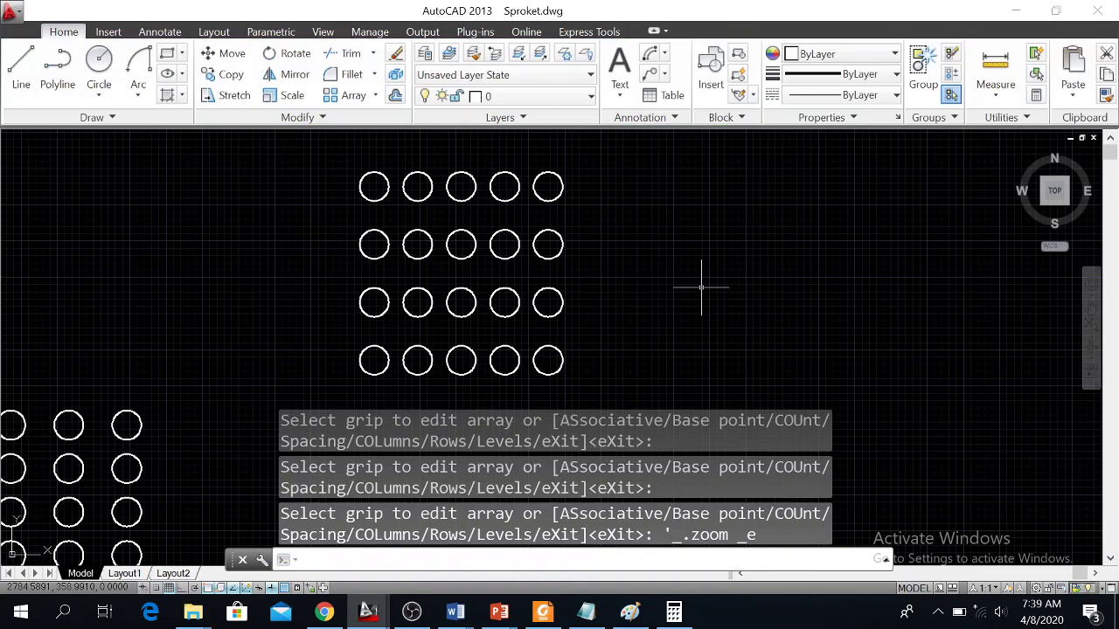
# Step: Make dimensi the current layer and add a linear dimension between the first two circle centers of the new array's bottom row
pyautogui.click(589, 96)
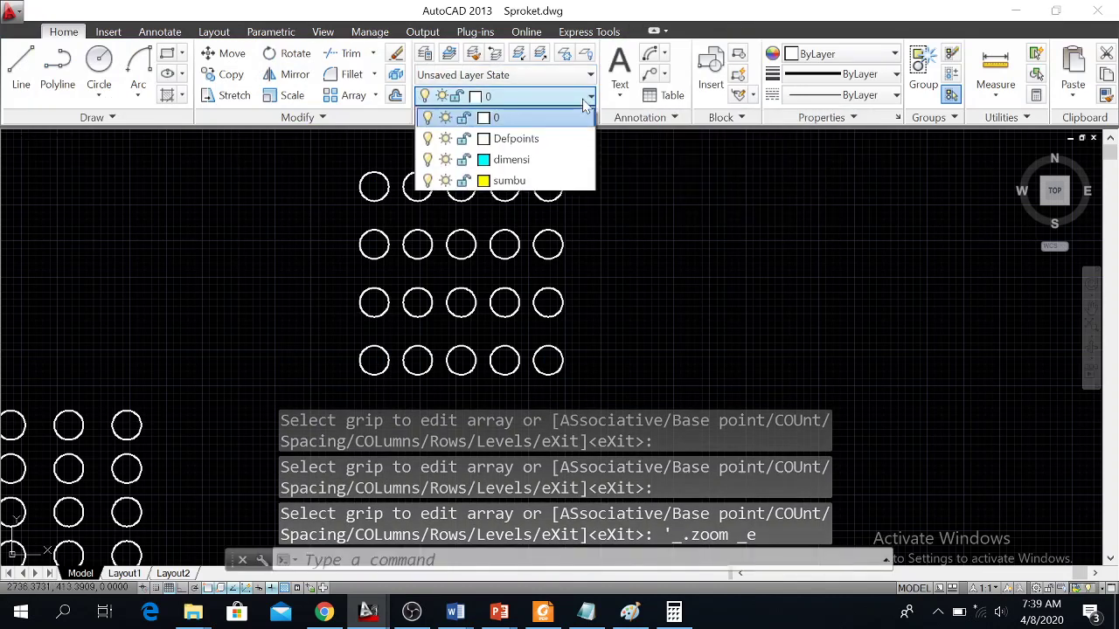
pyautogui.click(518, 160)
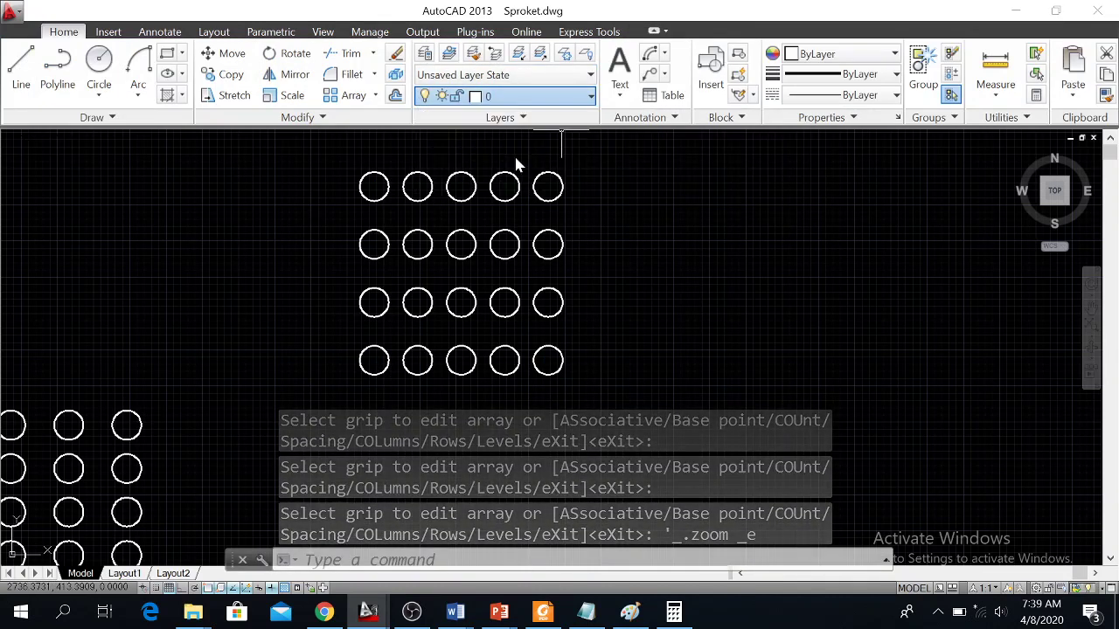
pyautogui.click(665, 55)
pyautogui.click(682, 82)
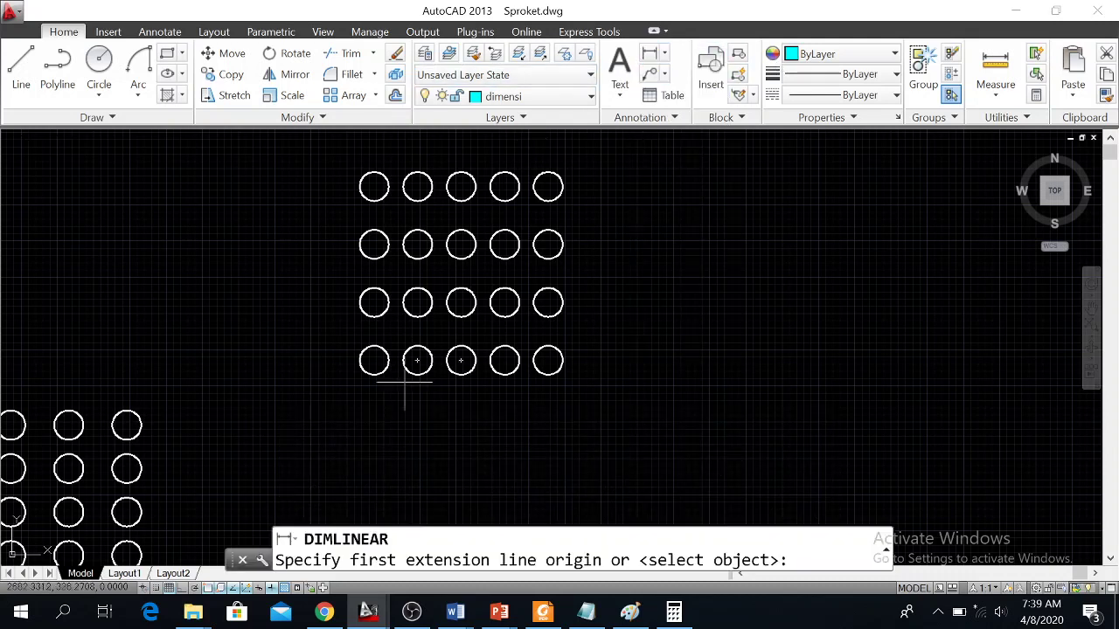
pyautogui.click(374, 361)
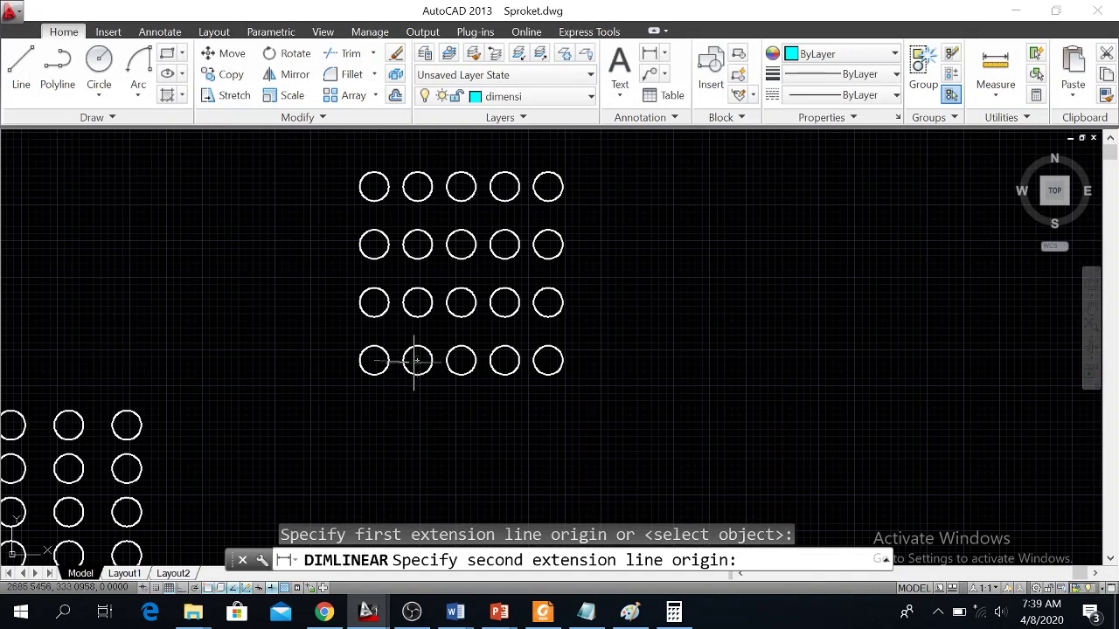
pyautogui.click(418, 360)
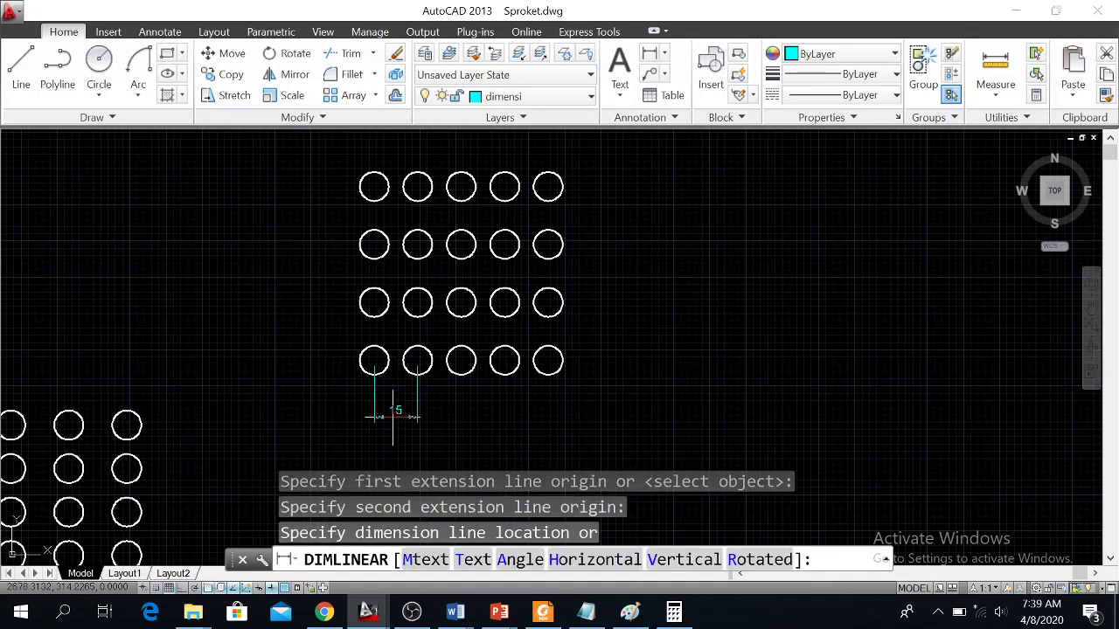
pyautogui.click(389, 416)
# Step: Add a vertical linear dimension between the centers of the two lowest circles in the array's leftmost column
pyautogui.click(648, 53)
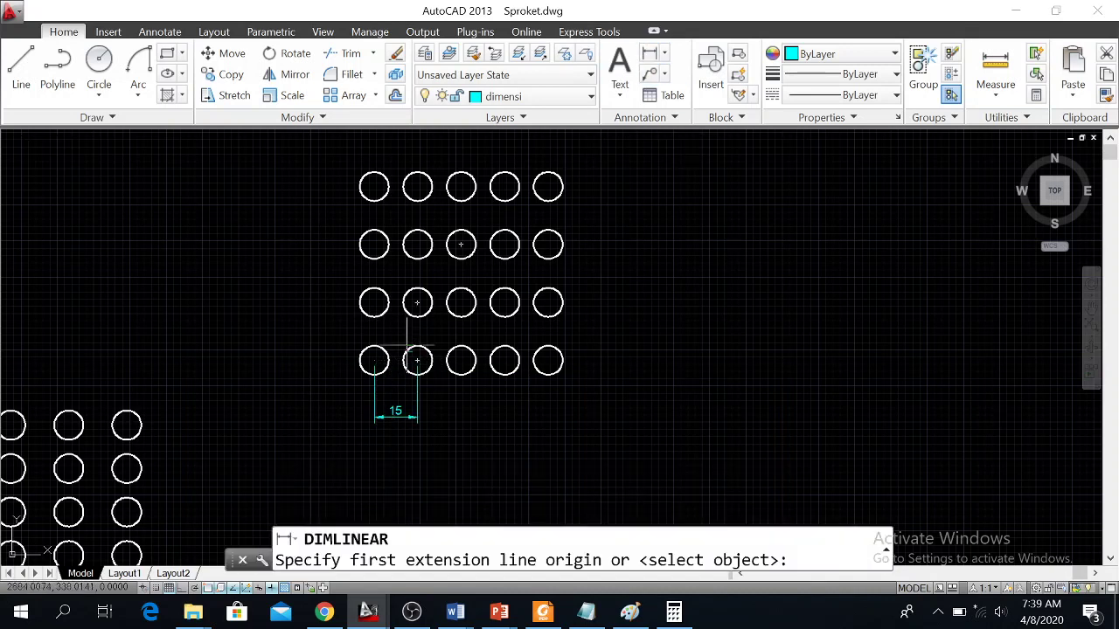
pyautogui.click(374, 302)
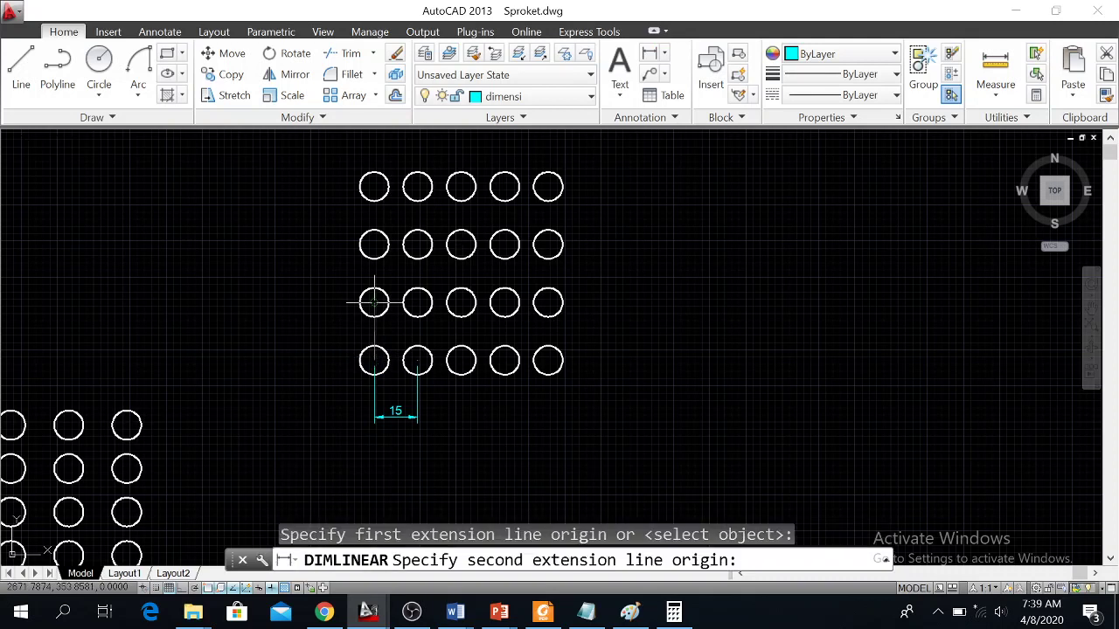
pyautogui.click(374, 360)
pyautogui.click(334, 332)
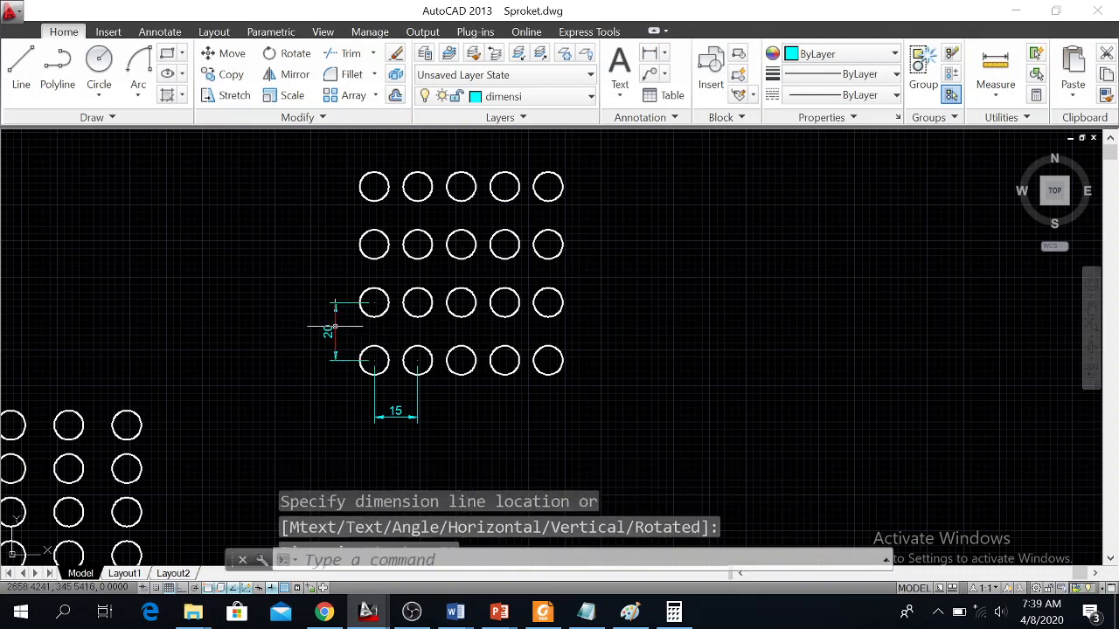
# Step: Add a radius dimension to the array's lower-left circle
pyautogui.click(664, 55)
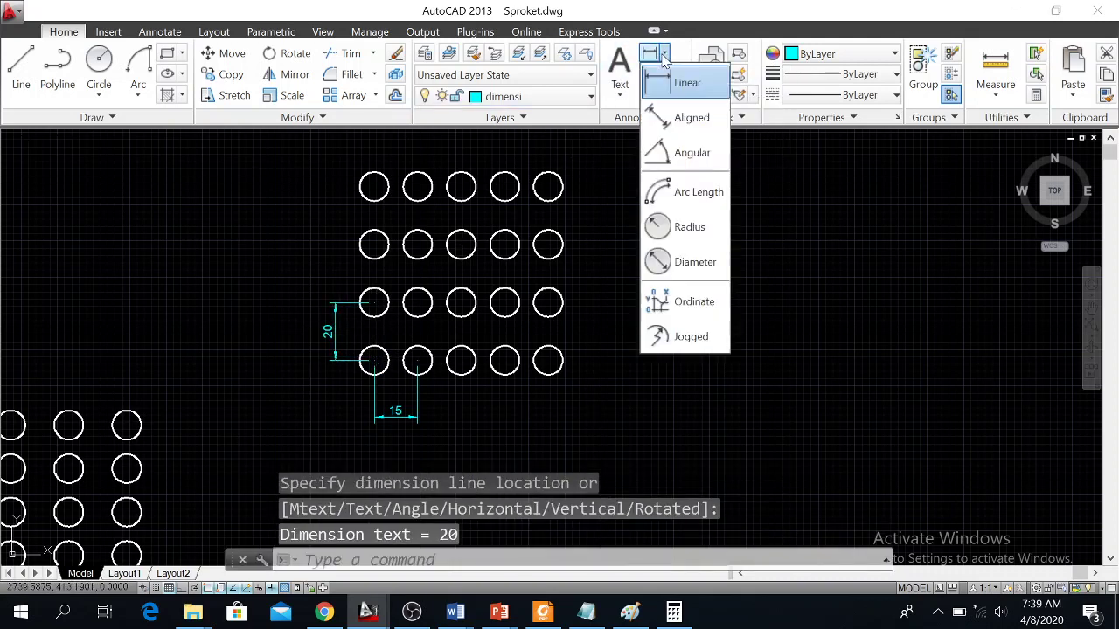
pyautogui.click(686, 226)
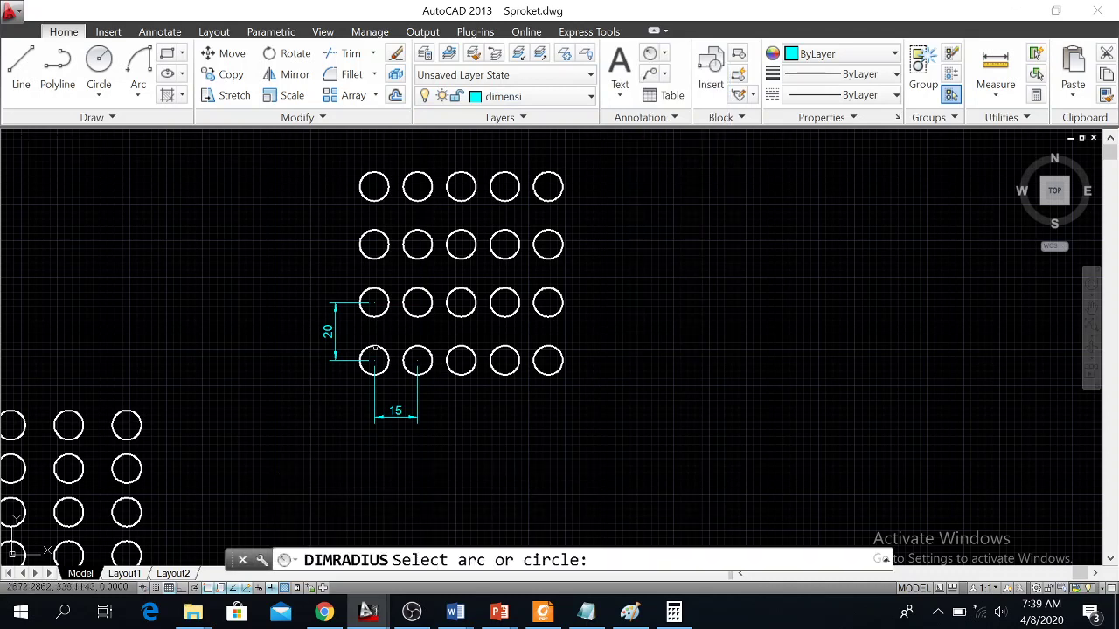
pyautogui.click(375, 345)
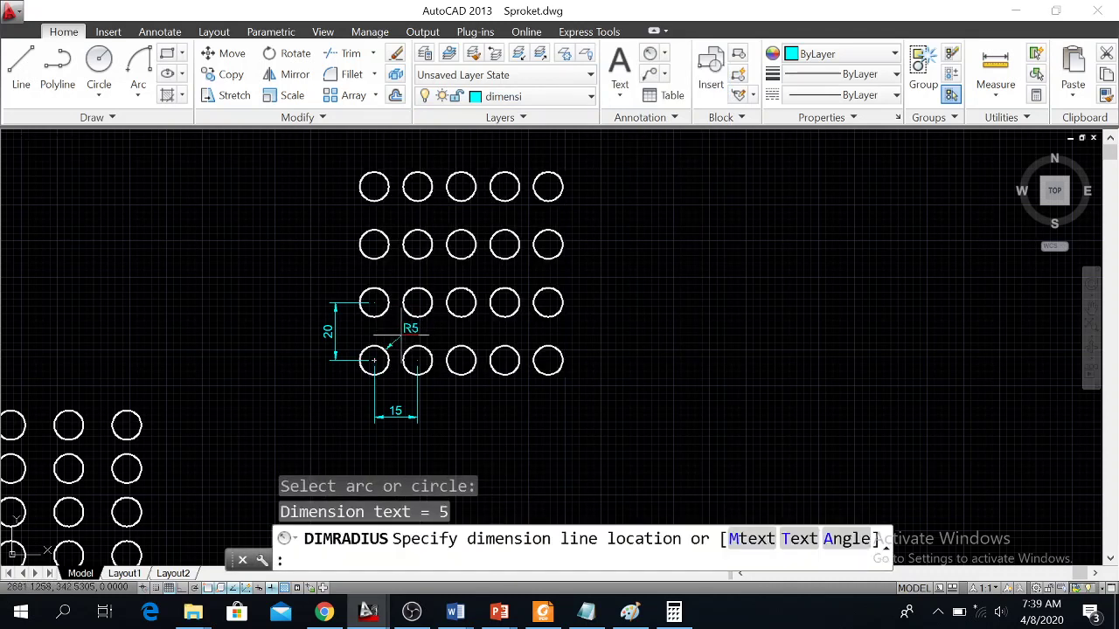
pyautogui.click(395, 335)
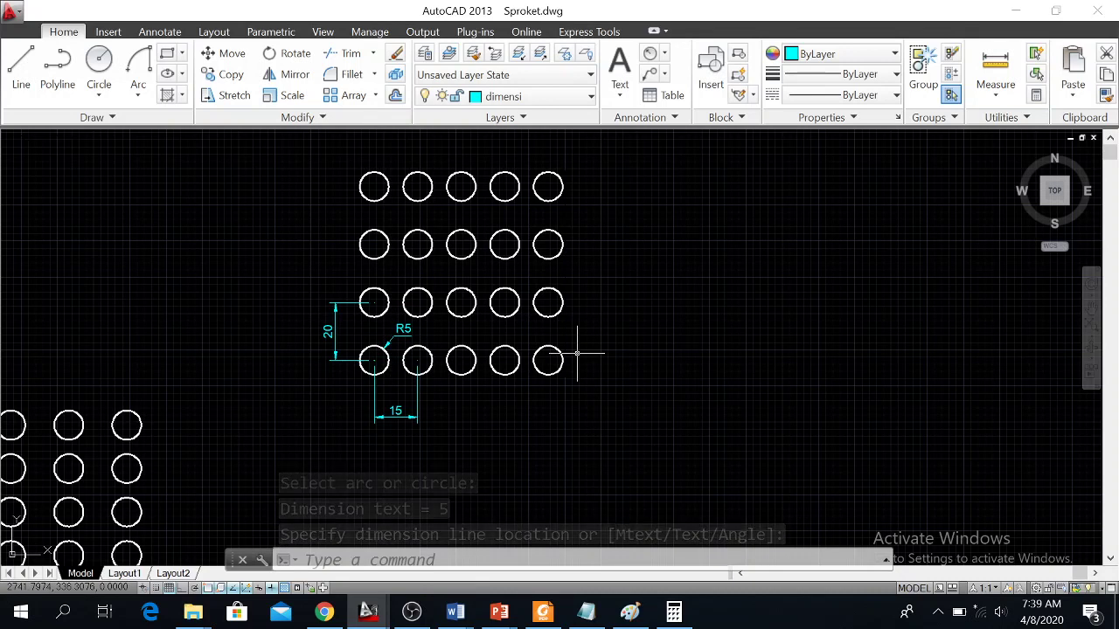
# Step: Make layer 0 current and draw a 40 by 30 rectangle in the empty area to the right of the circle arrays
pyautogui.write('PU')
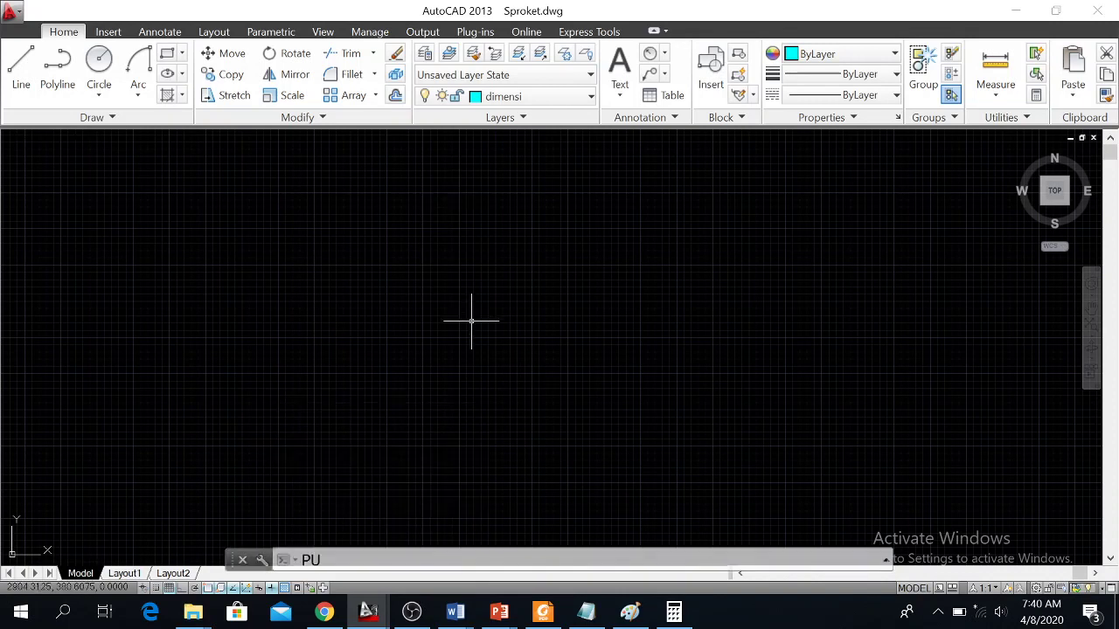
pyautogui.click(375, 77)
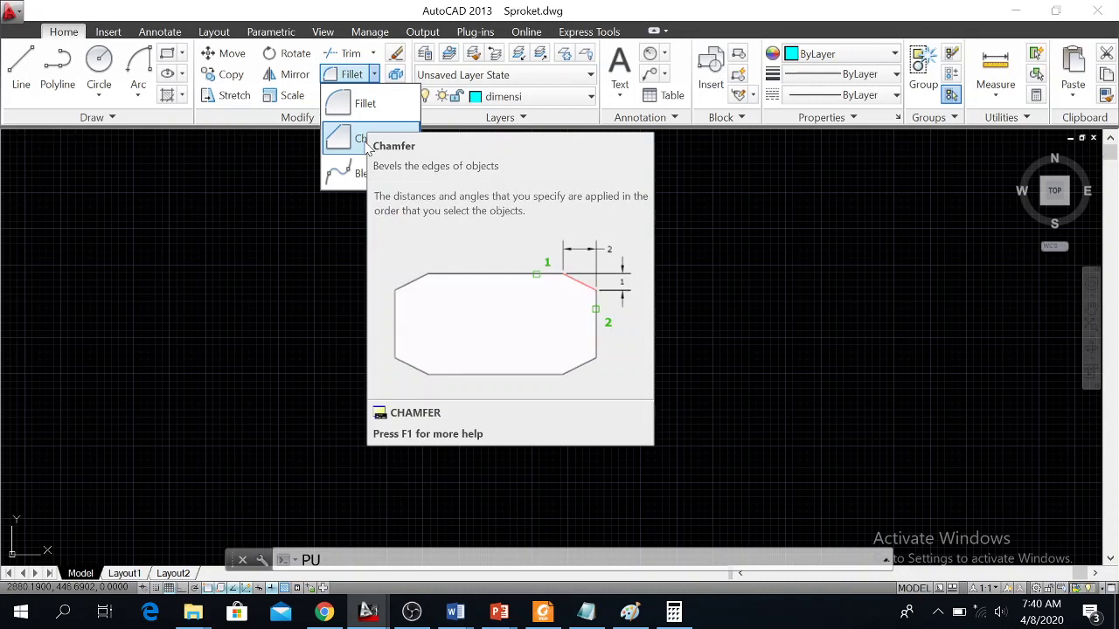
pyautogui.click(586, 97)
pyautogui.click(551, 115)
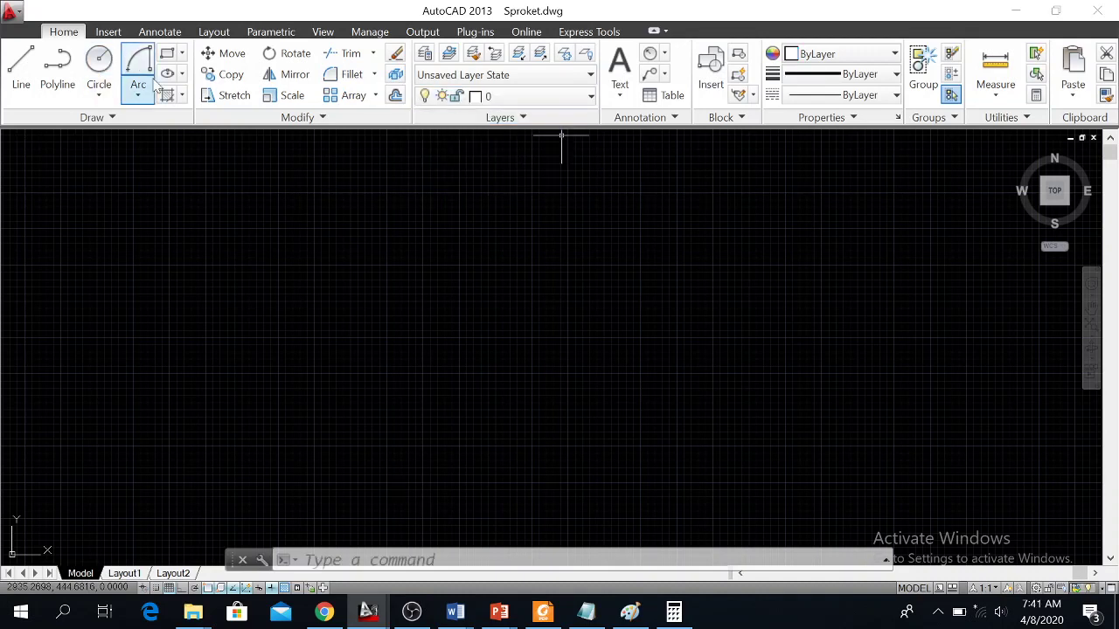
pyautogui.write('RECTANG')
pyautogui.press('Return')
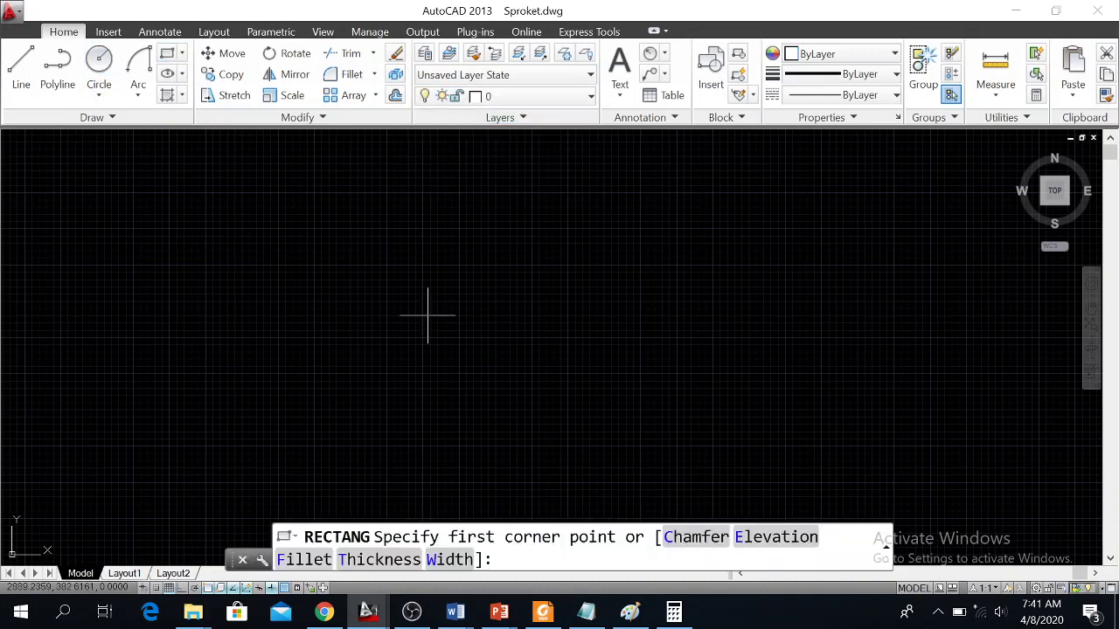
pyautogui.click(411, 414)
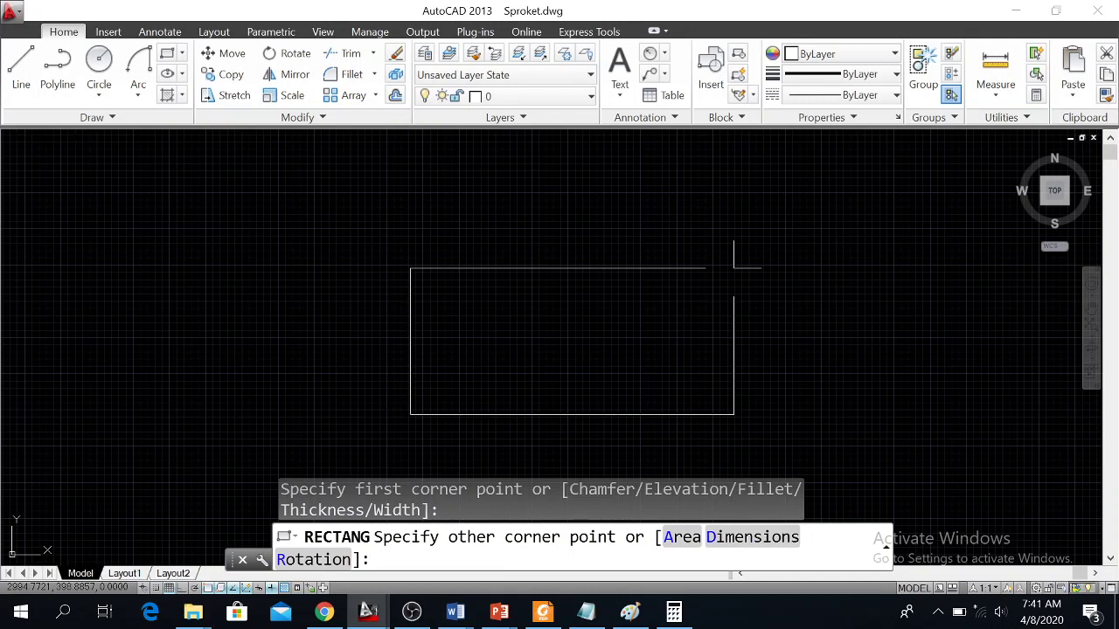
pyautogui.write('@')
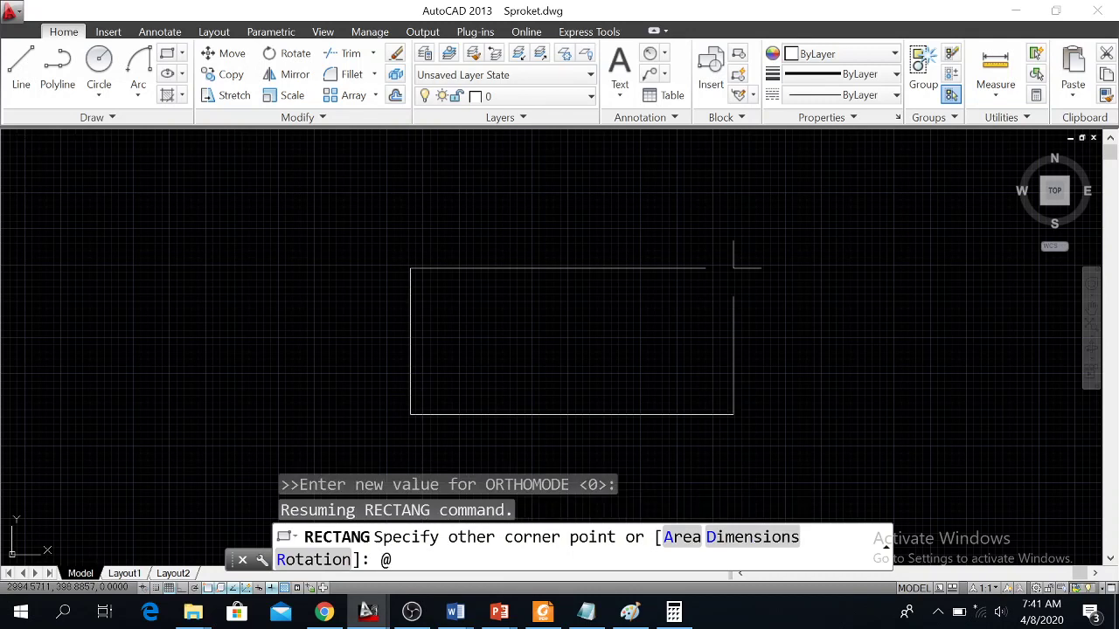
pyautogui.write('40,30')
pyautogui.press('Return')
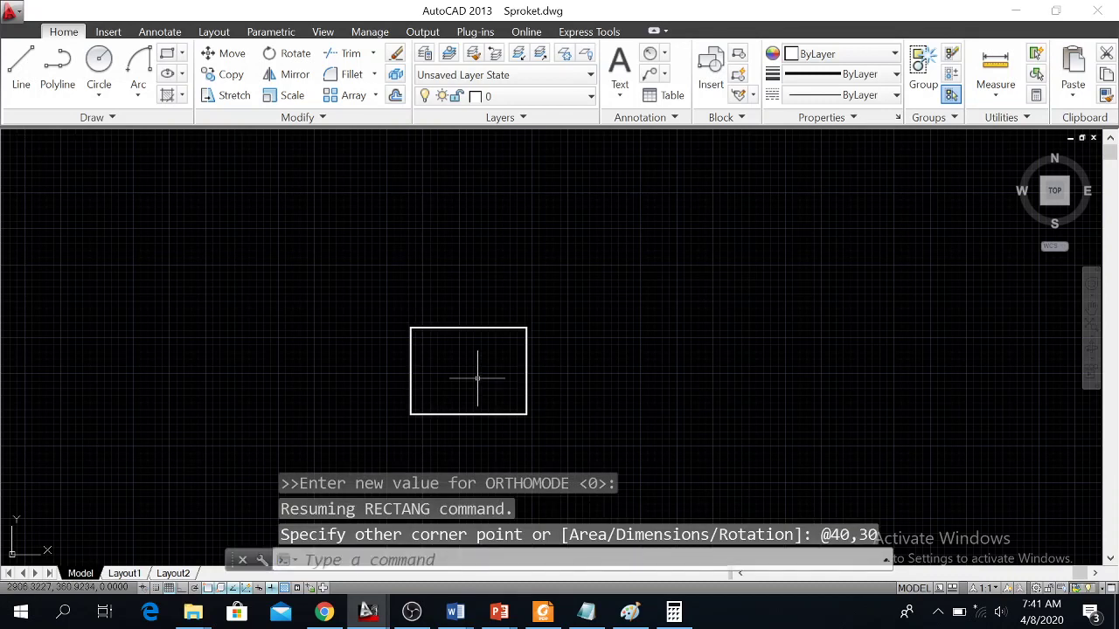
# Step: Examine the new rectangle's position relative to the circle arrays and inspect its outline up close
pyautogui.scroll(4, 477, 378)
pyautogui.middleClick(515, 320)
pyautogui.middleClick(515, 320)
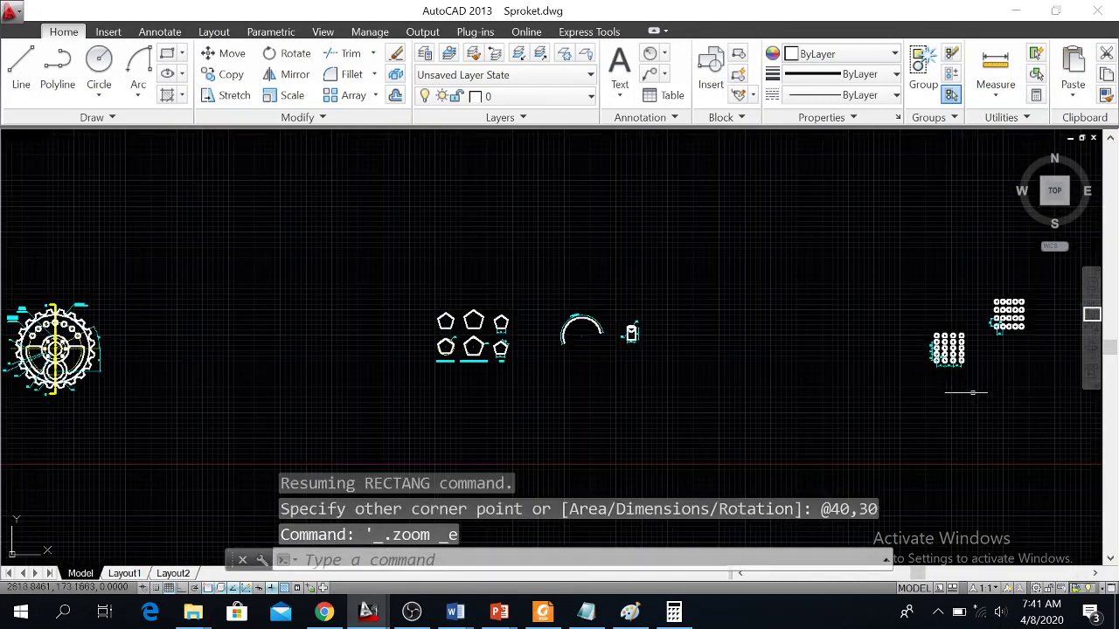
pyautogui.moveTo(939, 357); pyautogui.dragTo(520, 356, button='middle')
pyautogui.scroll(2, 715, 323)
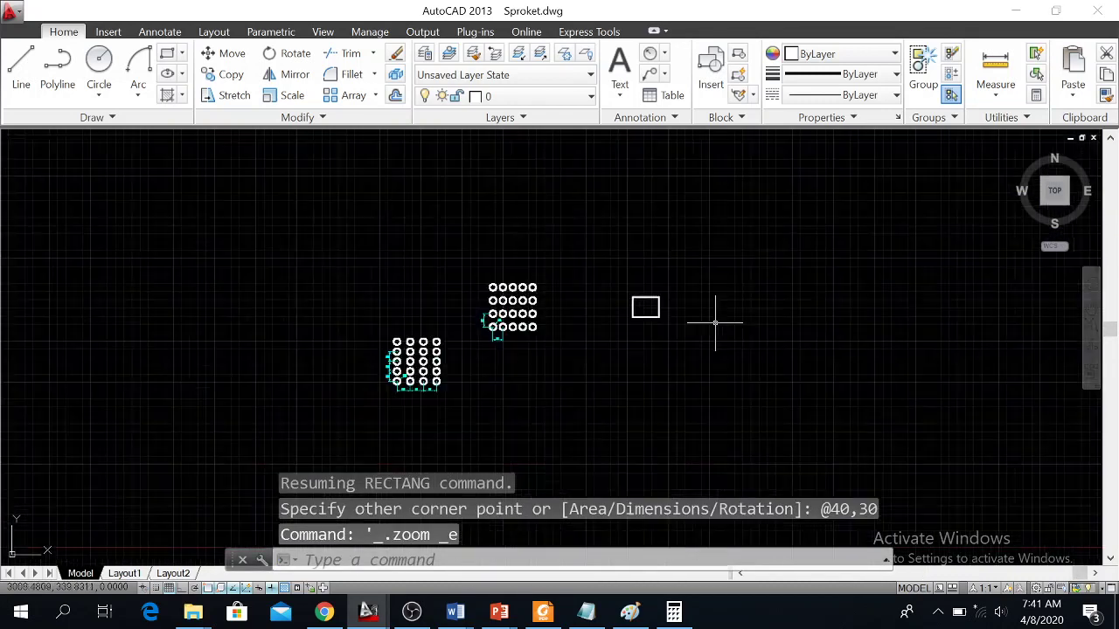
pyautogui.scroll(4, 715, 322)
pyautogui.scroll(4, 568, 250)
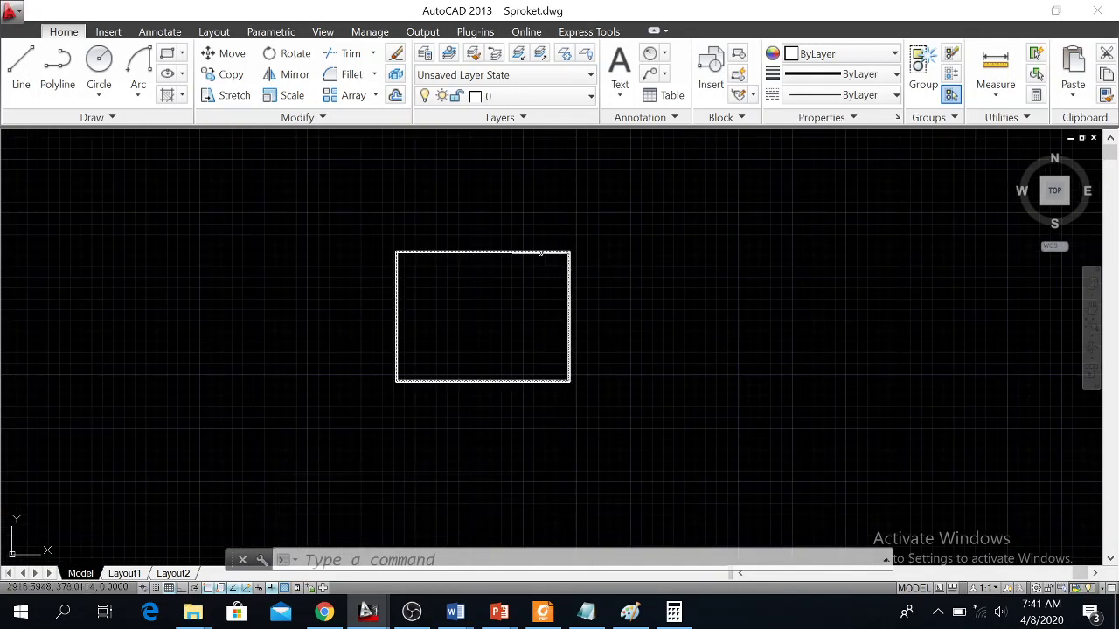
pyautogui.scroll(2, 539, 253)
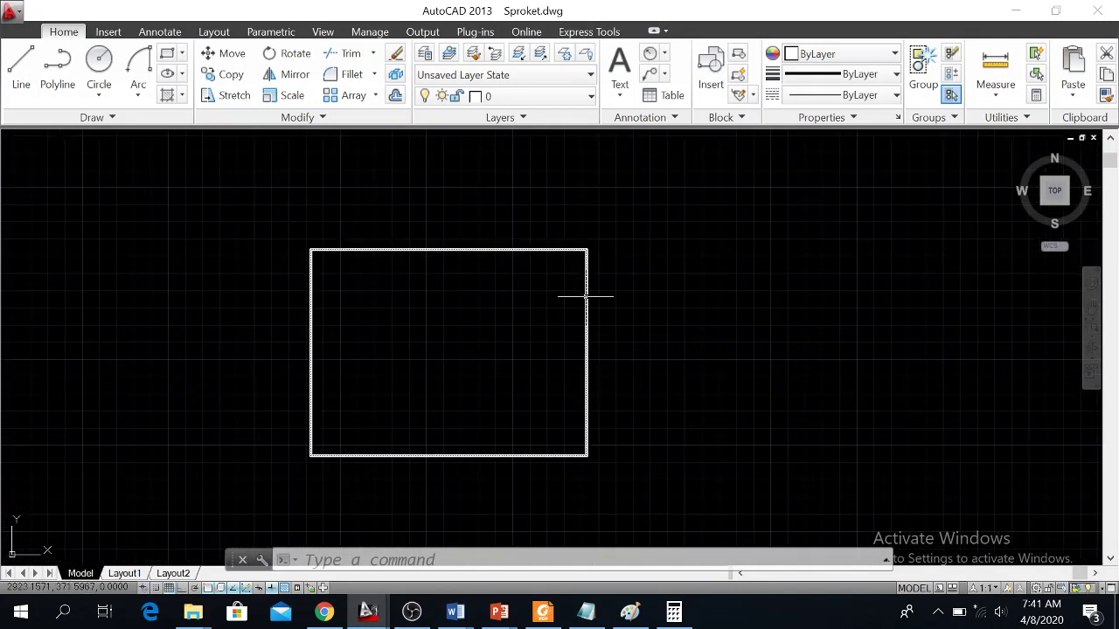
# Step: Chamfer the rectangle's upper-right corner with both the first and second distance set to 5
pyautogui.click(374, 74)
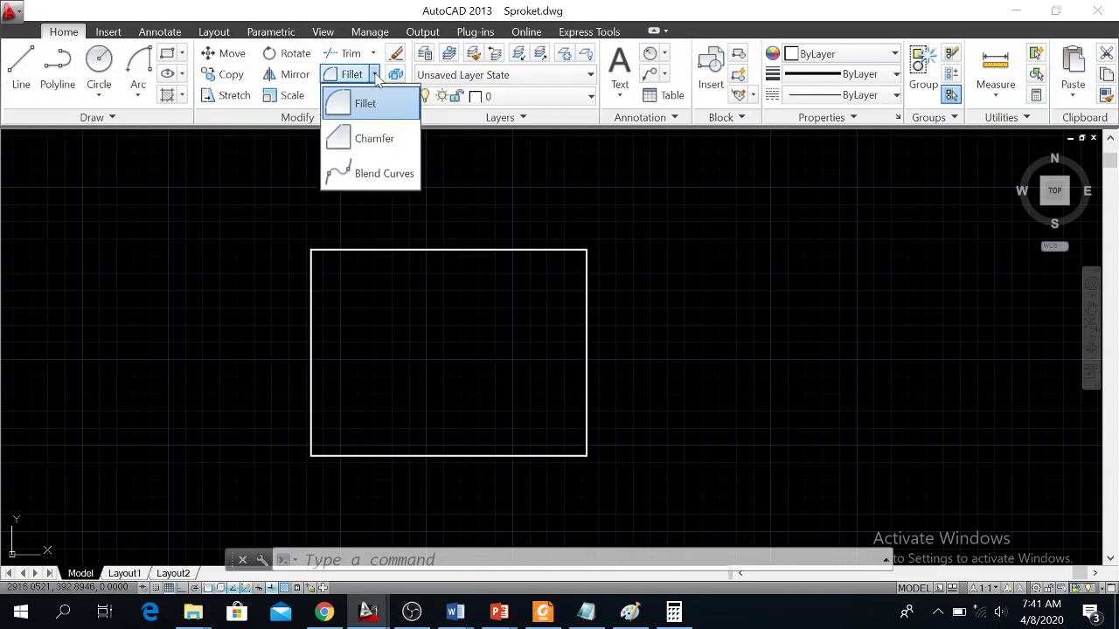
pyautogui.click(374, 138)
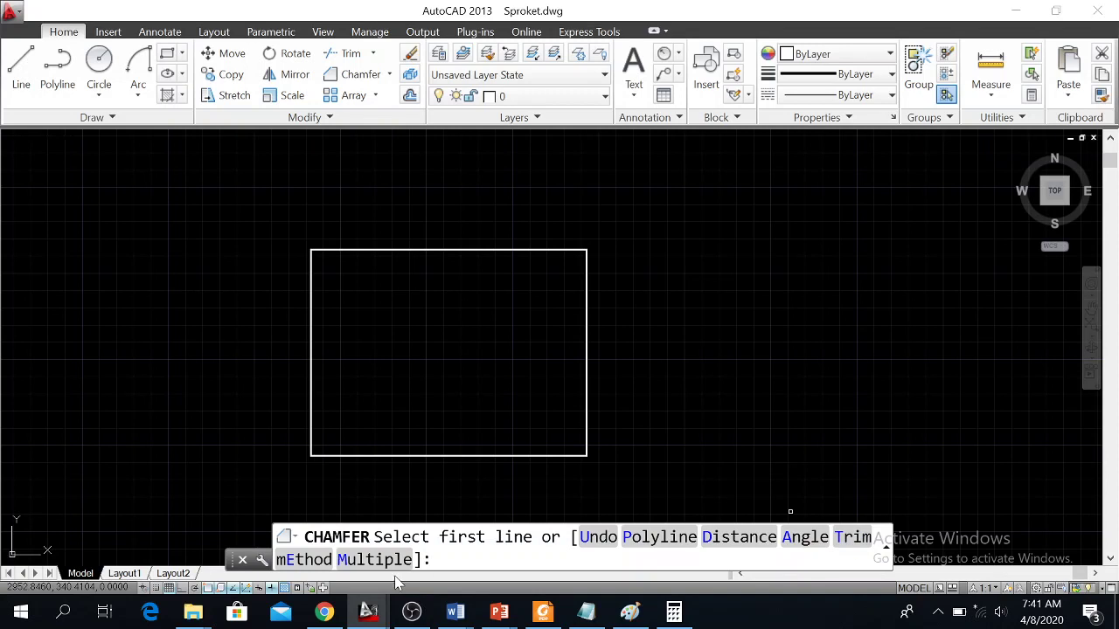
pyautogui.click(712, 540)
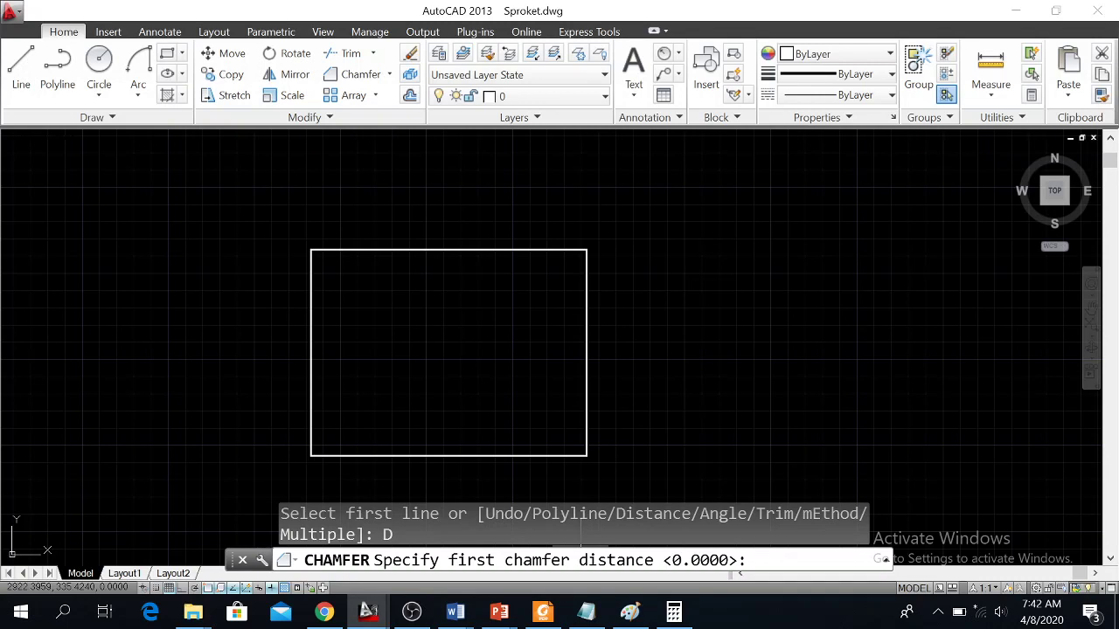
pyautogui.press('Return')
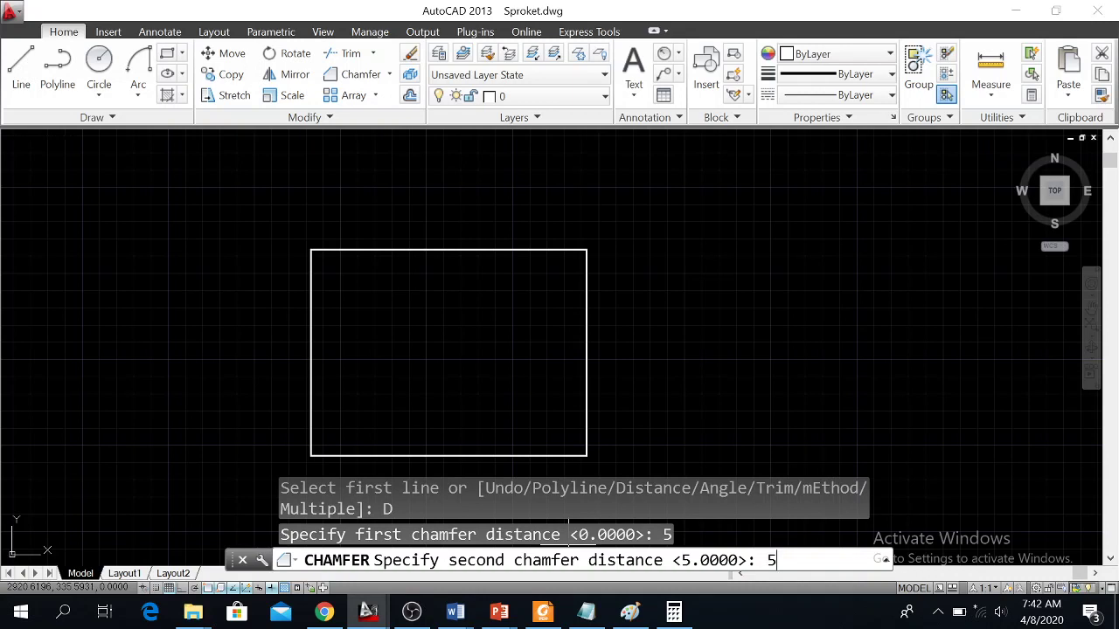
pyautogui.press('Return')
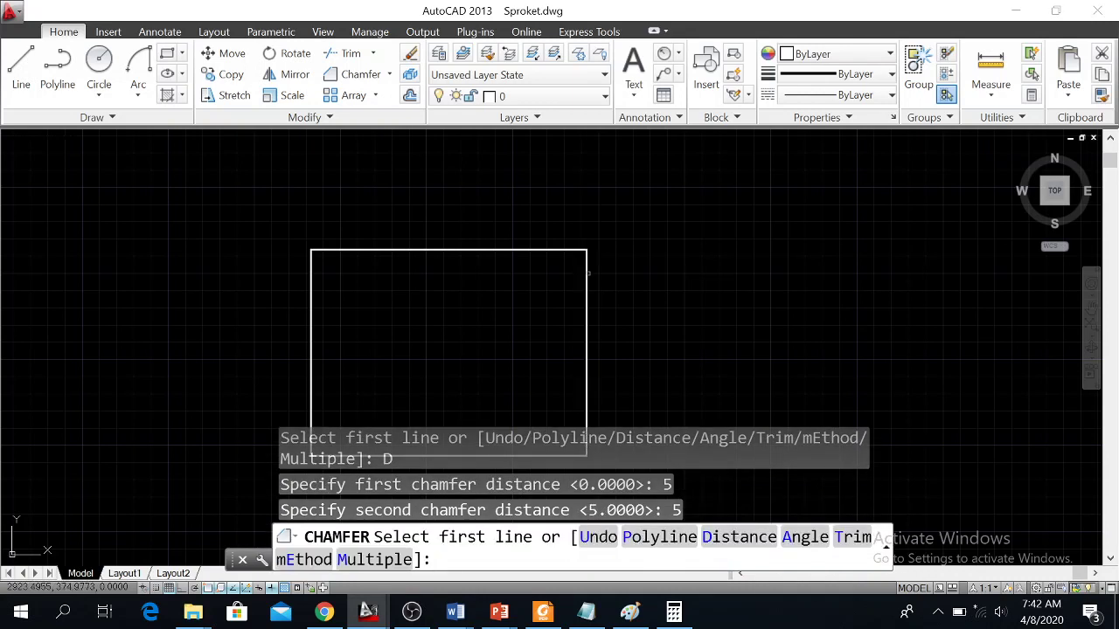
pyautogui.scroll(2, 587, 270)
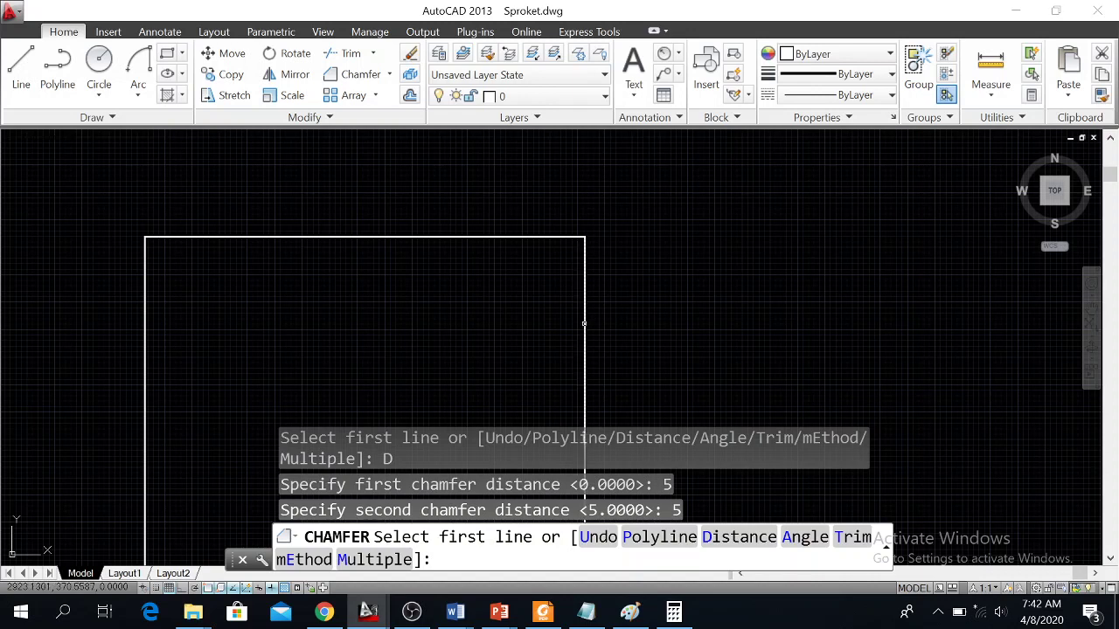
pyautogui.click(583, 323)
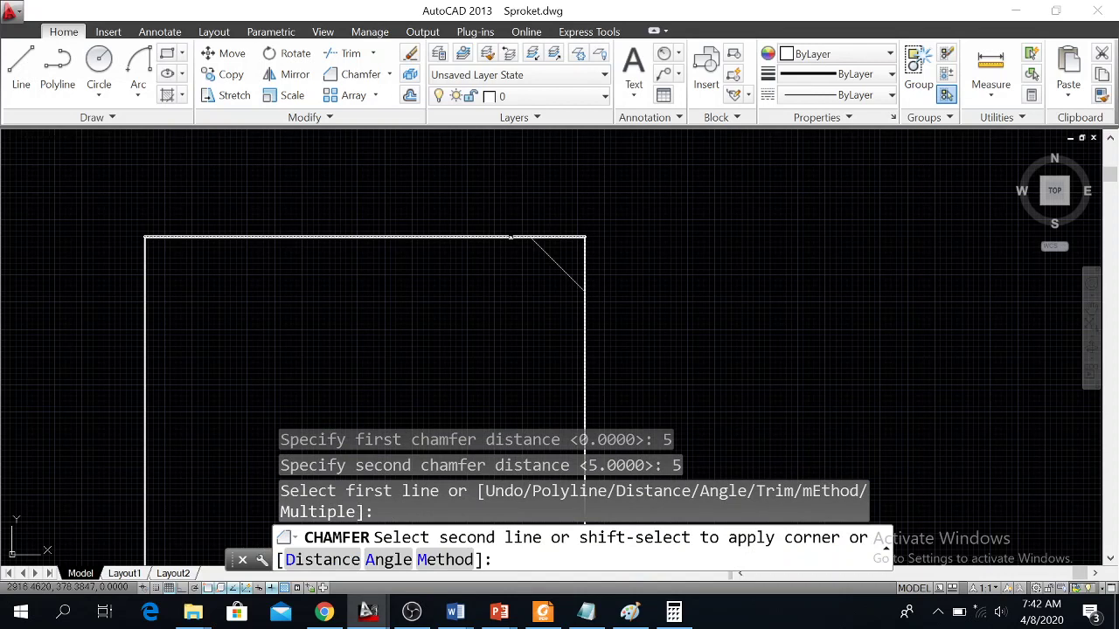
pyautogui.click(510, 236)
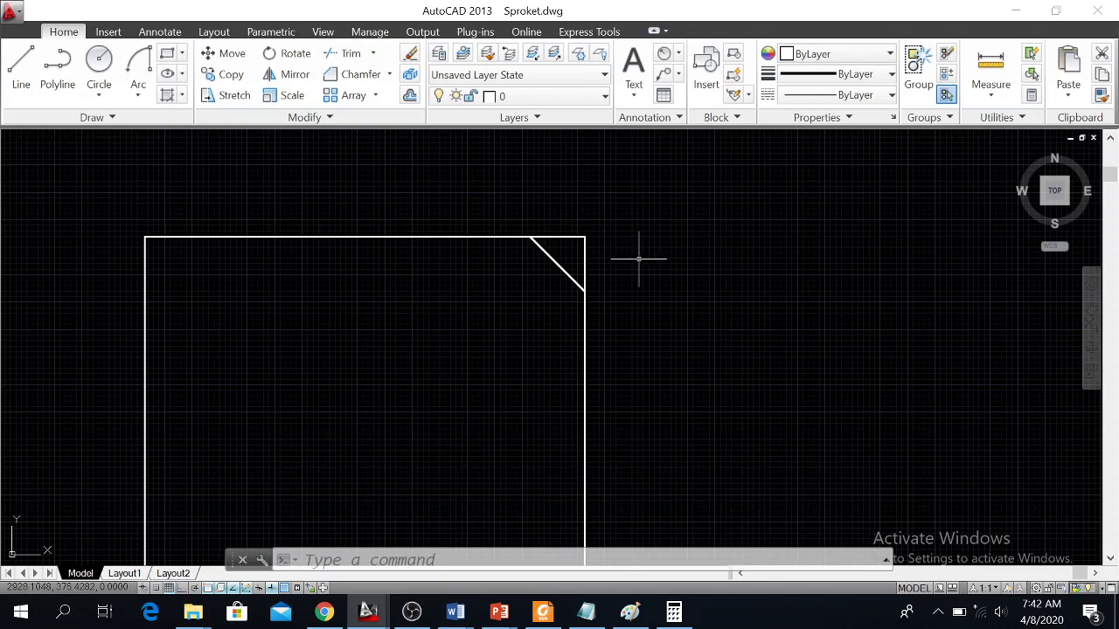
# Step: Chamfer the rectangle's upper-left corner with Trim mode on and both distances kept at 5
pyautogui.click(358, 77)
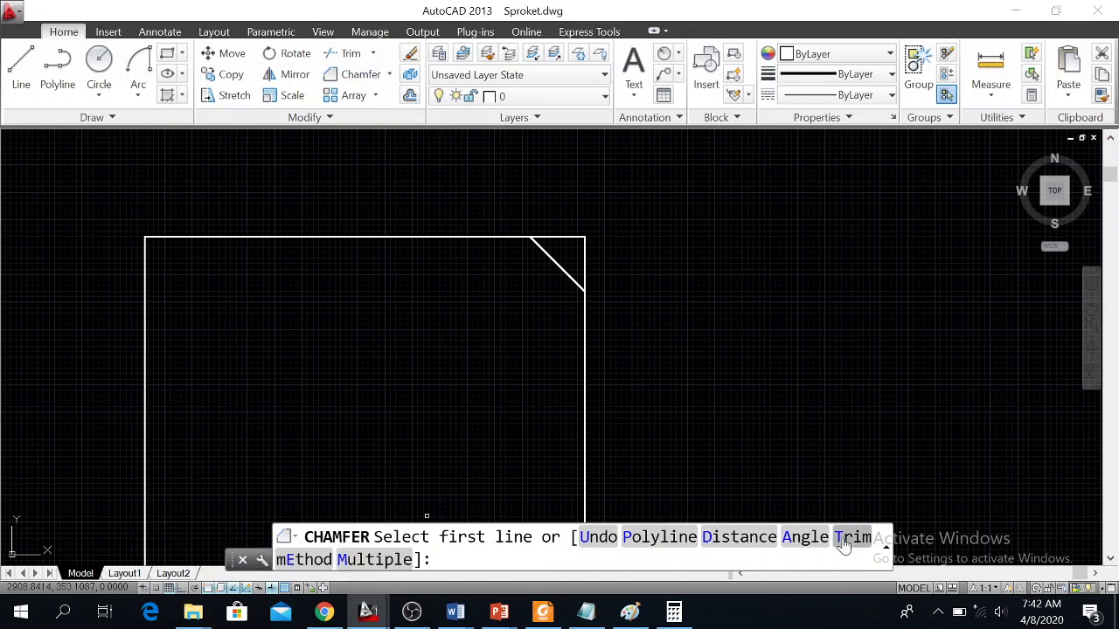
pyautogui.click(844, 545)
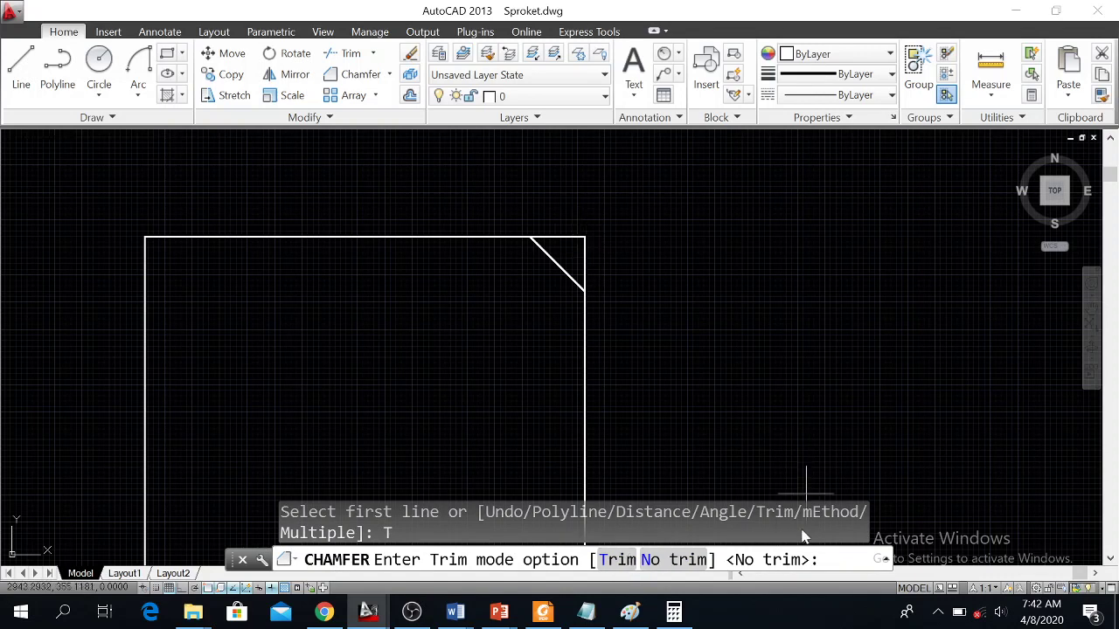
pyautogui.click(616, 560)
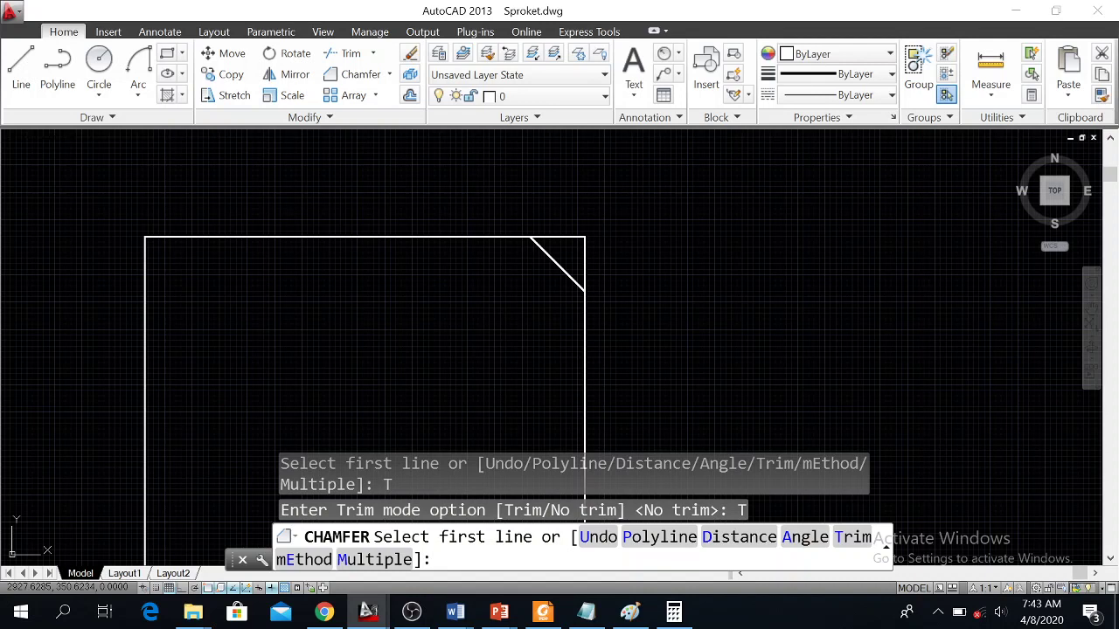
pyautogui.click(718, 542)
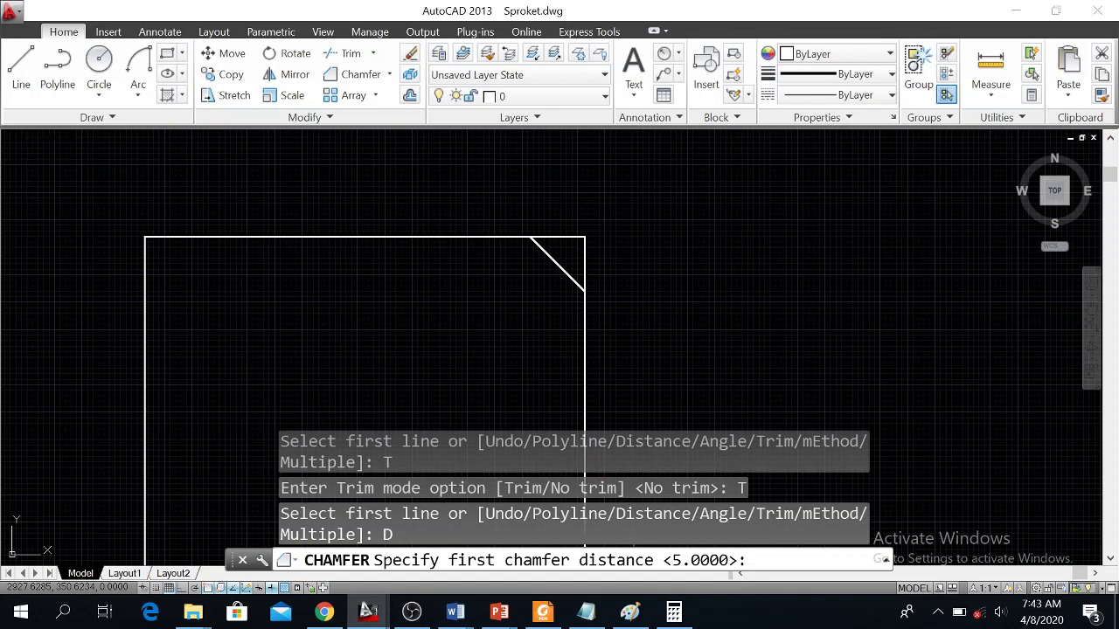
pyautogui.press('Return')
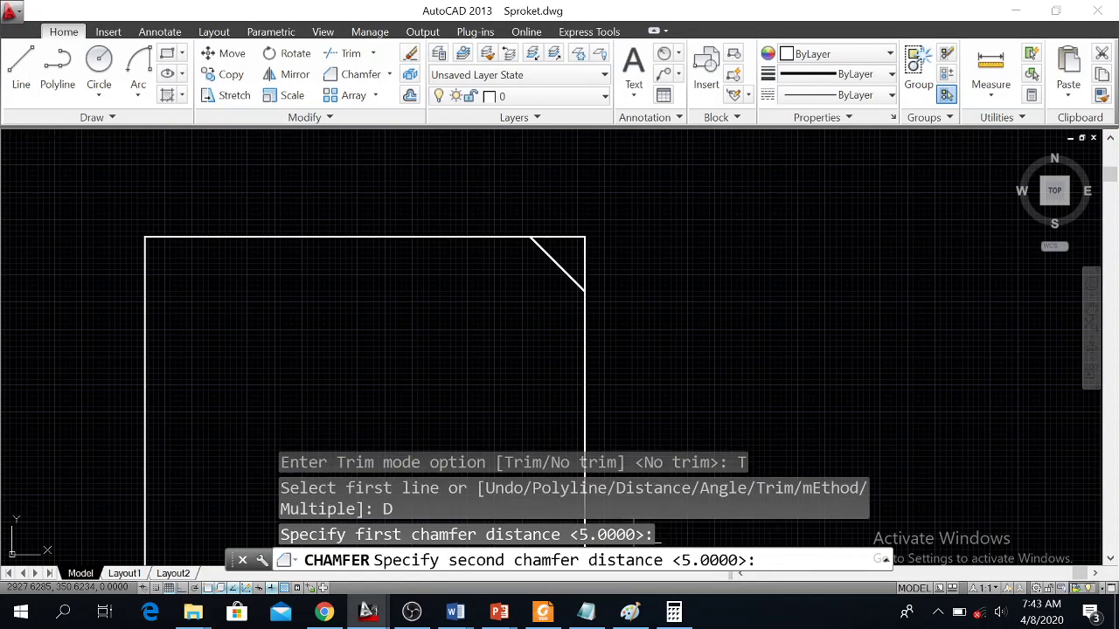
pyautogui.press('Return')
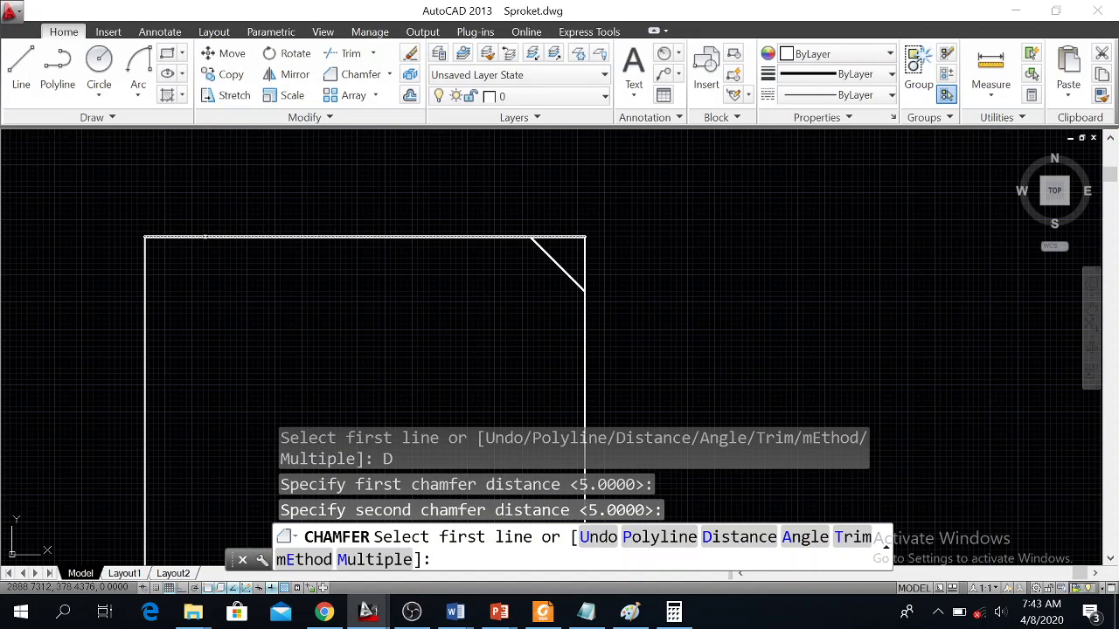
pyautogui.click(205, 236)
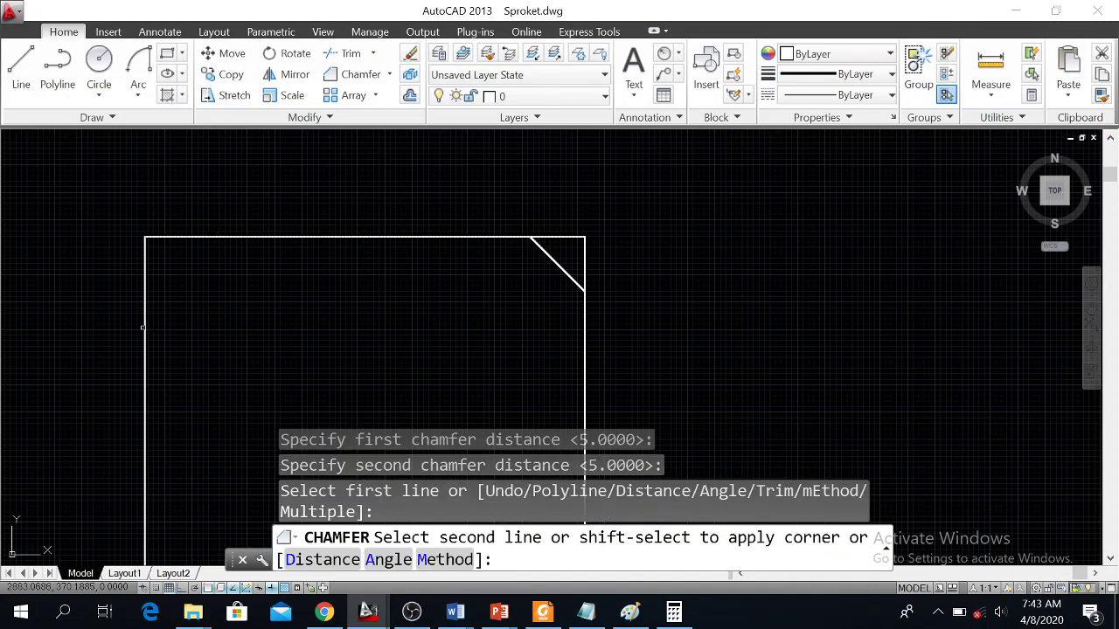
pyautogui.click(142, 327)
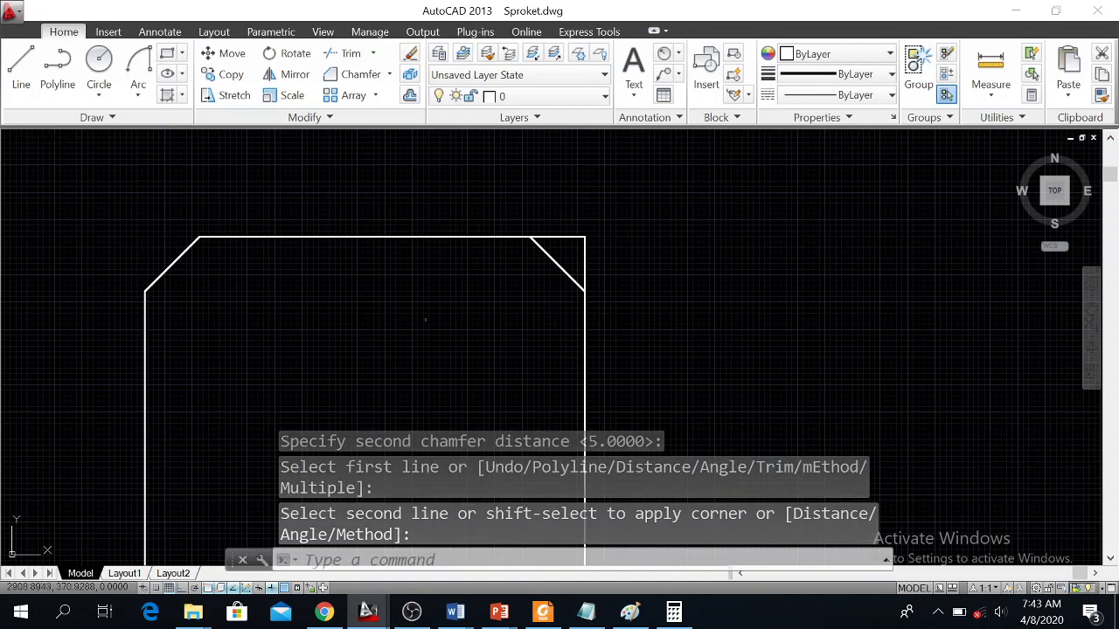
# Step: Add a vertical linear dimension to the upper-left chamfer, placed outside the rectangle's left edge
pyautogui.scroll(-2, 426, 320)
pyautogui.middleClick(425, 379)
pyautogui.middleClick(424, 380)
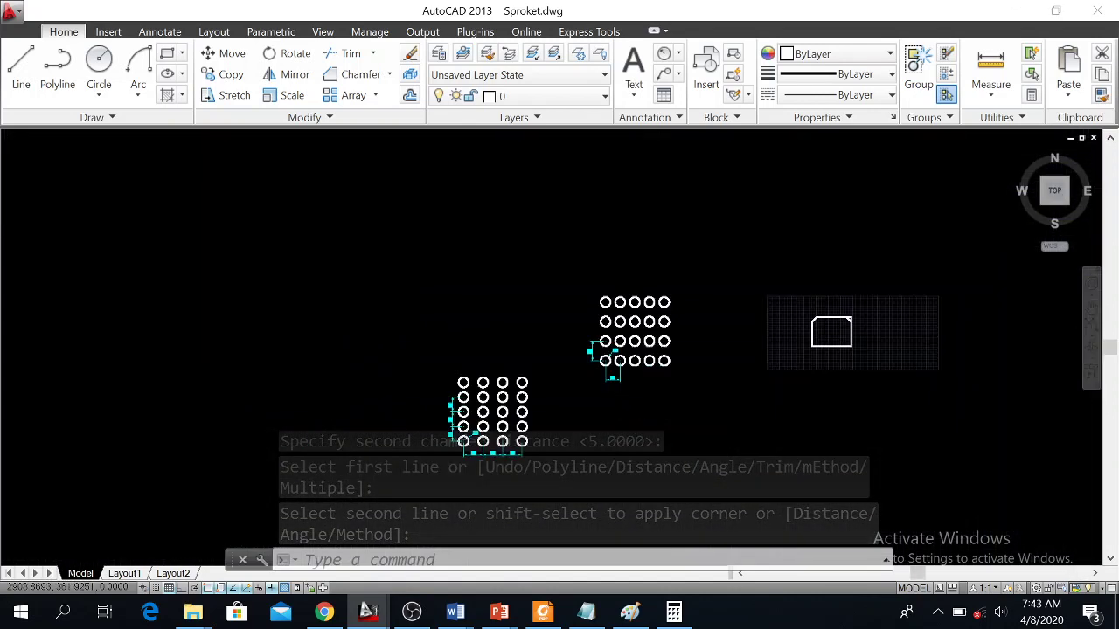
pyautogui.moveTo(944, 375)
pyautogui.mouseDown(button='middle')
pyautogui.moveTo(679, 367)
pyautogui.moveTo(609, 347)
pyautogui.mouseUp(button='middle')
pyautogui.scroll(3, 619, 362)
pyautogui.scroll(6, 597, 336)
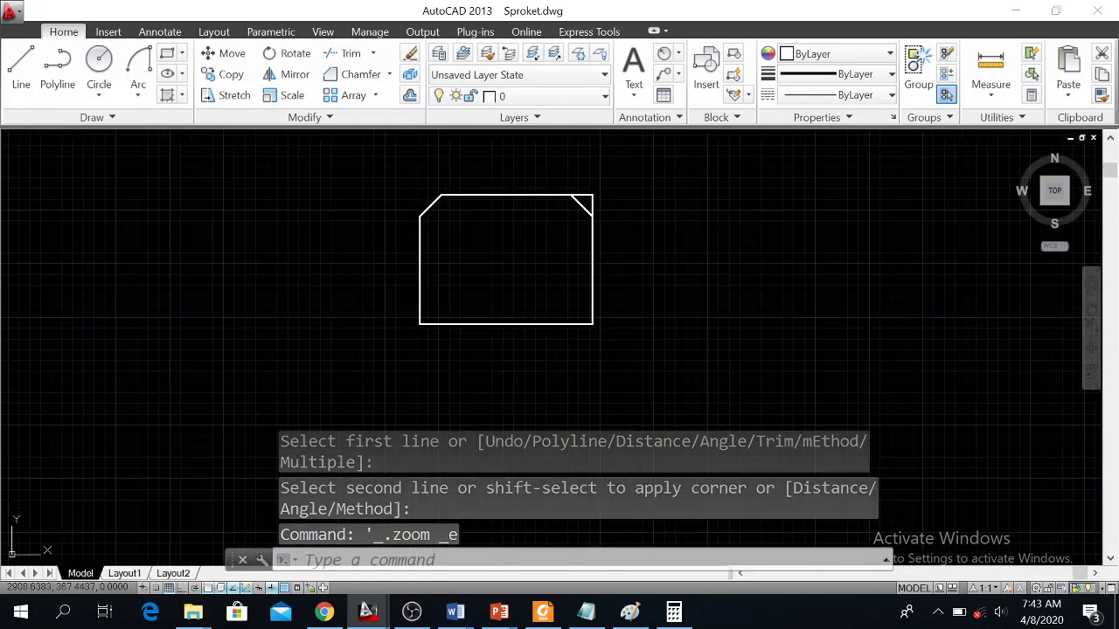
pyautogui.scroll(2, 452, 338)
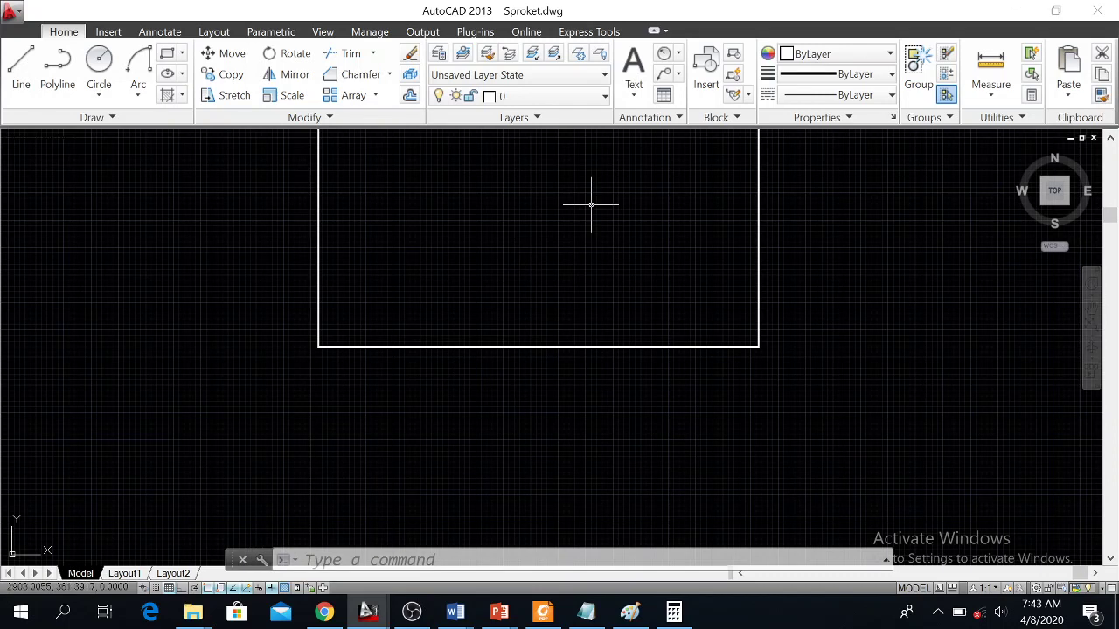
pyautogui.moveTo(592, 202)
pyautogui.mouseDown(button='middle')
pyautogui.moveTo(565, 264)
pyautogui.moveTo(537, 404)
pyautogui.mouseUp(button='middle')
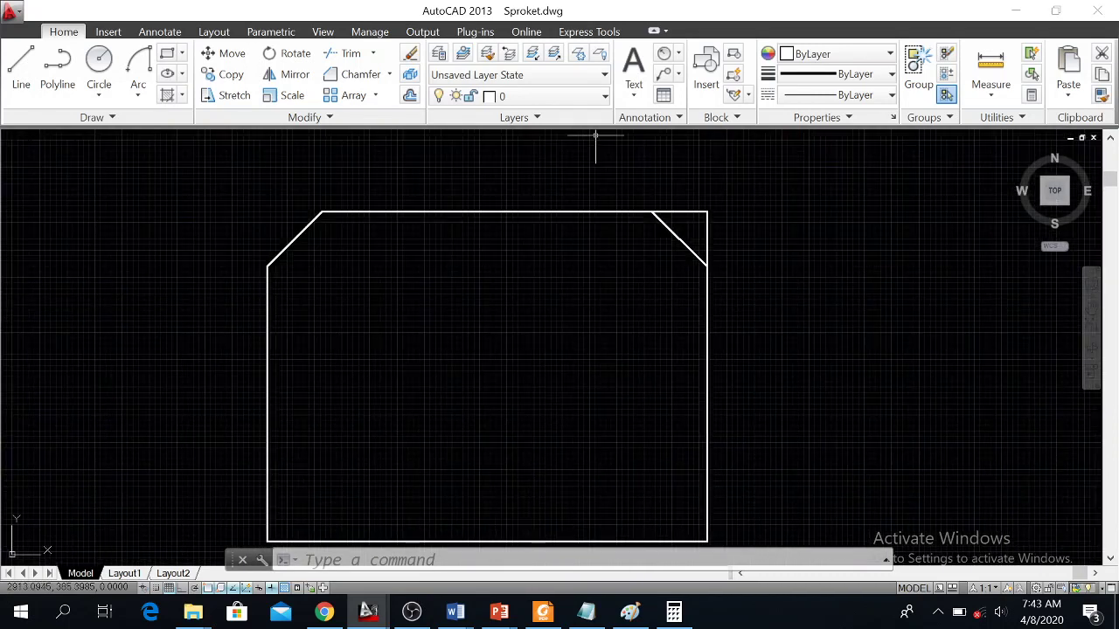
pyautogui.click(679, 54)
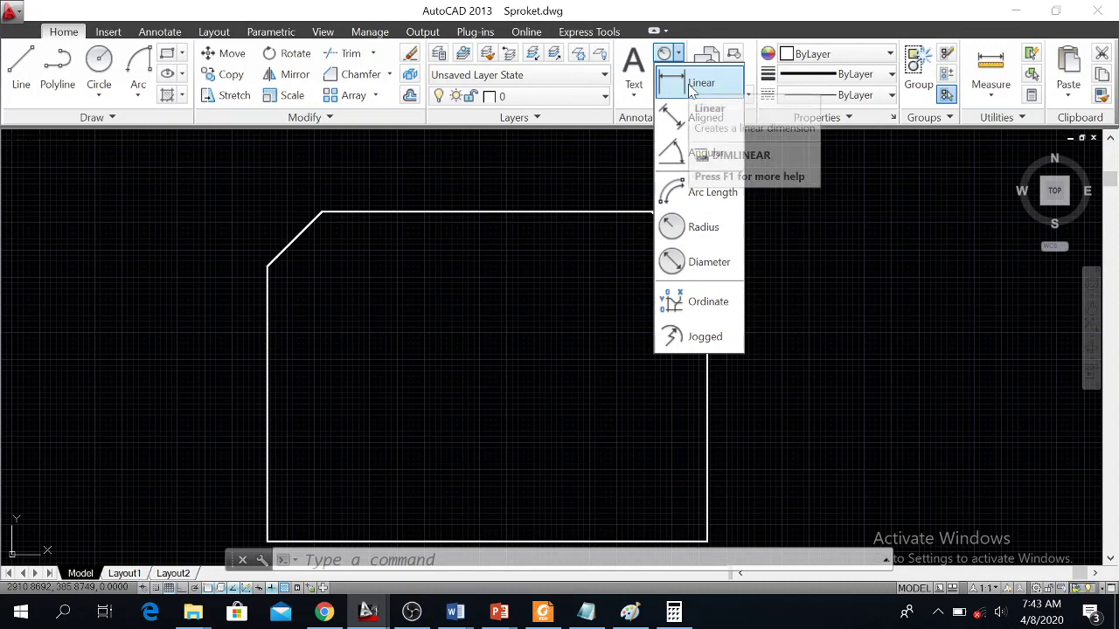
pyautogui.click(677, 82)
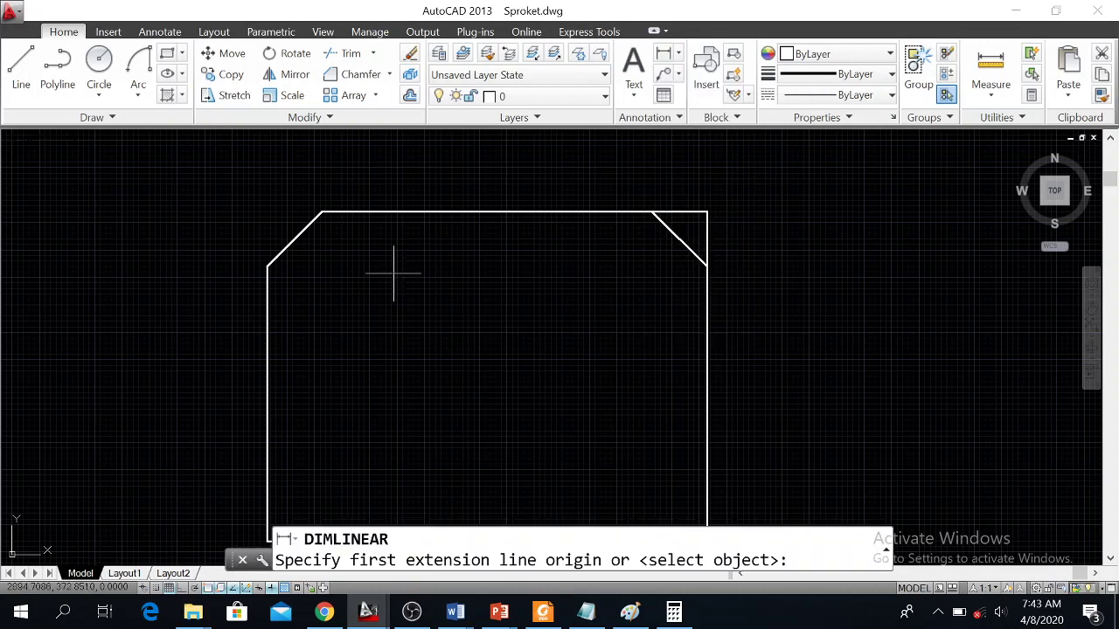
pyautogui.click(269, 258)
pyautogui.click(321, 214)
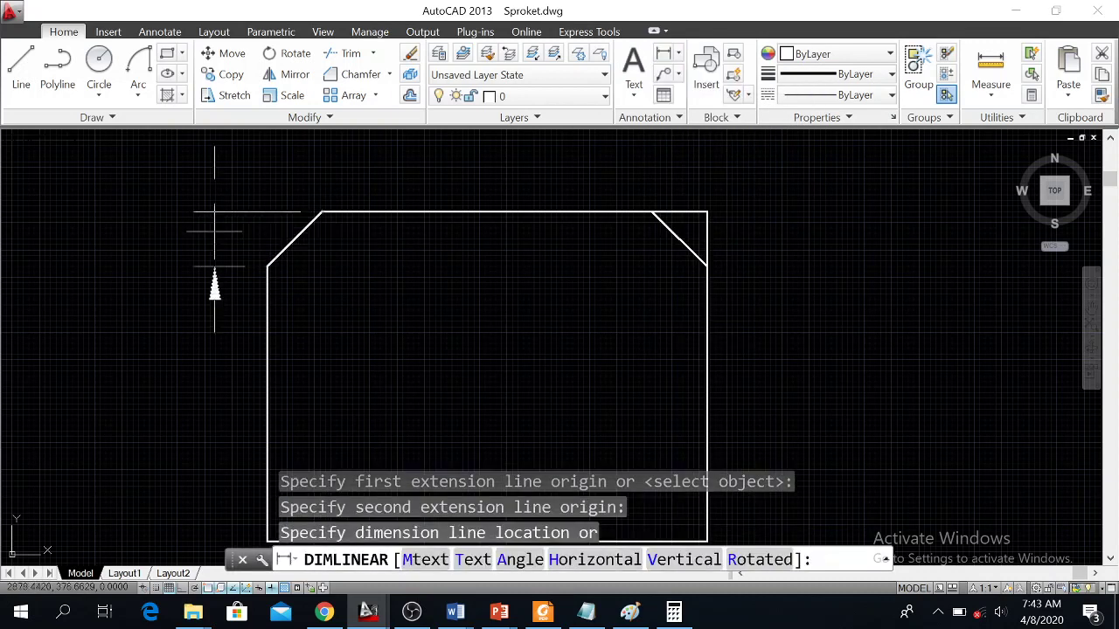
pyautogui.click(210, 238)
# Step: Add a horizontal linear dimension to the upper-left chamfer, placed above the rectangle
pyautogui.click(664, 55)
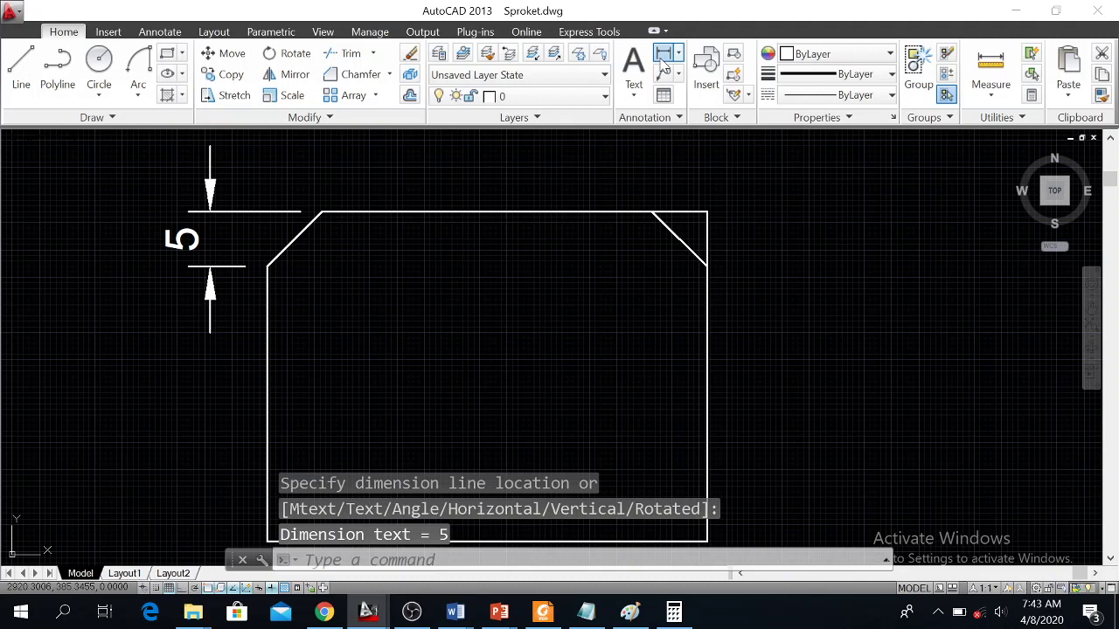
pyautogui.click(267, 265)
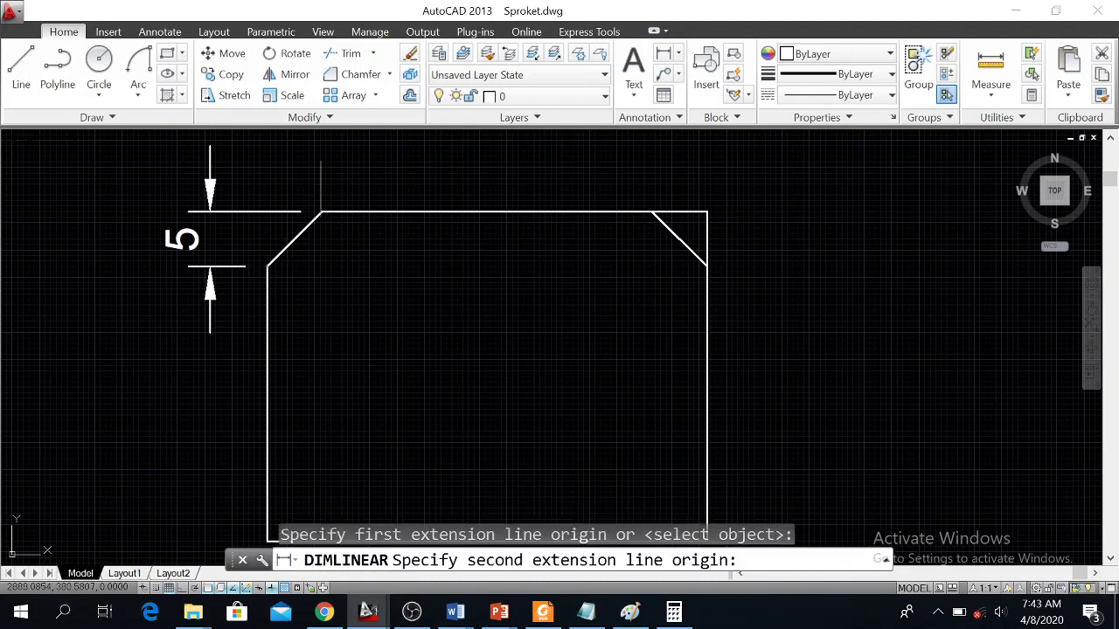
pyautogui.click(322, 211)
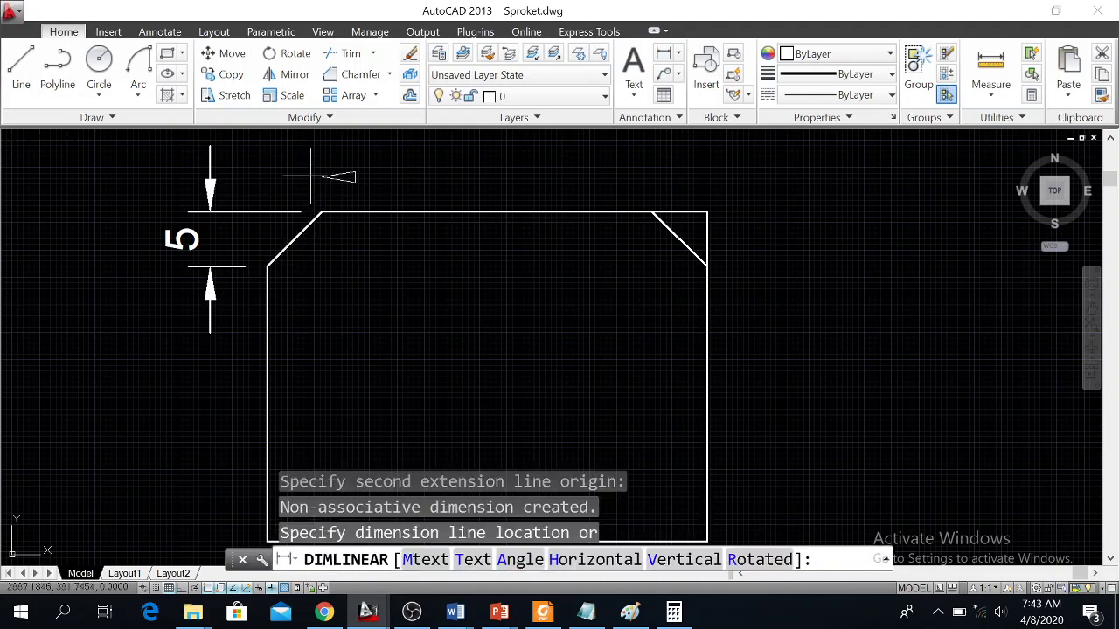
pyautogui.click(306, 173)
pyautogui.scroll(-2, 396, 258)
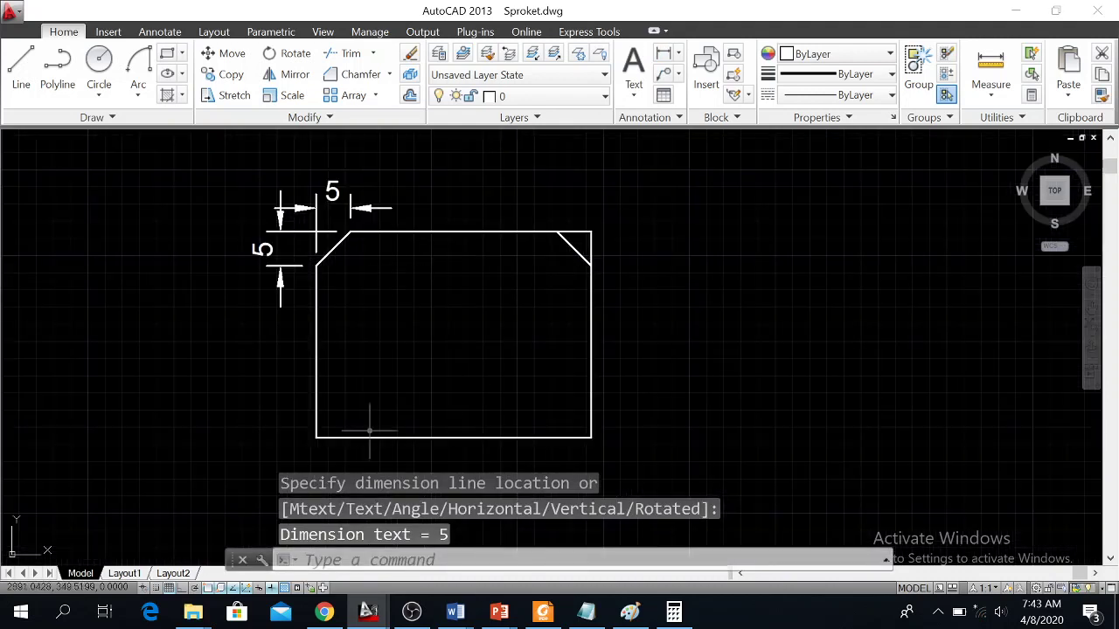
# Step: Chamfer the rectangle's lower-left corner with a first distance of 6 along the left edge and a second distance of 10 along the bottom edge
pyautogui.scroll(2, 331, 450)
pyautogui.scroll(-1, 370, 233)
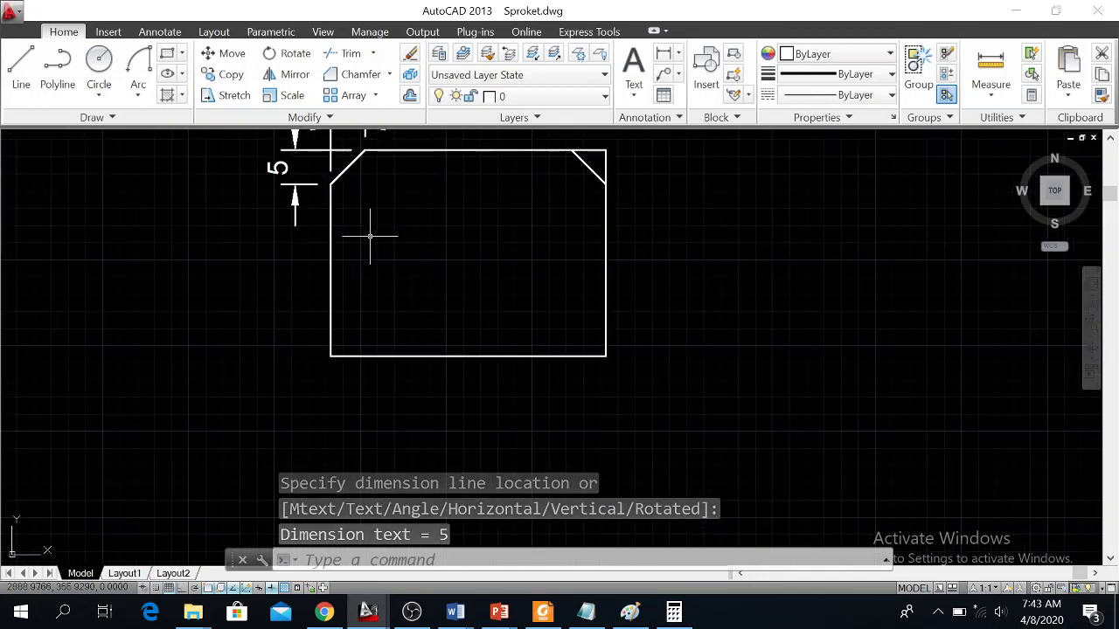
pyautogui.scroll(-1, 375, 219)
pyautogui.scroll(2, 358, 175)
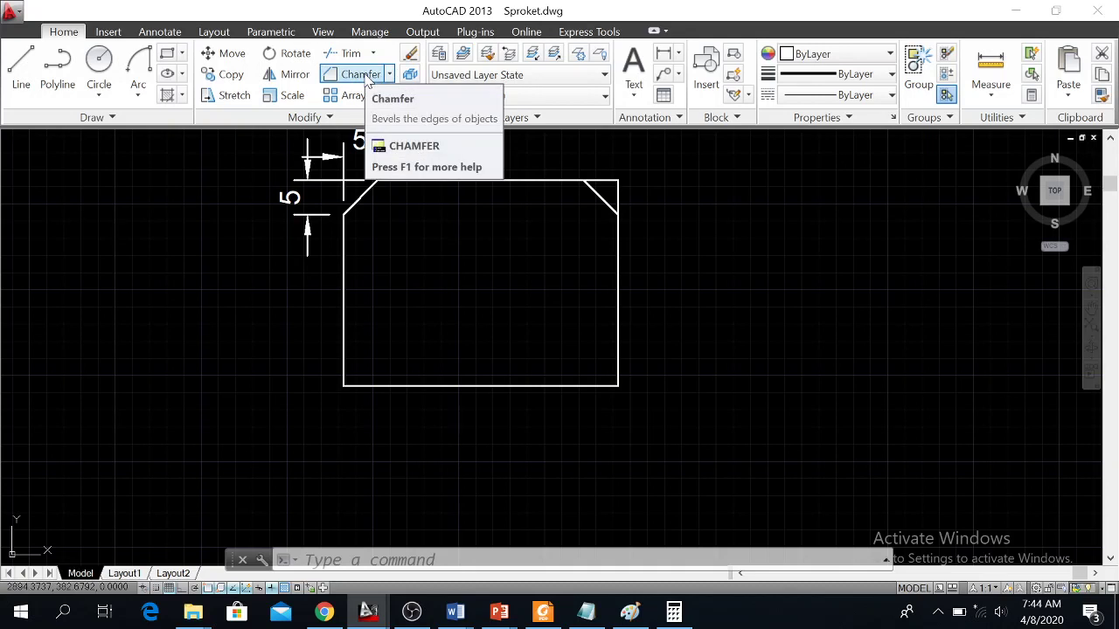
pyautogui.click(363, 79)
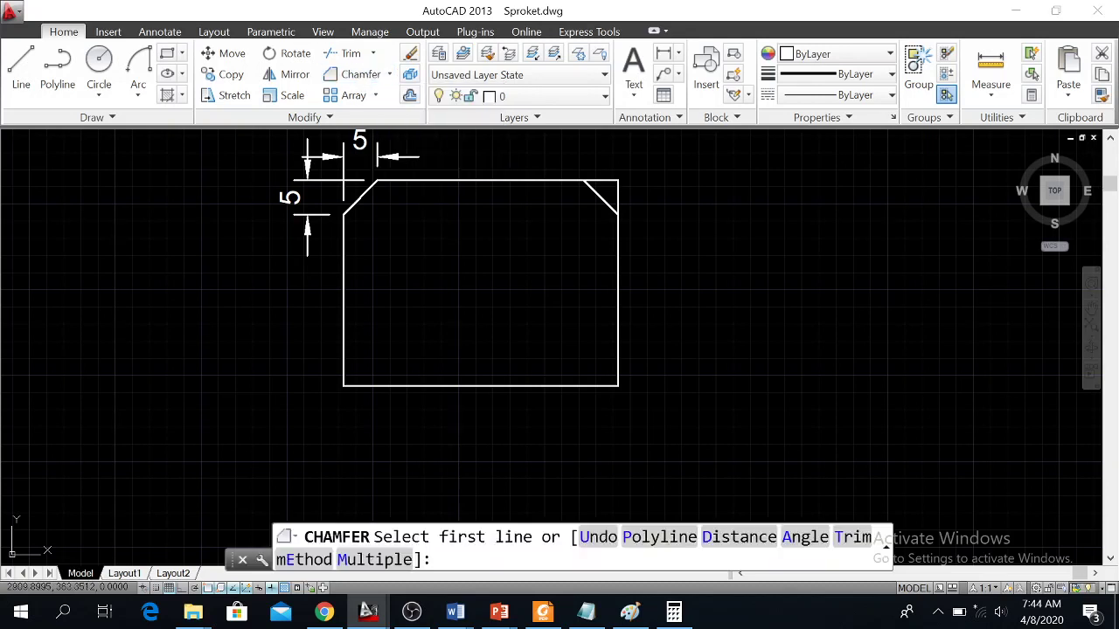
pyautogui.click(739, 538)
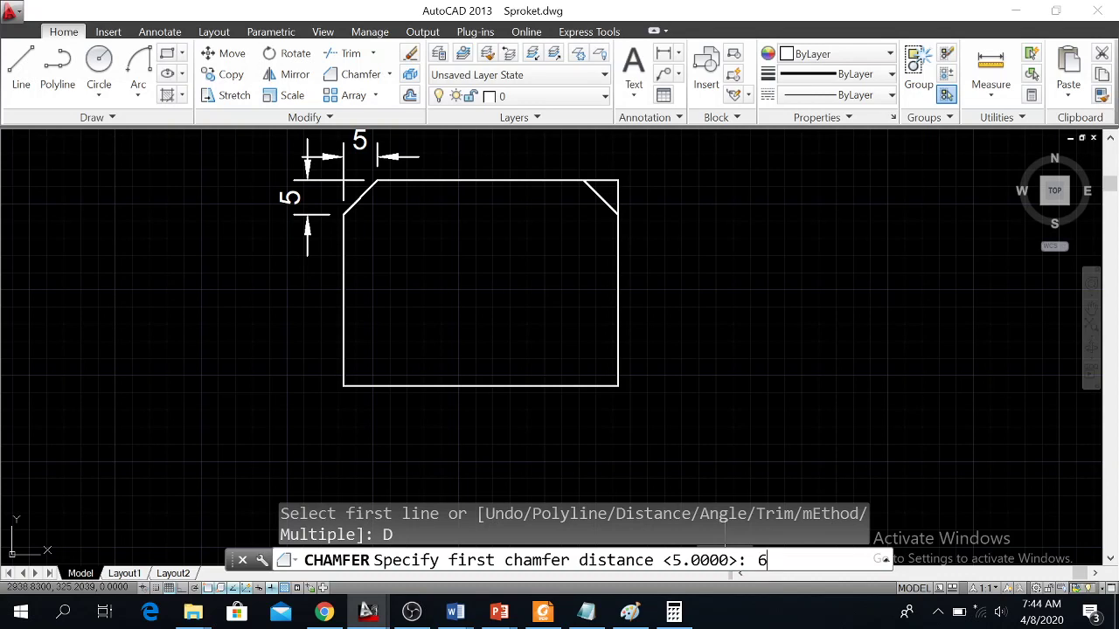
pyautogui.press('Return')
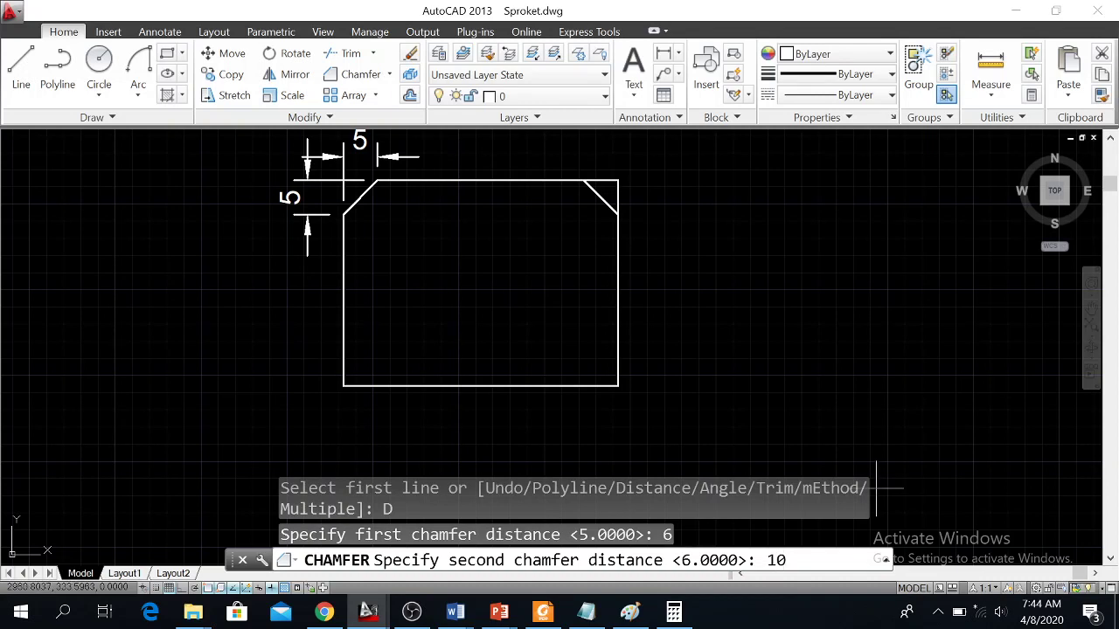
pyautogui.press('Return')
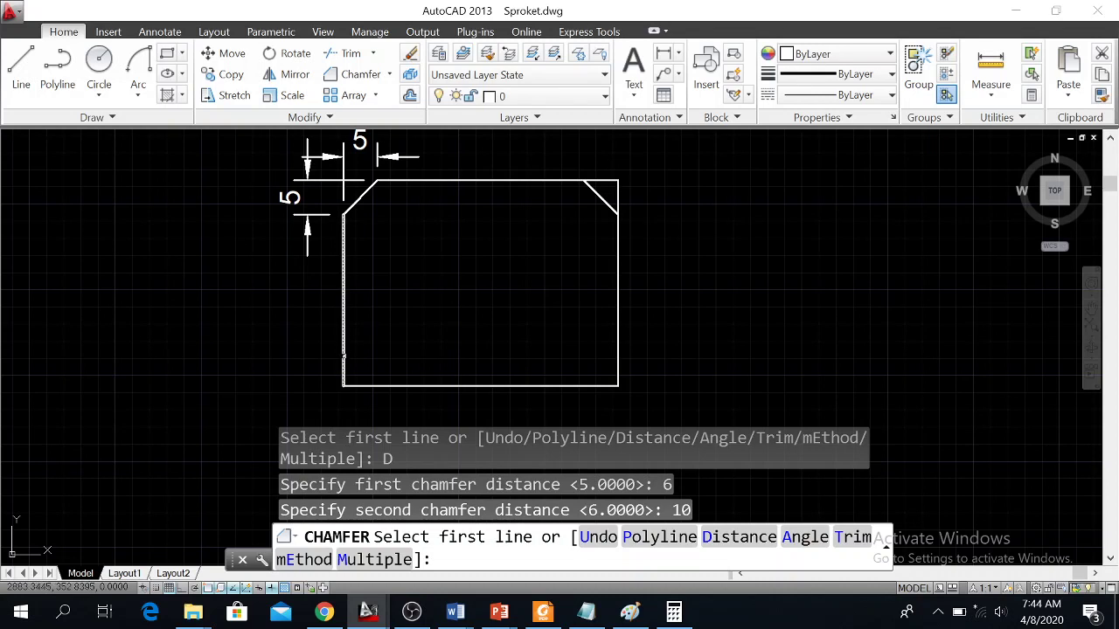
pyautogui.click(344, 354)
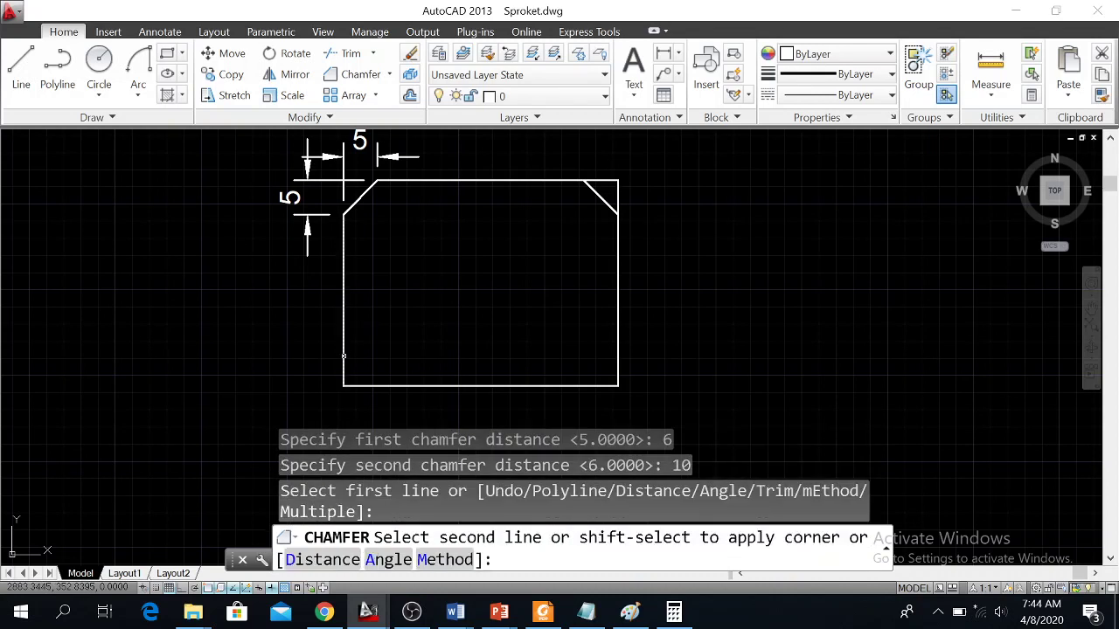
pyautogui.click(404, 384)
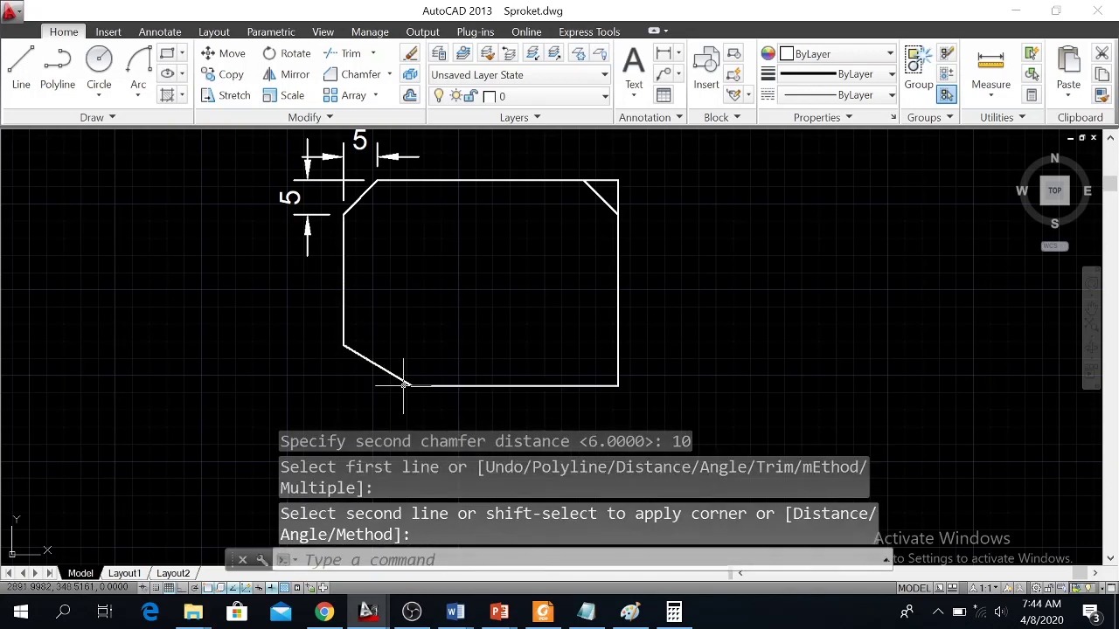
# Step: Add a vertical linear dimension to the left of the lower-left chamfer and a horizontal one below it
pyautogui.click(664, 58)
pyautogui.click(402, 382)
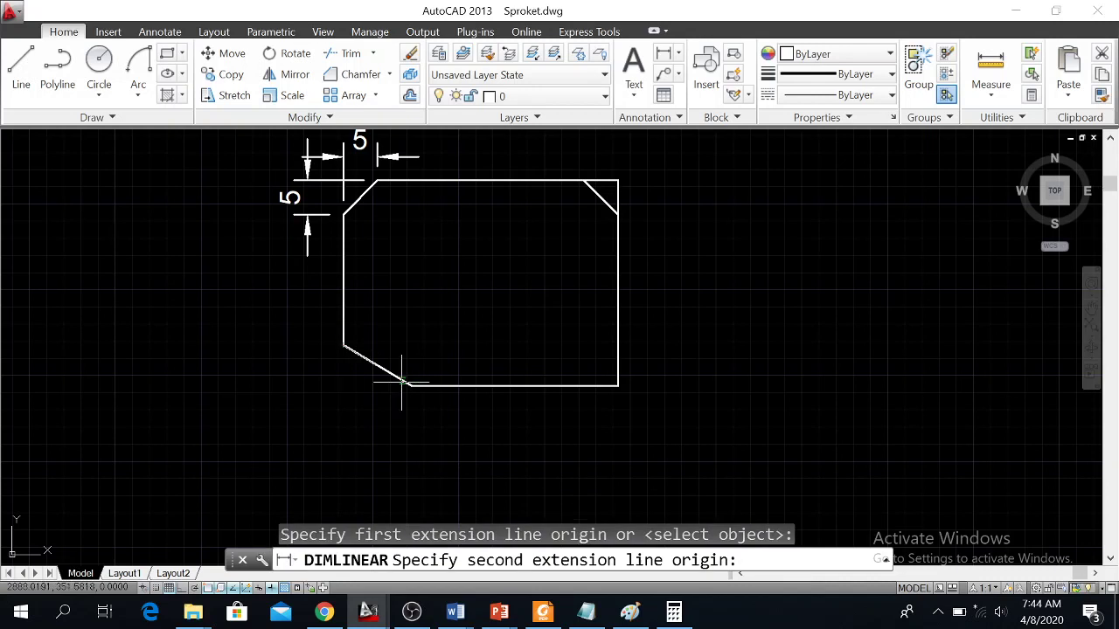
pyautogui.click(343, 346)
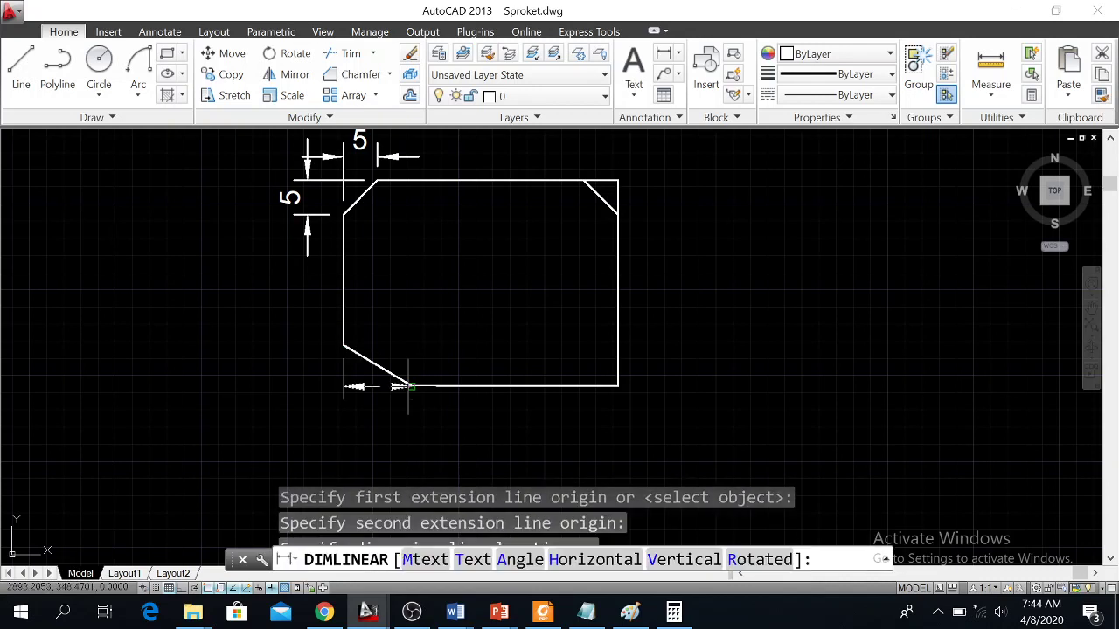
pyautogui.click(301, 367)
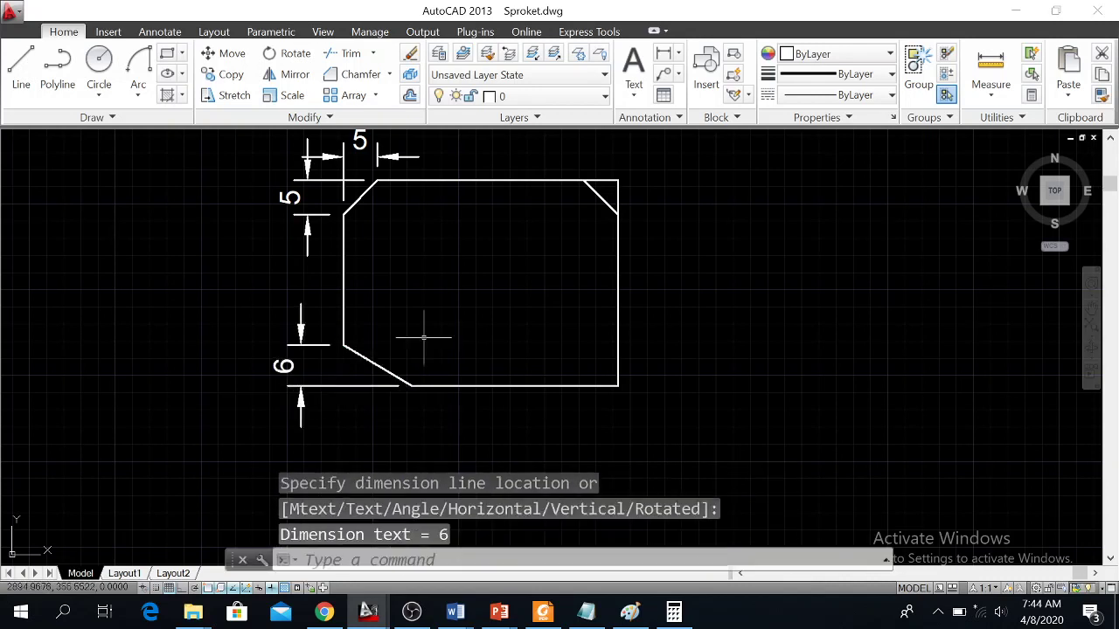
pyautogui.click(664, 57)
pyautogui.click(343, 346)
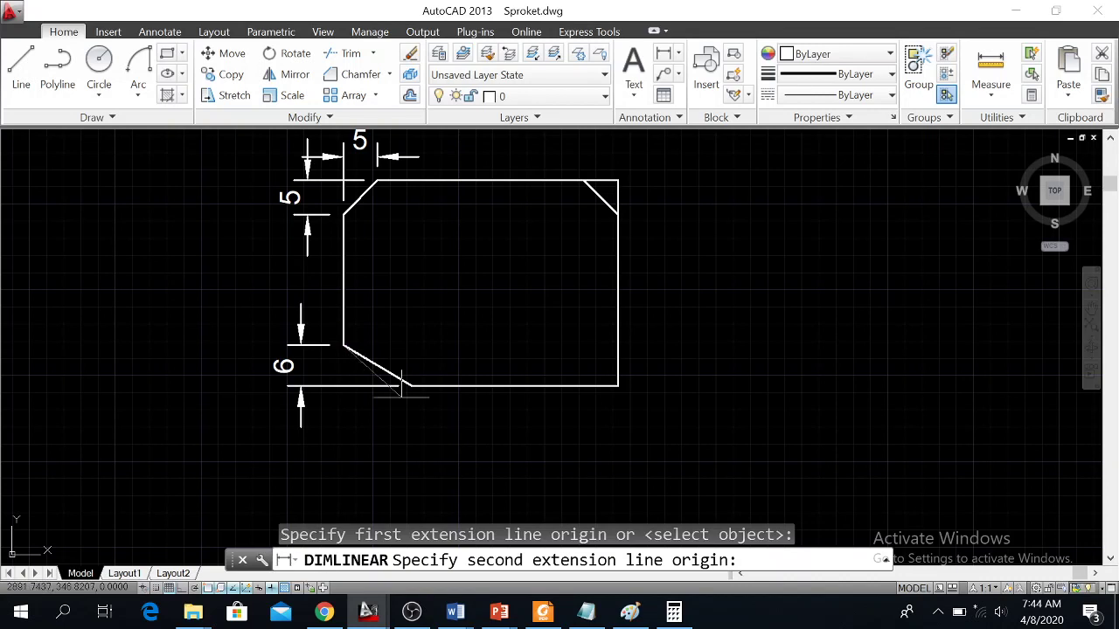
pyautogui.click(411, 385)
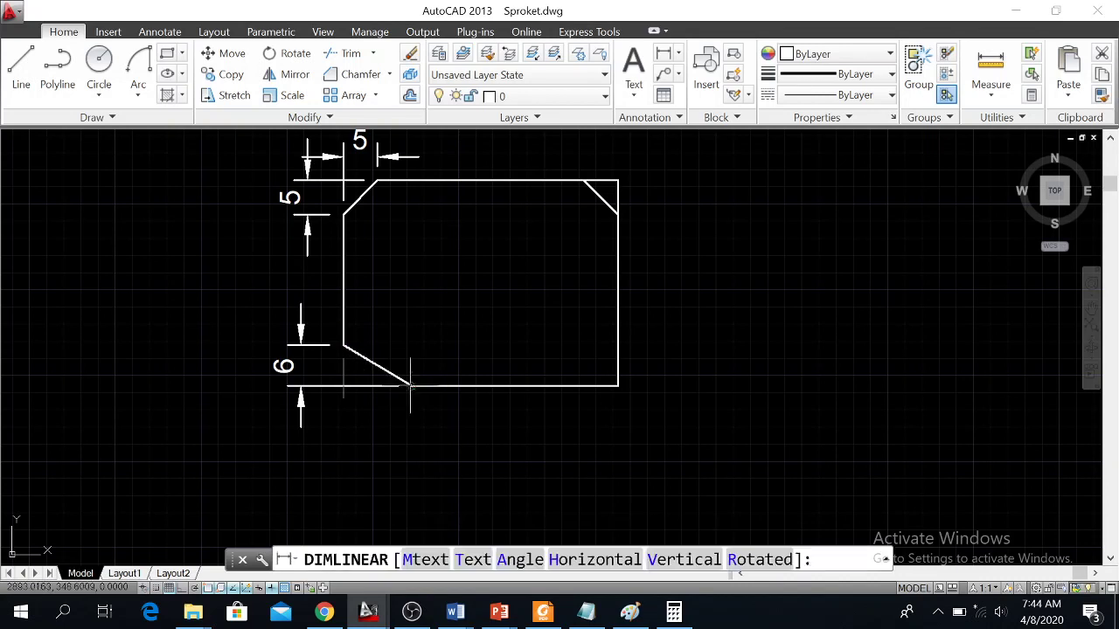
pyautogui.click(387, 431)
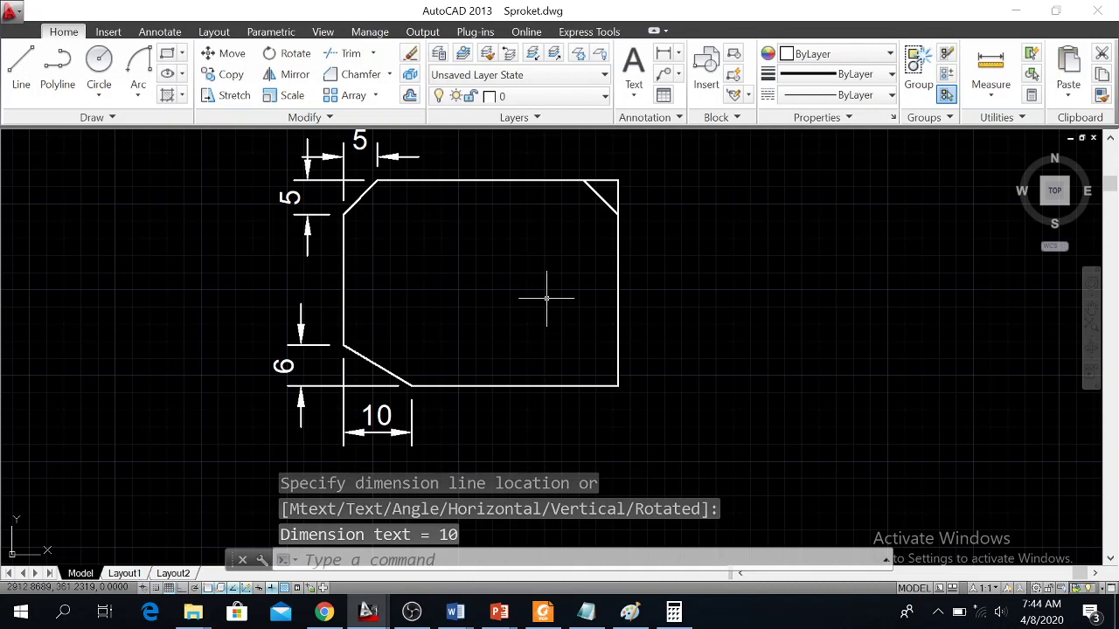
pyautogui.click(358, 74)
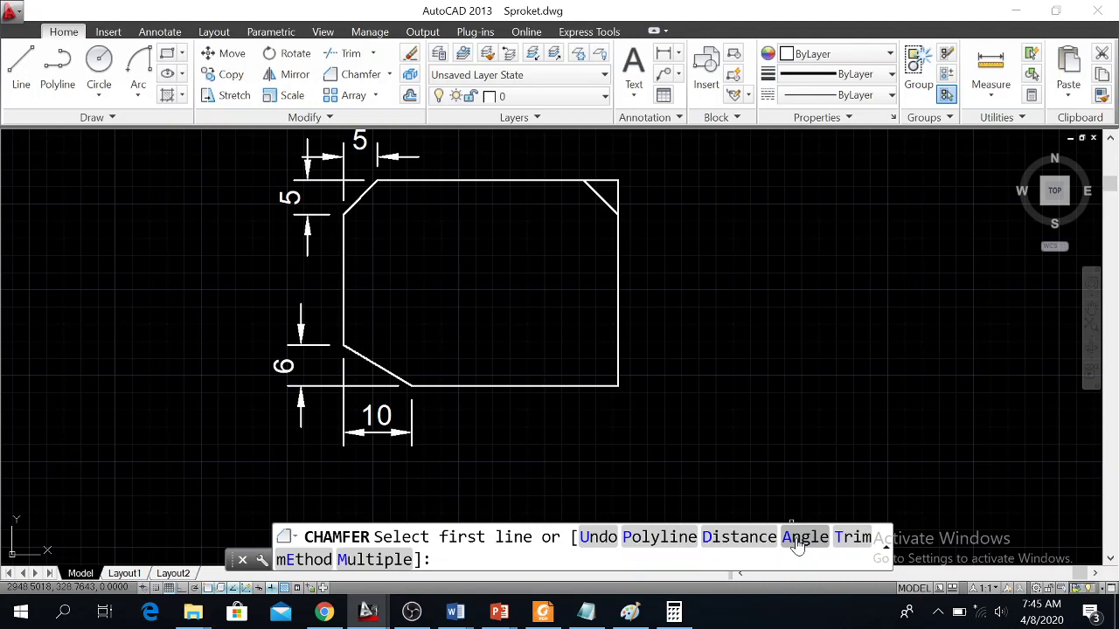
pyautogui.press('Escape')
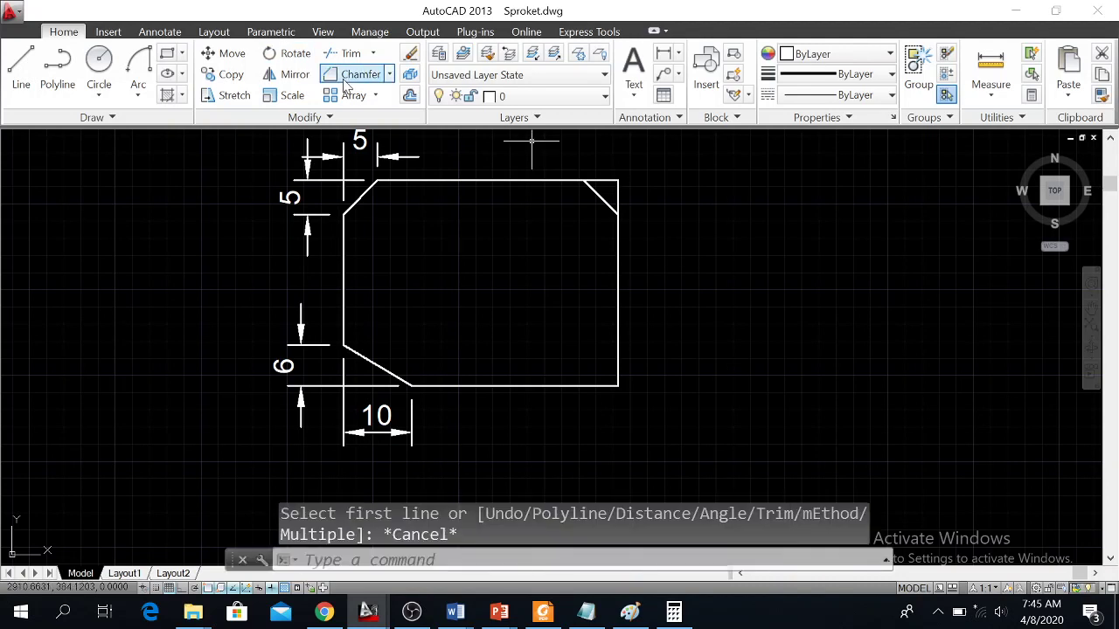
# Step: Chamfer the rectangle's lower-right corner by angle, with a length of 7 along the bottom edge and an angle of 30 degrees
pyautogui.click(344, 78)
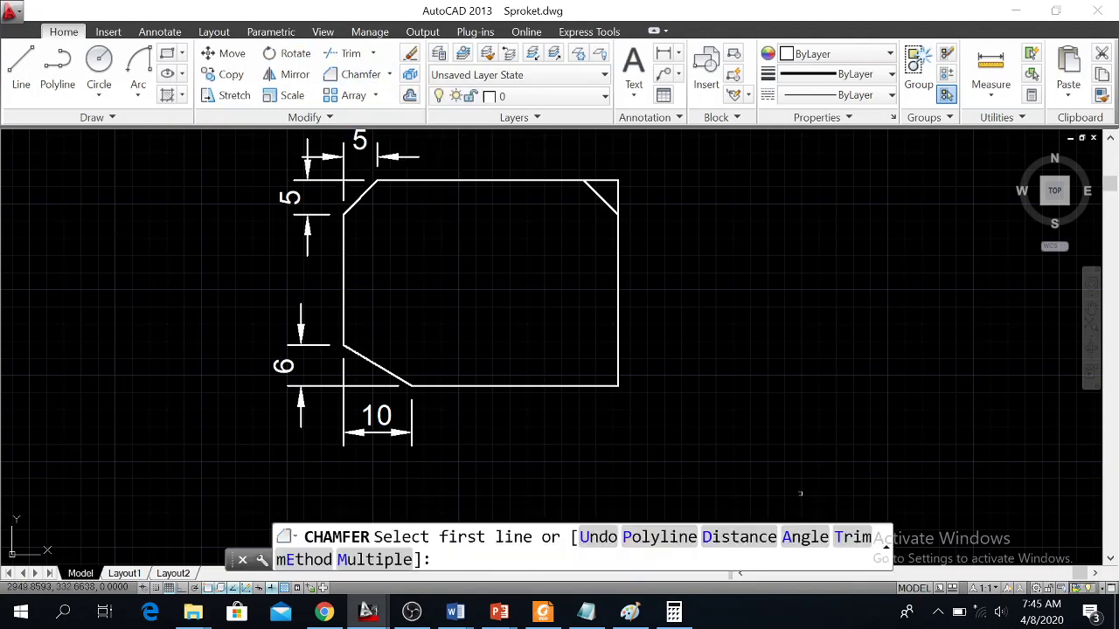
pyautogui.click(796, 538)
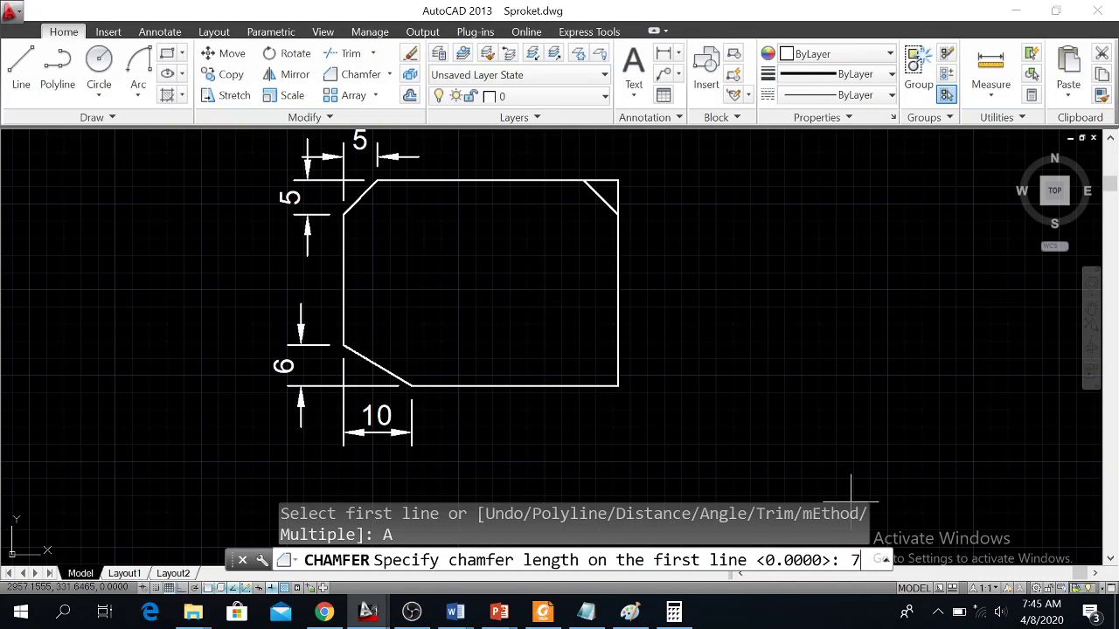
pyautogui.press('Return')
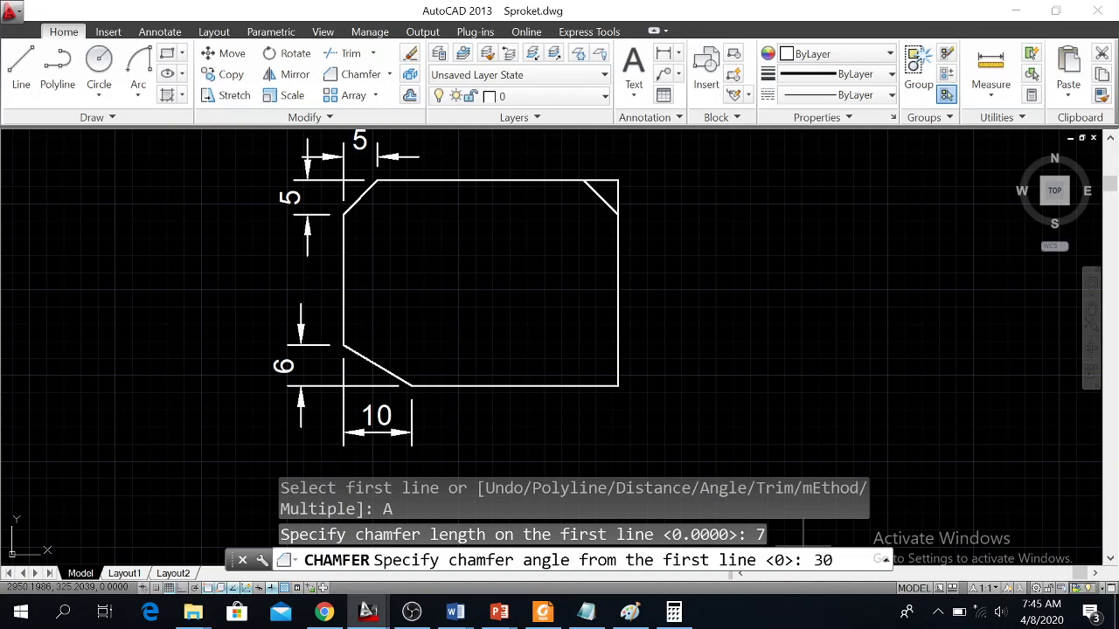
pyautogui.press('Return')
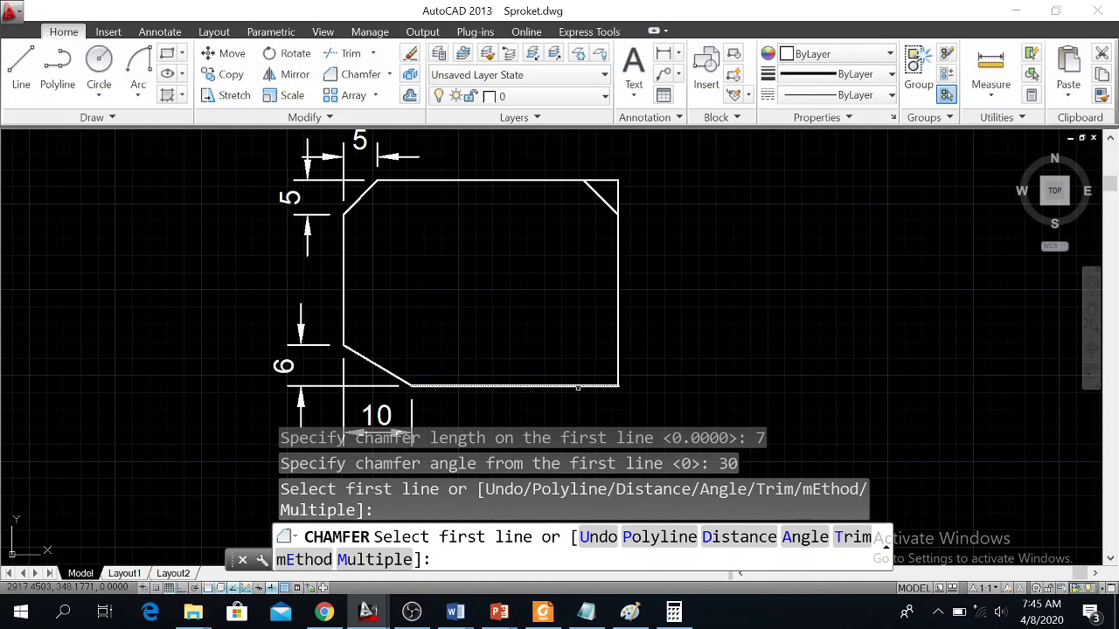
pyautogui.click(578, 384)
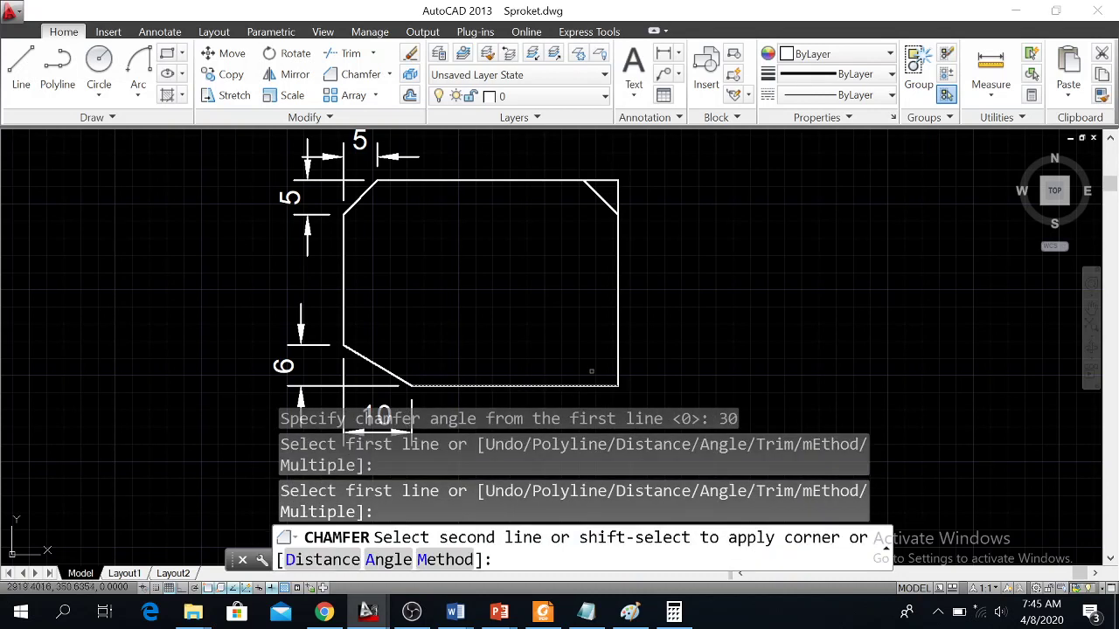
pyautogui.click(621, 343)
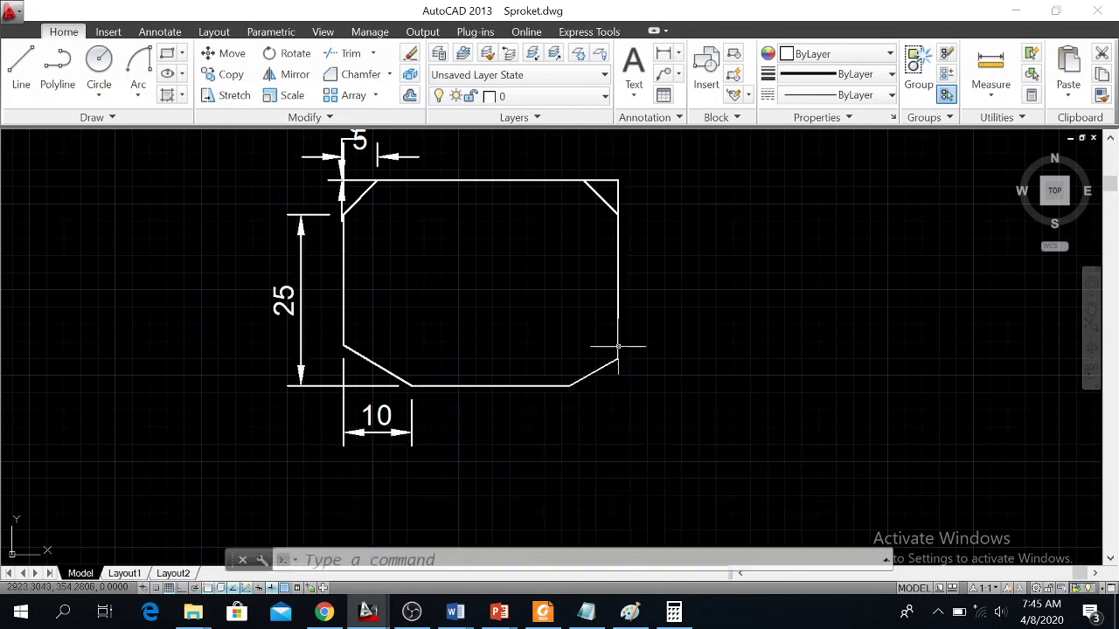
# Step: Add a horizontal linear dimension to the lower-right chamfer, placed below the rectangle
pyautogui.scroll(4, 612, 402)
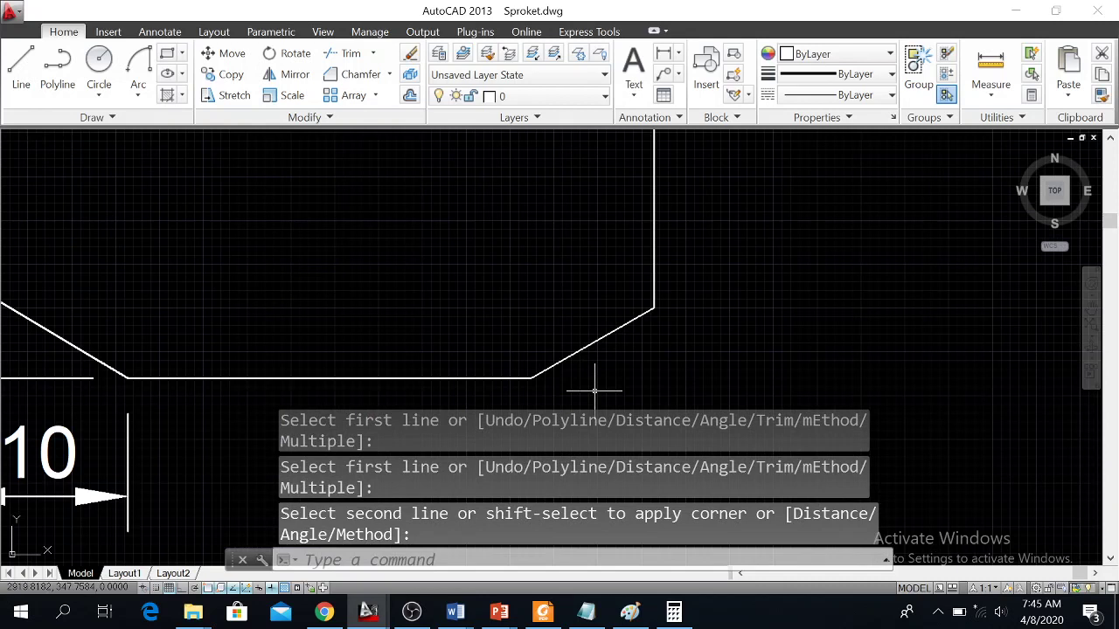
pyautogui.scroll(-2, 650, 336)
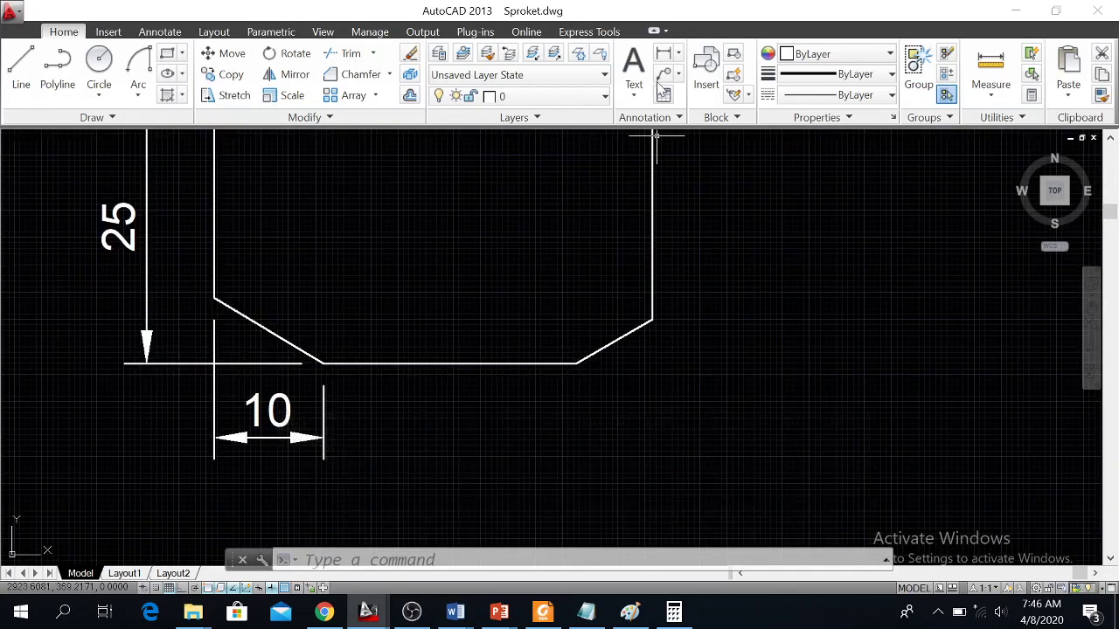
pyautogui.click(663, 54)
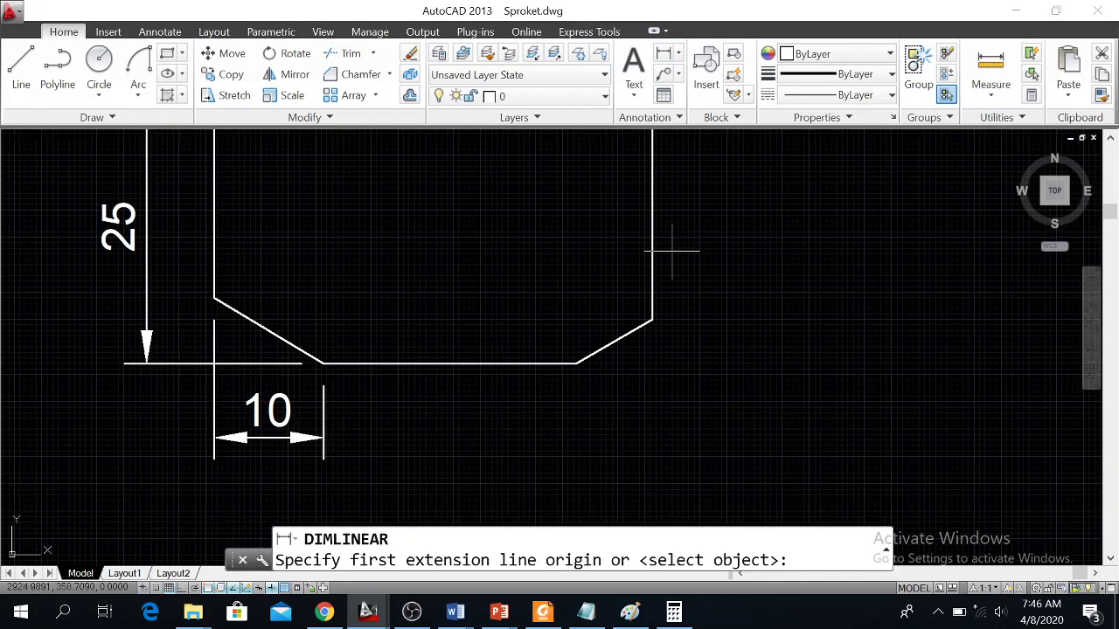
pyautogui.click(579, 362)
pyautogui.click(651, 323)
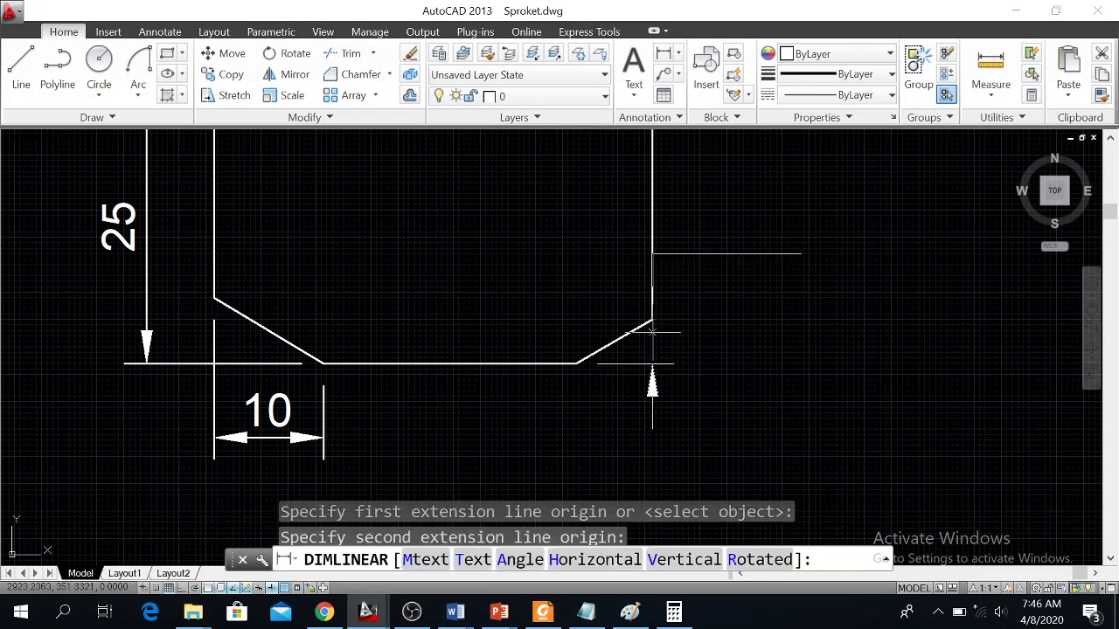
pyautogui.click(636, 428)
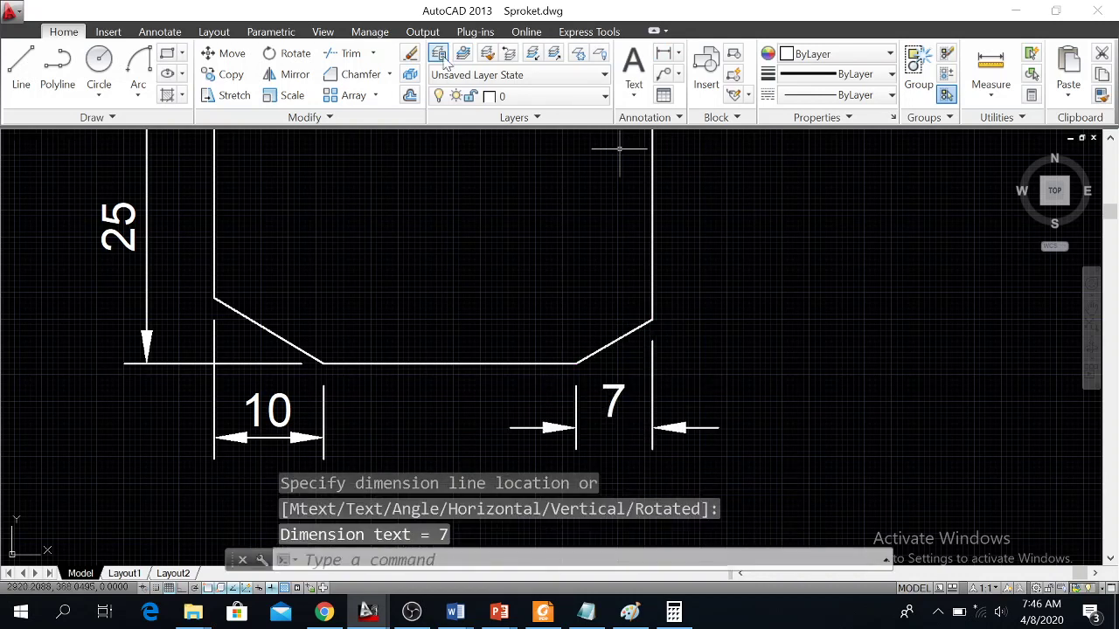
# Step: Add an angular dimension between the rectangle's bottom edge and the lower-right chamfer, placed outside the rectangle to its right
pyautogui.click(678, 54)
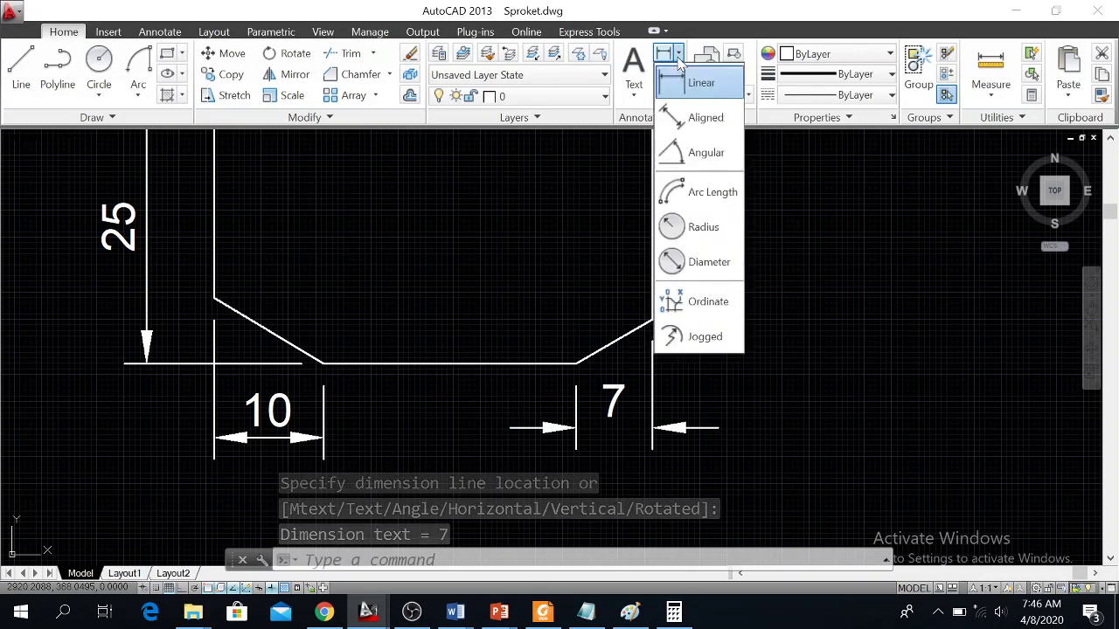
pyautogui.click(699, 153)
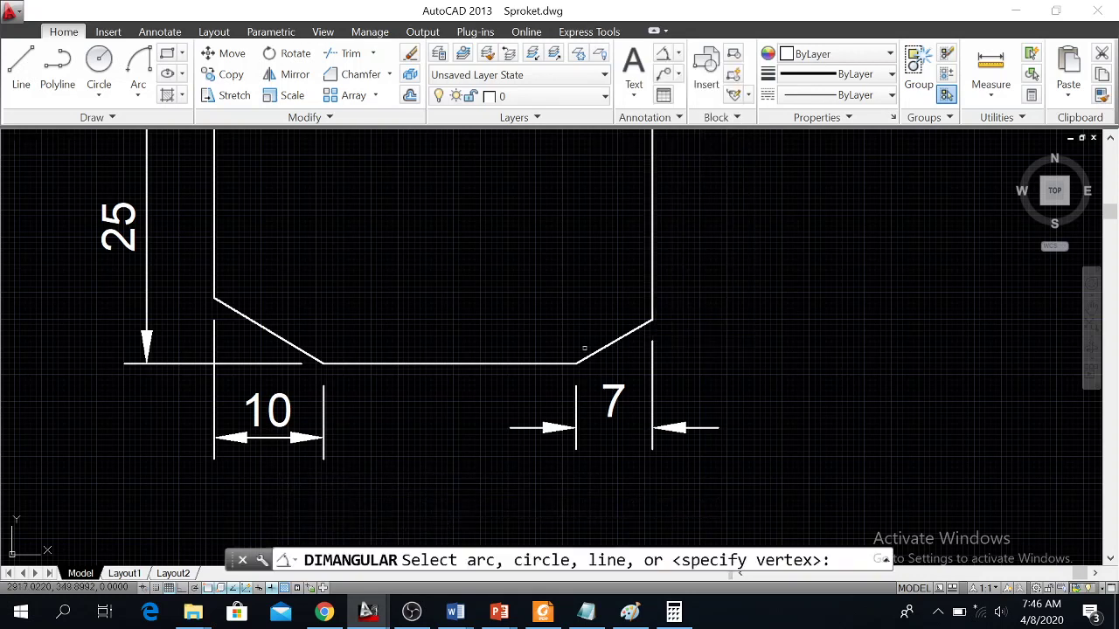
pyautogui.click(554, 362)
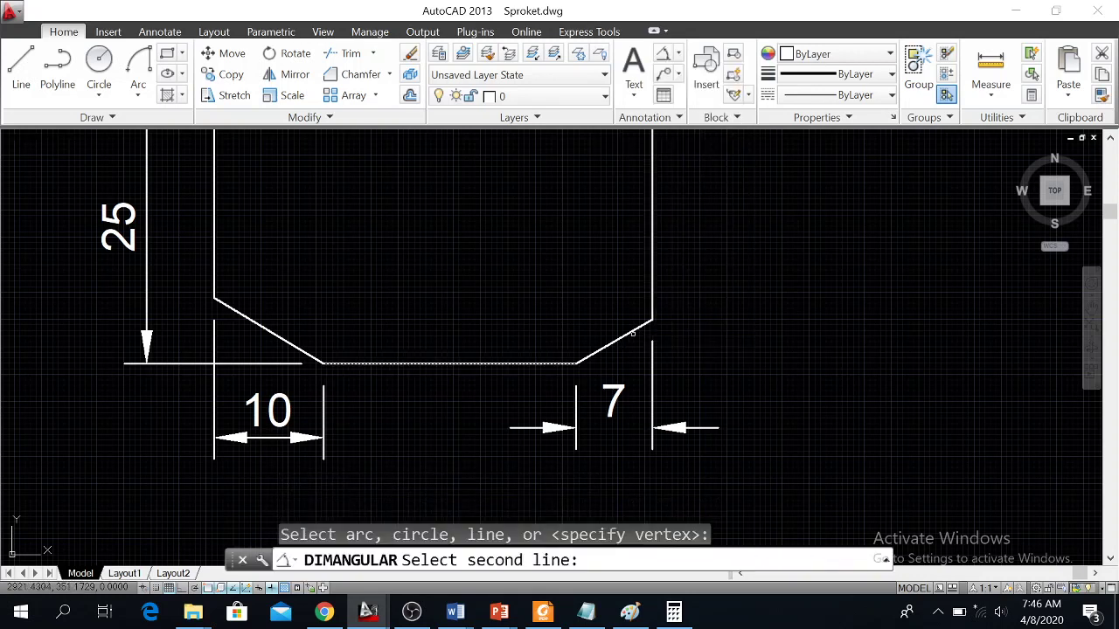
pyautogui.click(630, 331)
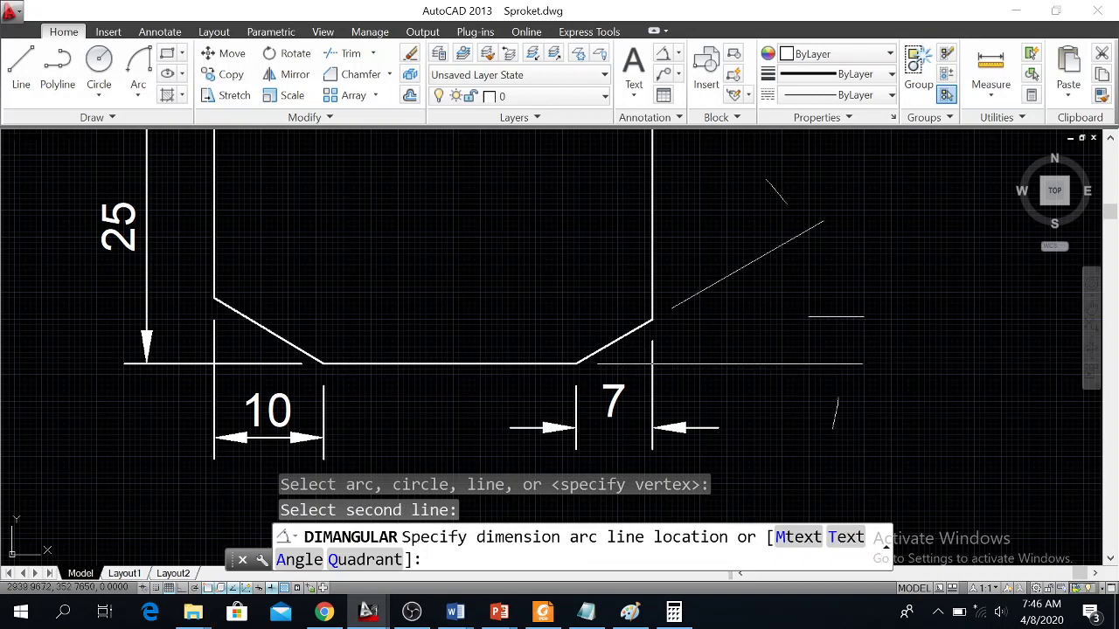
pyautogui.click(868, 339)
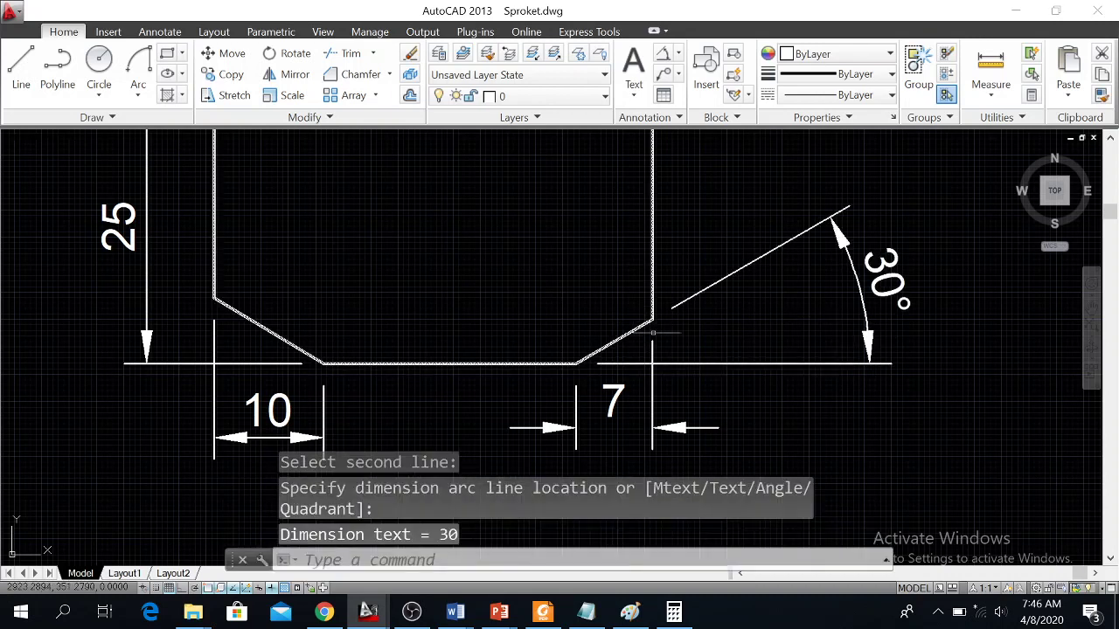
pyautogui.click(678, 76)
pyautogui.click(680, 83)
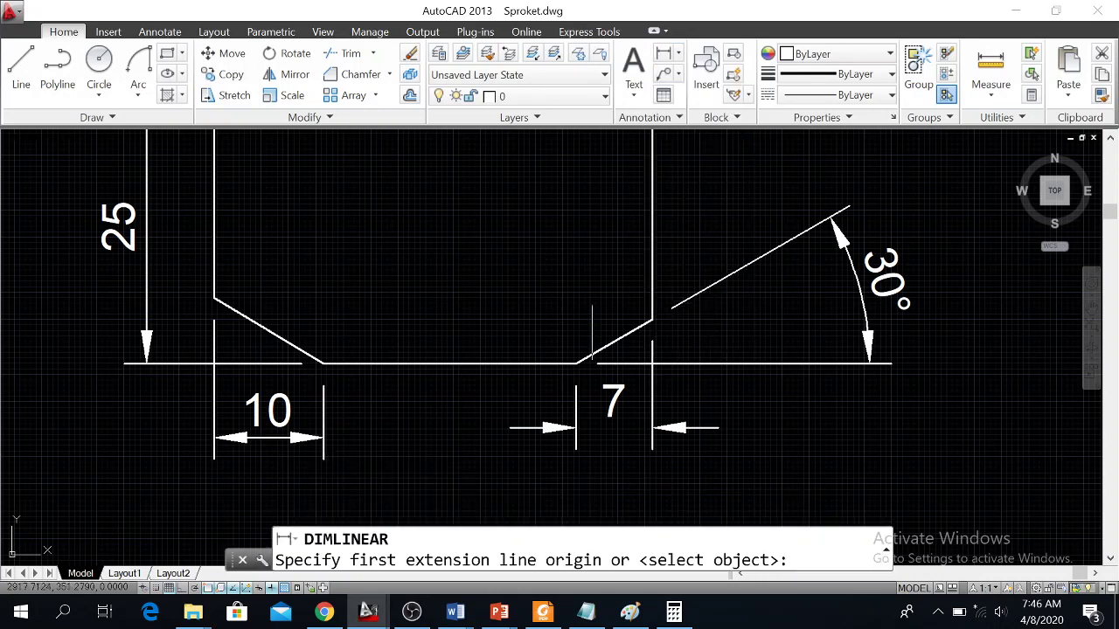
pyautogui.click(575, 363)
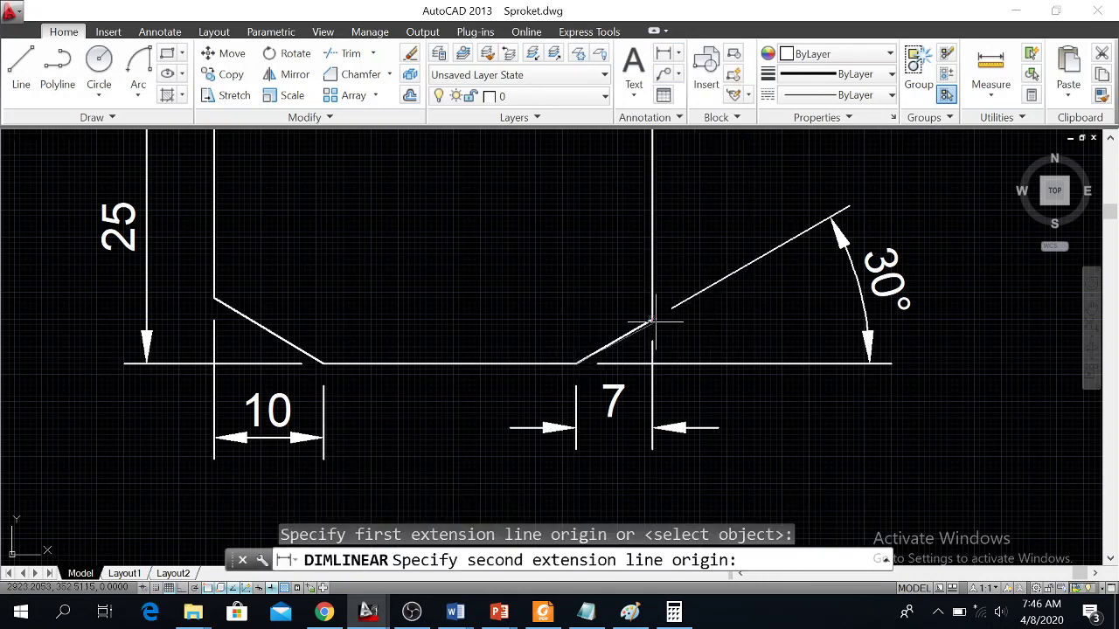
pyautogui.click(652, 320)
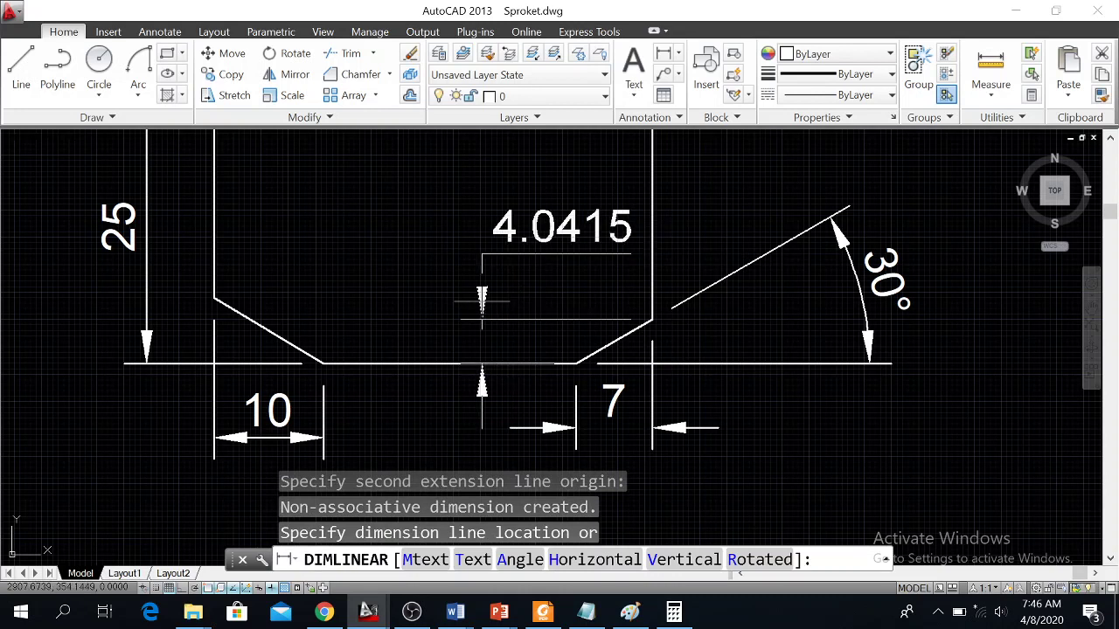
pyautogui.press('Escape')
# Step: Assign all linear and angular dimensions around the chamfered rectangle to the dimensi layer and clear the selection
pyautogui.scroll(-2, 483, 263)
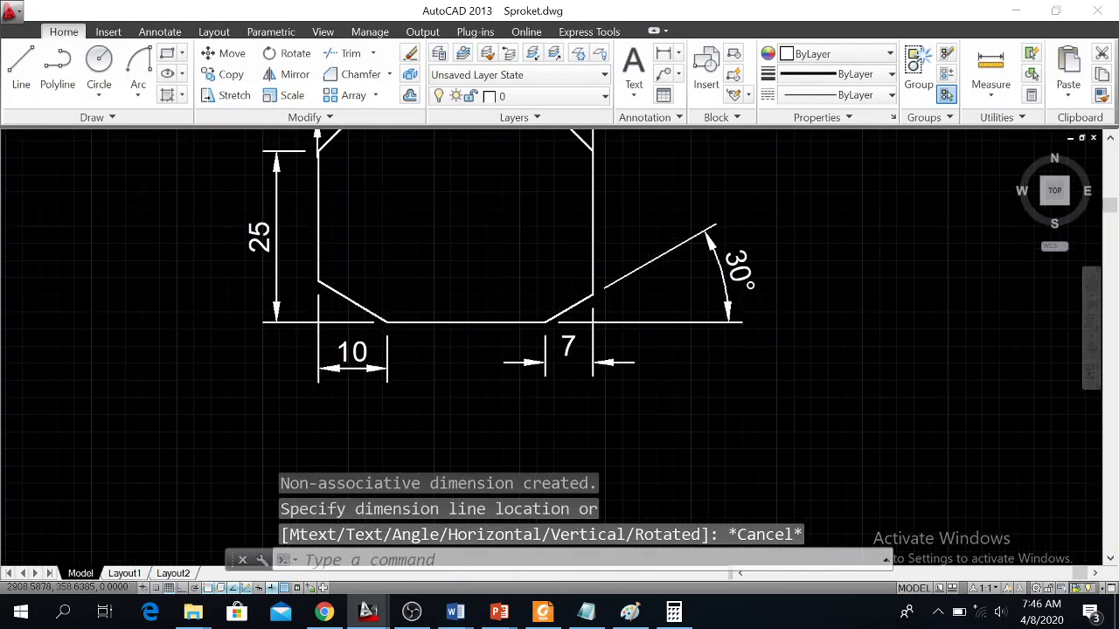
pyautogui.scroll(-2, 481, 228)
pyautogui.scroll(-1, 479, 222)
pyautogui.scroll(1, 457, 204)
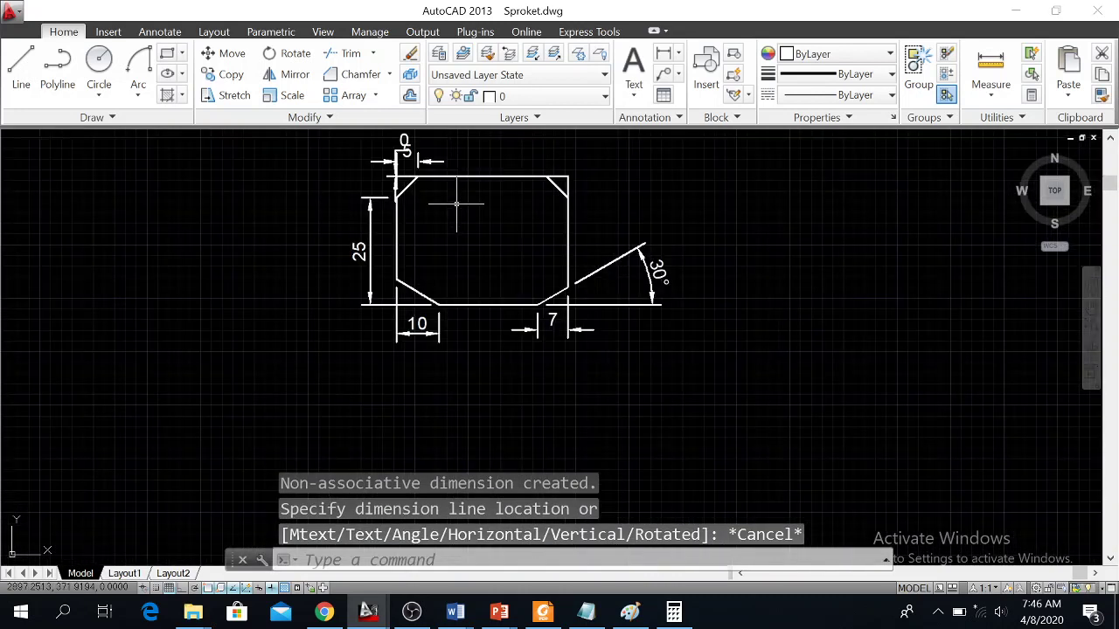
pyautogui.scroll(-3, 453, 203)
pyautogui.scroll(3, 452, 203)
pyautogui.click(672, 384)
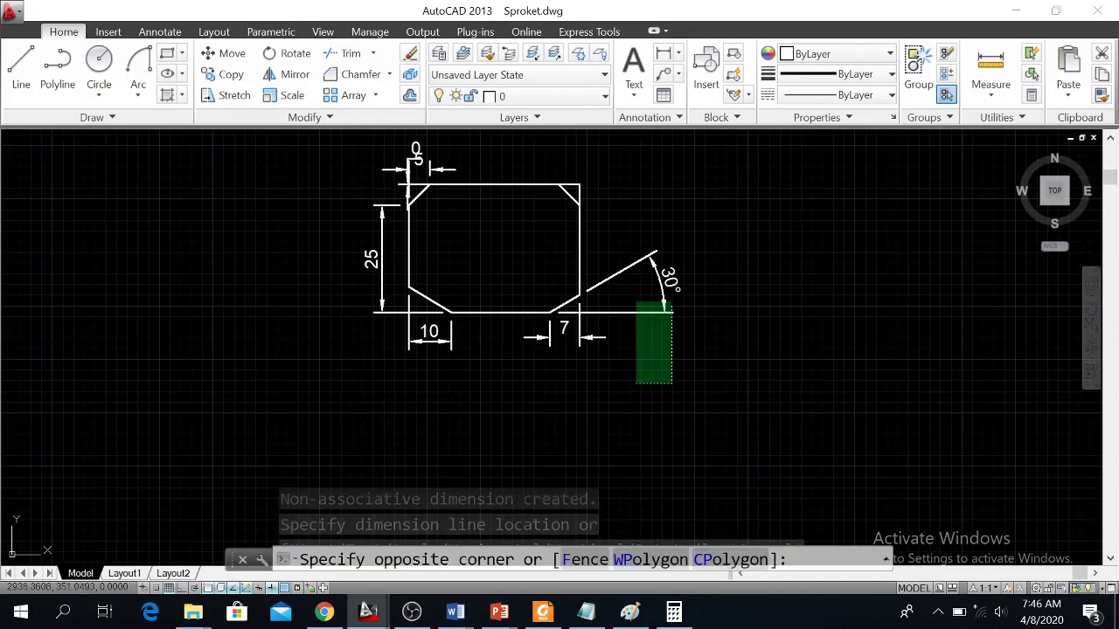
pyautogui.click(628, 318)
pyautogui.click(628, 388)
pyautogui.click(390, 322)
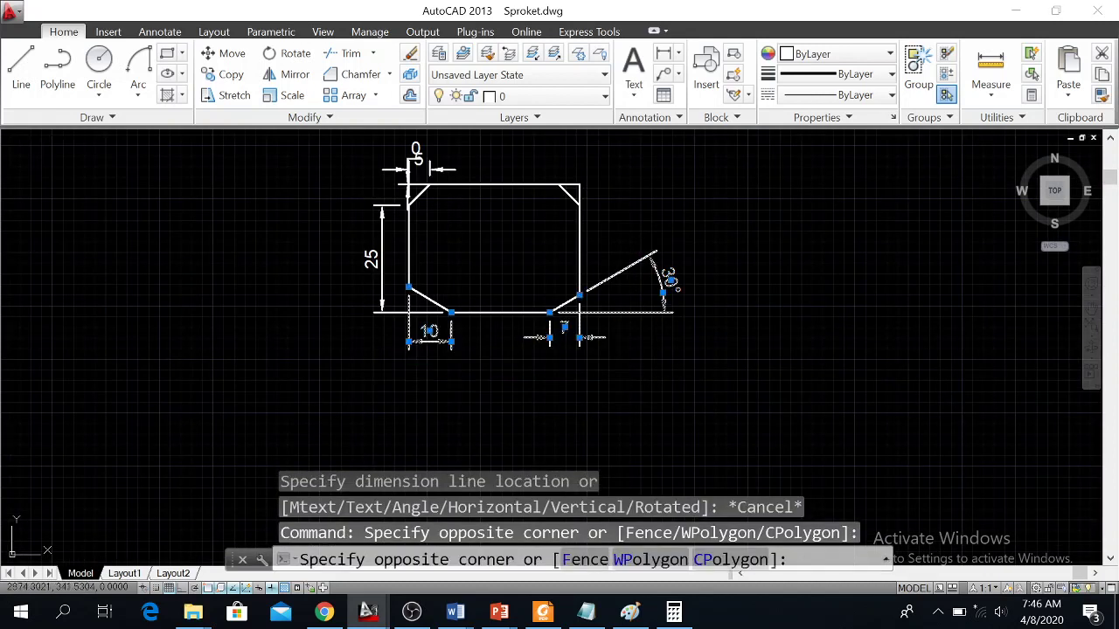
pyautogui.click(385, 332)
pyautogui.click(342, 262)
pyautogui.click(417, 169)
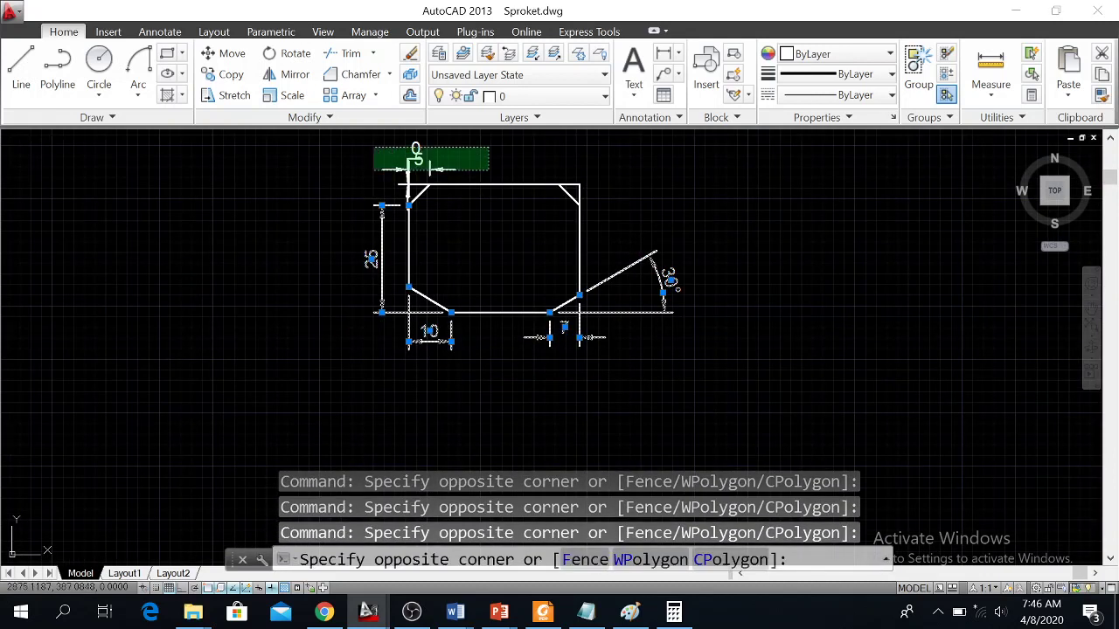
pyautogui.click(386, 134)
pyautogui.click(559, 96)
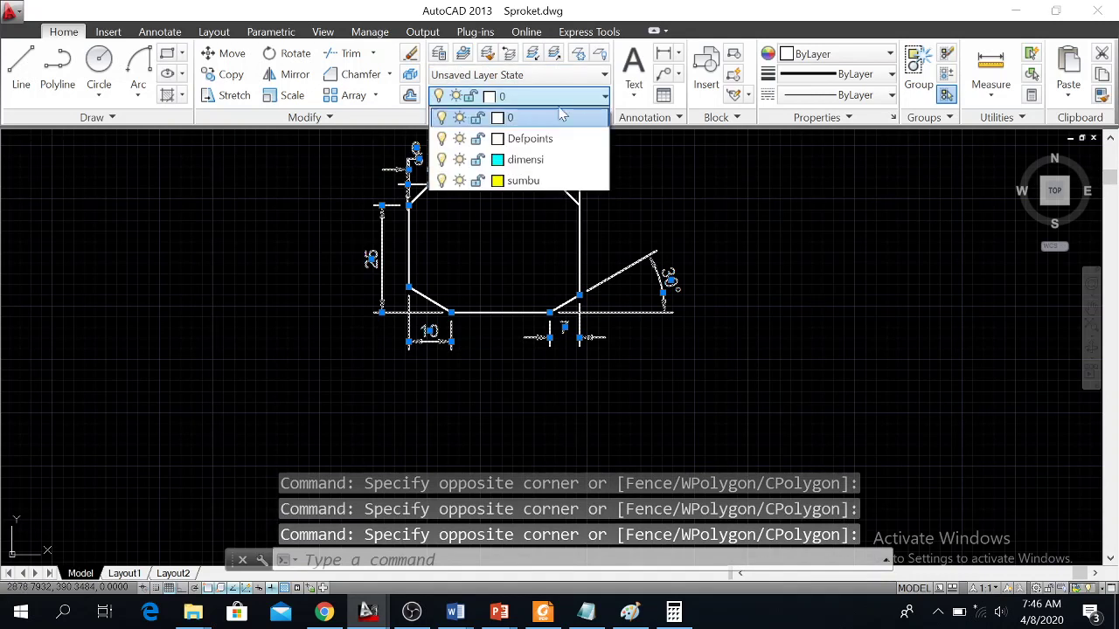
pyautogui.click(528, 160)
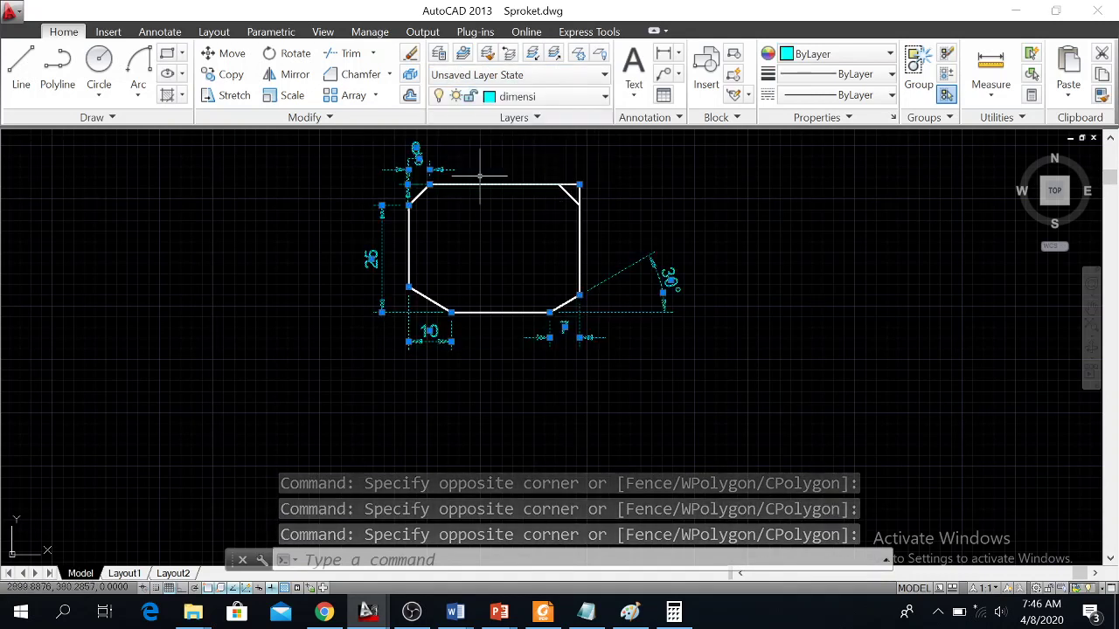
pyautogui.scroll(4, 479, 176)
pyautogui.scroll(-4, 479, 176)
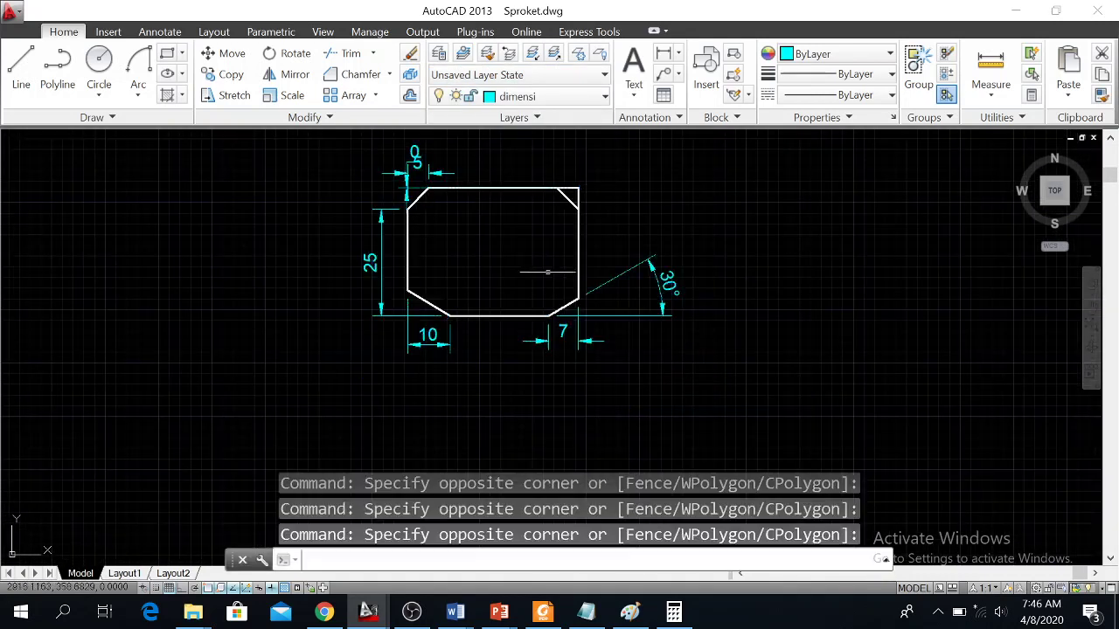
pyautogui.press('Escape')
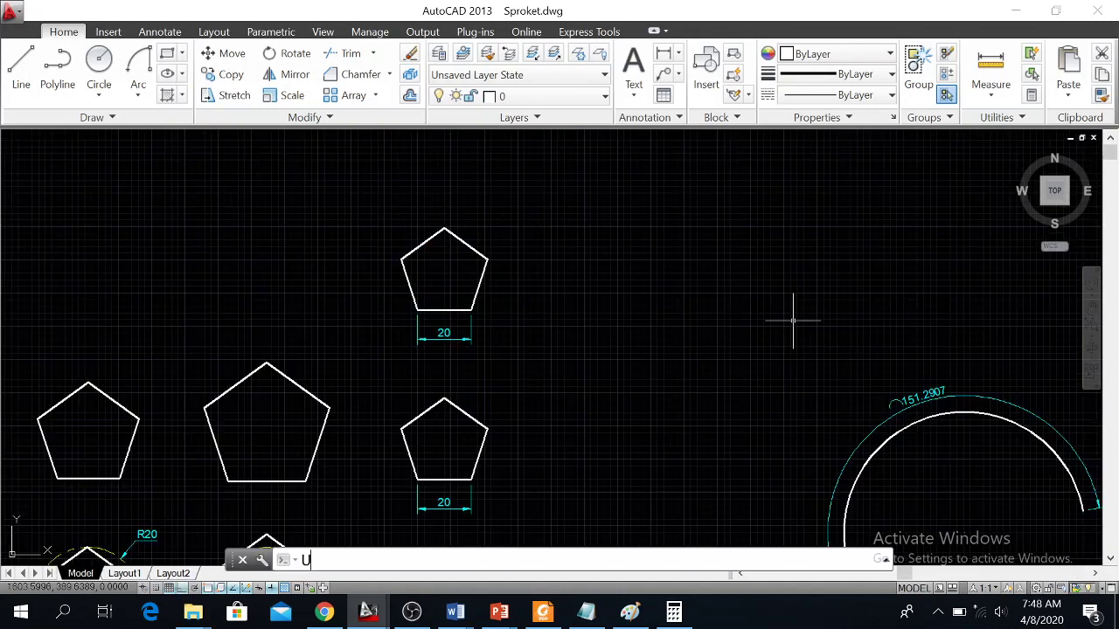
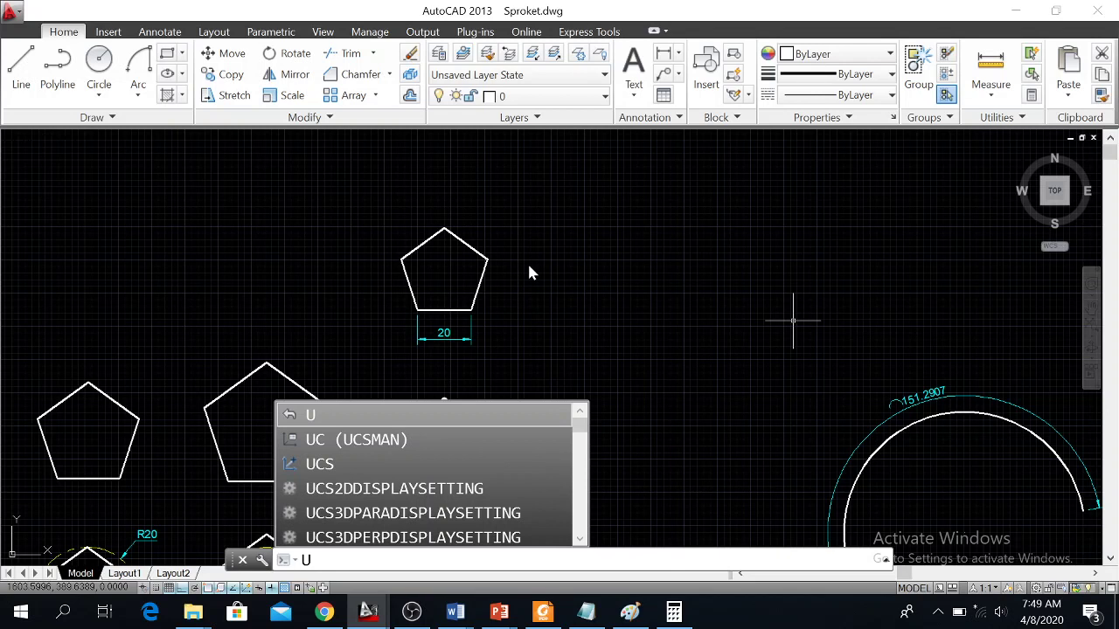
# Step: Add an aligned dimension to the lower-right slanted side of the uppermost pentagon, placed just outside it
pyautogui.press('Return')
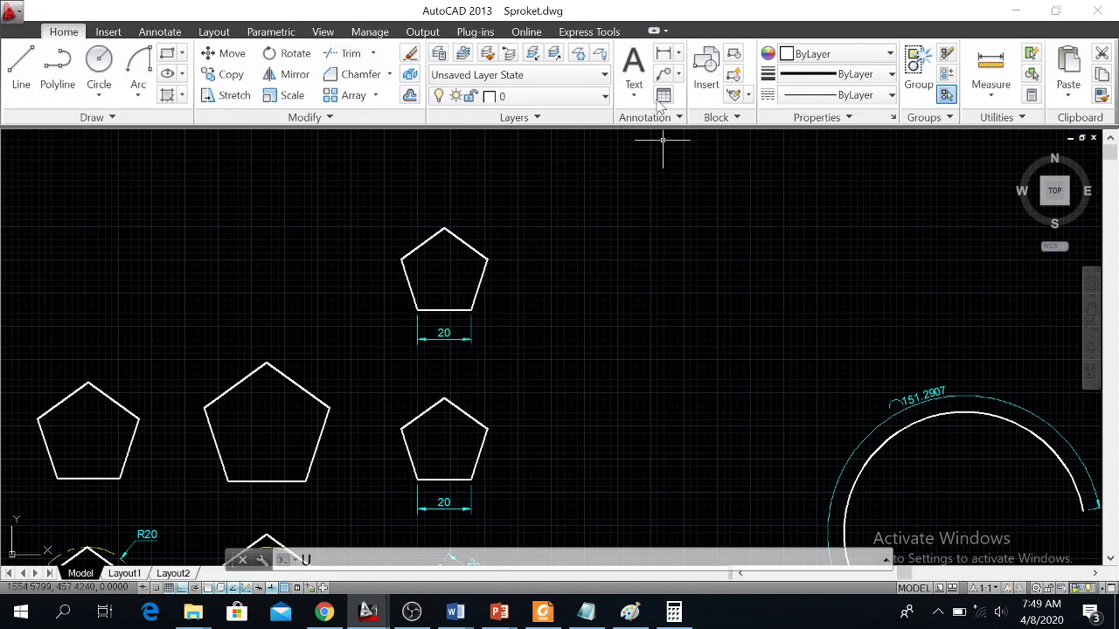
pyautogui.click(679, 54)
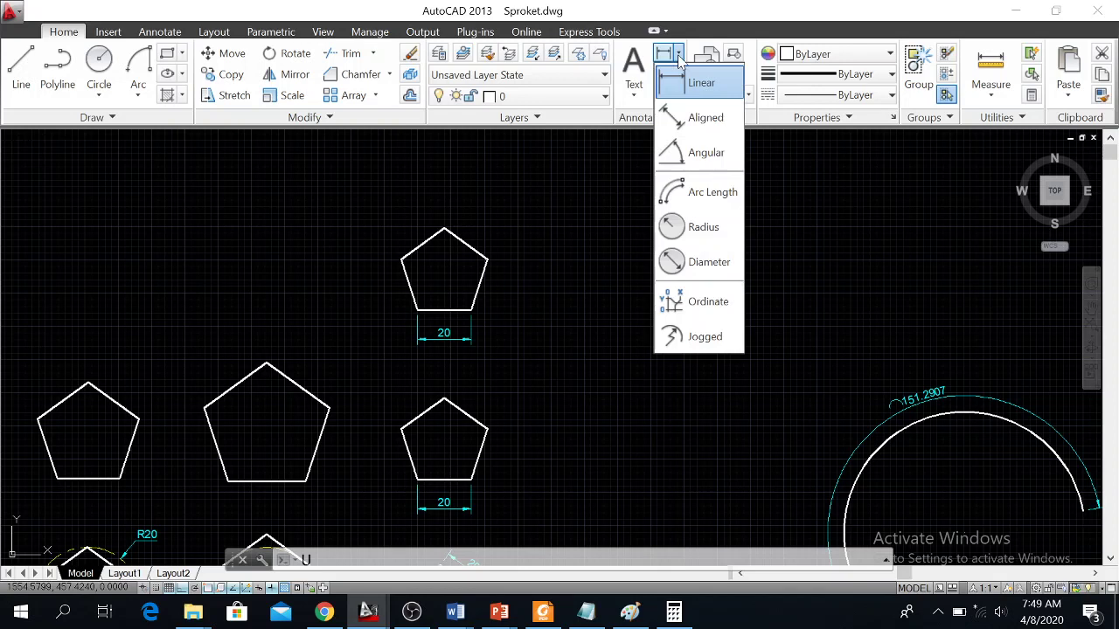
pyautogui.click(694, 117)
pyautogui.click(472, 310)
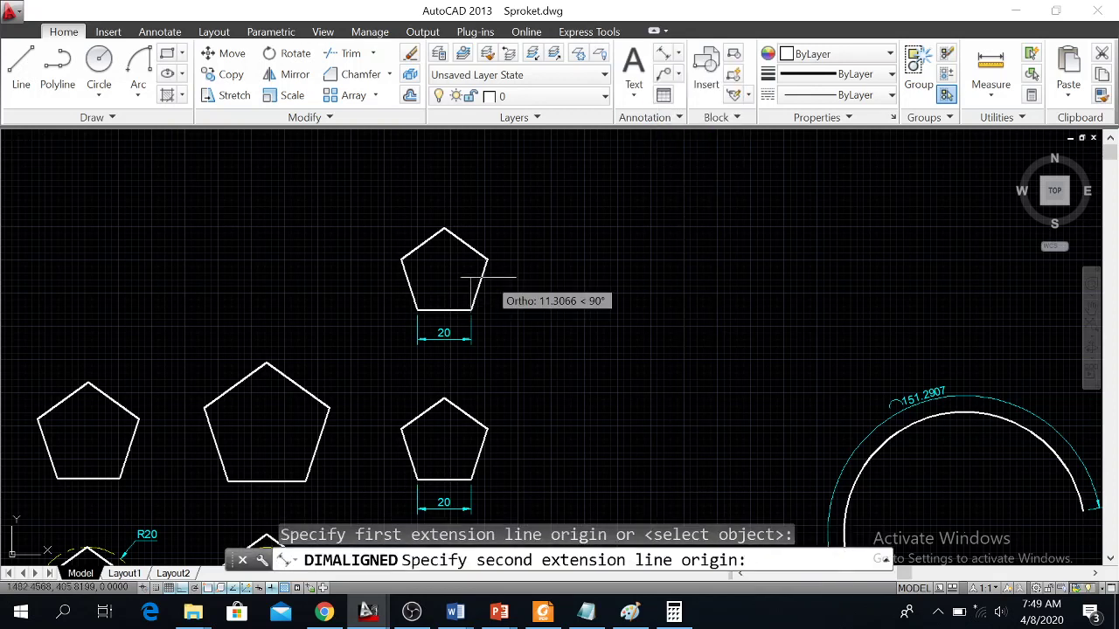
pyautogui.click(487, 261)
pyautogui.click(510, 297)
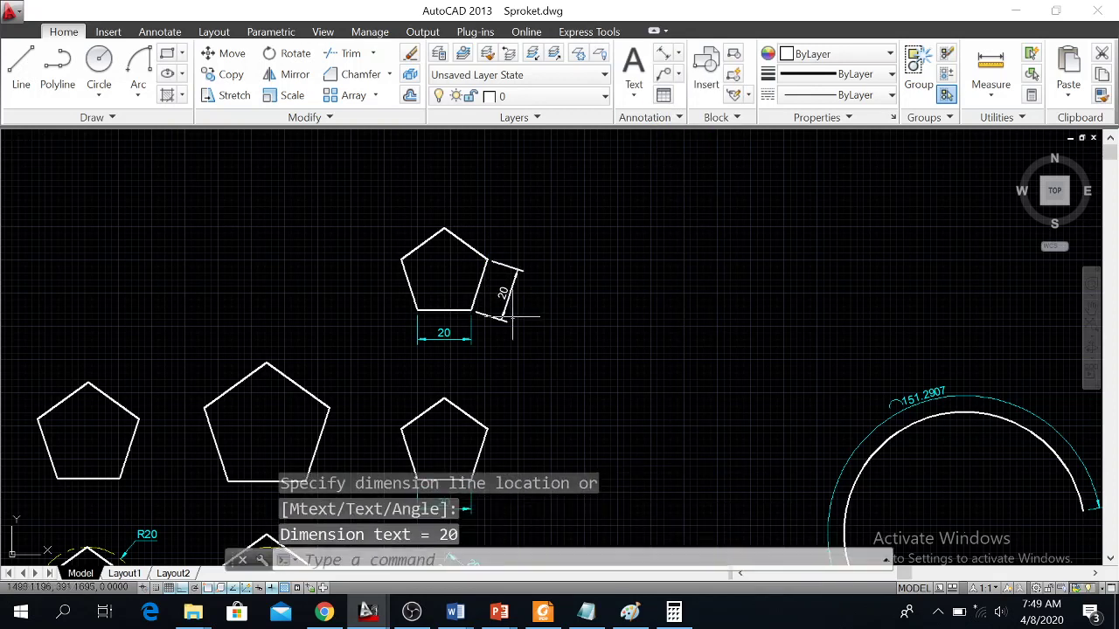
# Step: Assign the uppermost pentagon's aligned dimension to the dimensi layer and clear the selection
pyautogui.click(535, 328)
pyautogui.click(504, 276)
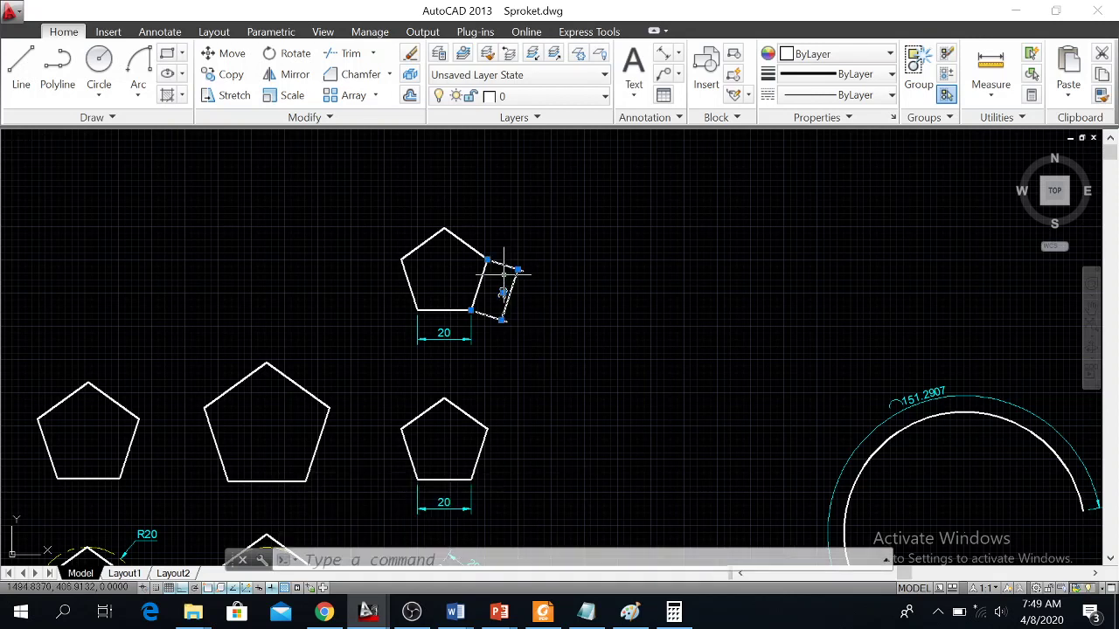
pyautogui.click(599, 98)
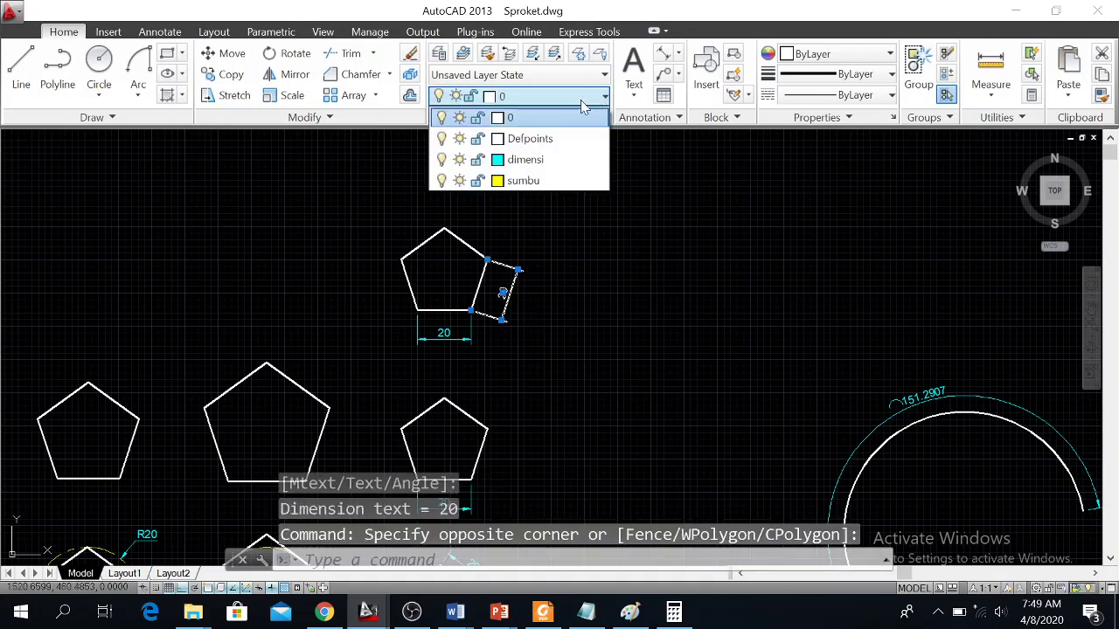
pyautogui.click(530, 162)
pyautogui.press('Escape')
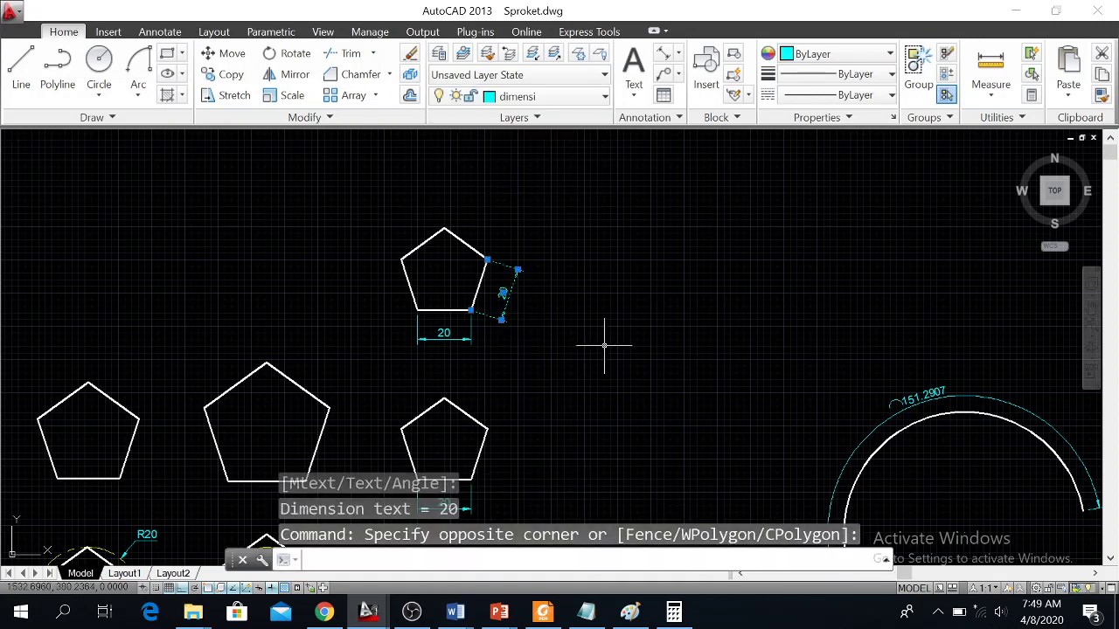
pyautogui.press('Escape')
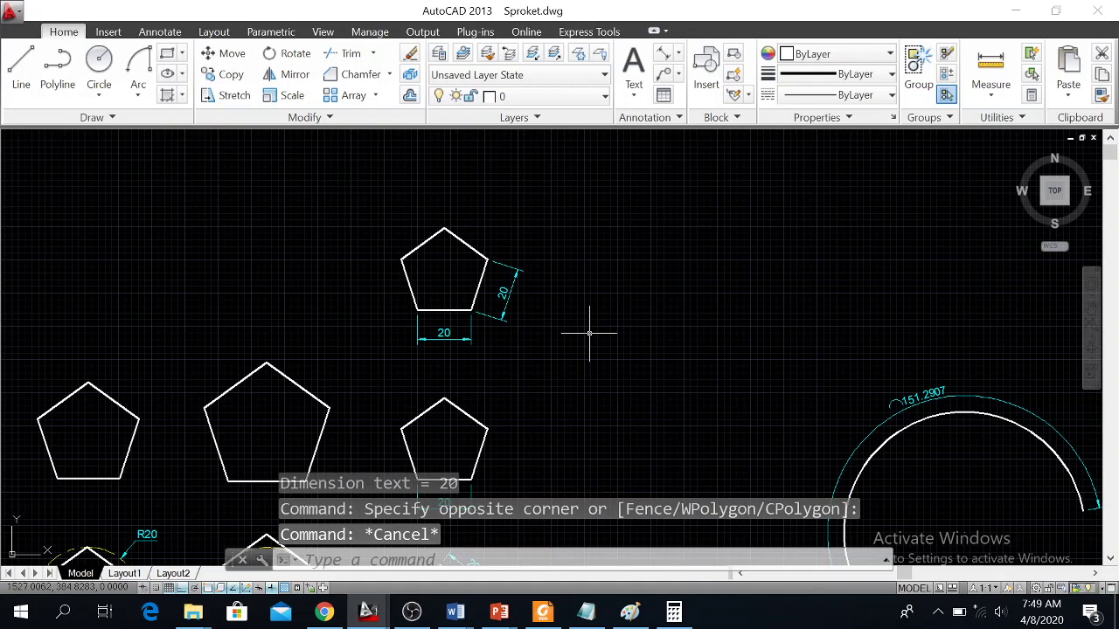
pyautogui.click(291, 98)
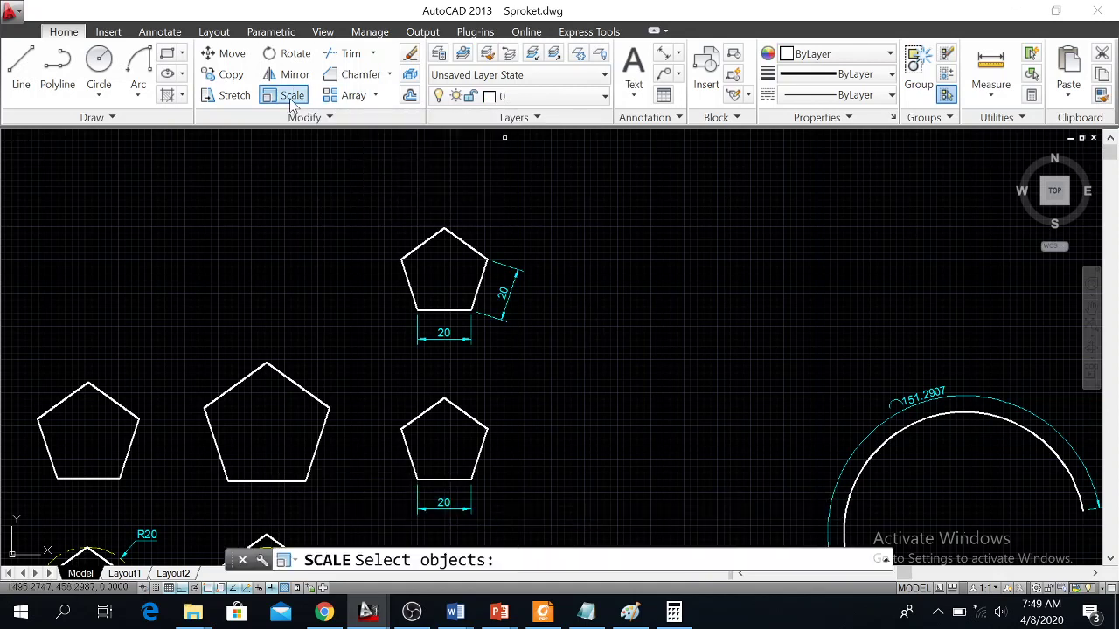
pyautogui.click(362, 200)
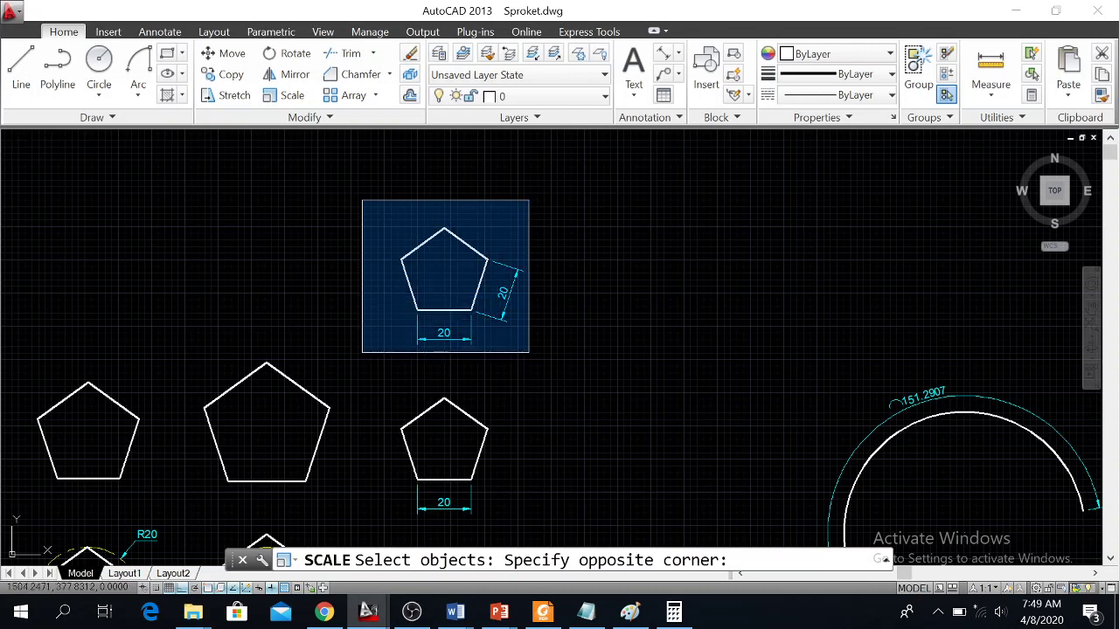
pyautogui.click(529, 353)
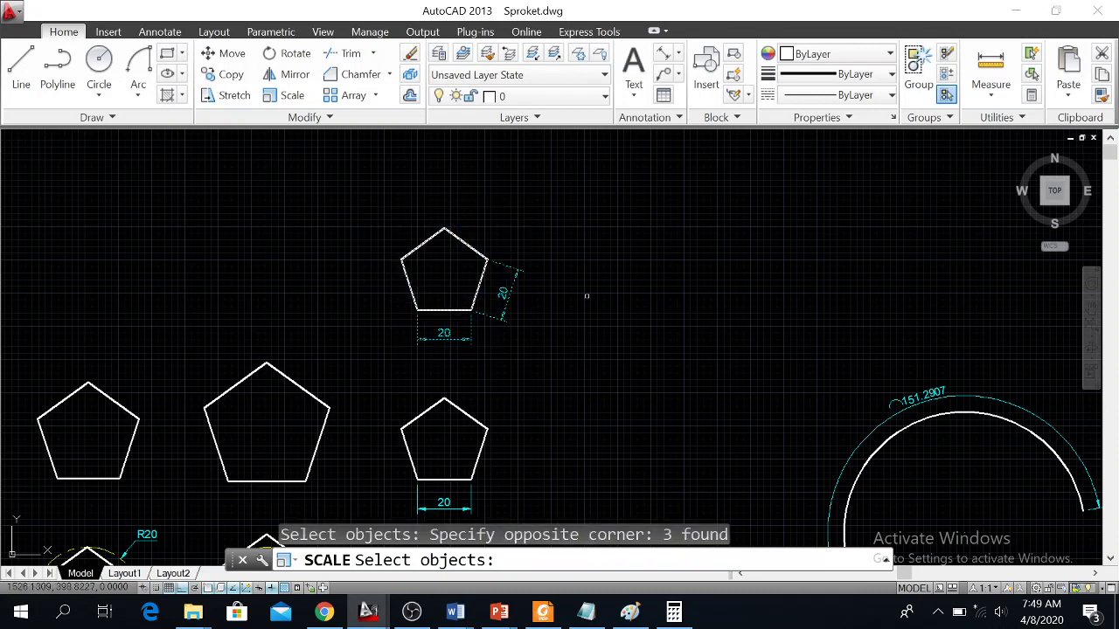
pyautogui.press('Return')
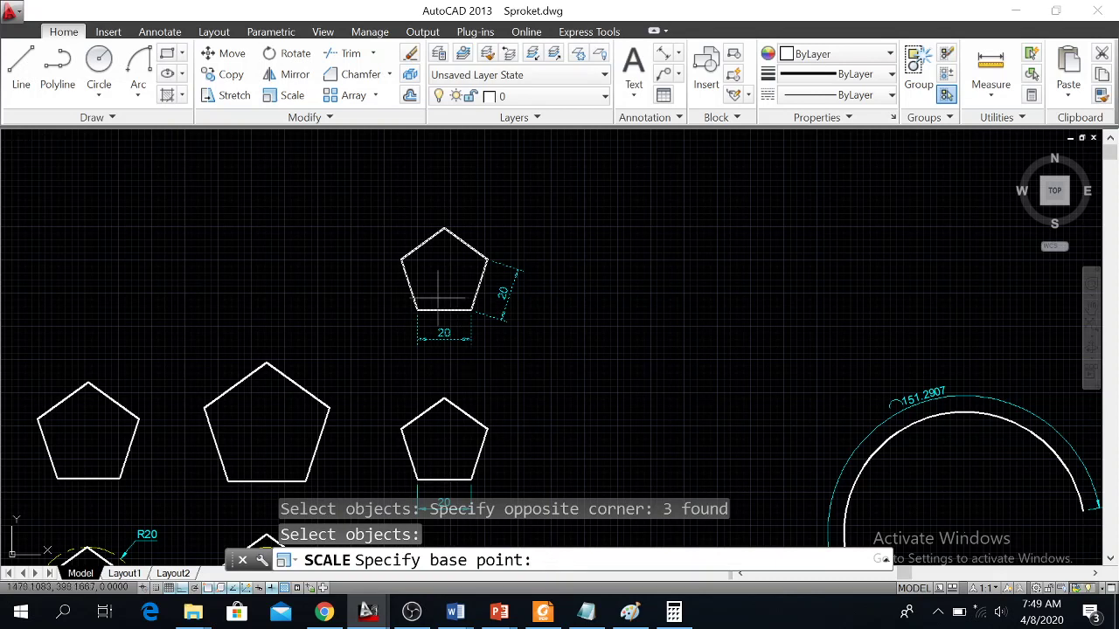
pyautogui.scroll(6, 416, 307)
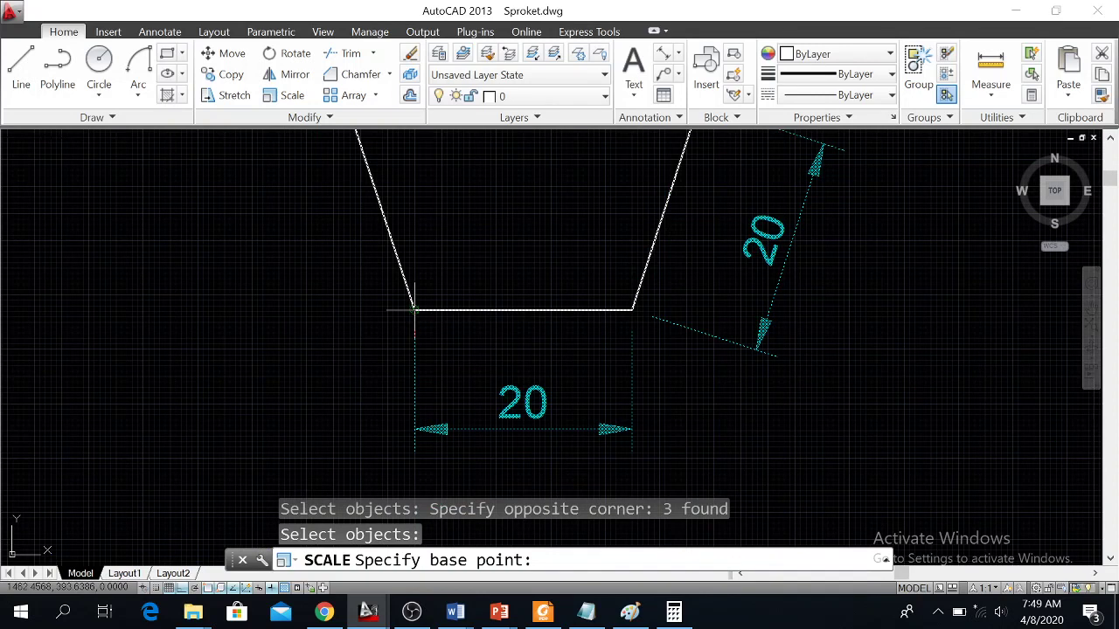
pyautogui.scroll(-6, 416, 308)
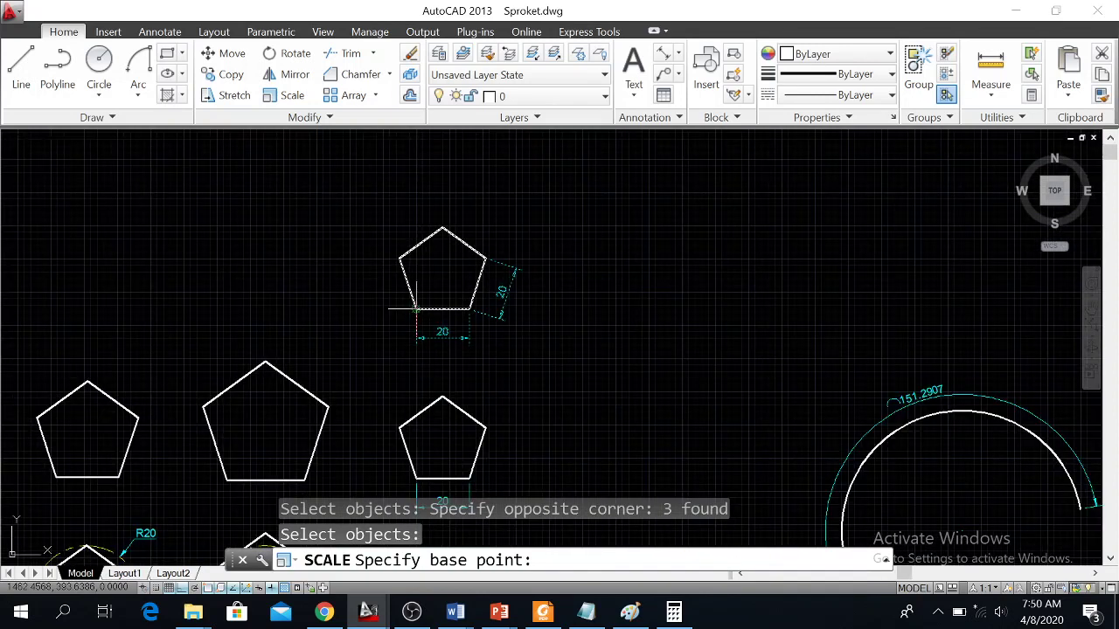
pyautogui.click(416, 307)
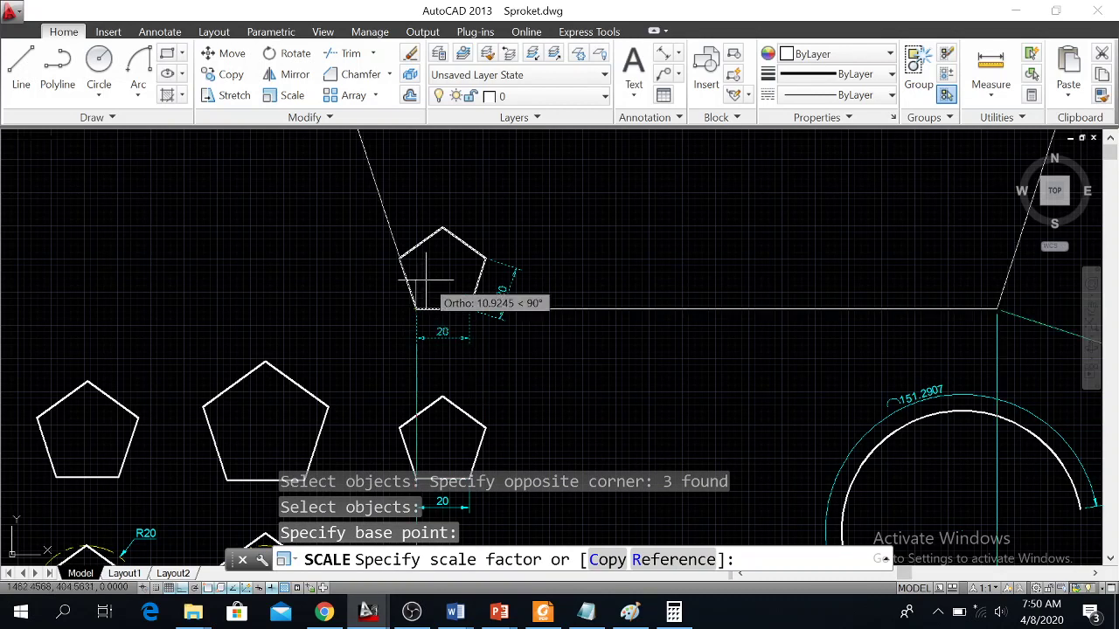
pyautogui.press('F8')
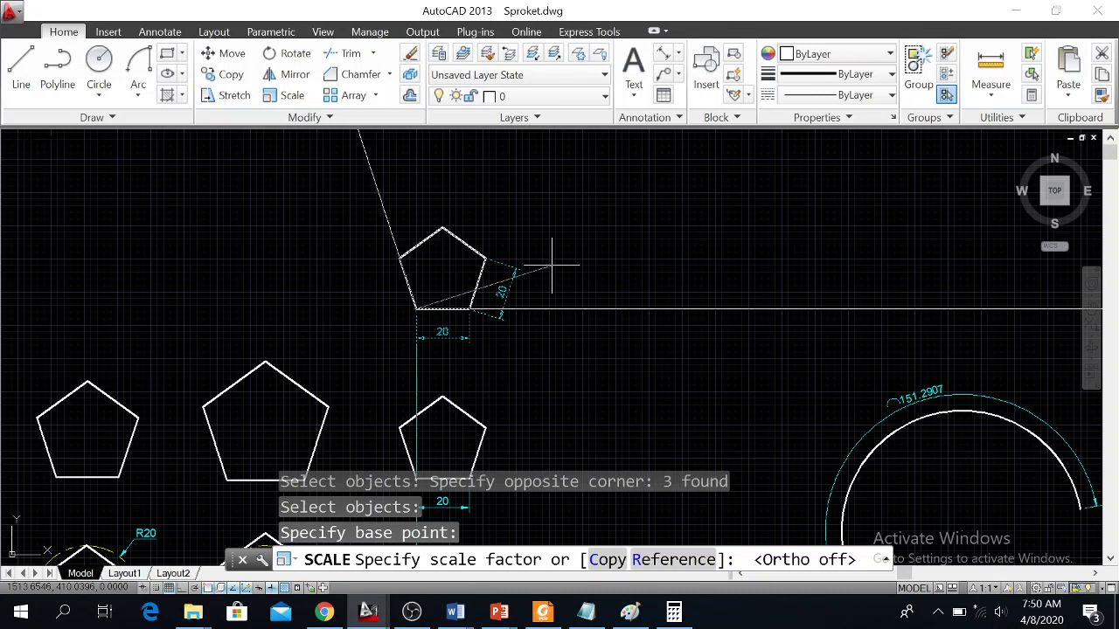
pyautogui.press('Escape')
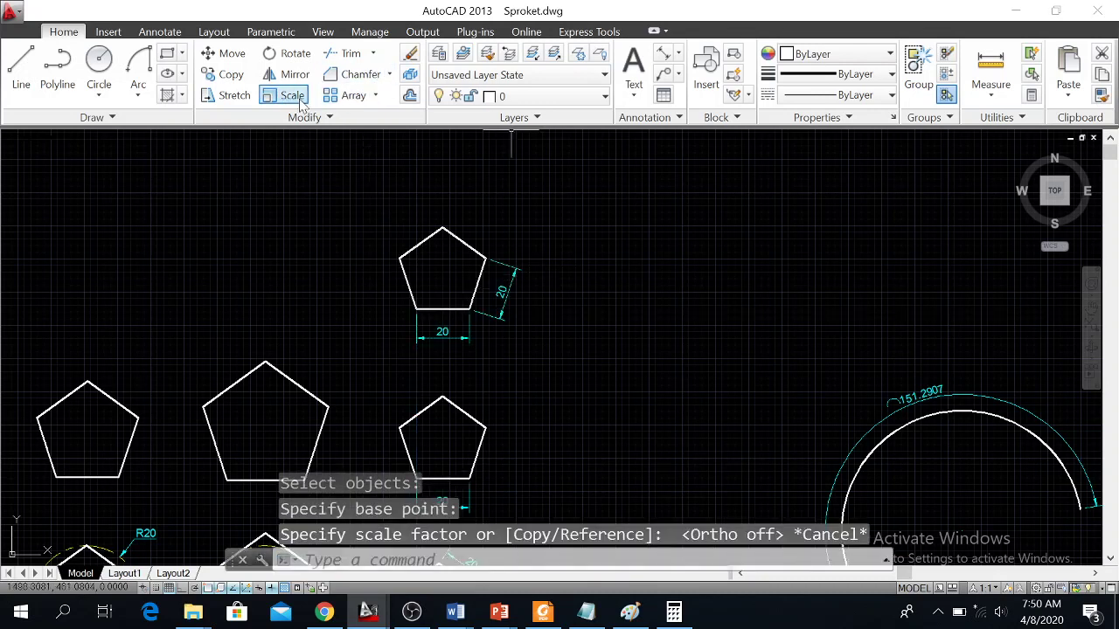
pyautogui.click(293, 95)
pyautogui.click(371, 204)
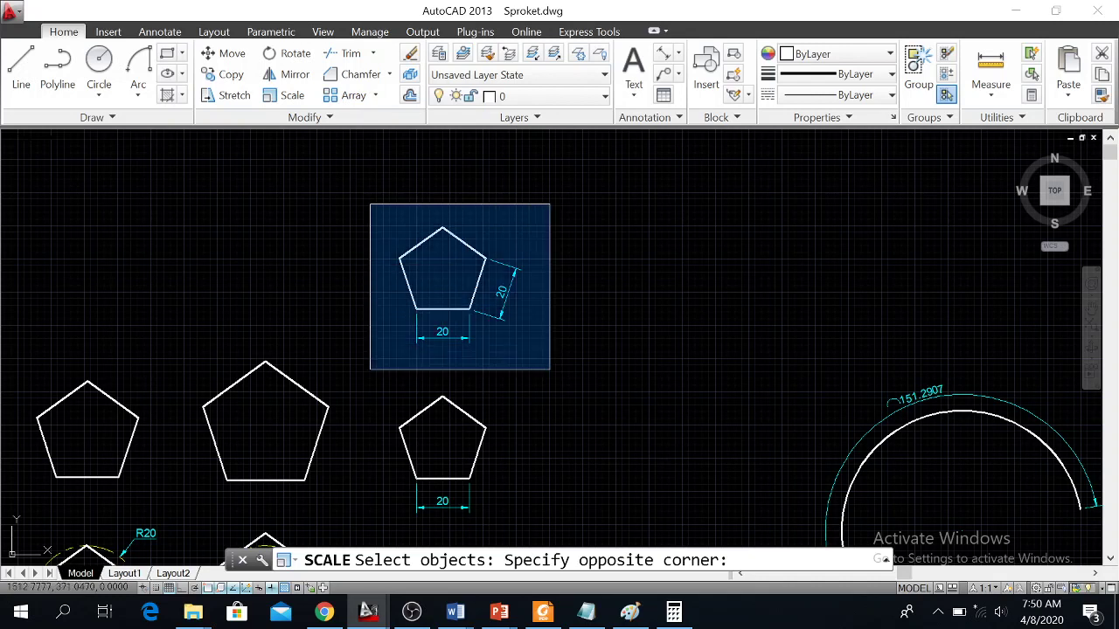
pyautogui.click(549, 369)
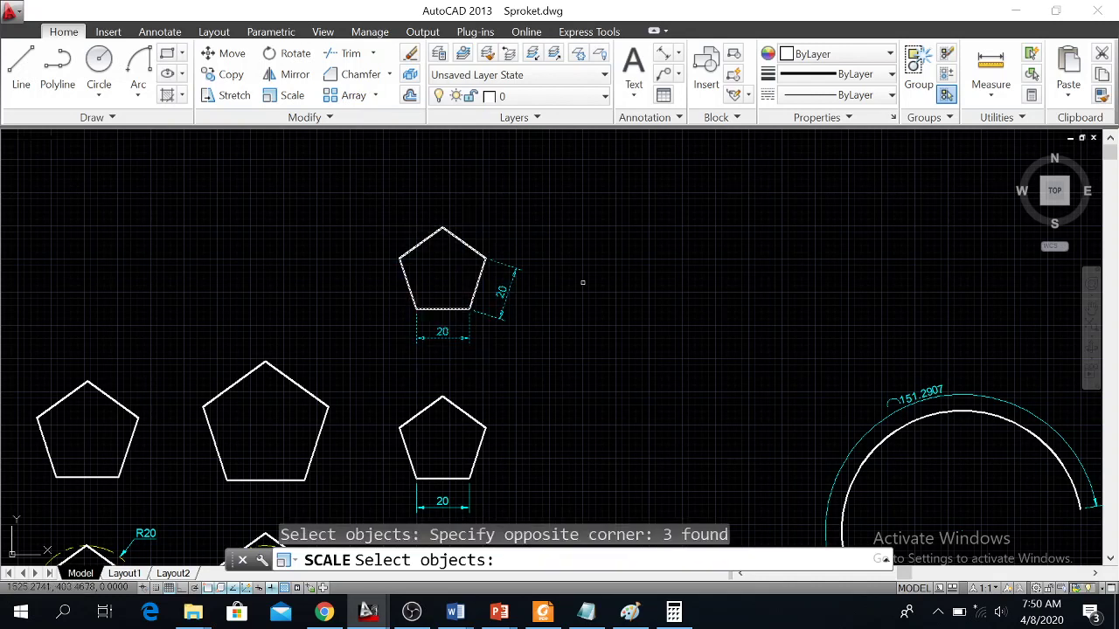
pyautogui.press('Escape')
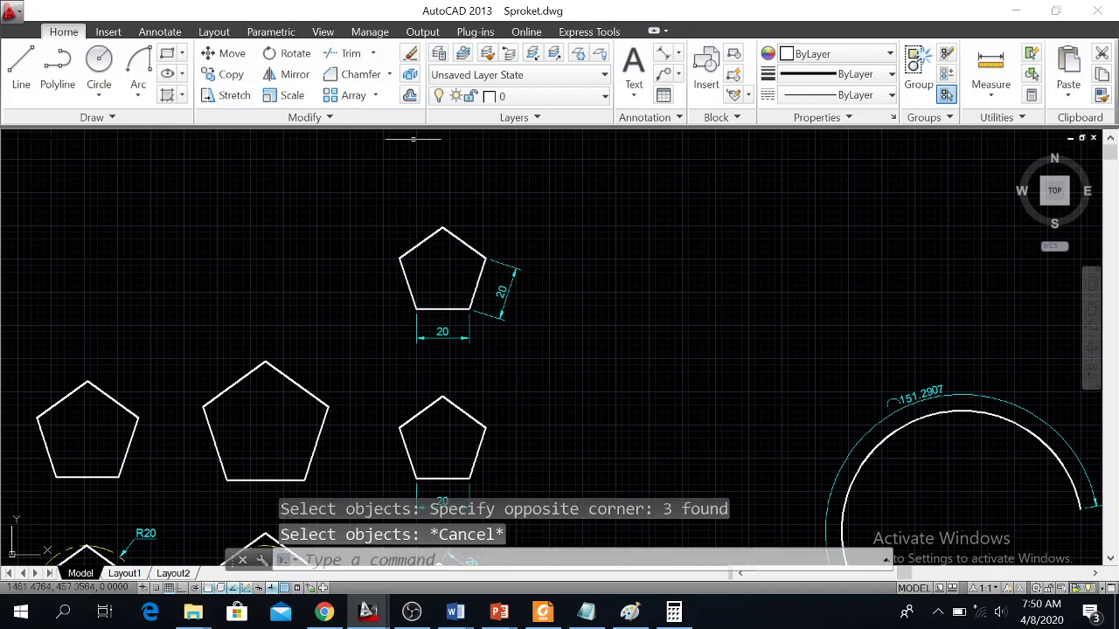
# Step: Scale the uppermost pentagon together with its two dimensions by a factor of 2 from the pentagon's lower-left vertex
pyautogui.click(292, 95)
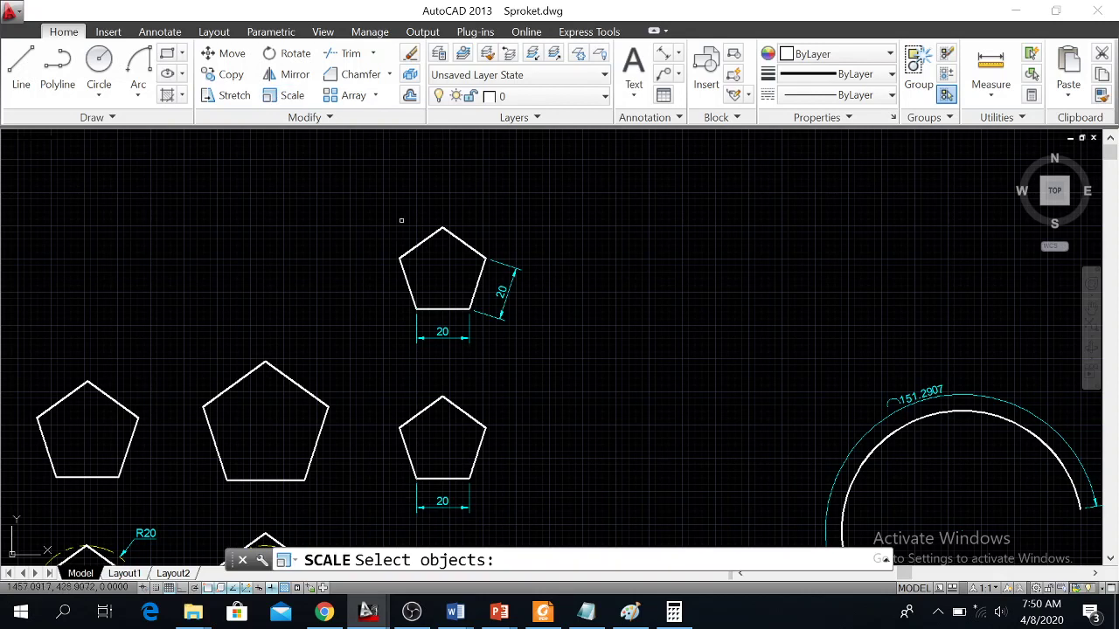
pyautogui.click(373, 207)
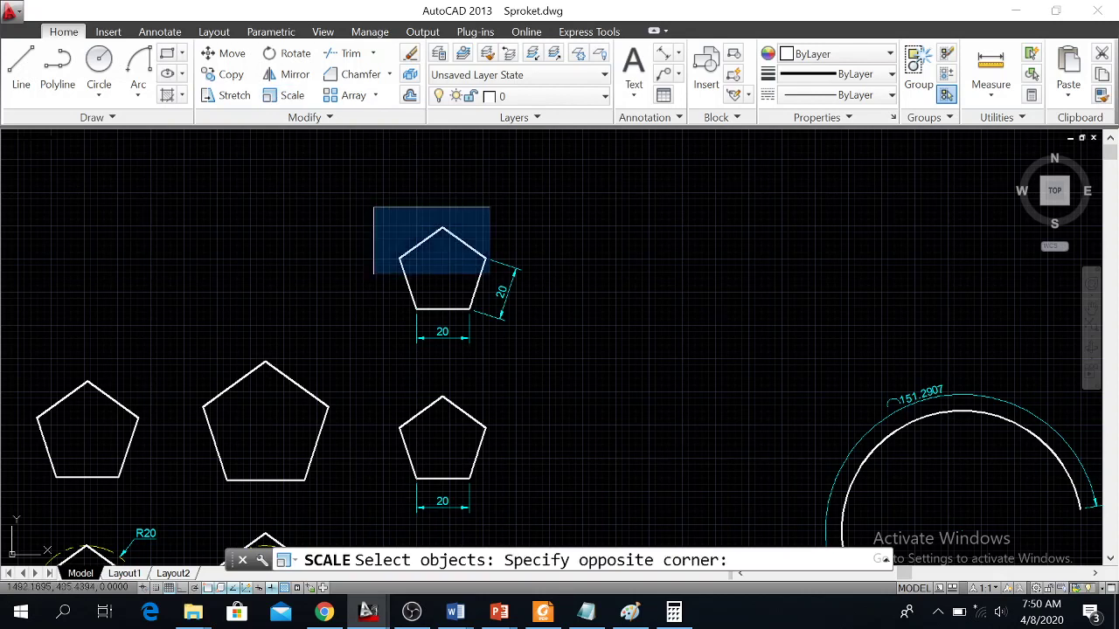
pyautogui.click(575, 367)
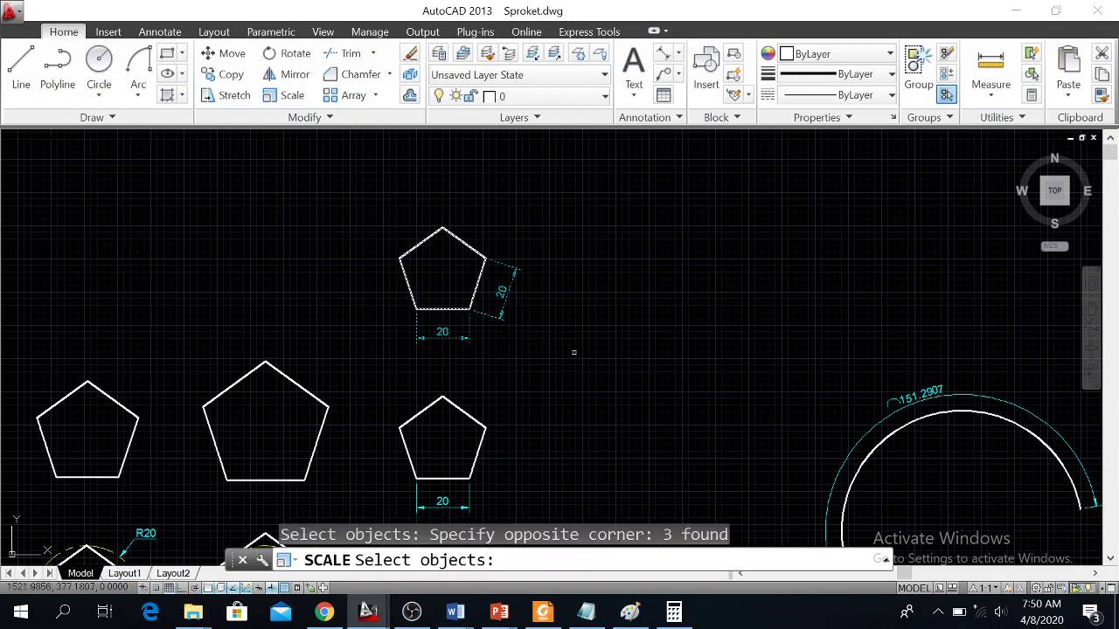
pyautogui.press('Return')
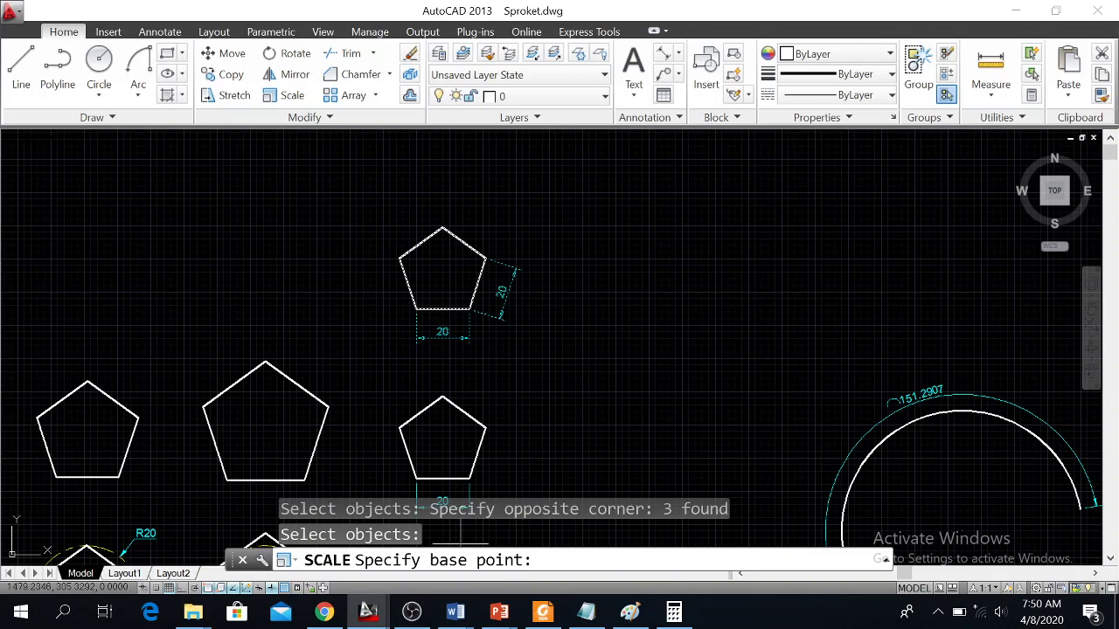
pyautogui.click(416, 308)
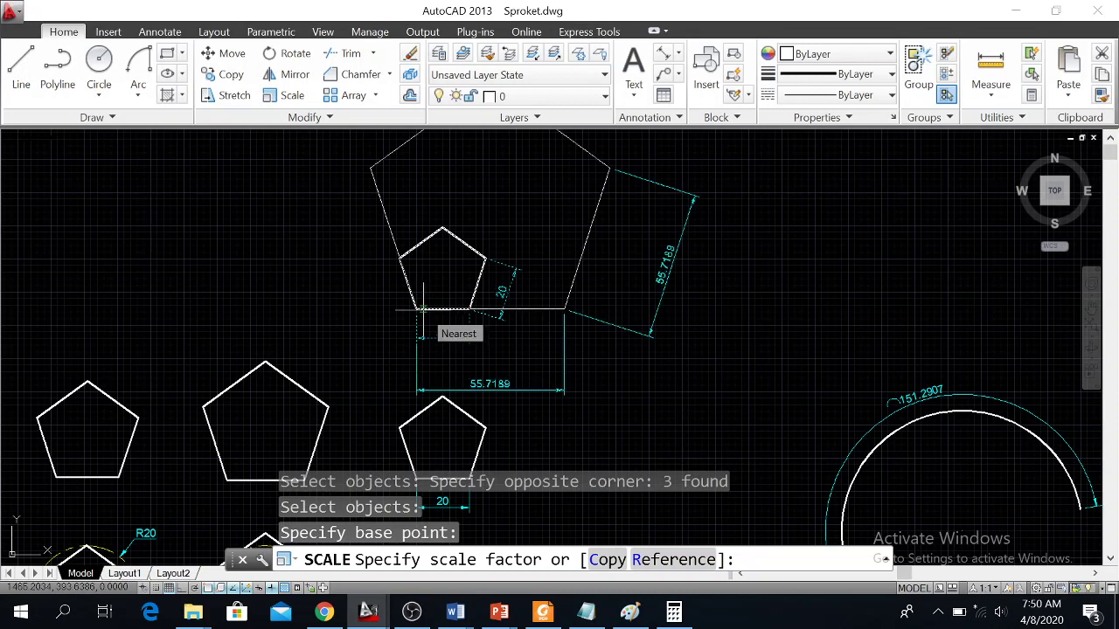
pyautogui.write('2')
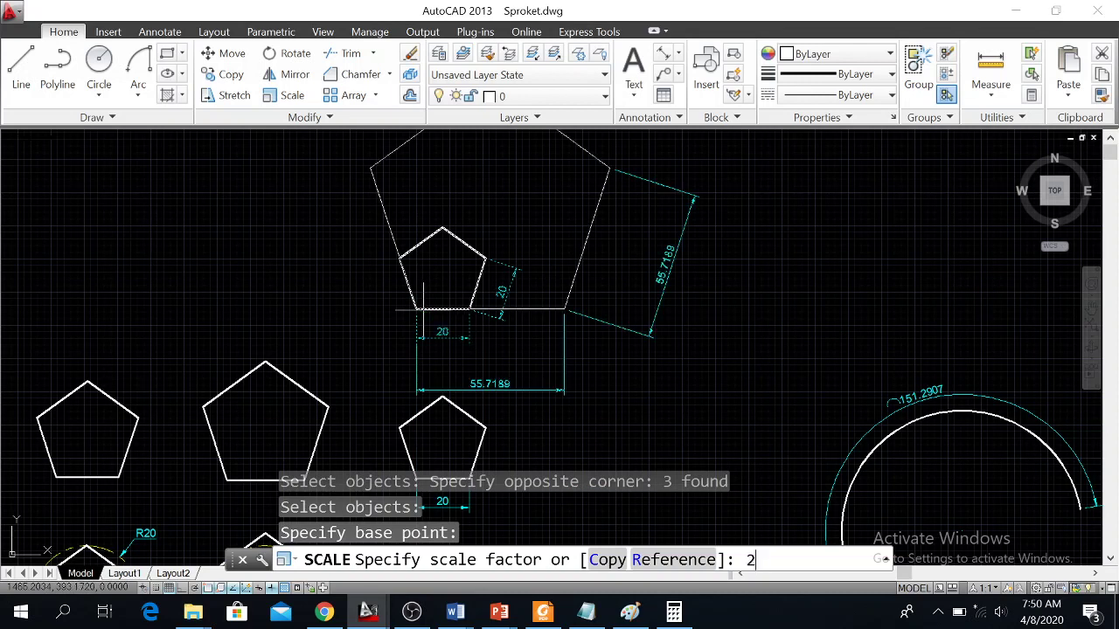
pyautogui.press('Return')
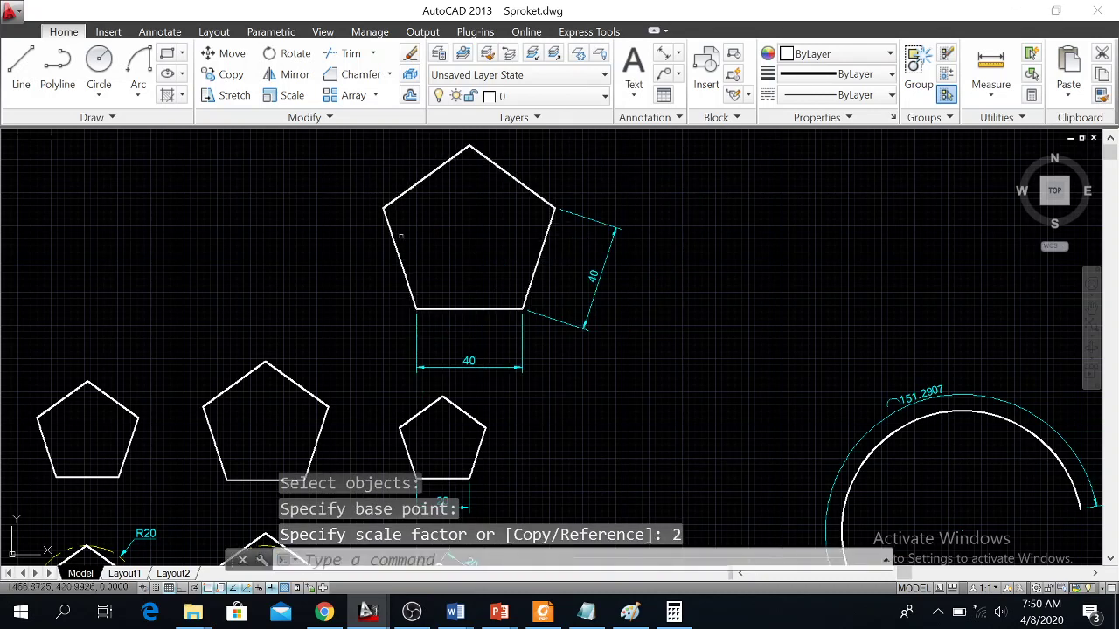
# Step: Scale the enlarged pentagon and its two dimensions by a factor of 0.5, using the pentagon's leftmost vertex as base point
pyautogui.moveTo(573, 220)
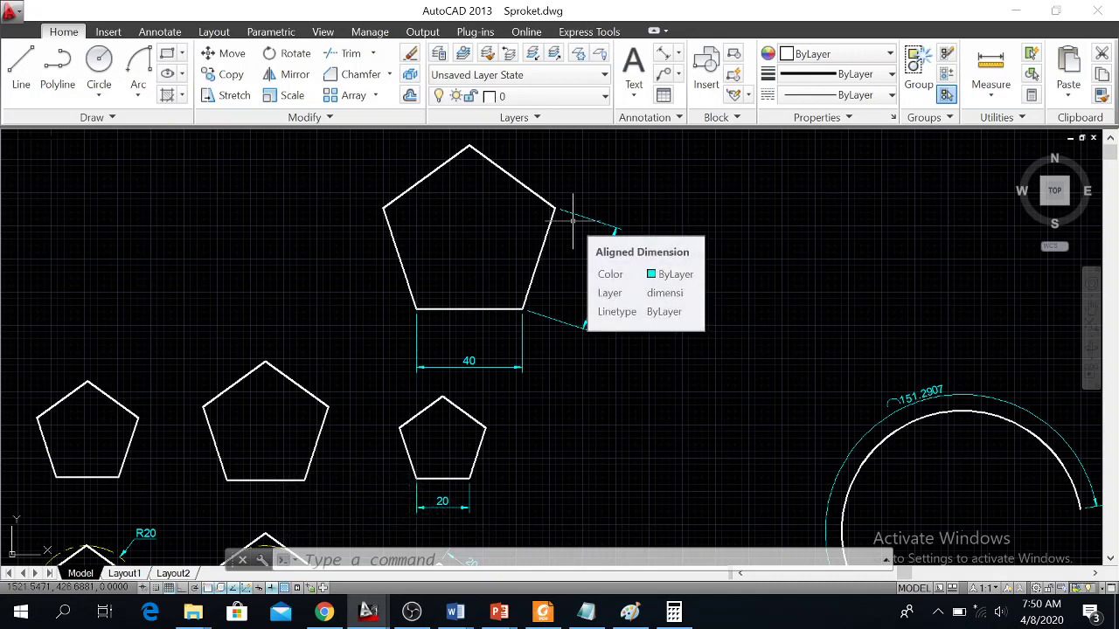
pyautogui.moveTo(556, 208); pyautogui.dragTo(562, 241, button='middle')
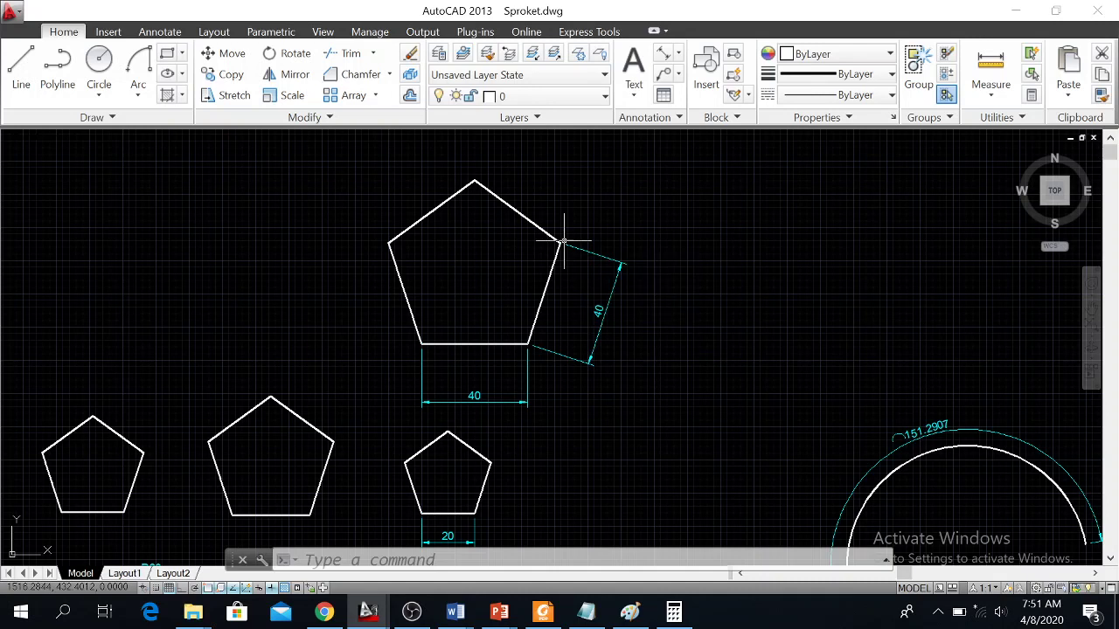
pyautogui.click(292, 95)
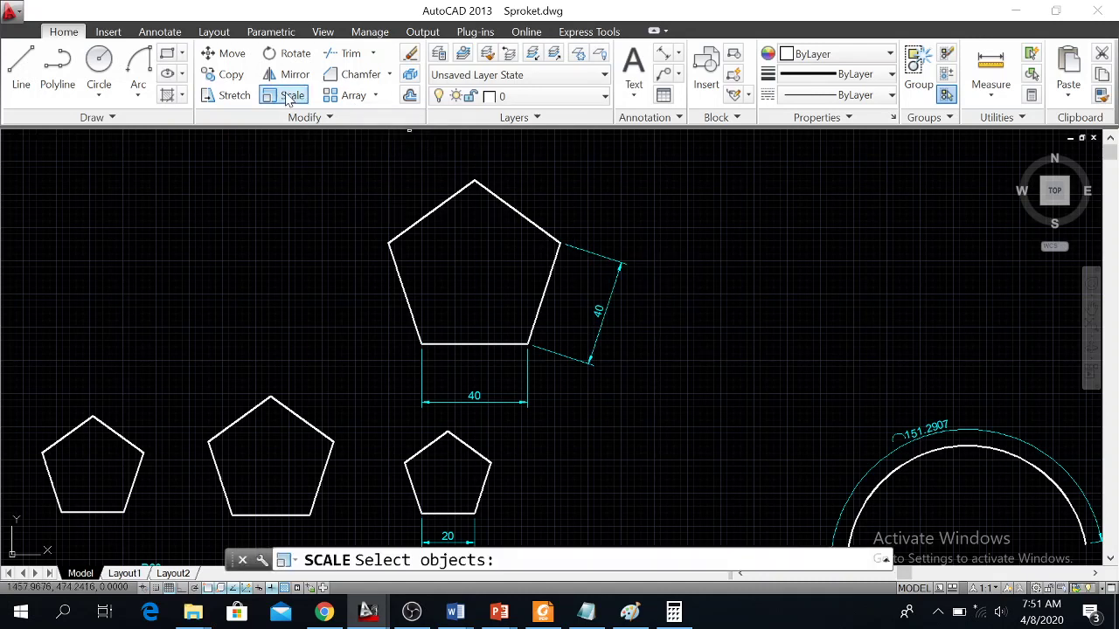
pyautogui.click(358, 157)
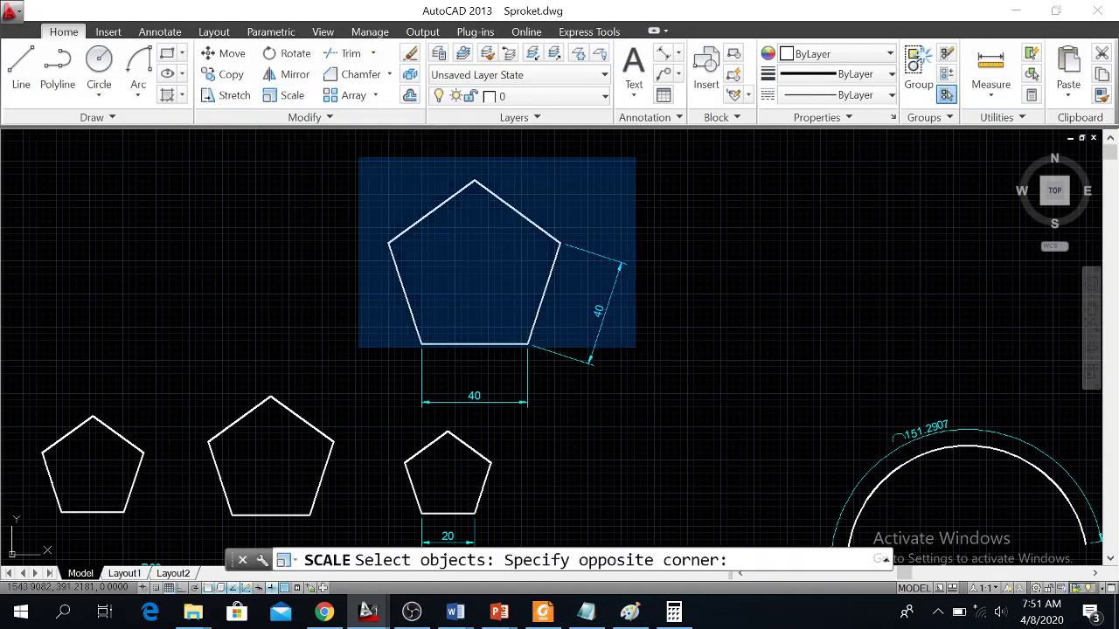
pyautogui.click(655, 413)
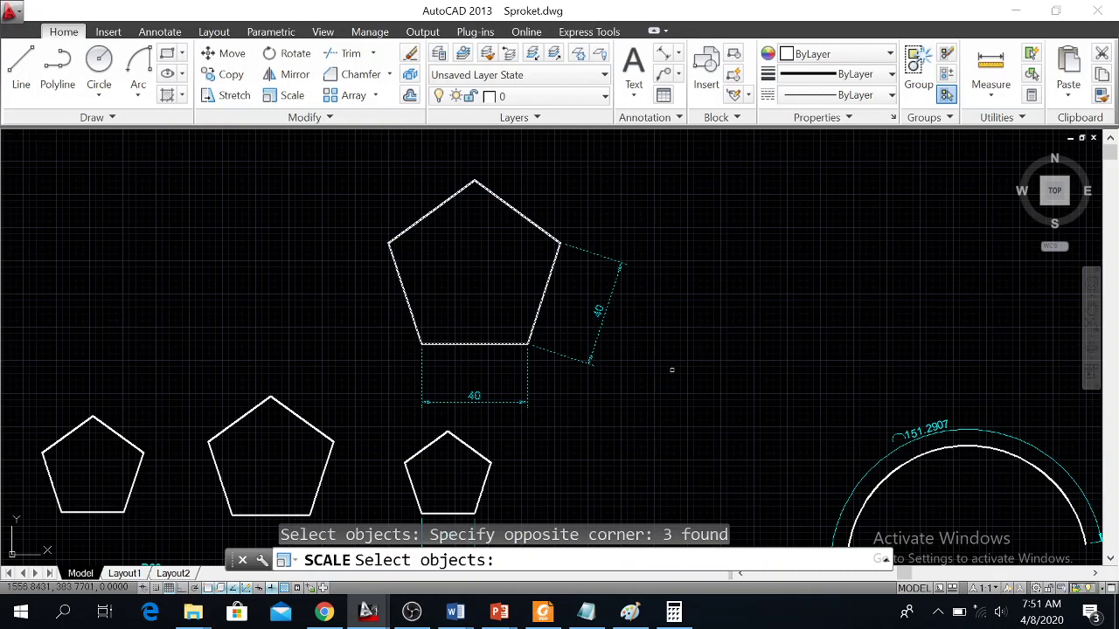
pyautogui.press('Return')
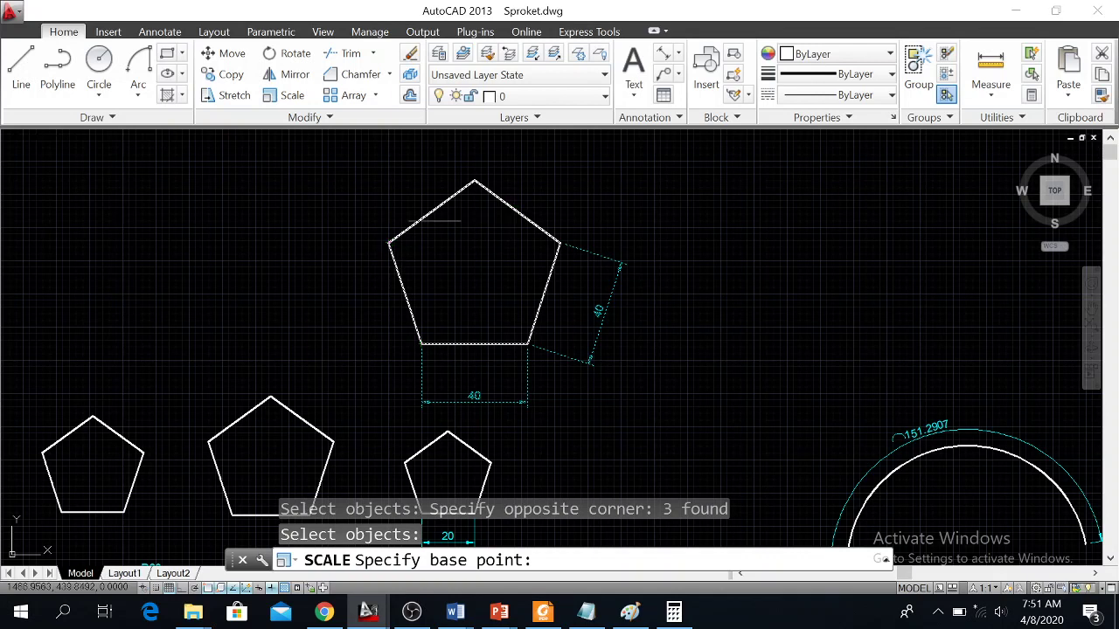
pyautogui.click(389, 243)
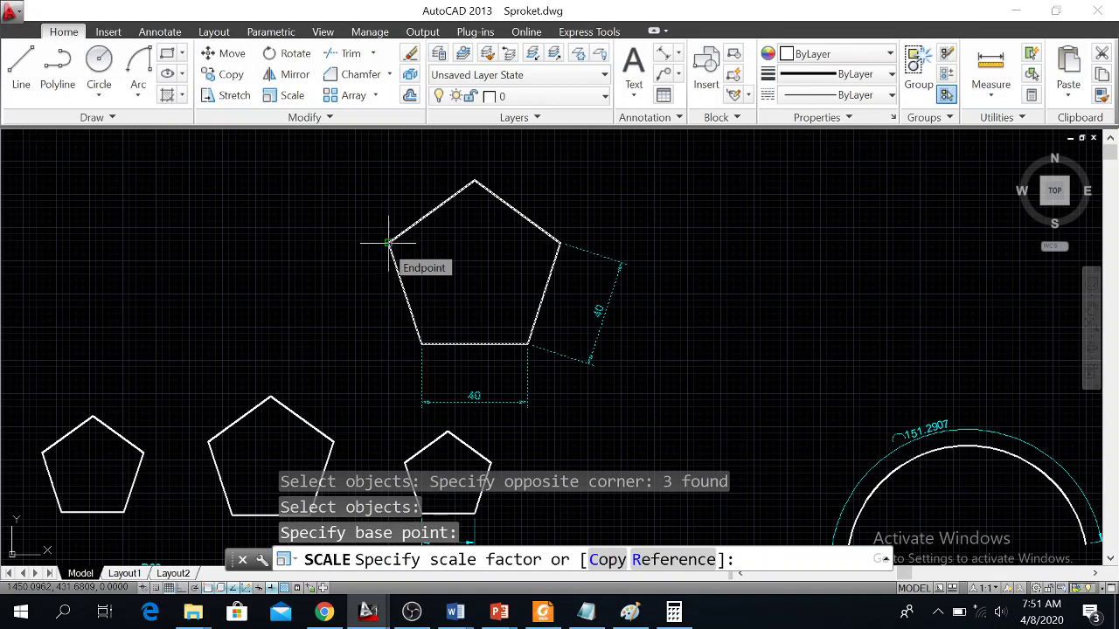
pyautogui.write('0.')
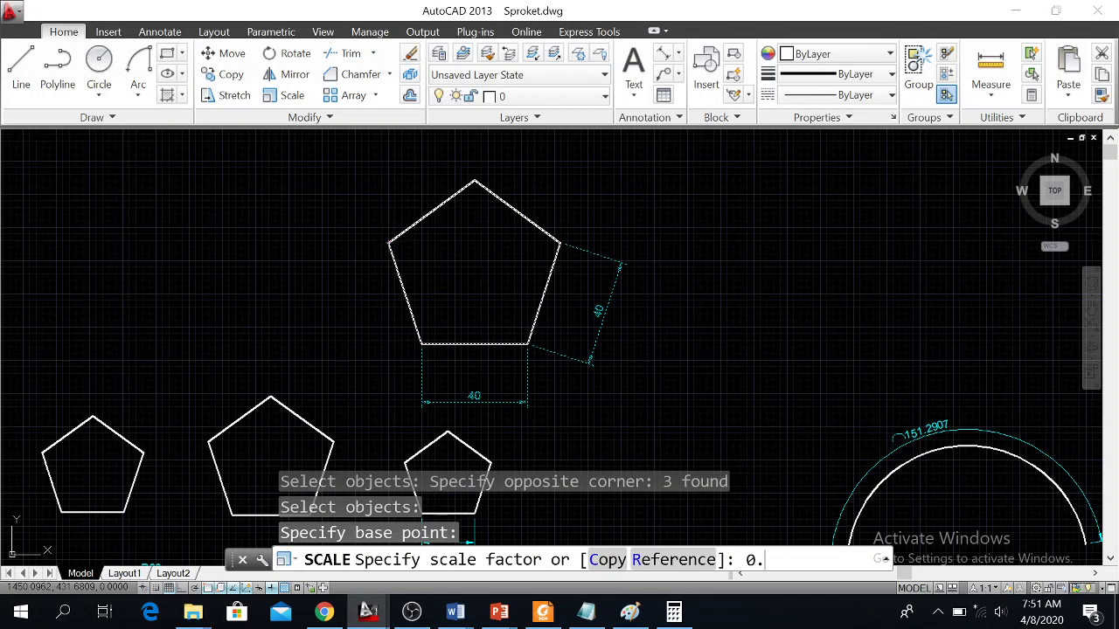
pyautogui.write('5')
pyautogui.press('Return')
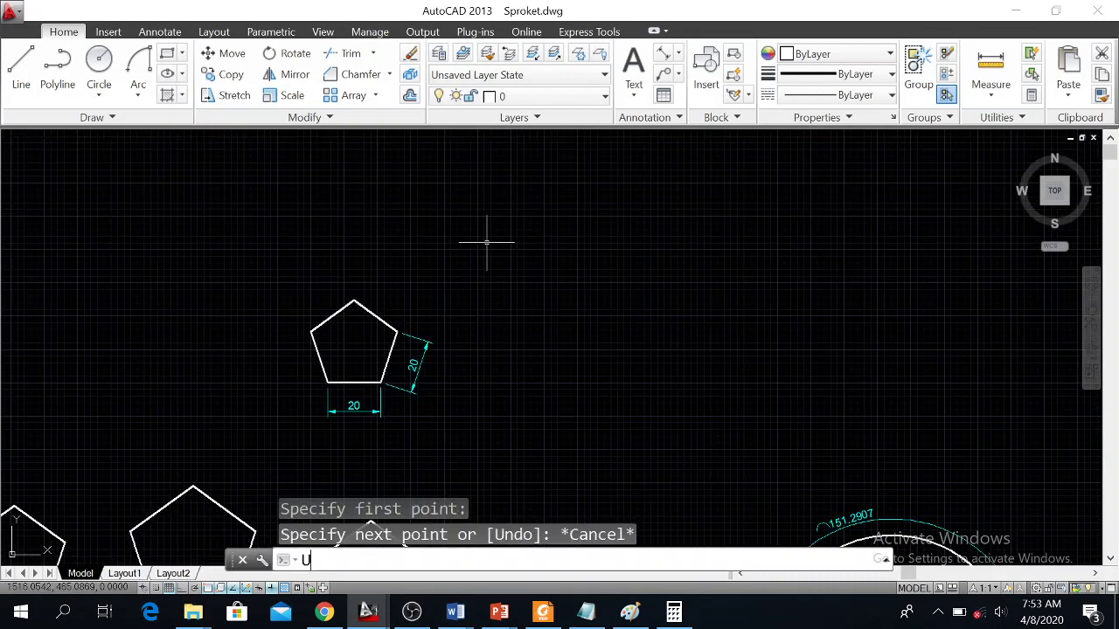
# Step: Draw a single horizontal line above the uppermost pentagon, extending past it on both sides, with Ortho on
pyautogui.write('U')
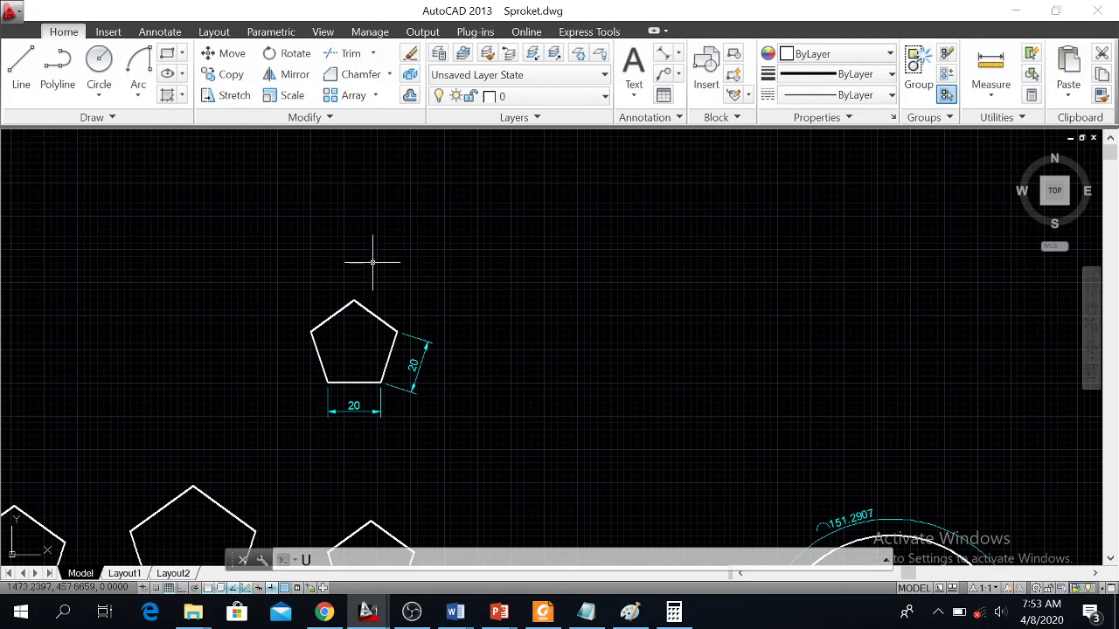
pyautogui.click(21, 70)
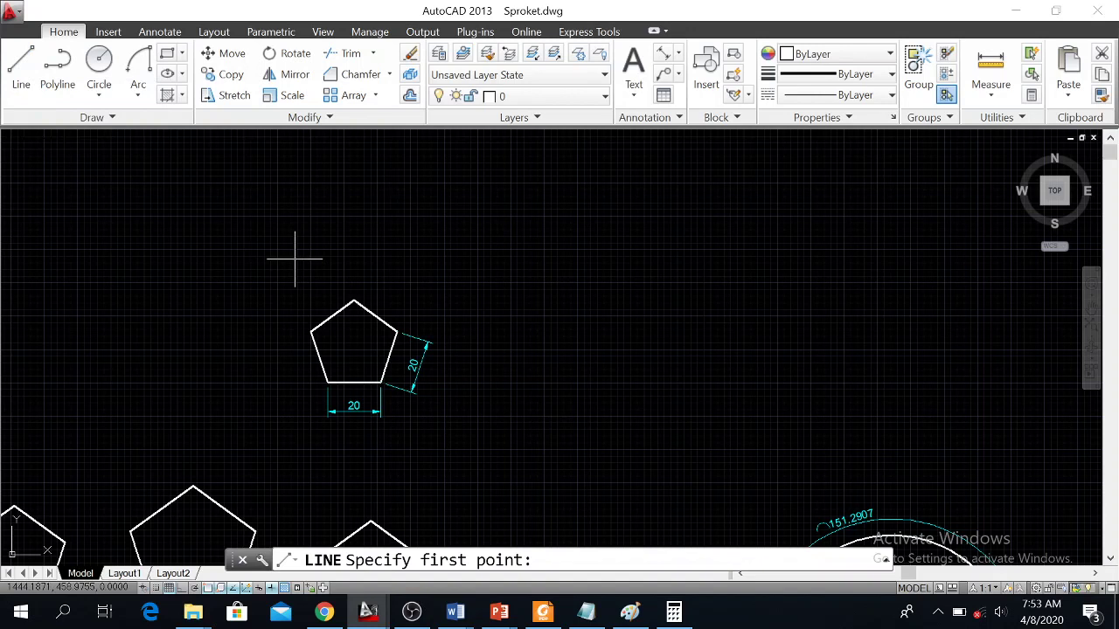
pyautogui.click(295, 258)
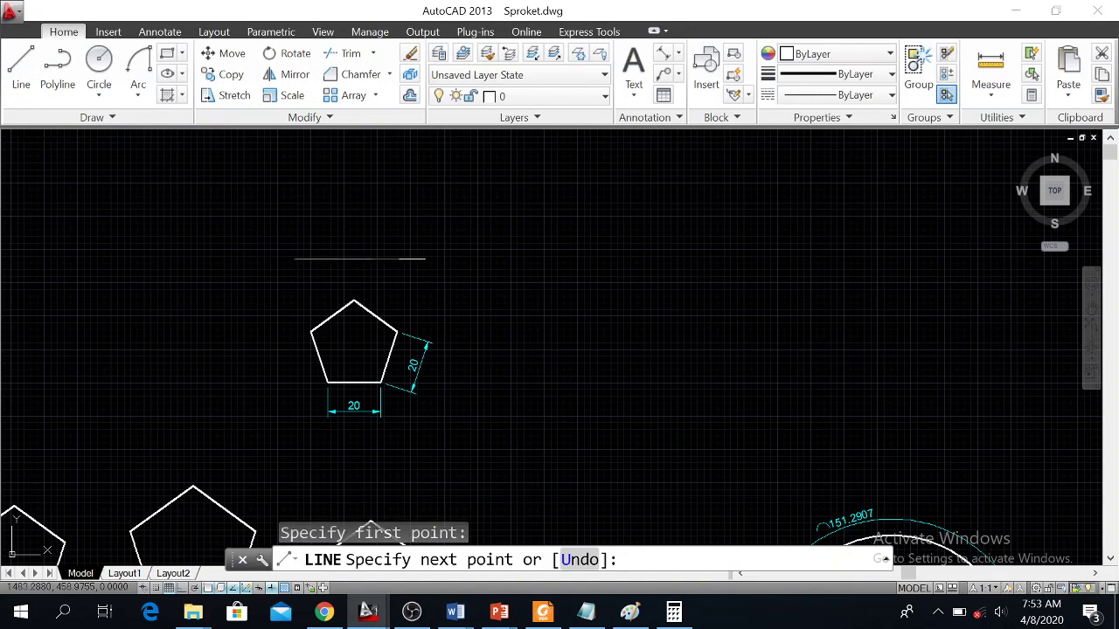
pyautogui.press('F8')
pyautogui.click(485, 259)
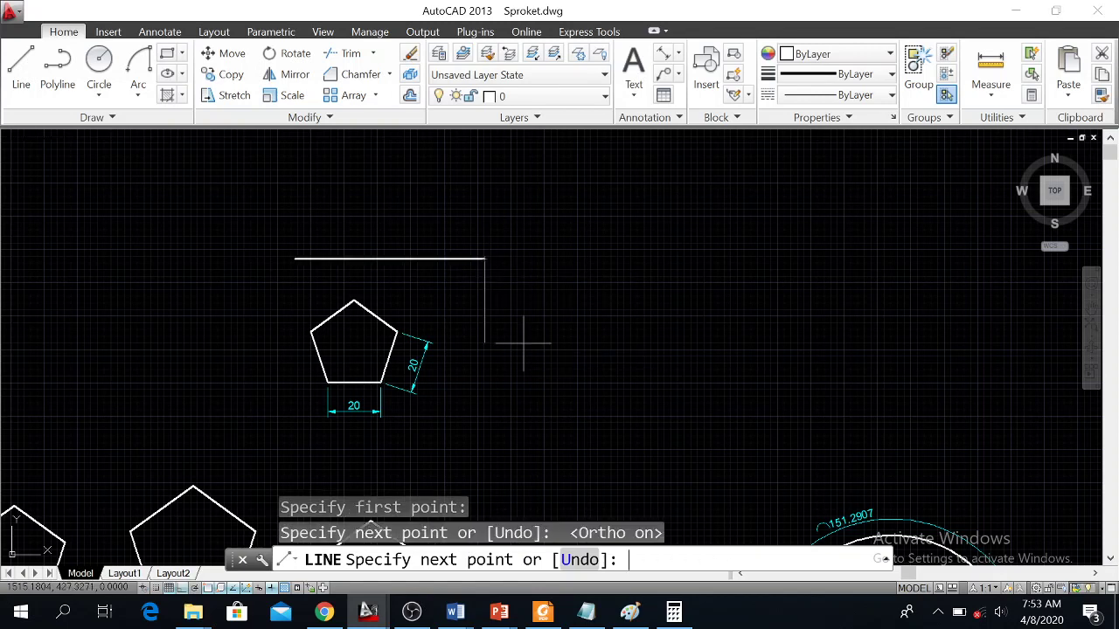
pyautogui.press('Escape')
# Step: Scale the pentagon and its two dimensions by reference from the lower-left vertex, using the distance to its apex, until the apex meets the line
pyautogui.scroll(2, 350, 336)
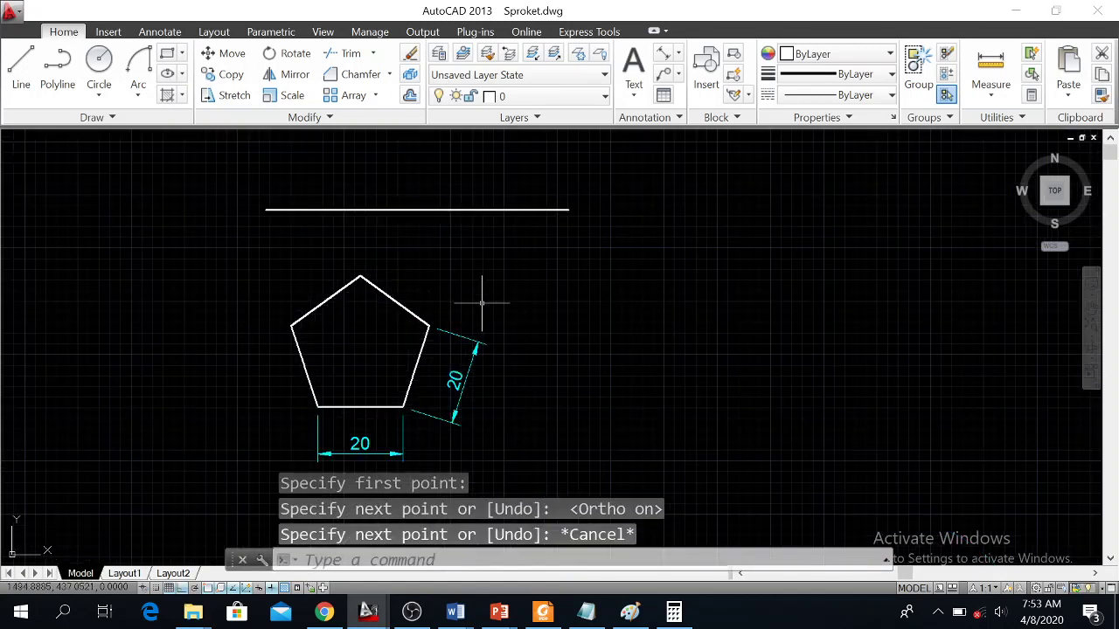
pyautogui.moveTo(474, 300); pyautogui.dragTo(516, 284, button='middle')
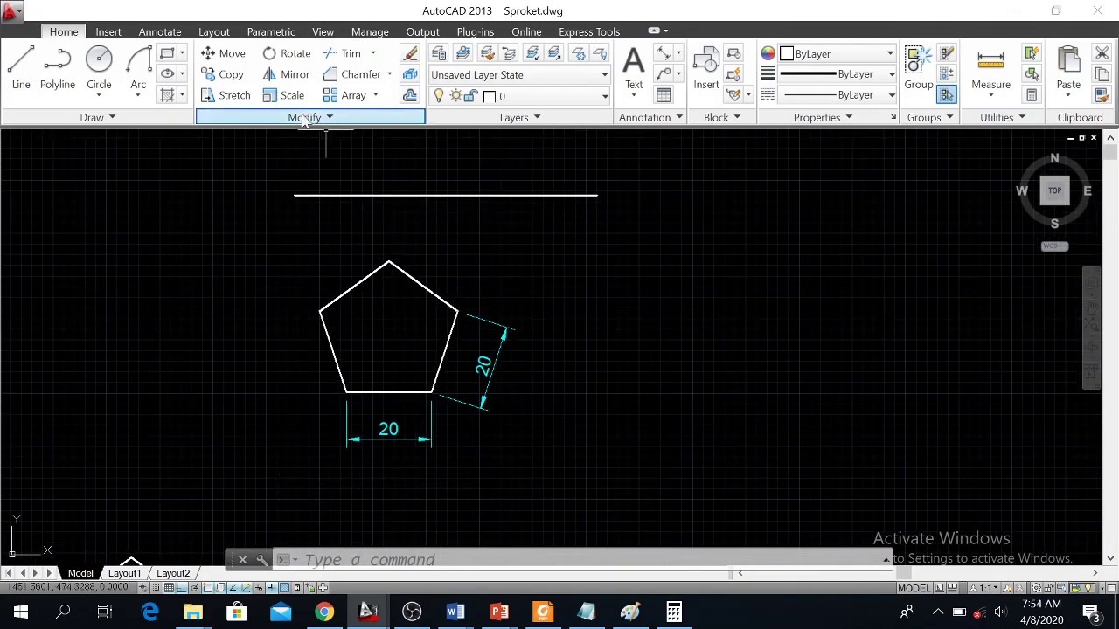
pyautogui.click(278, 96)
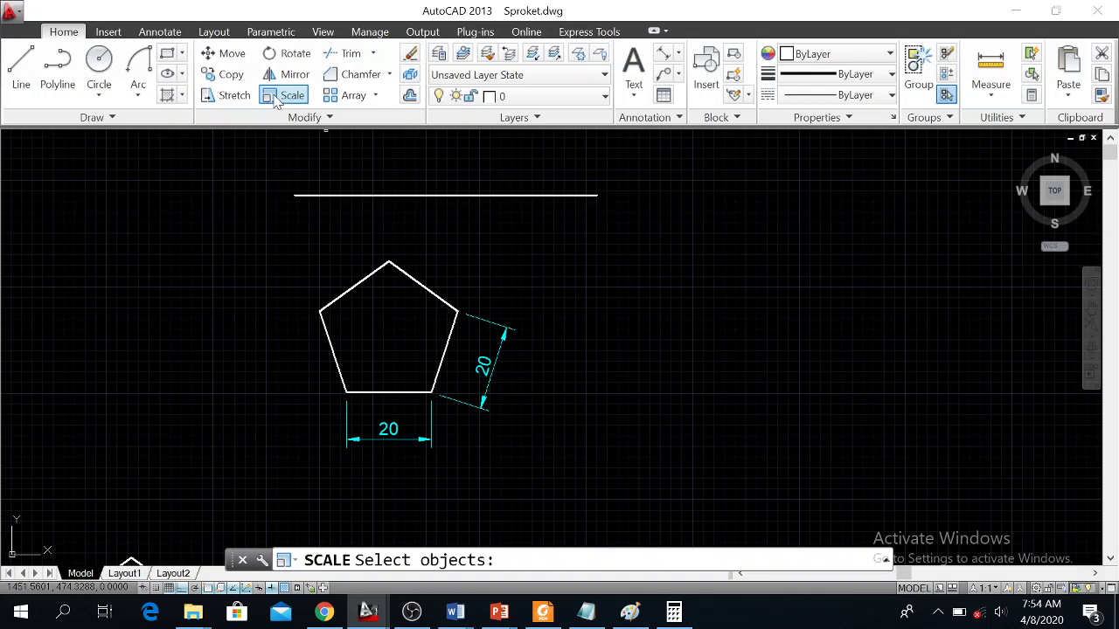
pyautogui.click(274, 244)
pyautogui.click(568, 483)
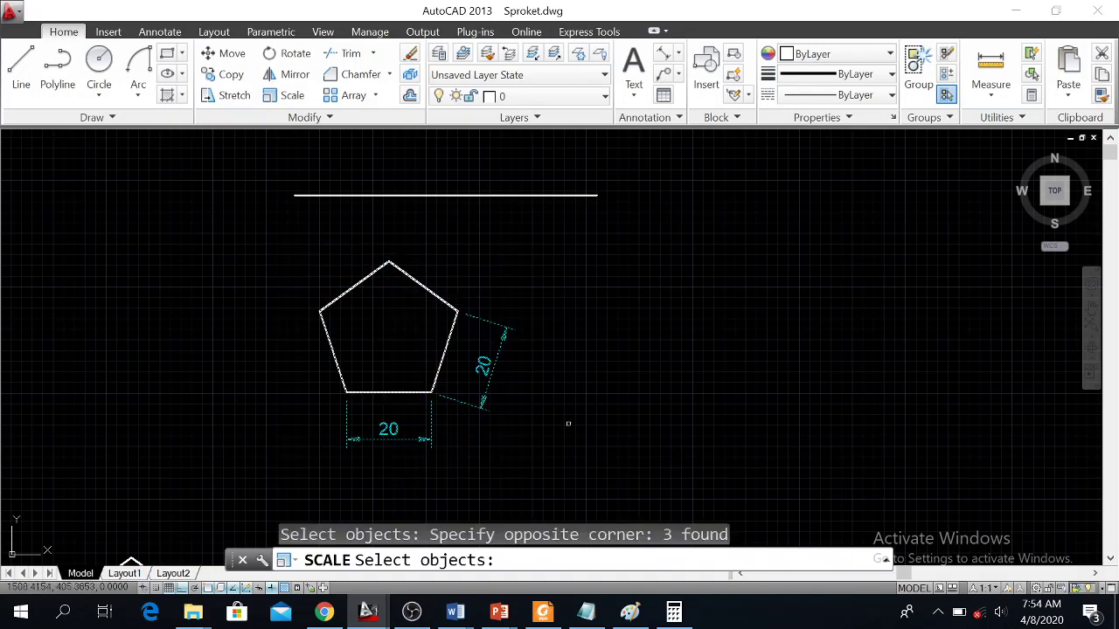
pyautogui.press('Return')
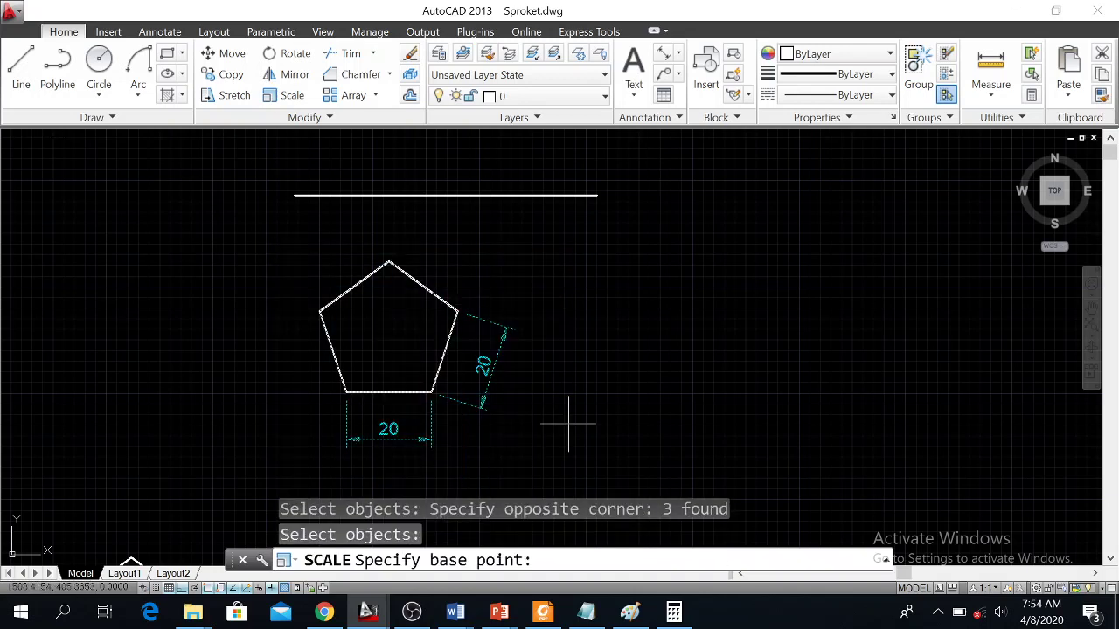
pyautogui.click(347, 392)
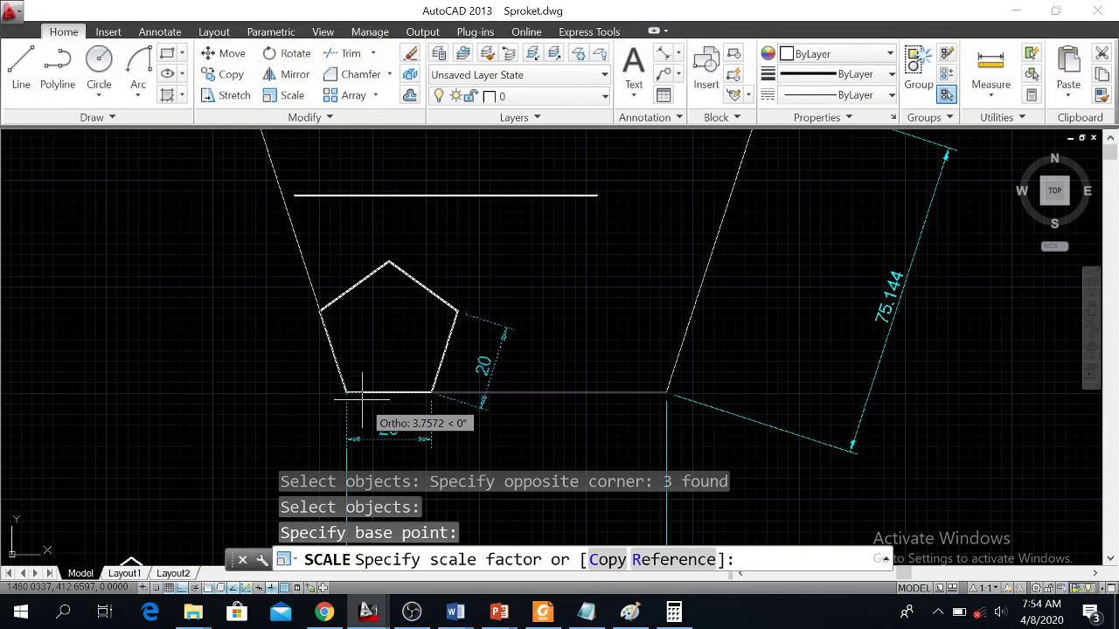
pyautogui.click(649, 566)
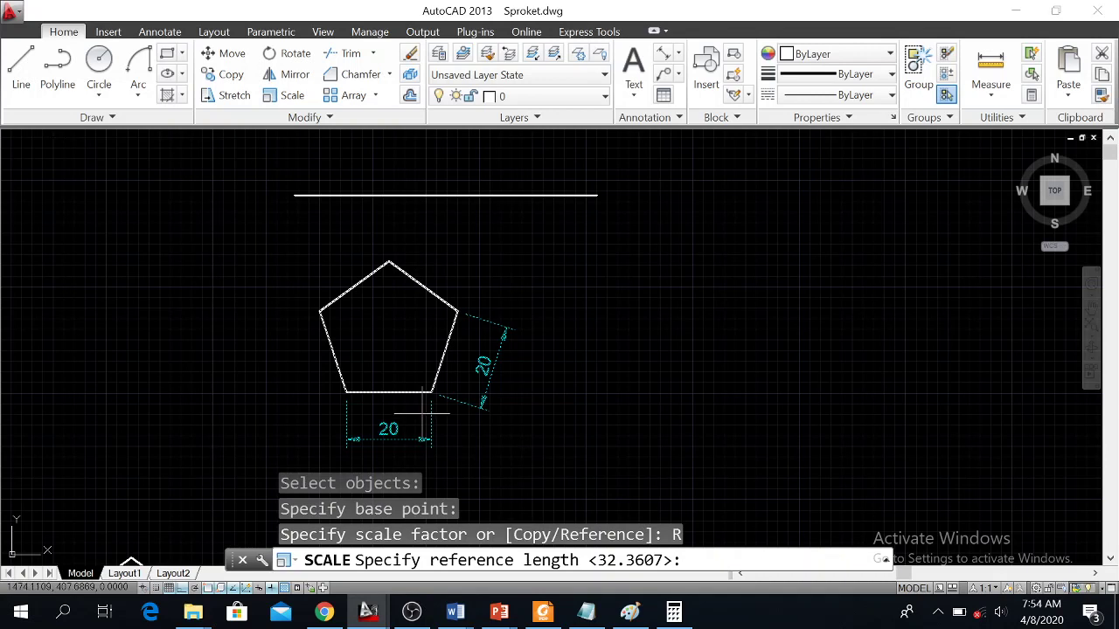
pyautogui.click(347, 392)
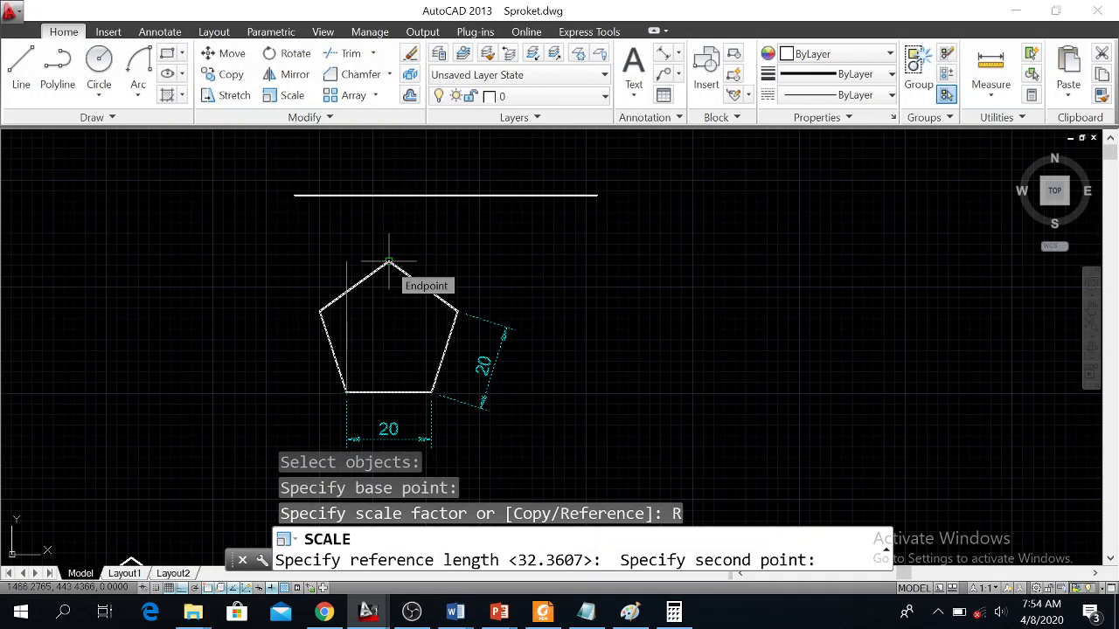
pyautogui.press('F8')
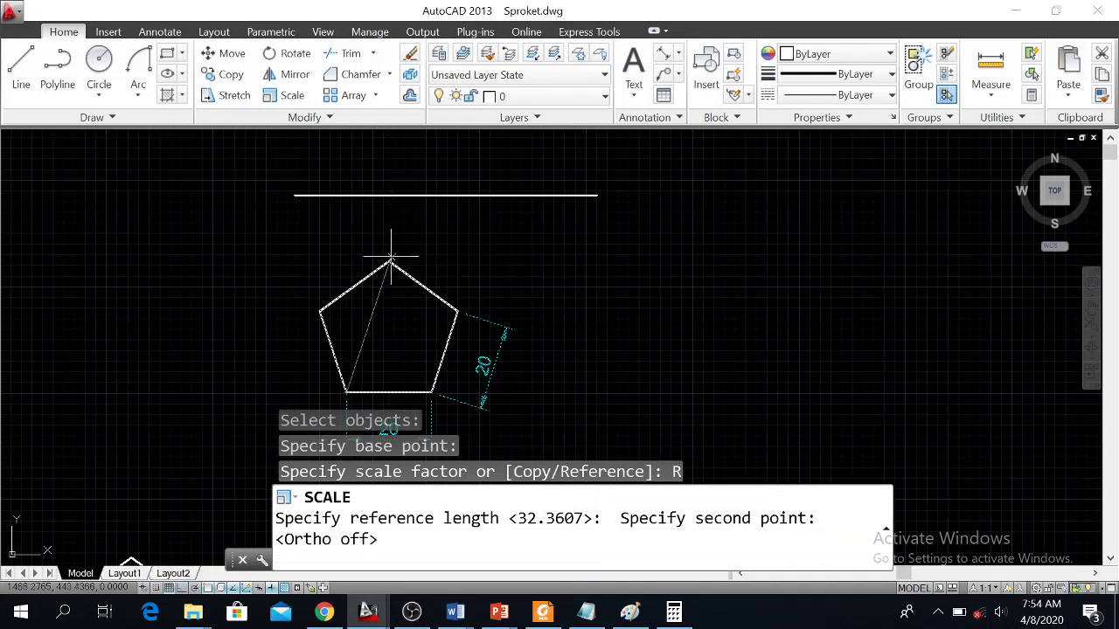
pyautogui.click(390, 260)
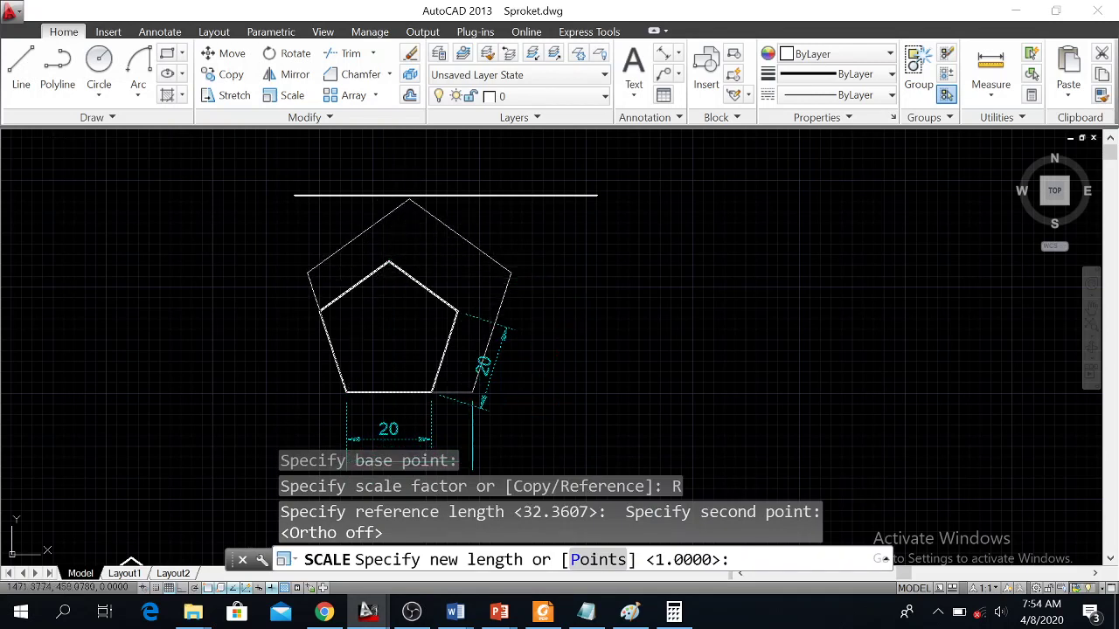
pyautogui.click(409, 196)
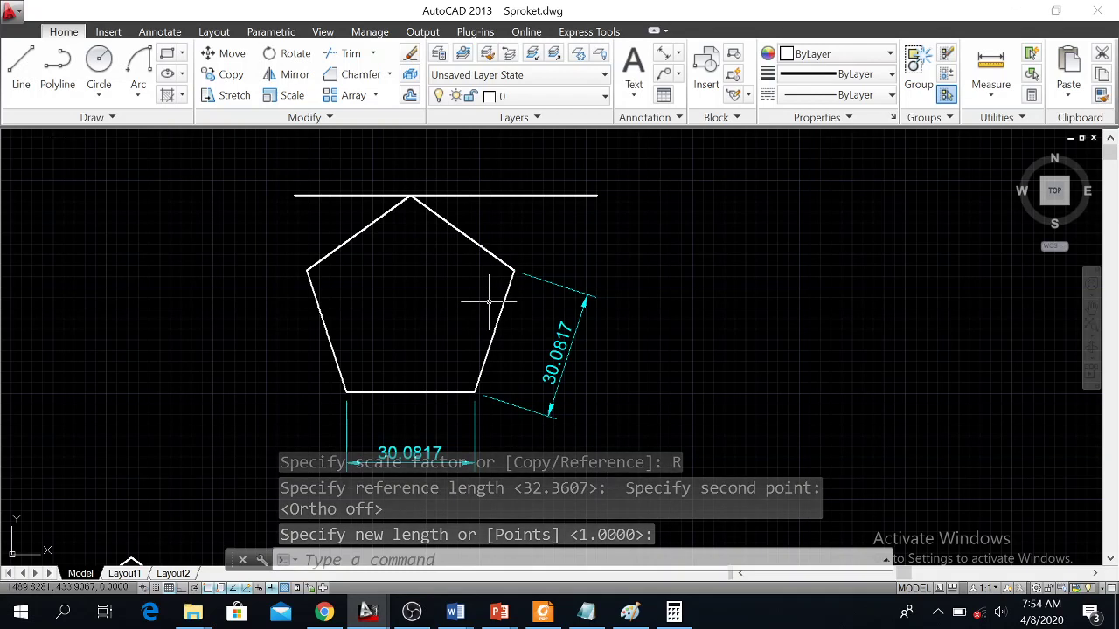
pyautogui.scroll(-1, 446, 308)
pyautogui.scroll(1, 443, 327)
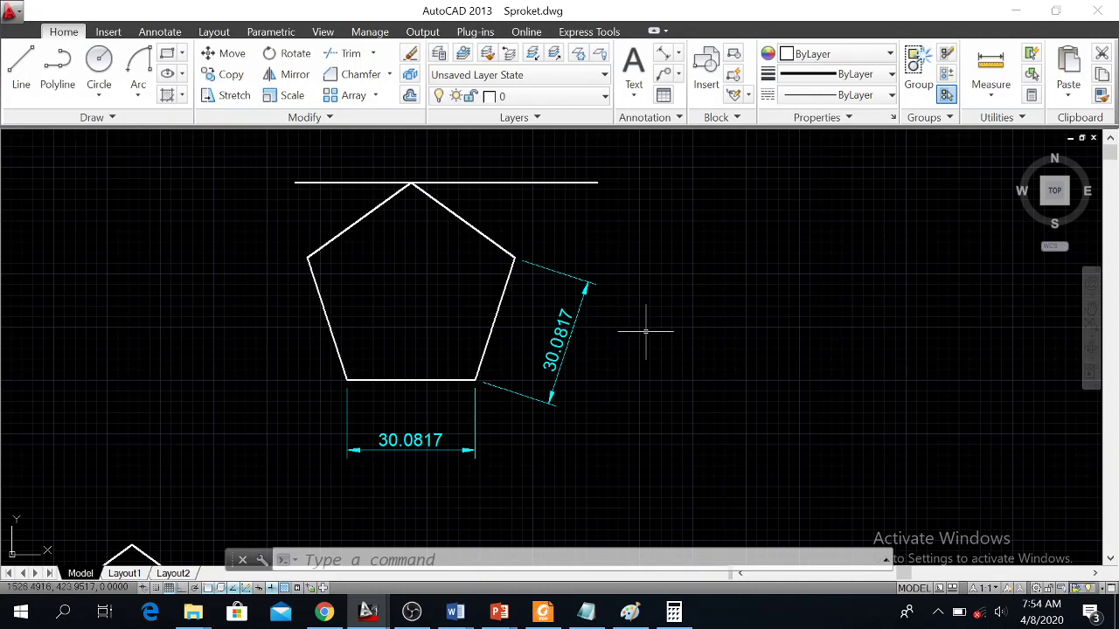
pyautogui.write('PU')
pyautogui.scroll(-2, 539, 323)
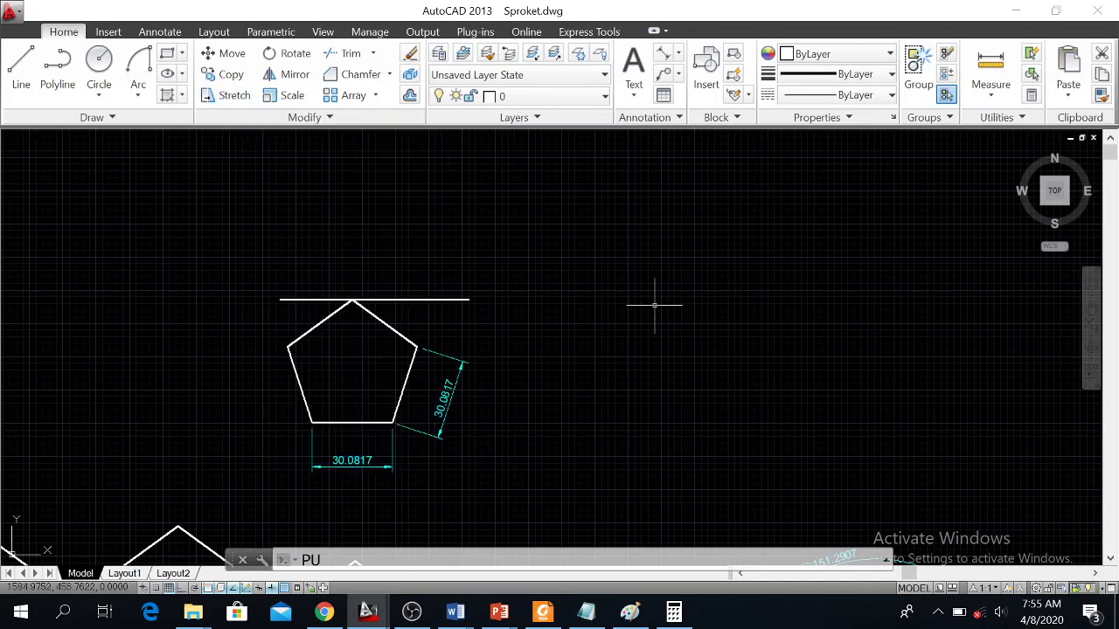
pyautogui.click(166, 54)
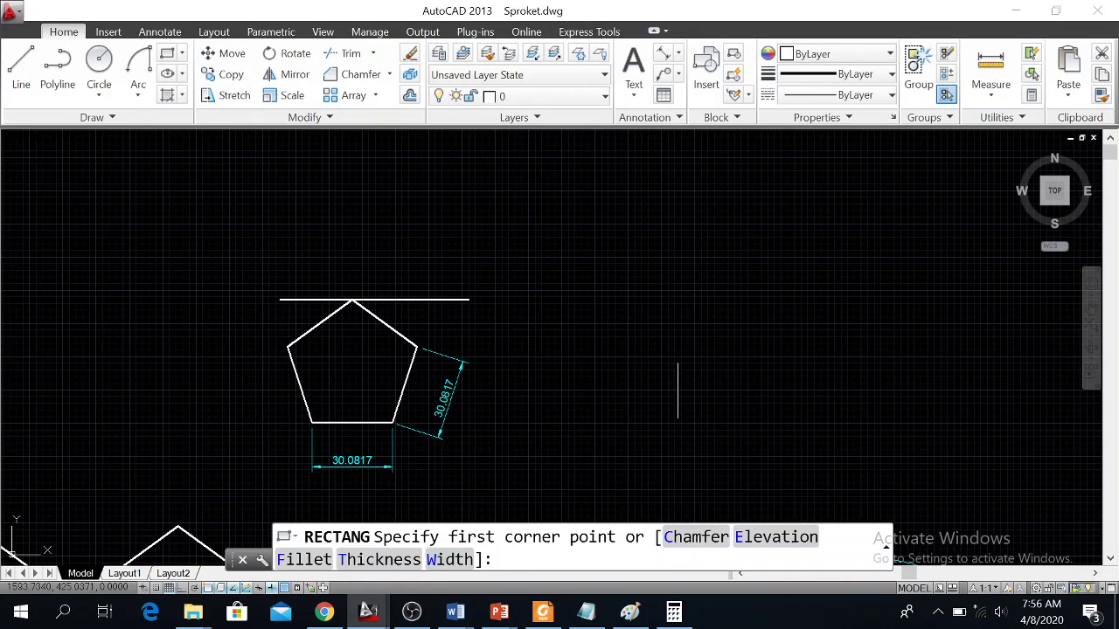
pyautogui.click(590, 355)
pyautogui.click(835, 252)
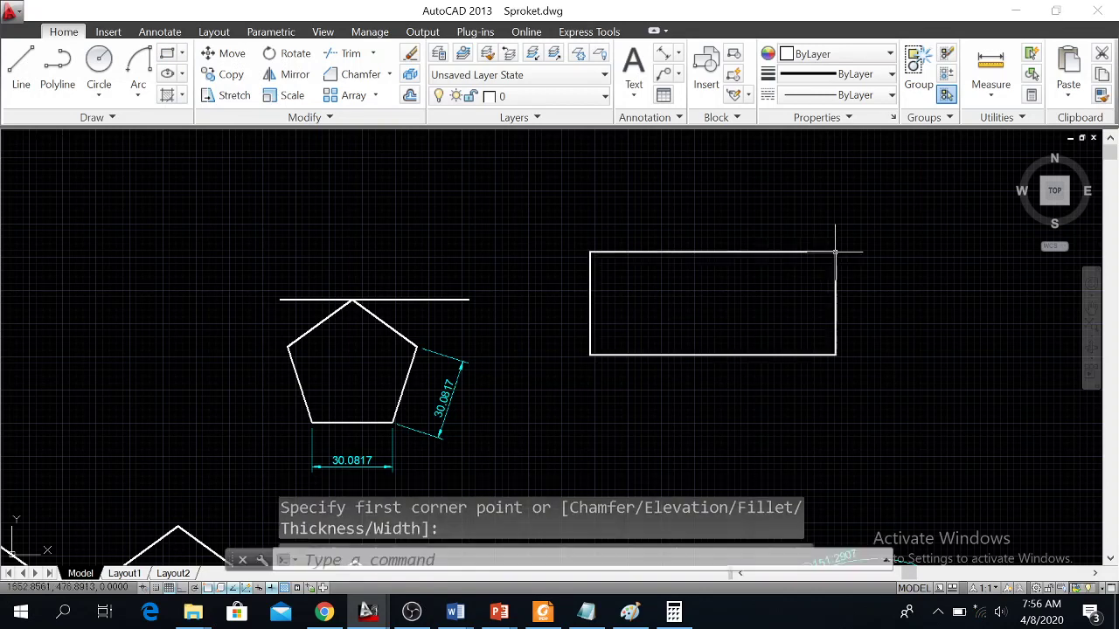
pyautogui.click(578, 241)
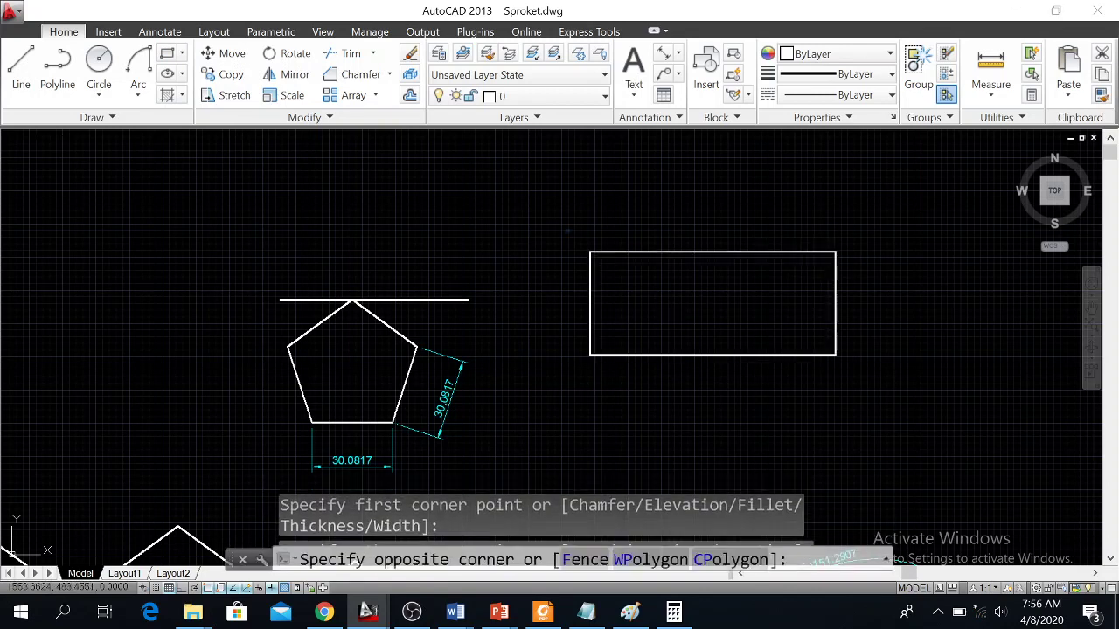
pyautogui.click(869, 384)
pyautogui.press('Delete')
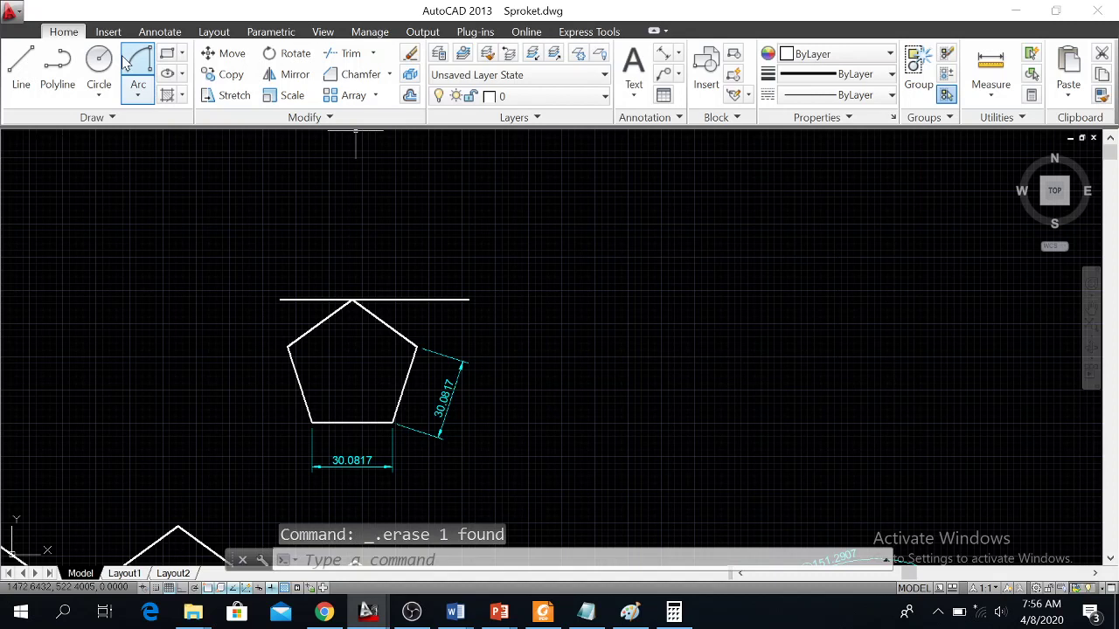
pyautogui.click(167, 54)
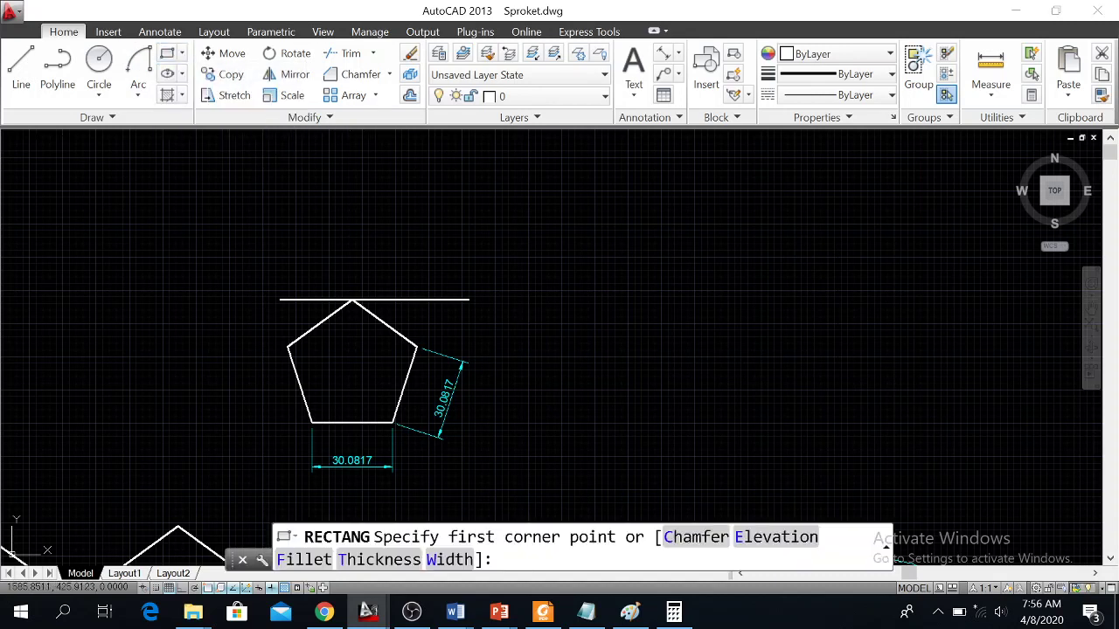
pyautogui.click(620, 371)
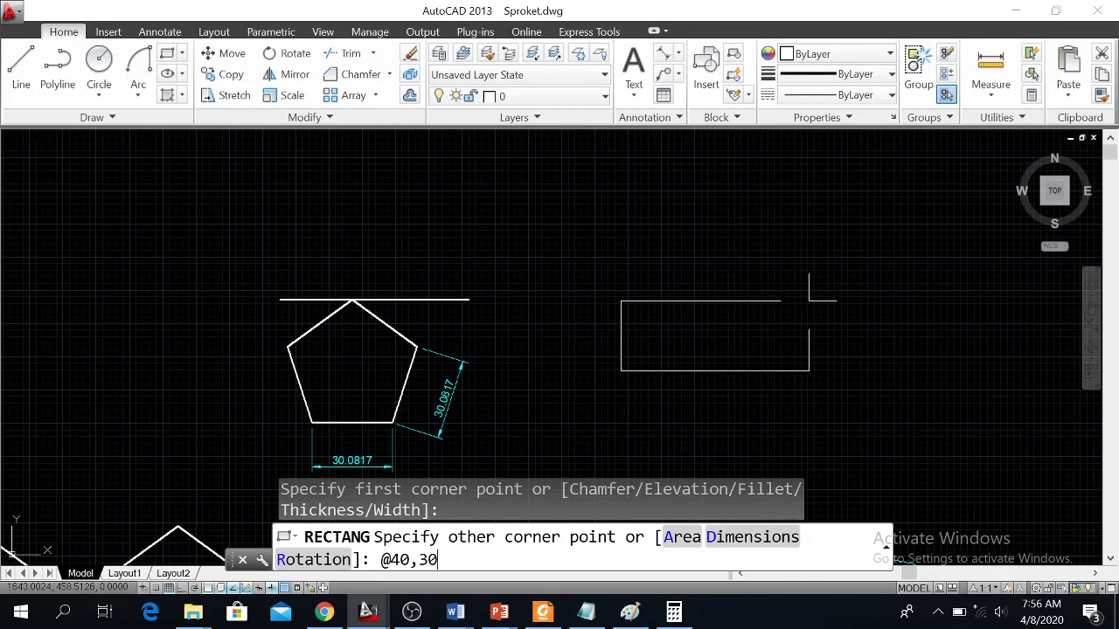
pyautogui.press('Return')
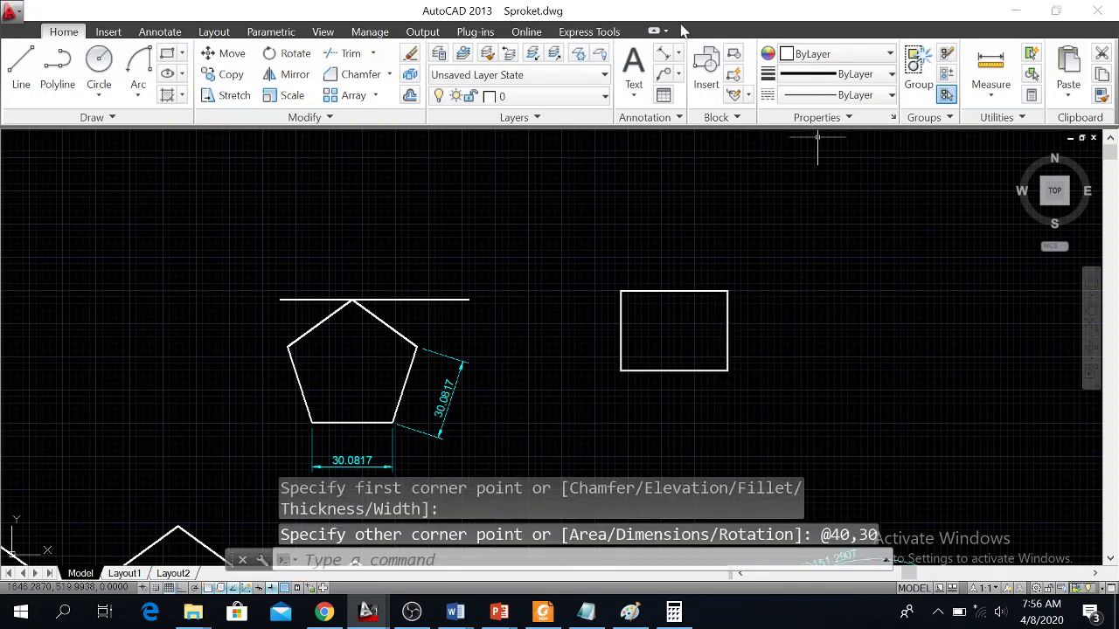
# Step: Add a linear dimension to the rectangle's bottom side, placed just below it
pyautogui.click(678, 53)
pyautogui.click(697, 83)
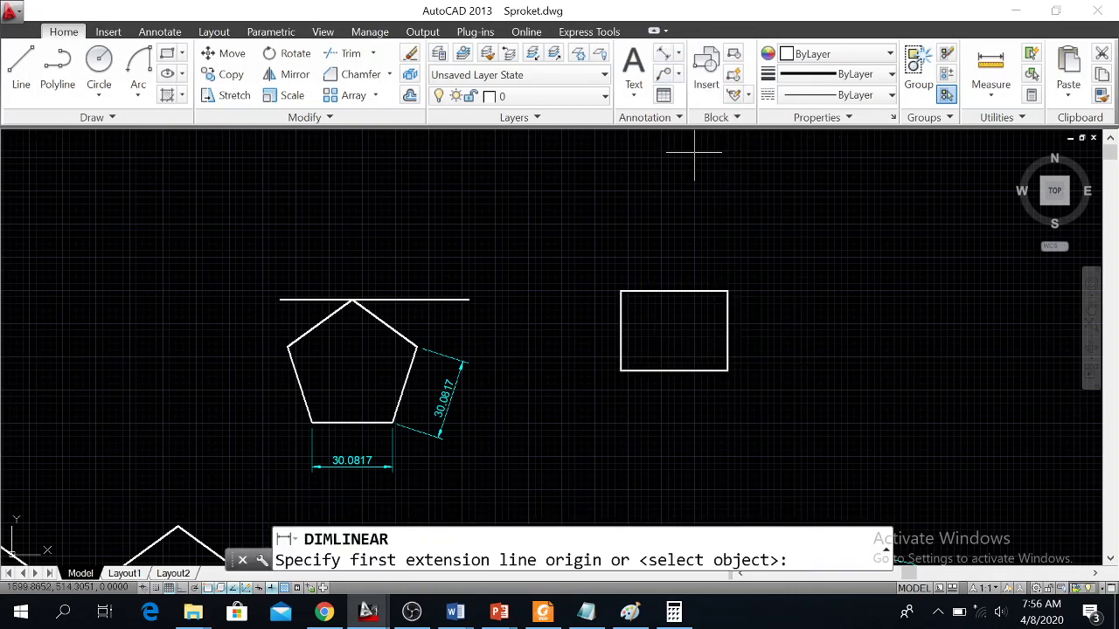
pyautogui.click(621, 372)
pyautogui.click(726, 370)
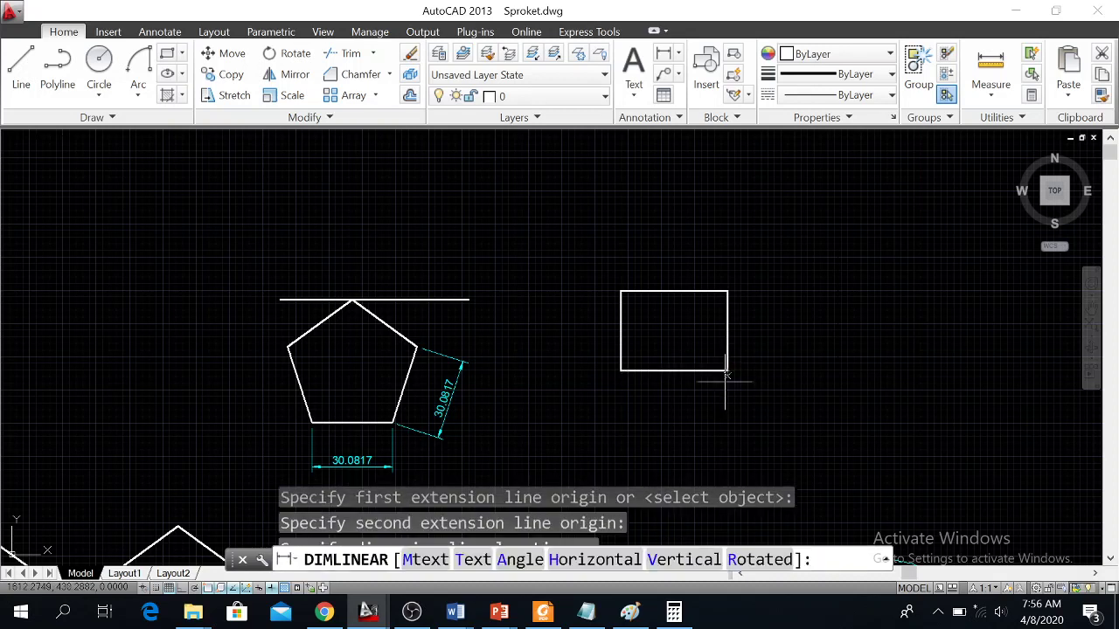
pyautogui.click(723, 395)
pyautogui.scroll(4, 740, 332)
pyautogui.scroll(-2, 740, 333)
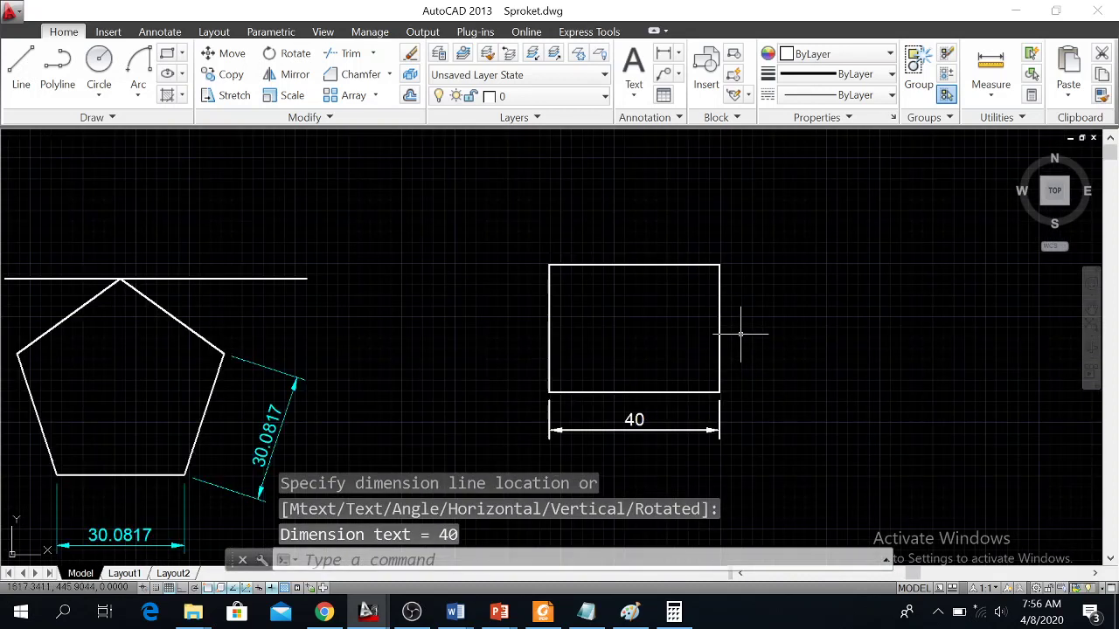
# Step: Add a linear dimension to the rectangle's left side, placed just outside it
pyautogui.click(663, 54)
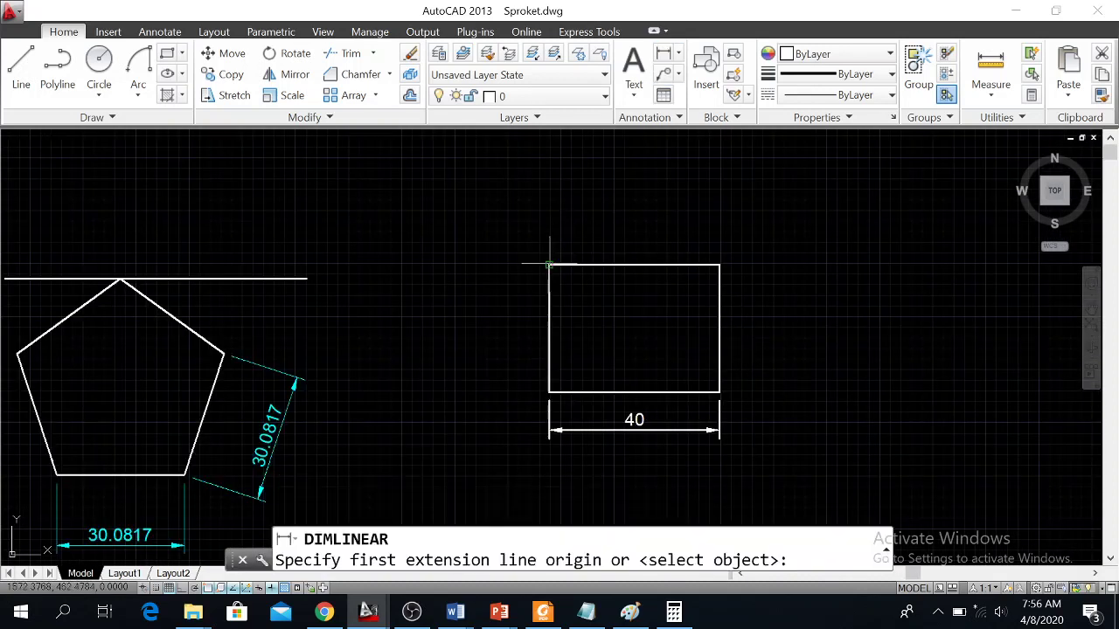
pyautogui.click(549, 264)
pyautogui.click(548, 393)
pyautogui.click(514, 420)
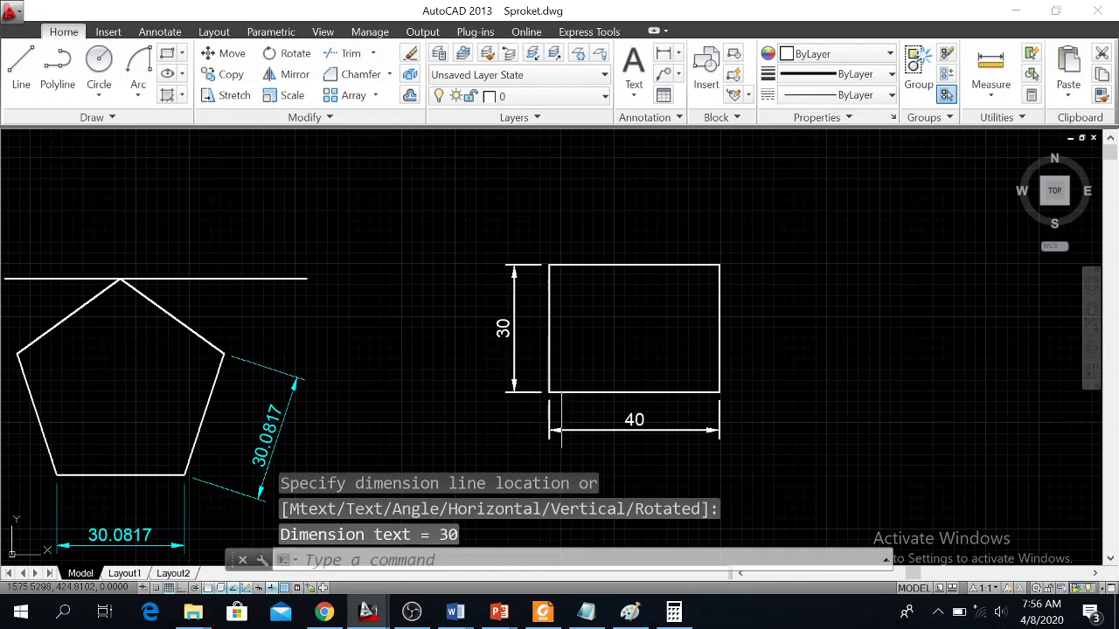
# Step: Assign the rectangle's two linear dimensions to the dimensi layer and clear the selection
pyautogui.click(594, 447)
pyautogui.click(536, 406)
pyautogui.click(500, 367)
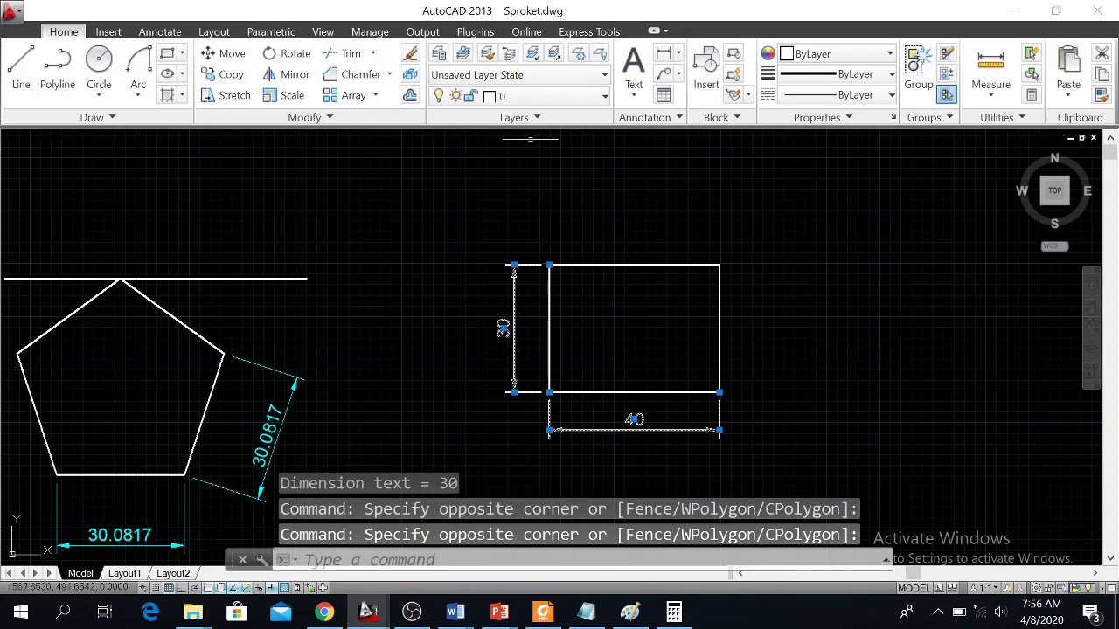
pyautogui.click(586, 96)
pyautogui.click(528, 150)
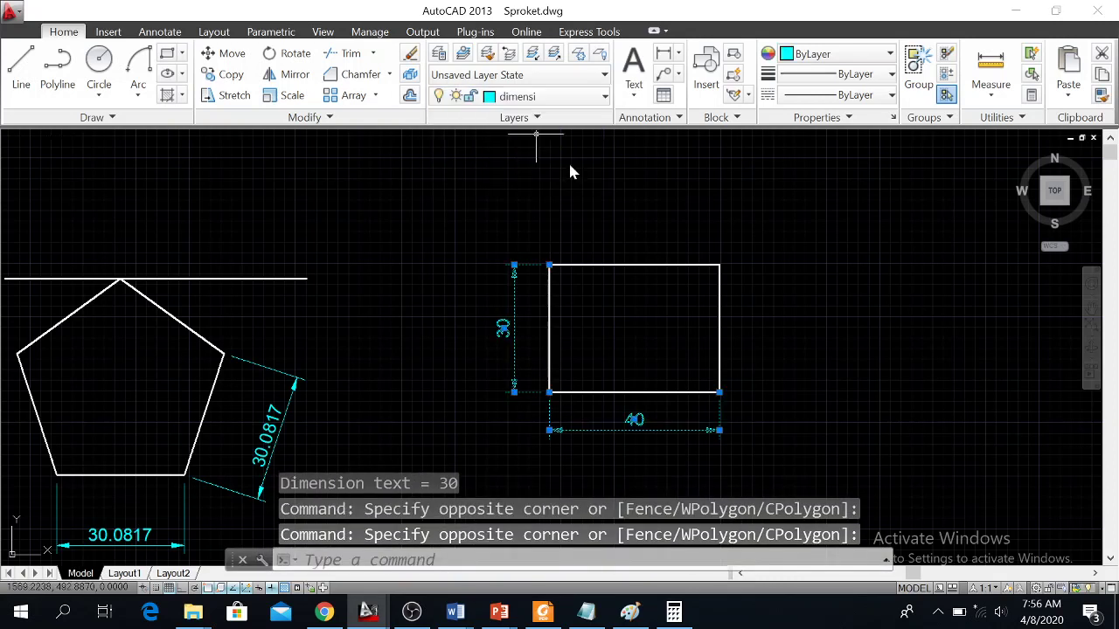
pyautogui.press('Escape')
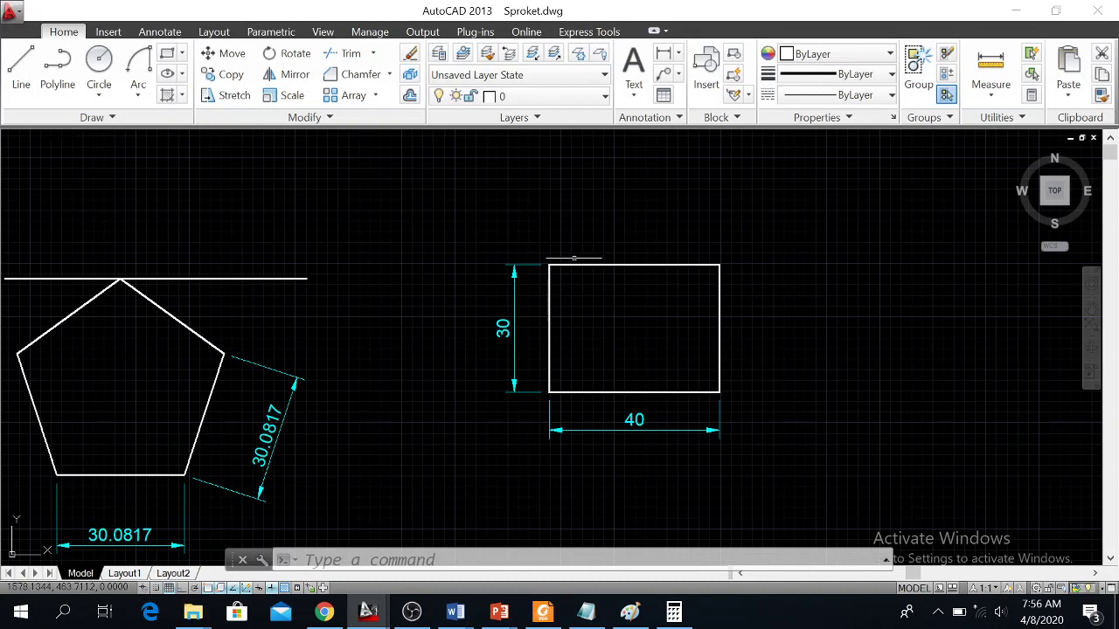
# Step: Stretch the rectangle's right side 20 units to the right with Ortho on, catching that side and the bottom dimension in a crossing window
pyautogui.click(229, 95)
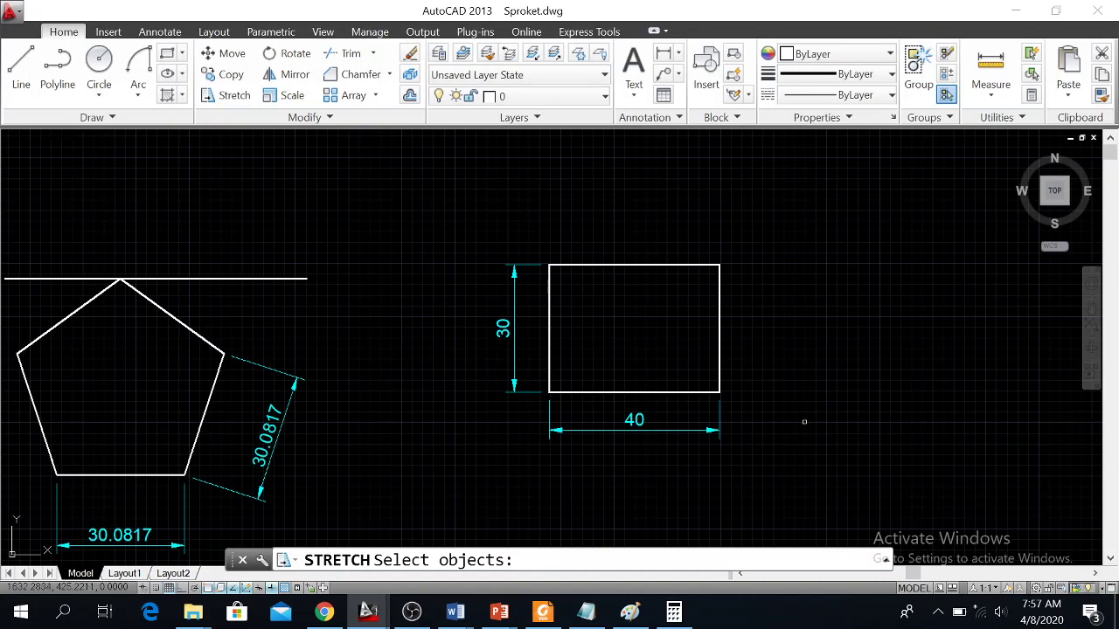
pyautogui.click(794, 413)
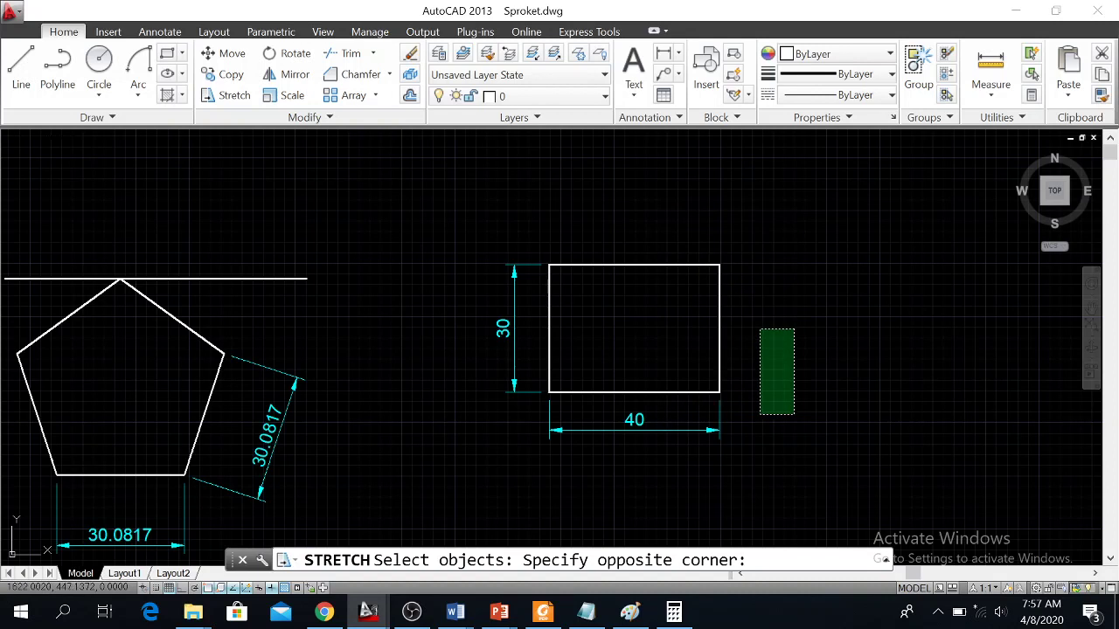
pyautogui.click(779, 407)
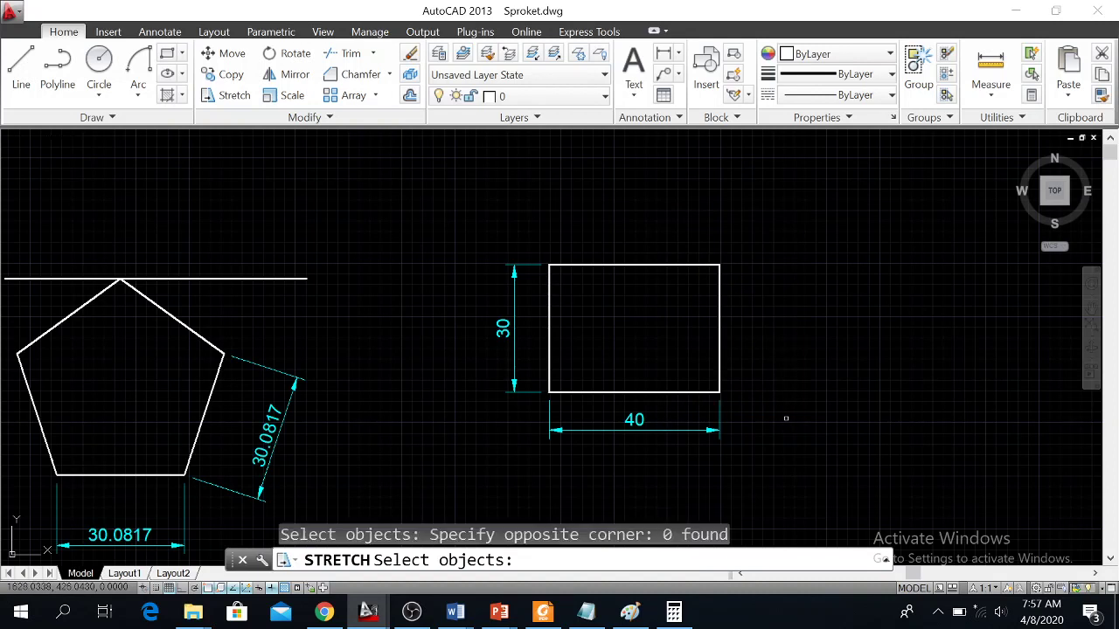
pyautogui.click(785, 418)
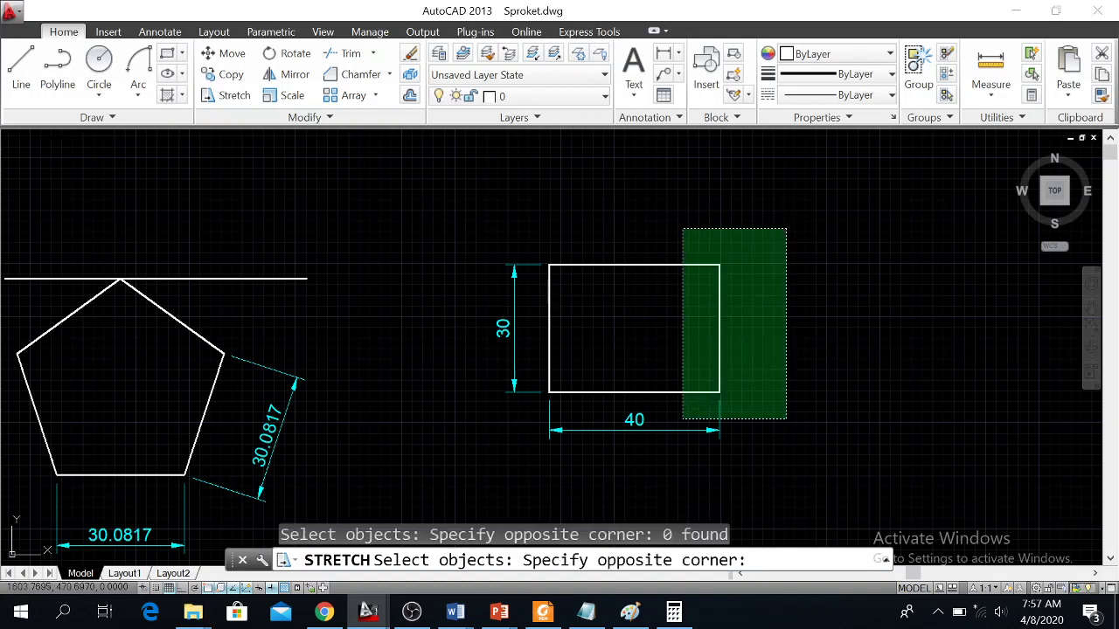
pyautogui.click(802, 405)
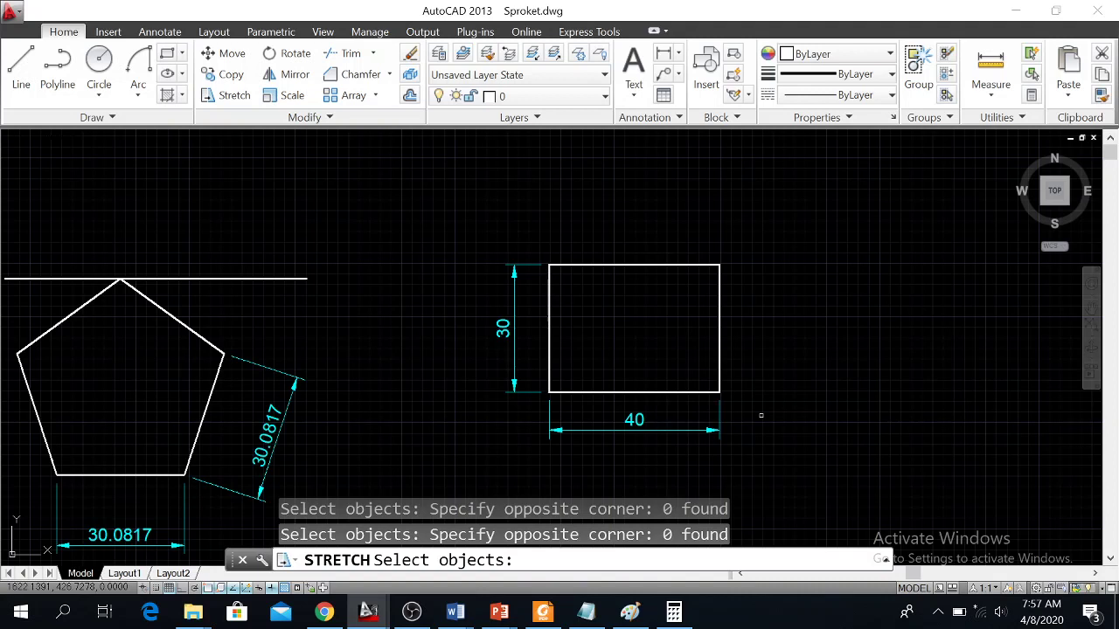
pyautogui.click(760, 416)
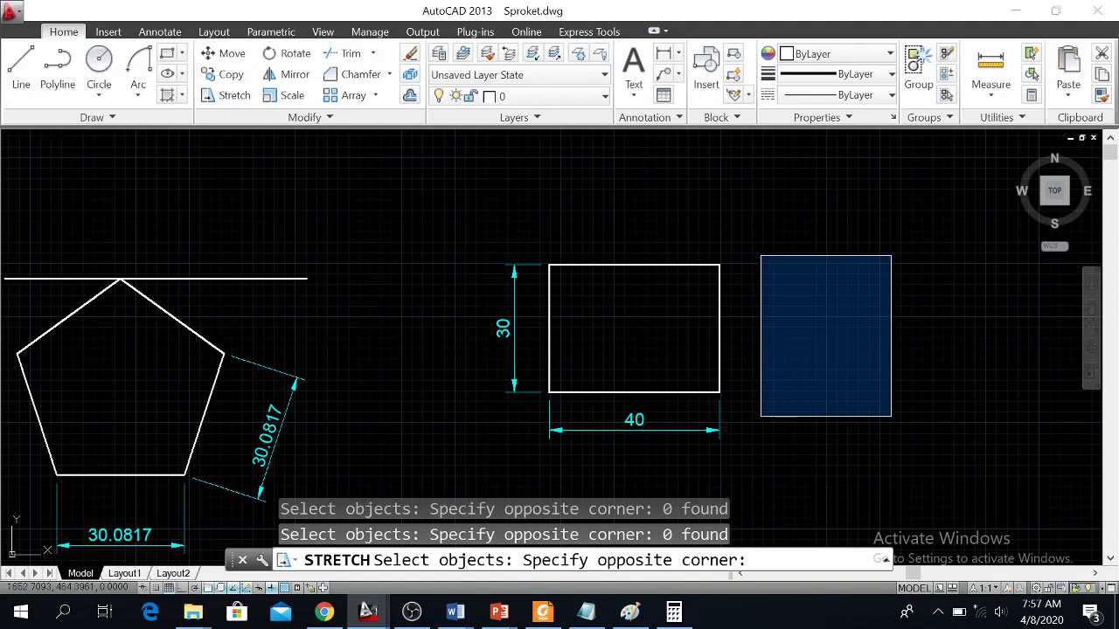
pyautogui.click(890, 256)
pyautogui.click(761, 421)
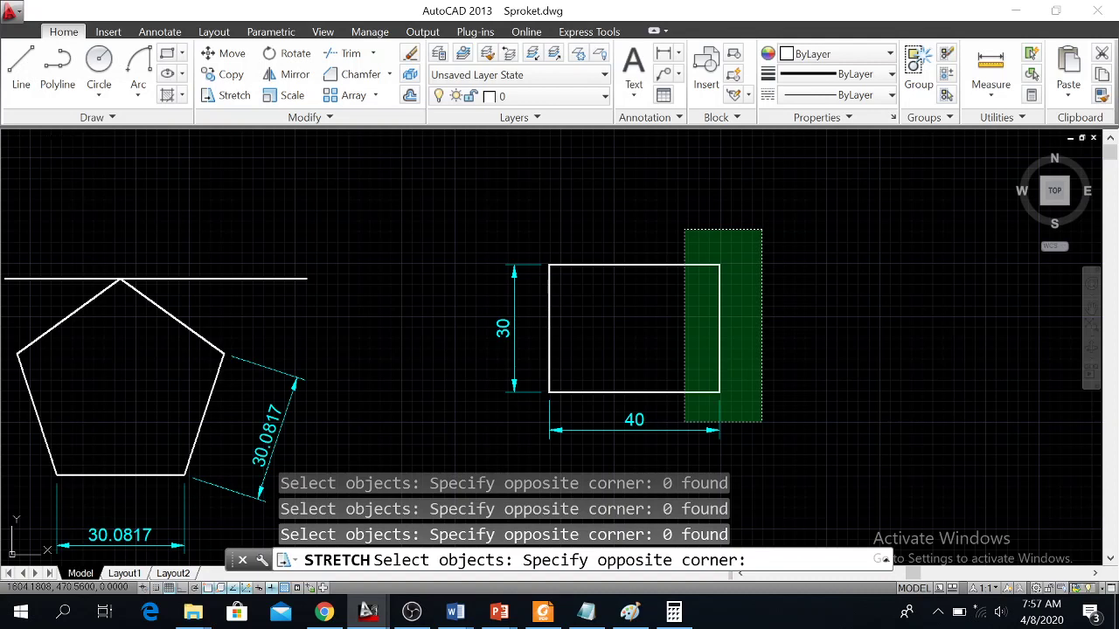
pyautogui.click(685, 230)
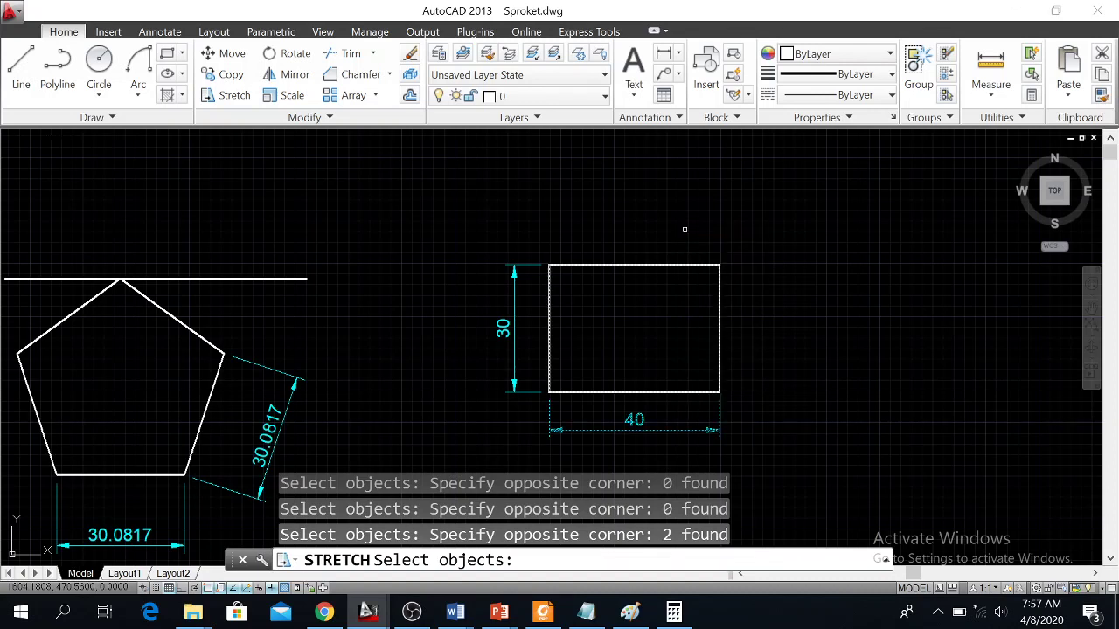
pyautogui.press('Return')
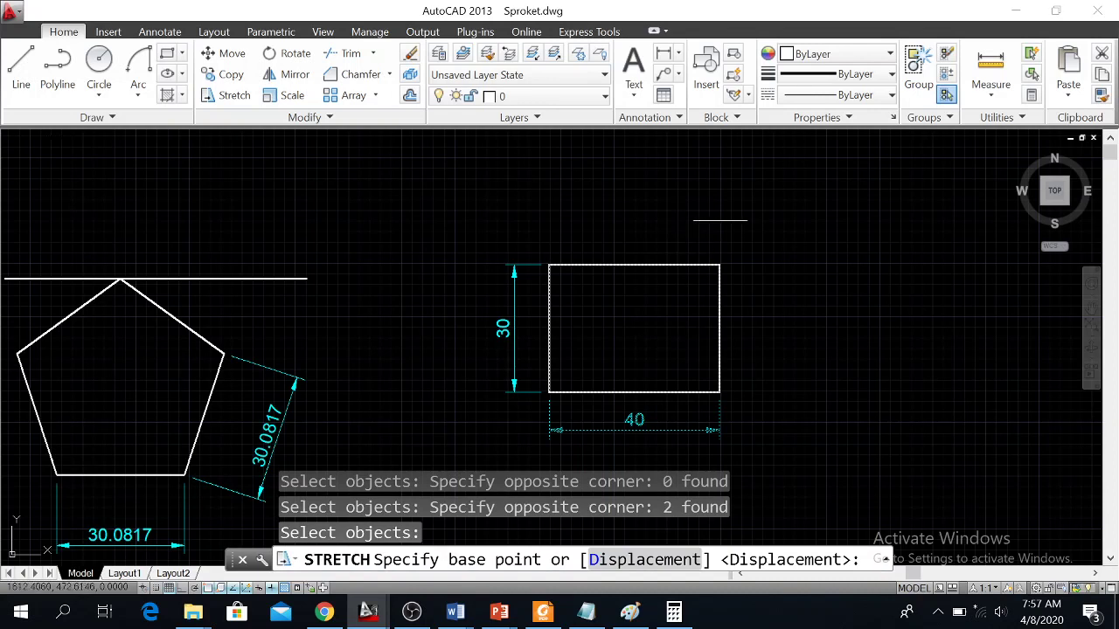
pyautogui.click(674, 230)
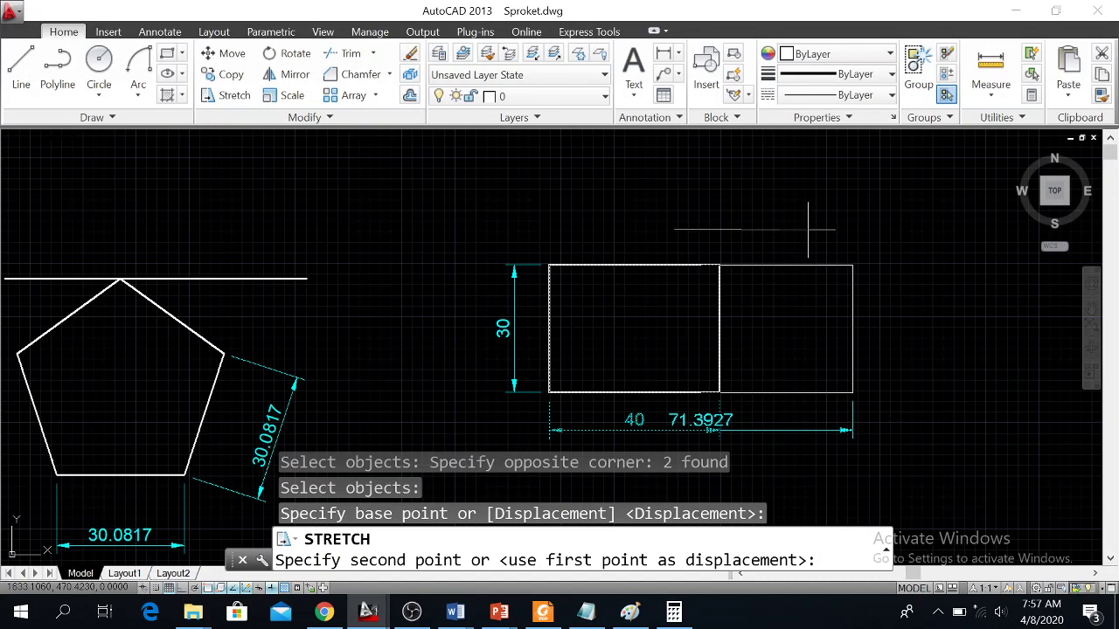
pyautogui.press('F8')
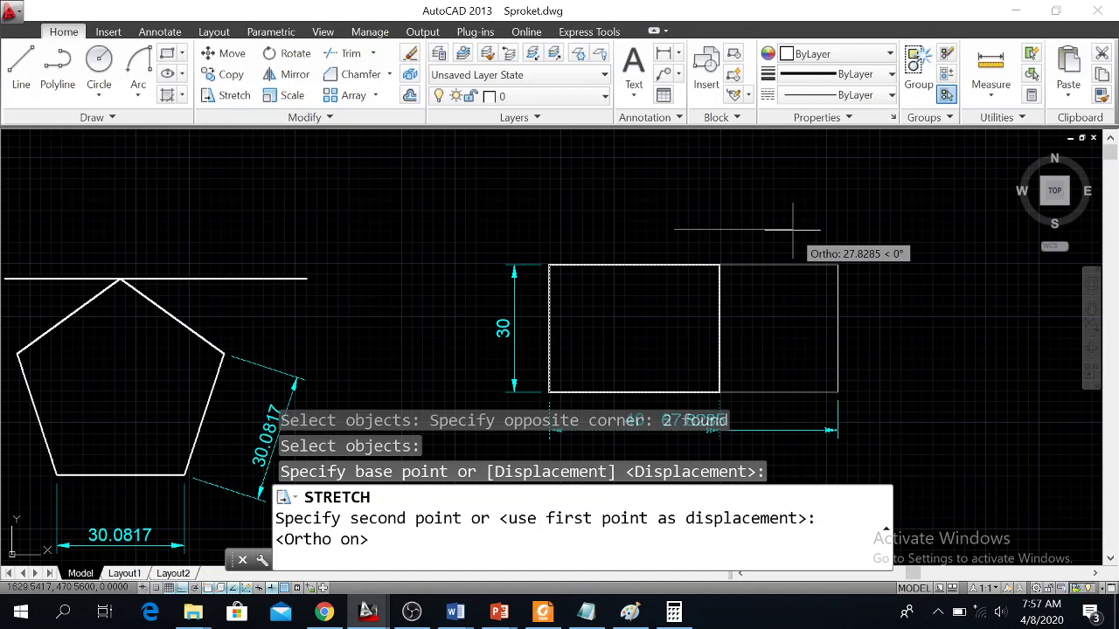
pyautogui.write('20')
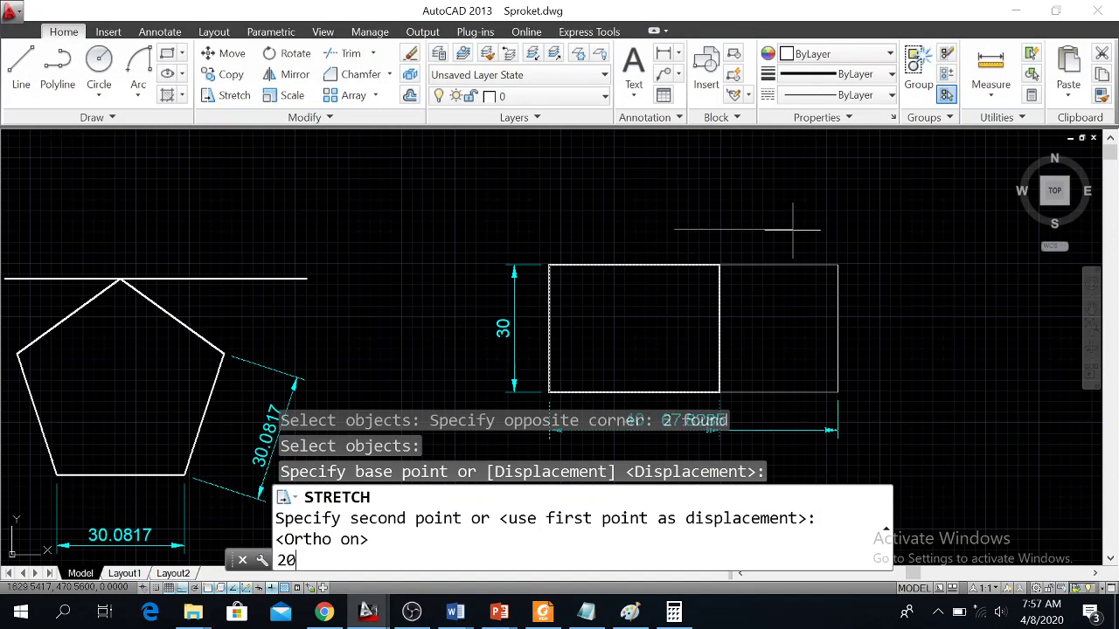
pyautogui.press('Return')
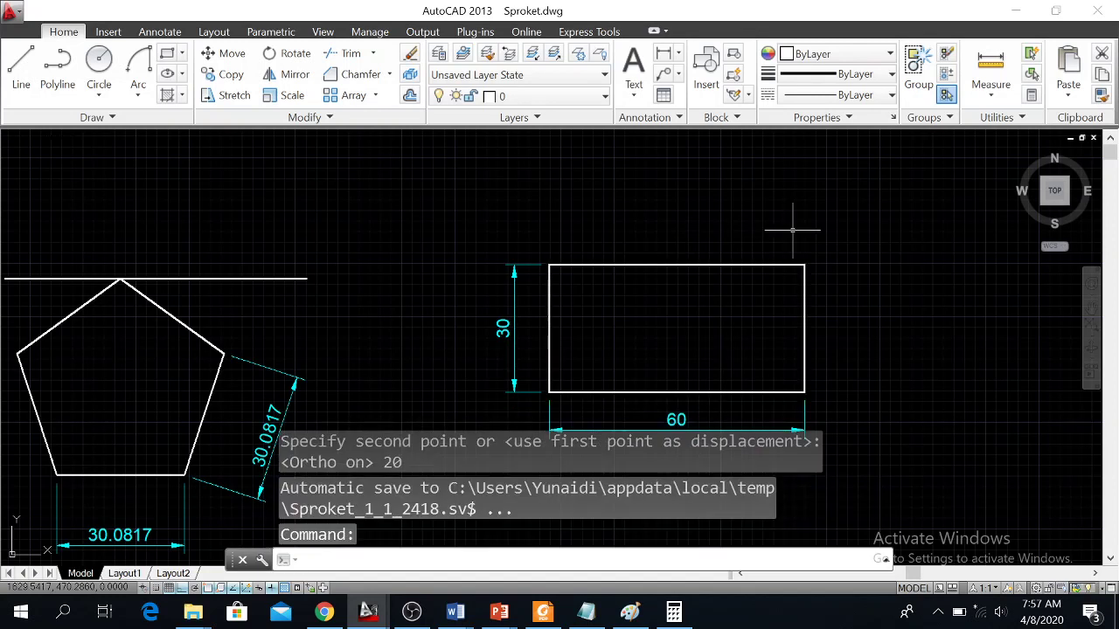
# Step: Stretch the rectangle's top side 20 units upward, catching that side and the vertical dimension in a crossing window
pyautogui.moveTo(733, 363); pyautogui.dragTo(702, 336, button='middle')
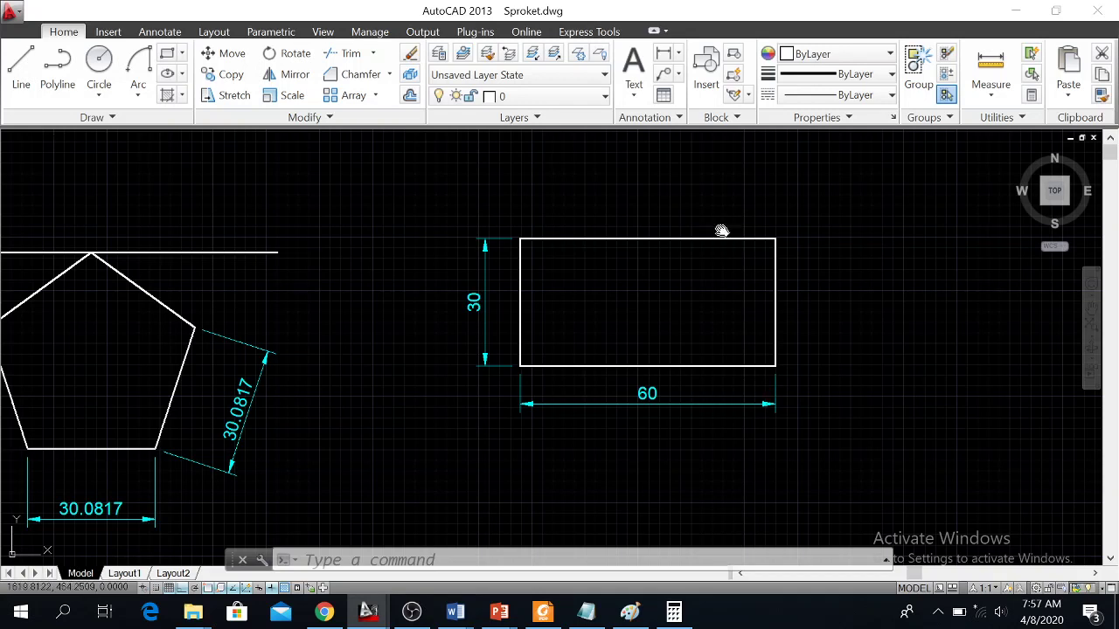
pyautogui.moveTo(719, 232); pyautogui.dragTo(689, 312, button='middle')
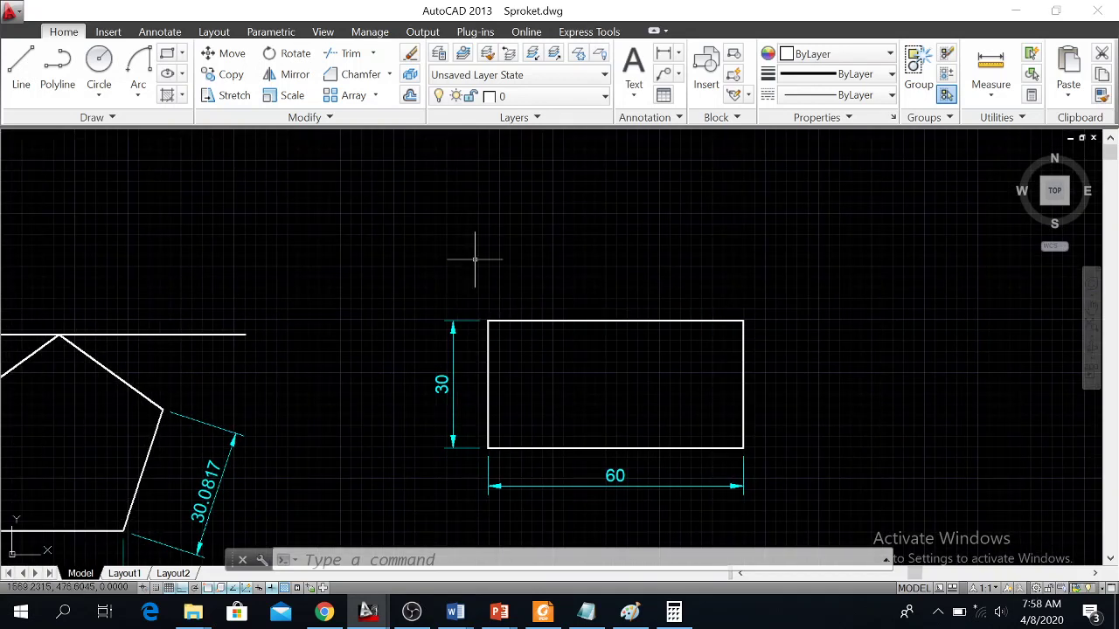
pyautogui.click(229, 95)
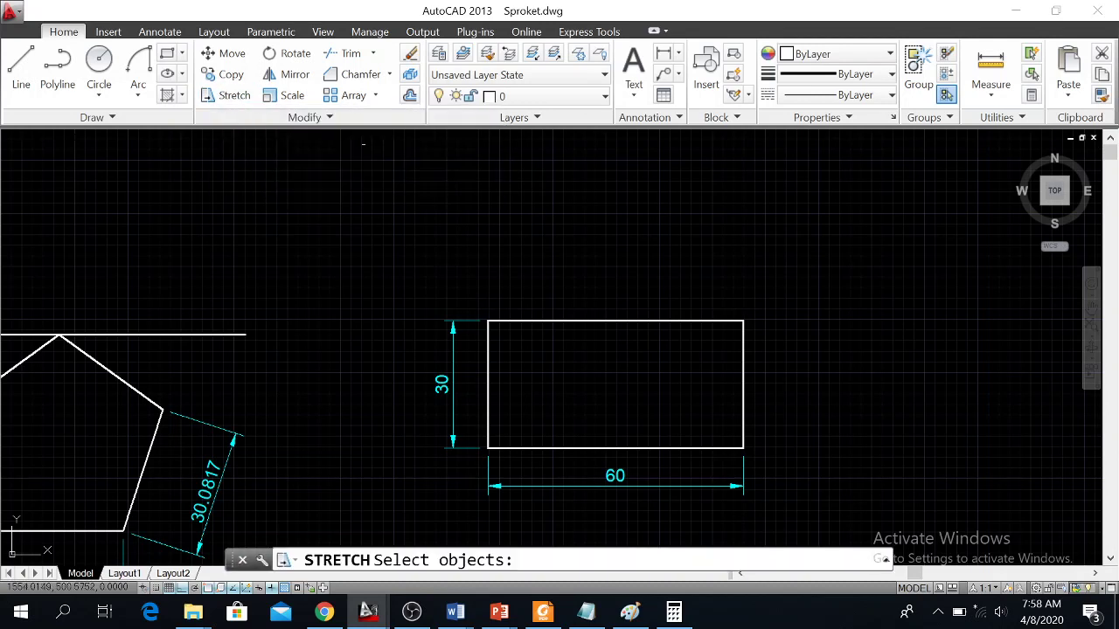
pyautogui.click(792, 302)
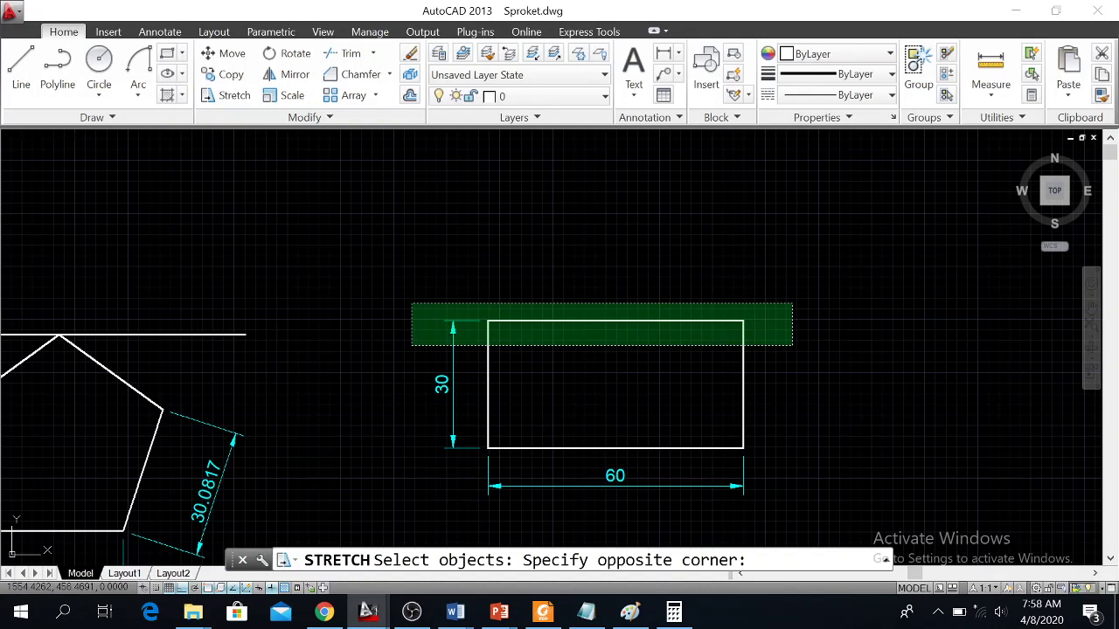
pyautogui.click(411, 345)
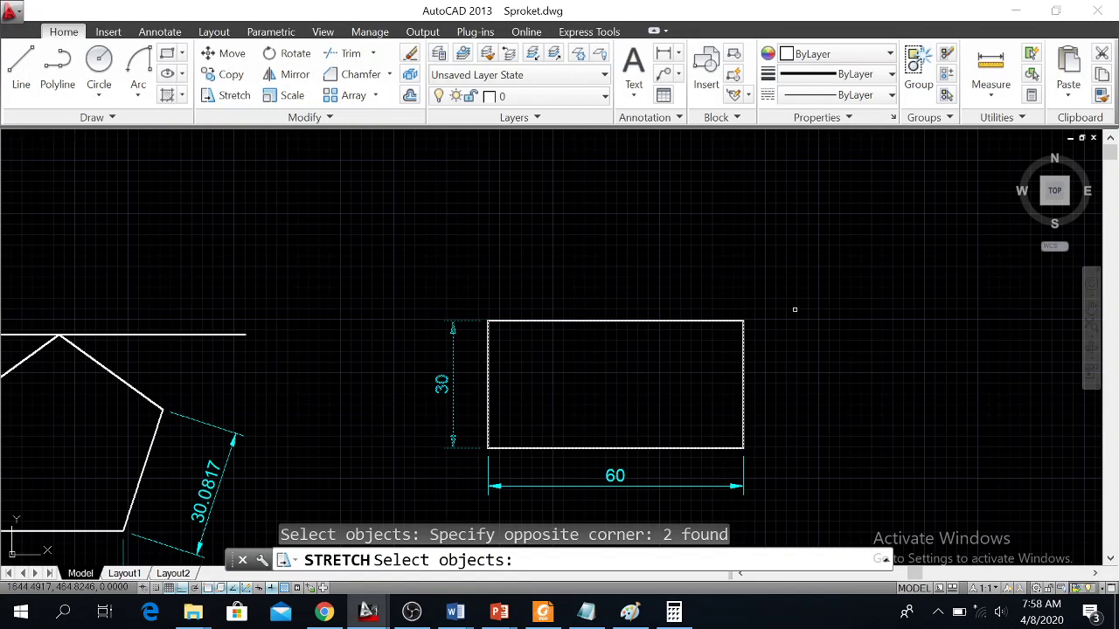
pyautogui.press('Return')
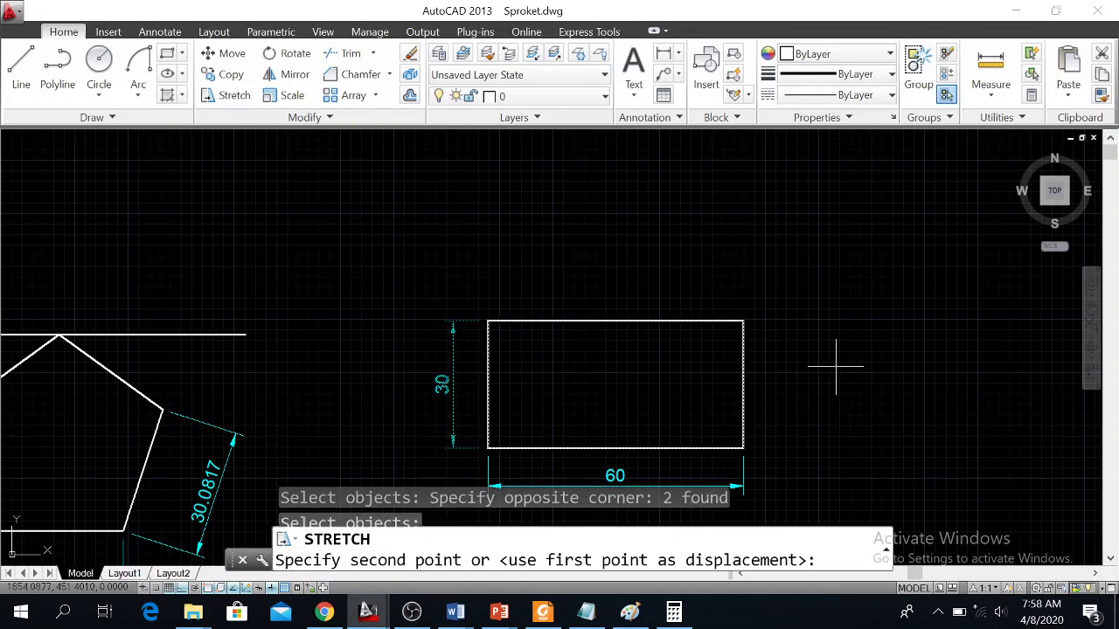
pyautogui.click(830, 367)
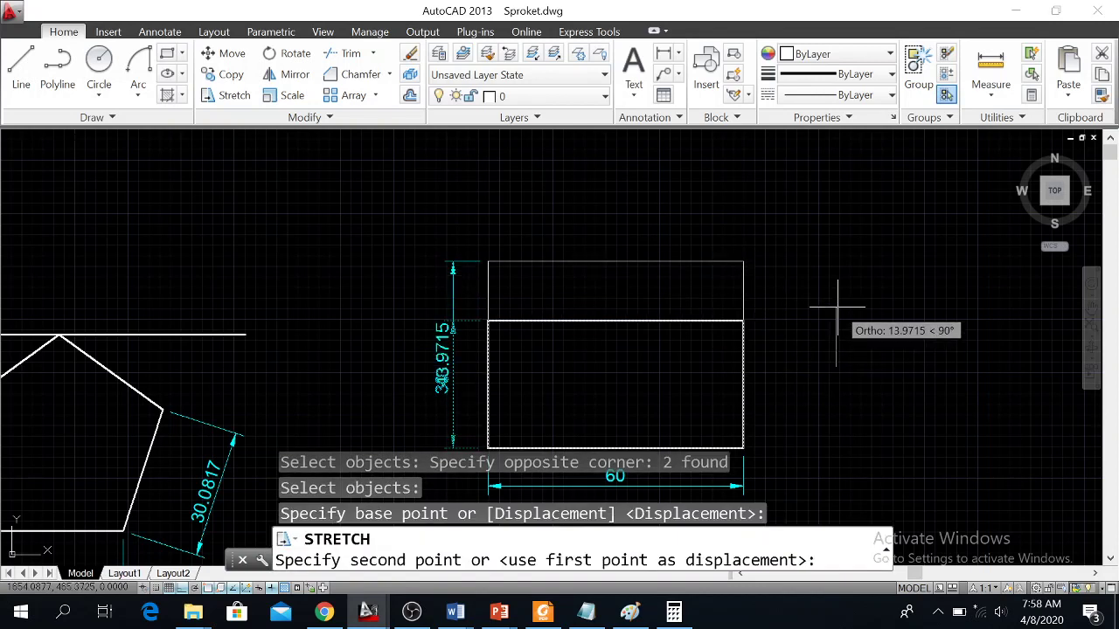
pyautogui.write('20')
pyautogui.press('Return')
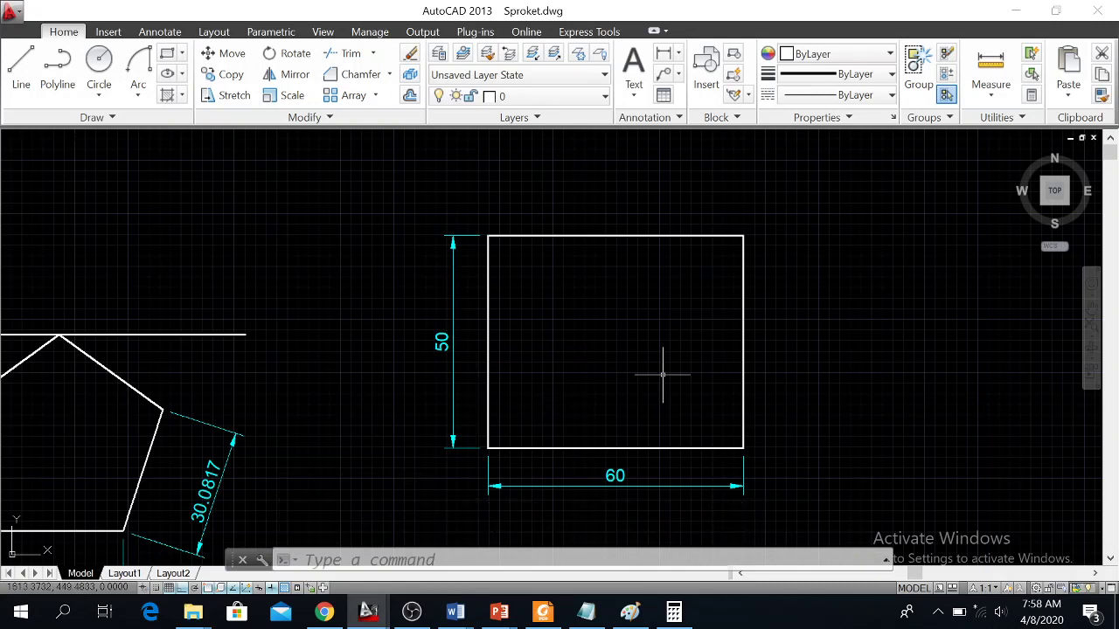
# Step: Draw a second rectangle freehand that overlaps the upper-right part of the dimensioned rectangle
pyautogui.moveTo(663, 374); pyautogui.dragTo(452, 394, button='middle')
pyautogui.write('U')
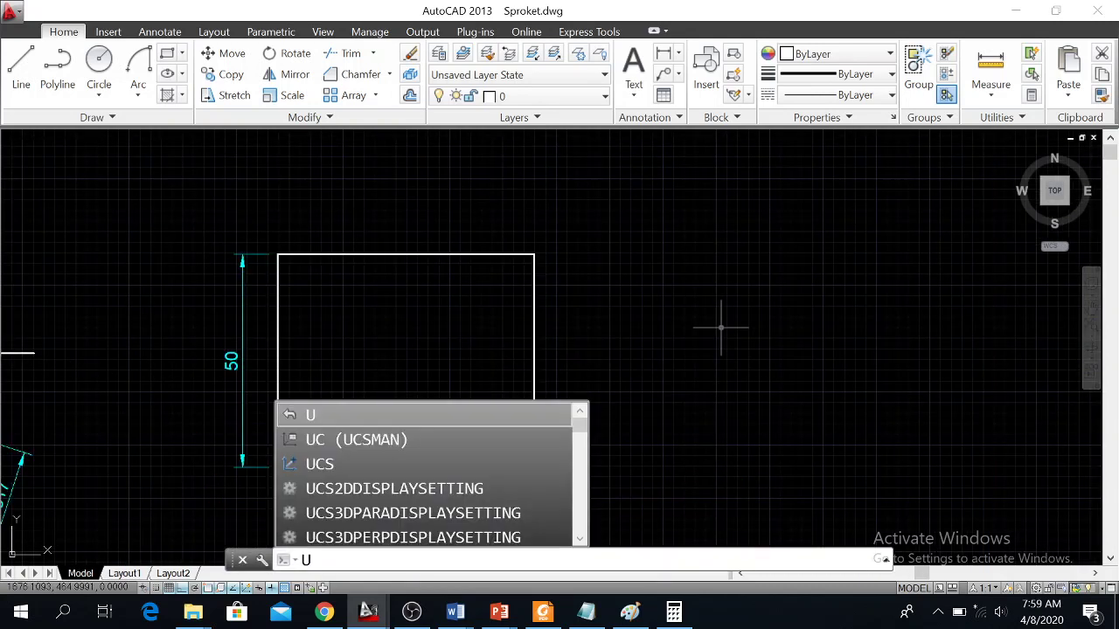
pyautogui.press('Return')
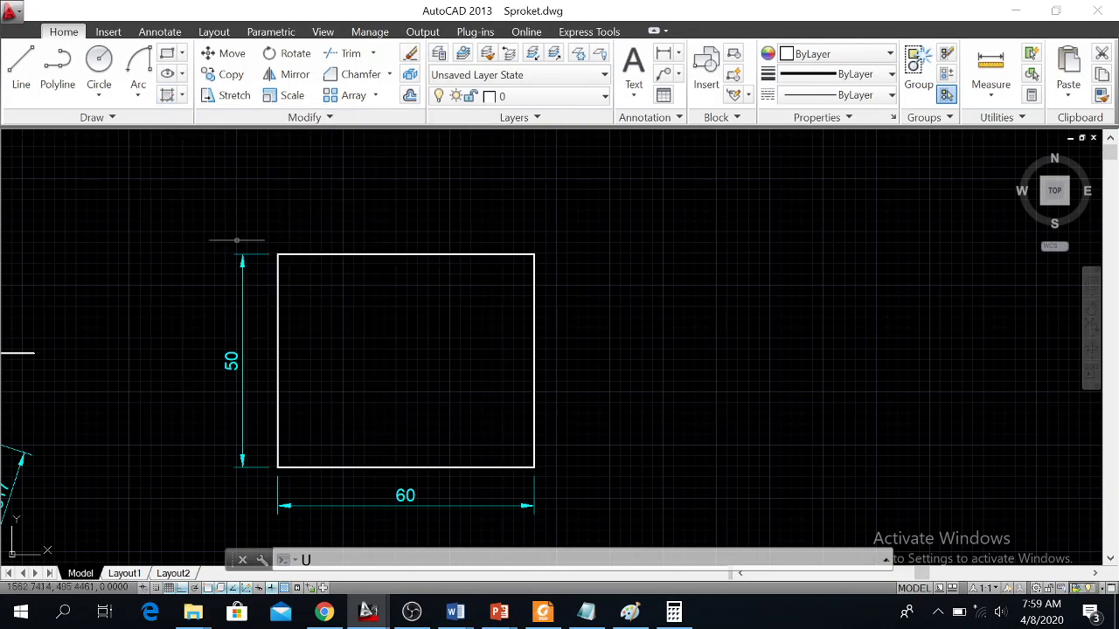
pyautogui.click(167, 54)
pyautogui.click(421, 173)
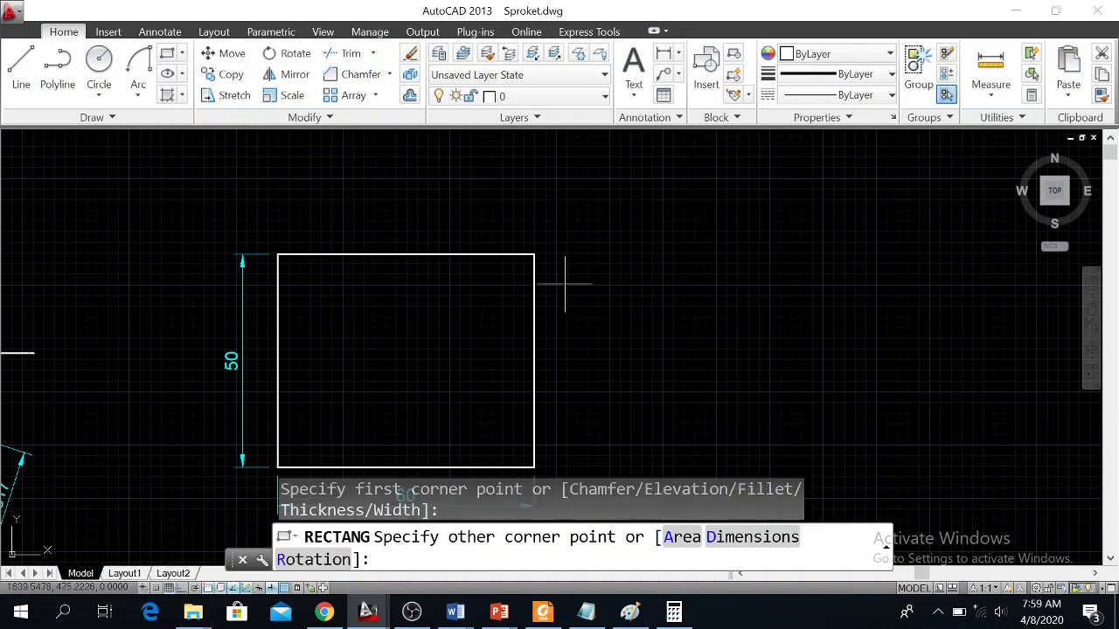
pyautogui.click(660, 378)
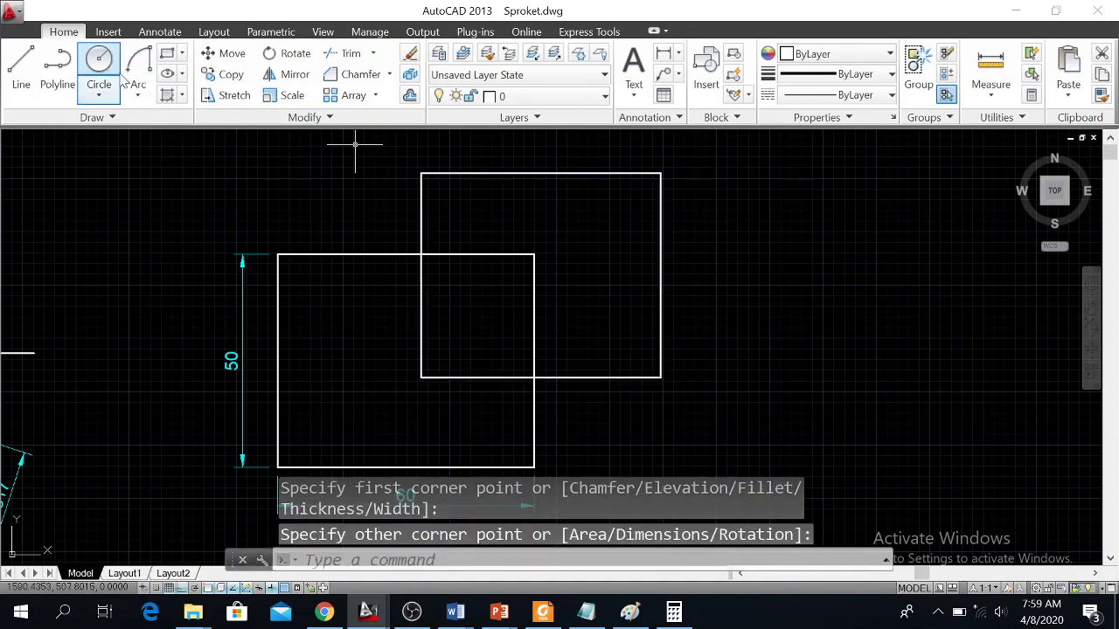
# Step: Draw a circle freehand centred just outside the second rectangle's lower-right corner, large enough to overlap that corner
pyautogui.click(98, 59)
pyautogui.click(690, 401)
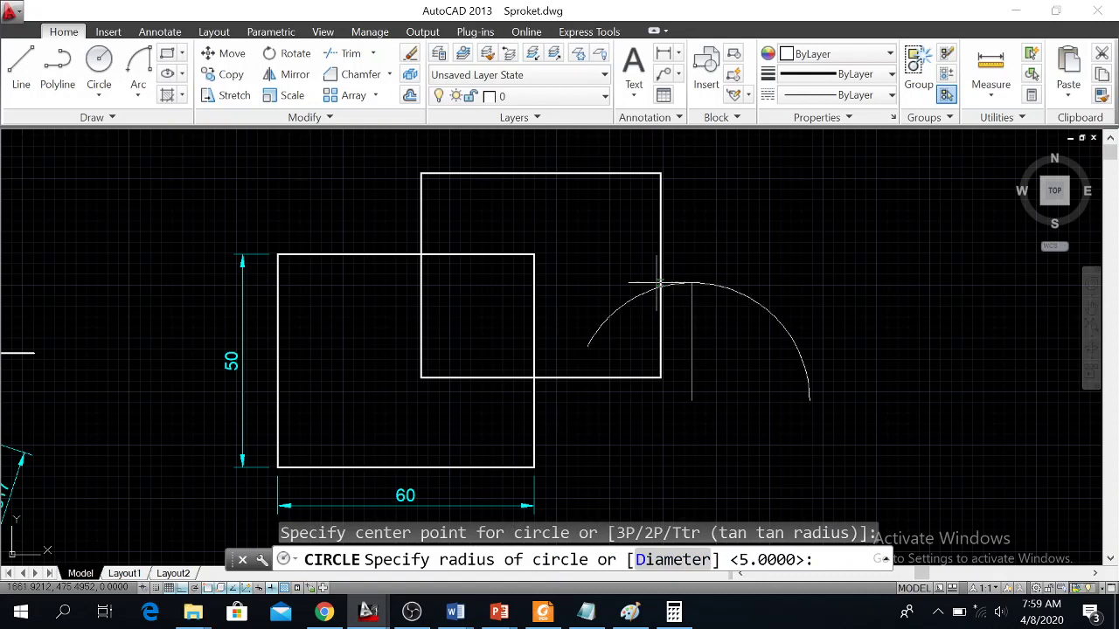
pyautogui.click(691, 286)
# Step: Hatch the part of the circle outside the second rectangle with the ANSI31 pattern at scale 10
pyautogui.scroll(-2, 686, 277)
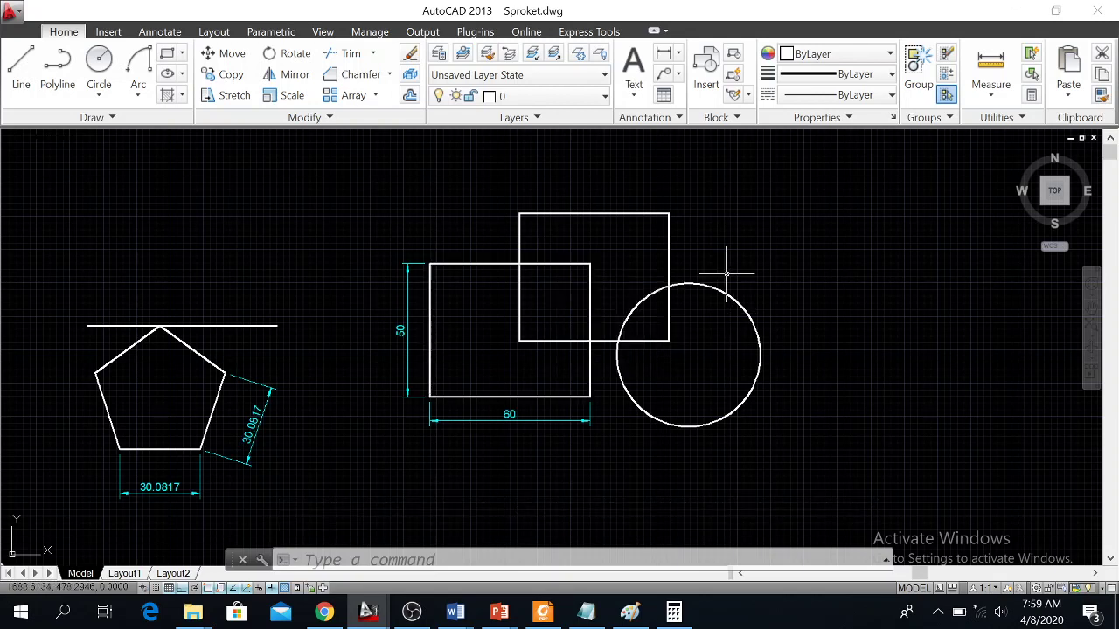
pyautogui.scroll(2, 726, 273)
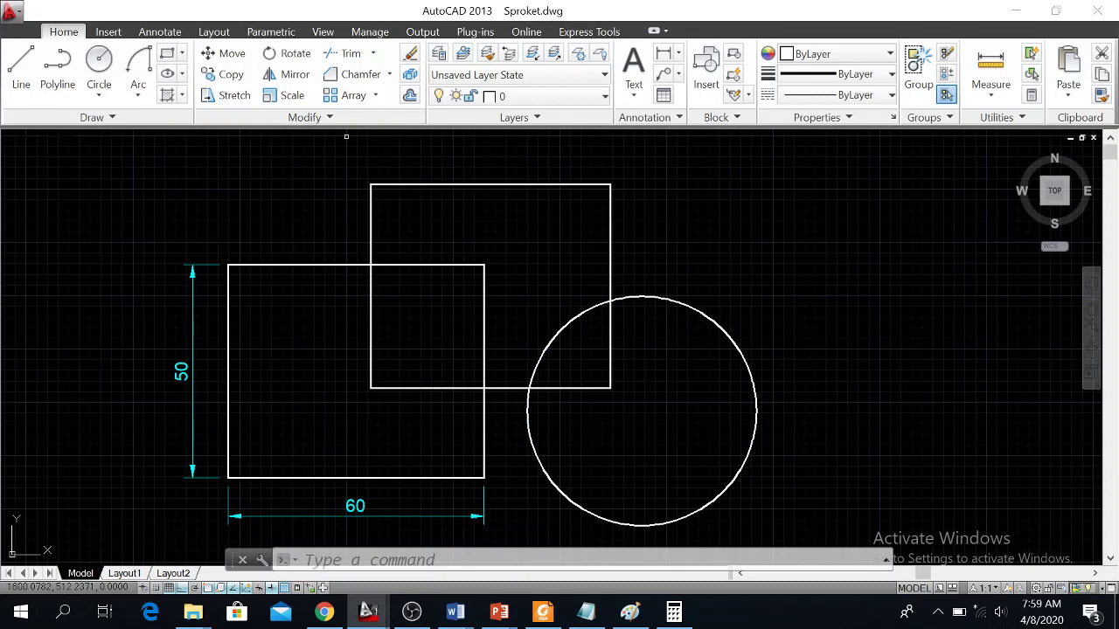
pyautogui.click(166, 95)
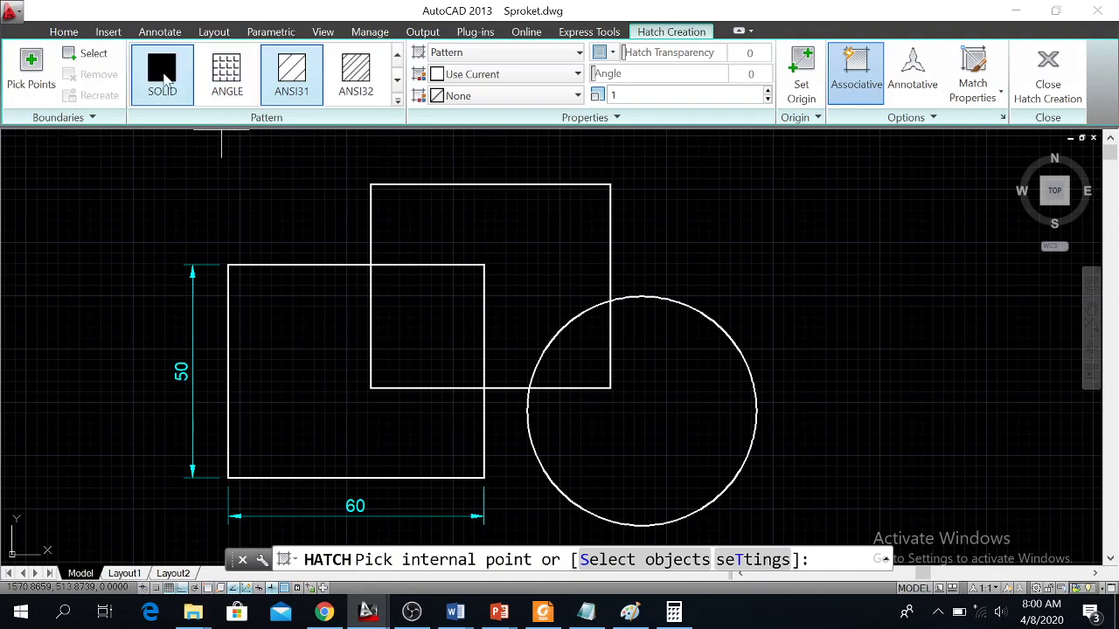
pyautogui.click(395, 103)
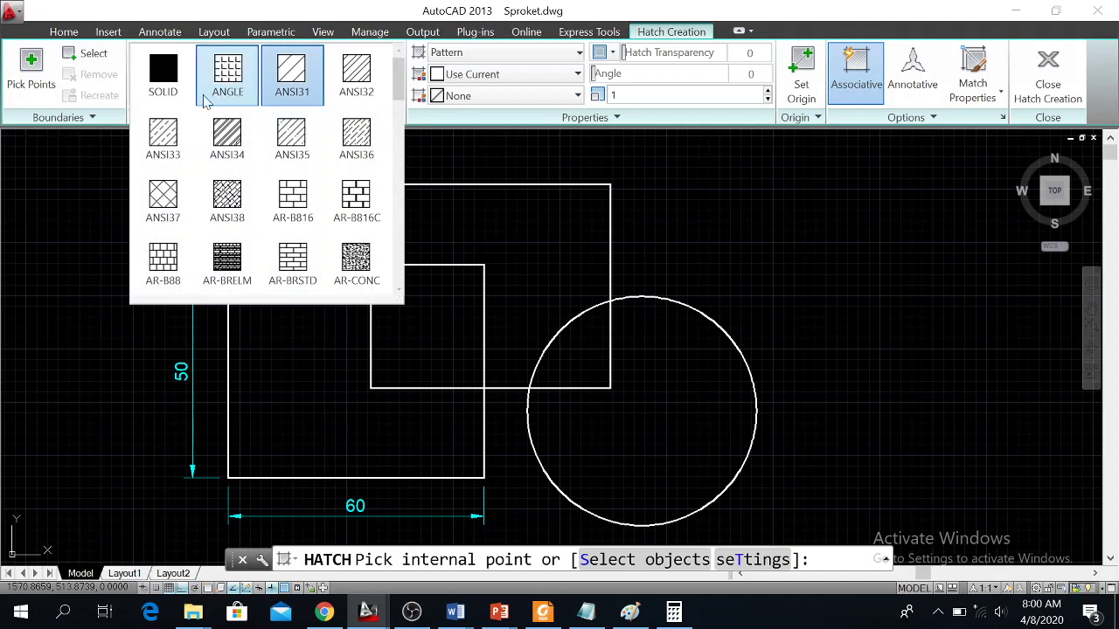
pyautogui.moveTo(399, 89)
pyautogui.mouseDown()
pyautogui.moveTo(400, 244)
pyautogui.moveTo(400, 83)
pyautogui.mouseUp()
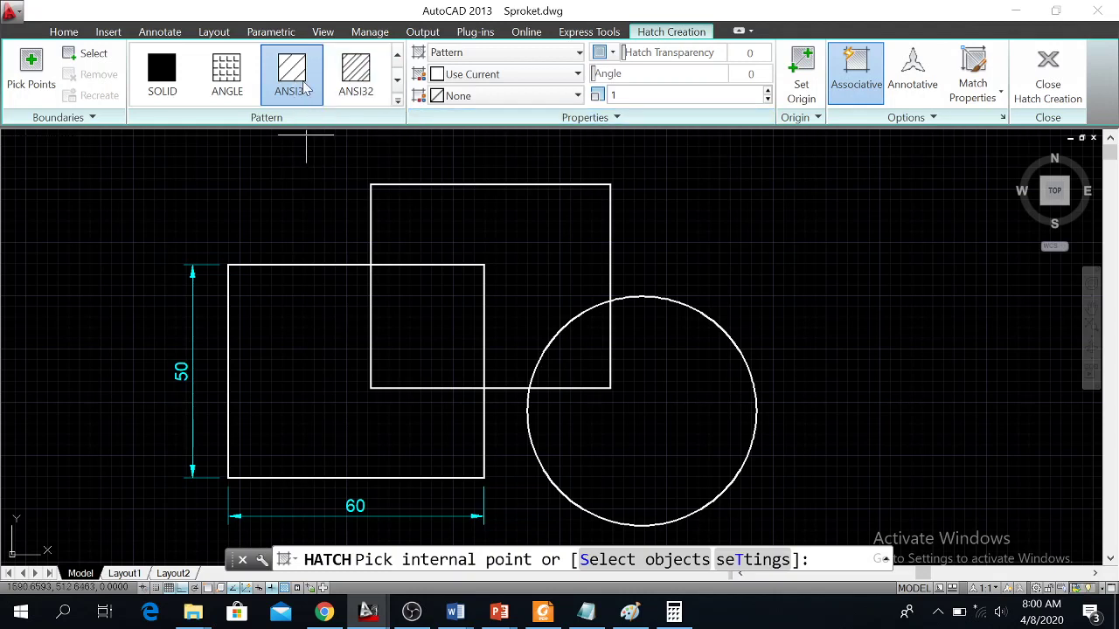
pyautogui.click(579, 54)
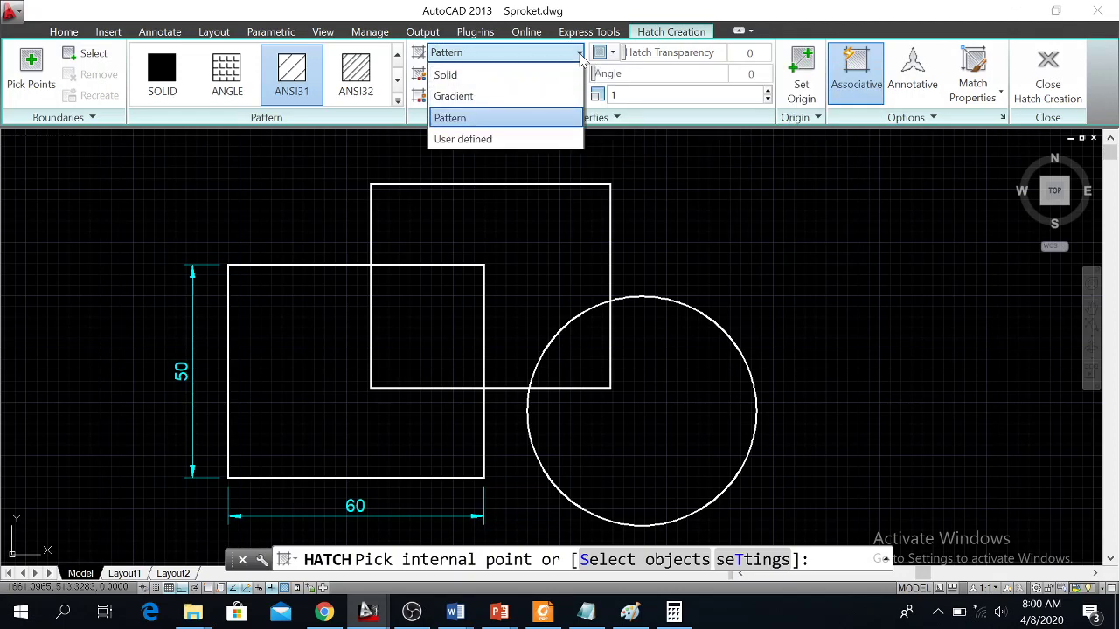
pyautogui.click(579, 54)
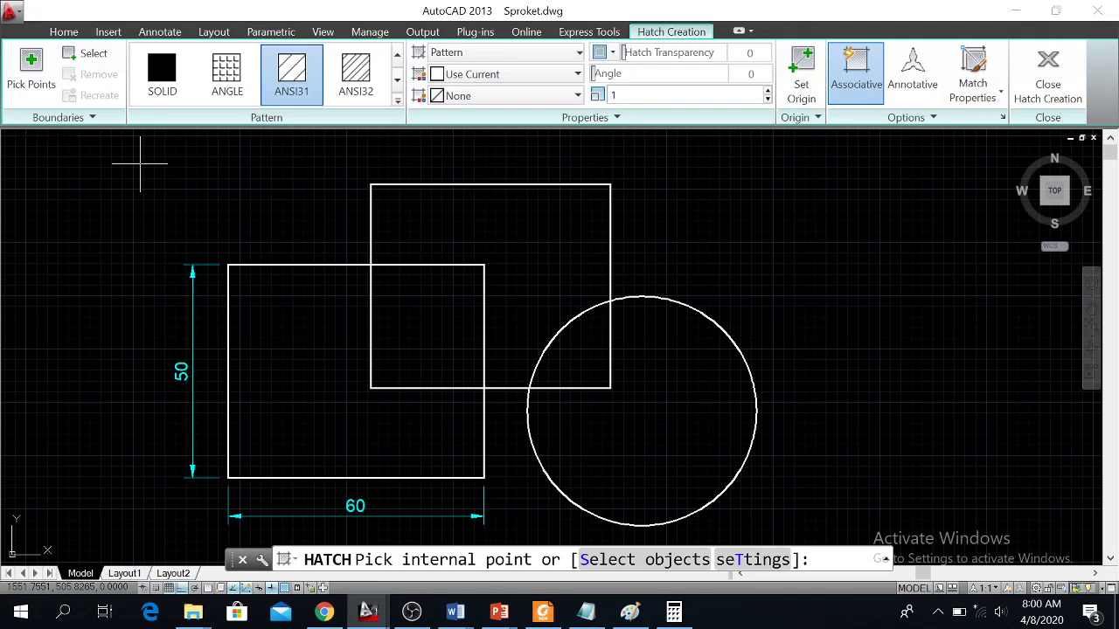
pyautogui.click(507, 235)
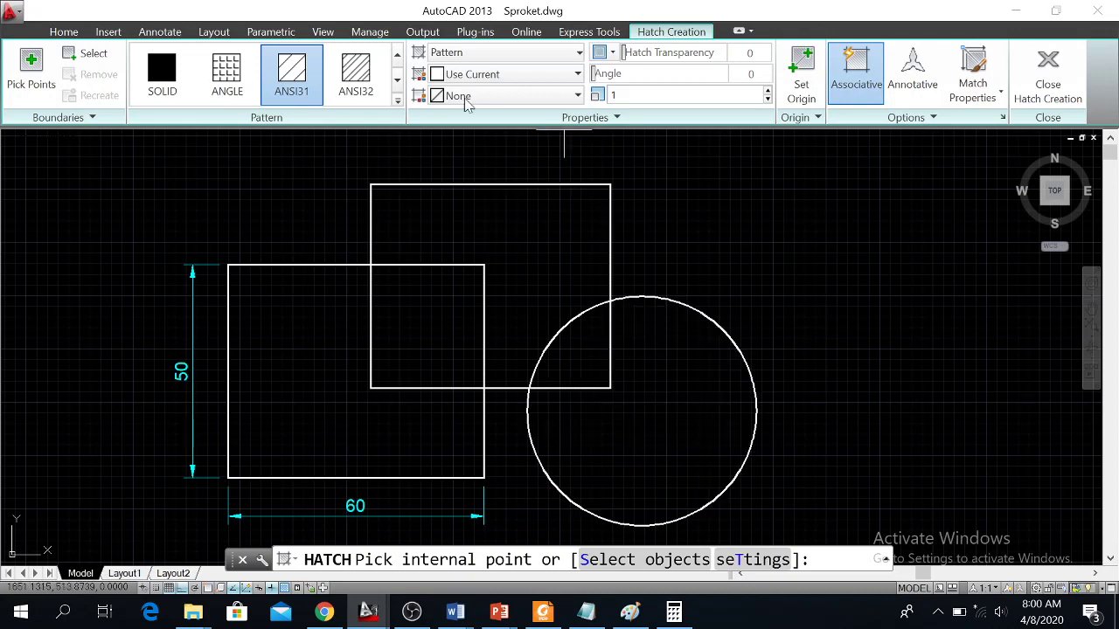
pyautogui.click(33, 68)
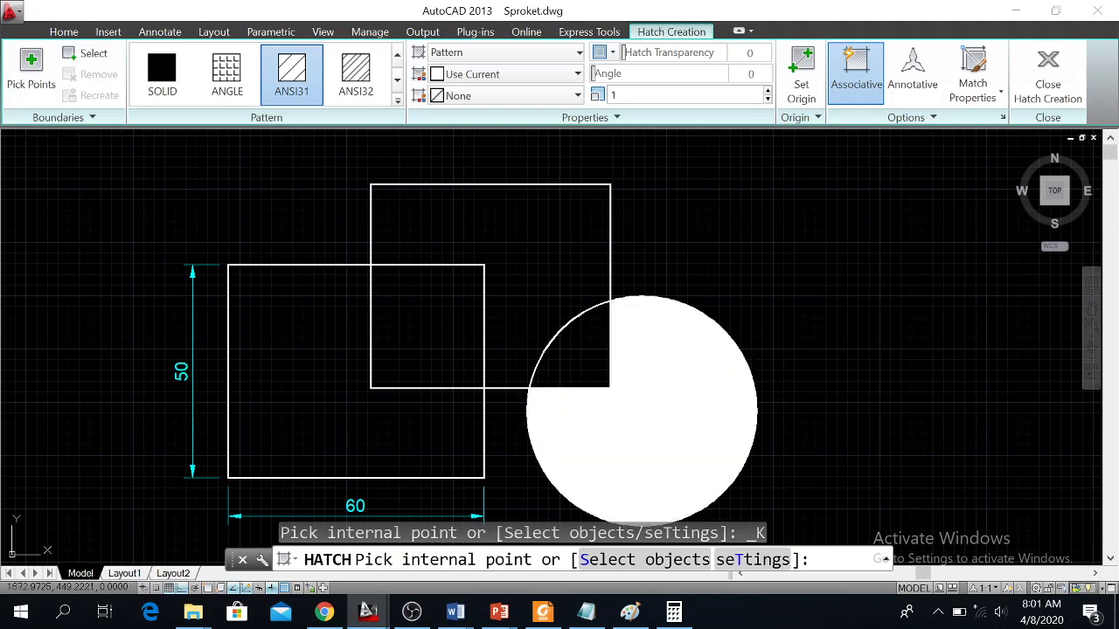
pyautogui.click(658, 406)
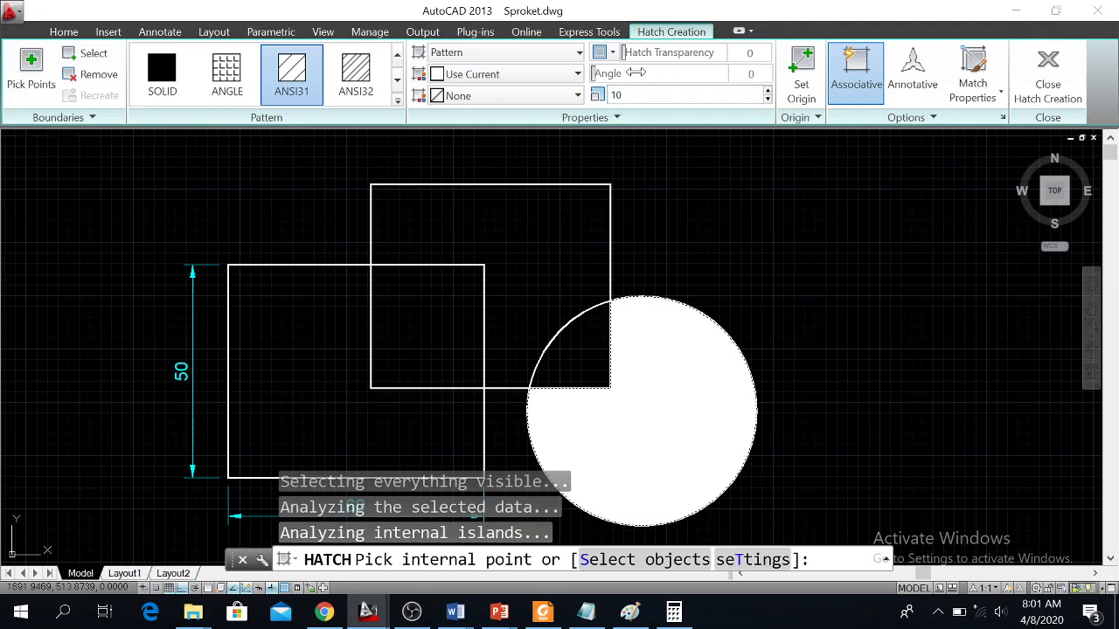
pyautogui.press('Return')
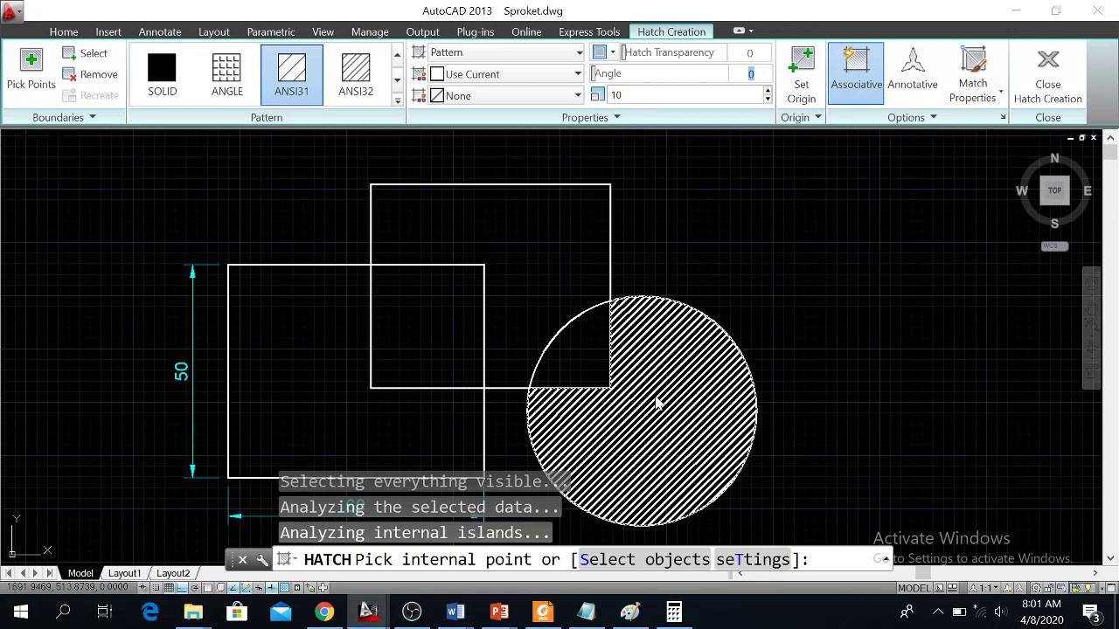
# Step: Set the circle hatch's scale to 15 and finish the hatch
pyautogui.click(612, 95)
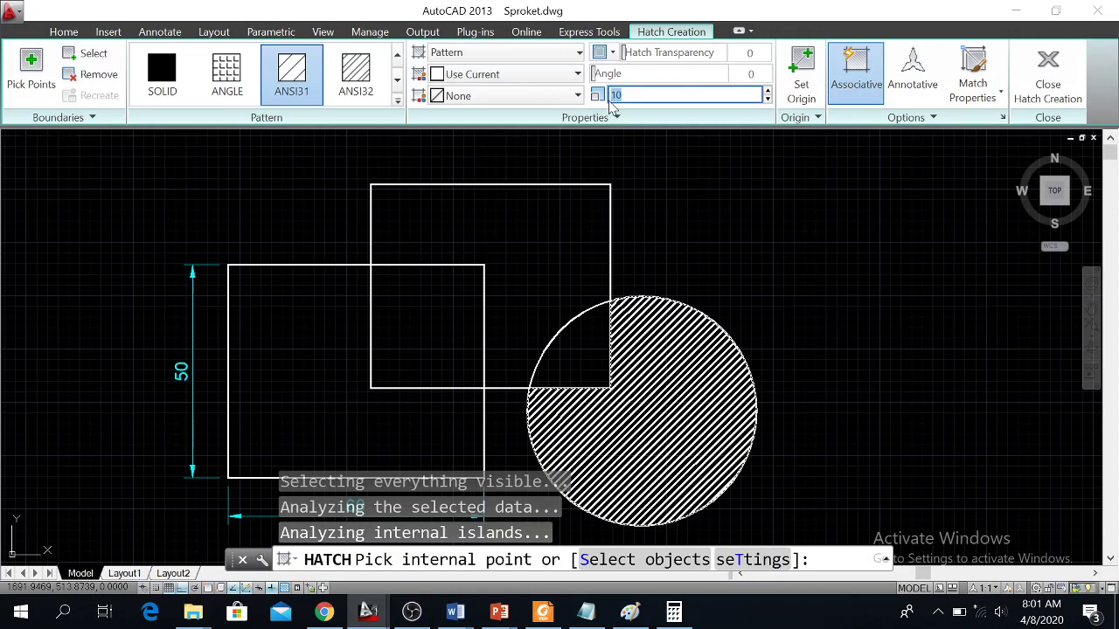
pyautogui.press('Return')
pyautogui.write('15')
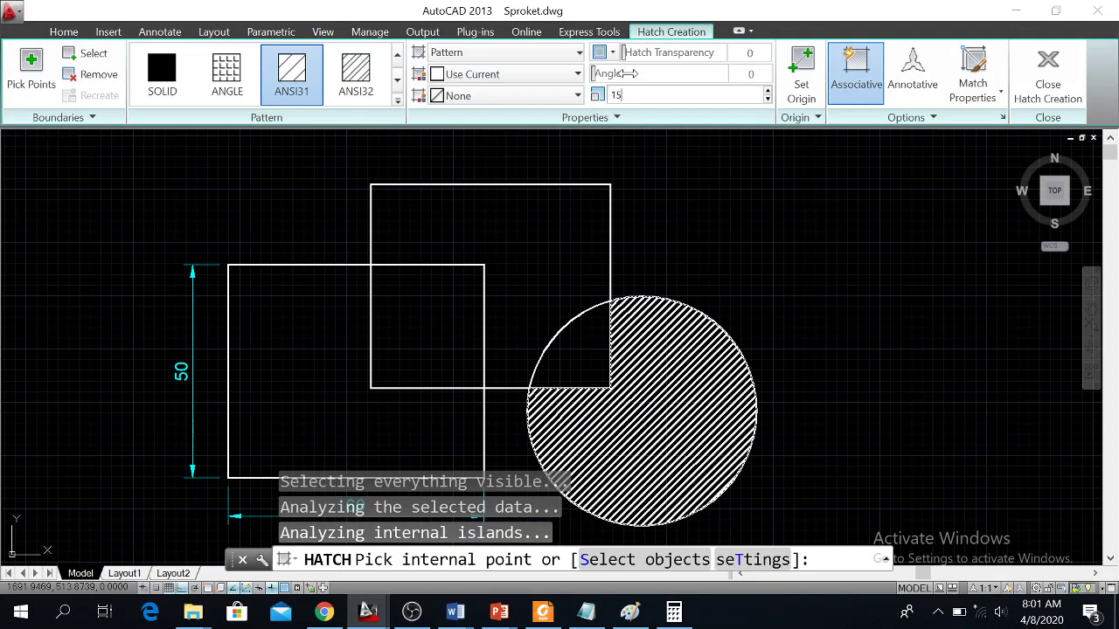
pyautogui.click(627, 74)
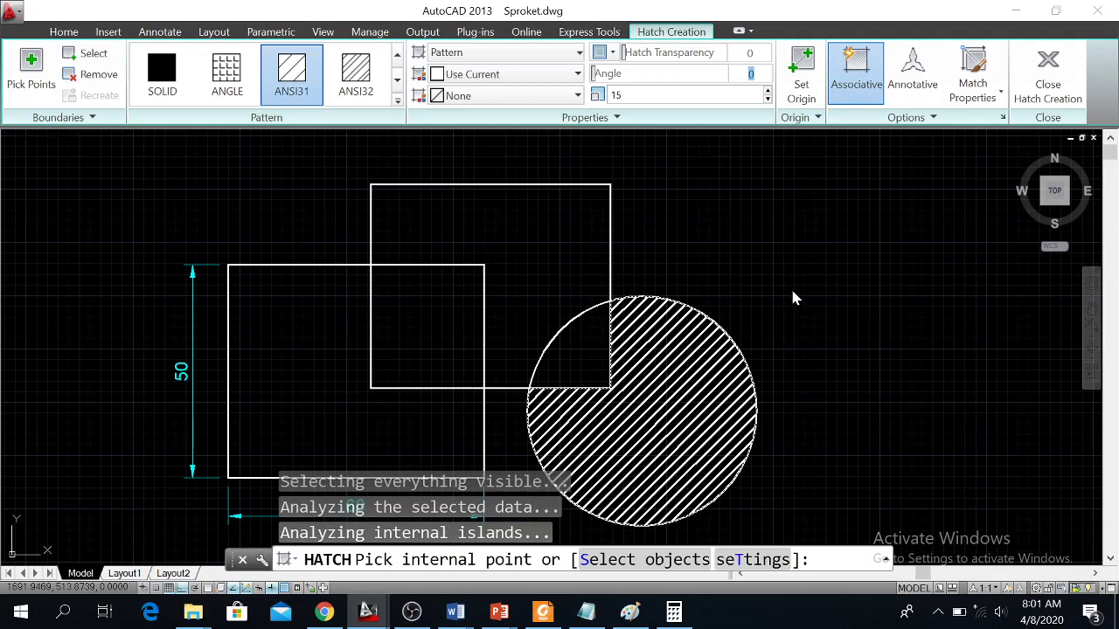
pyautogui.press('Return')
pyautogui.press('Return')
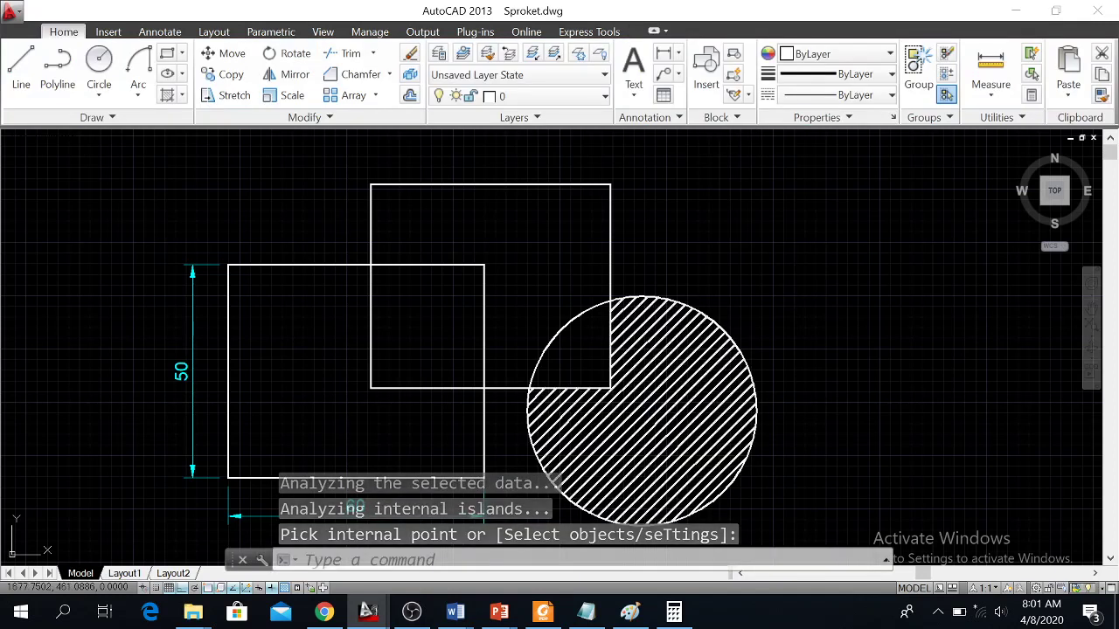
pyautogui.click(667, 492)
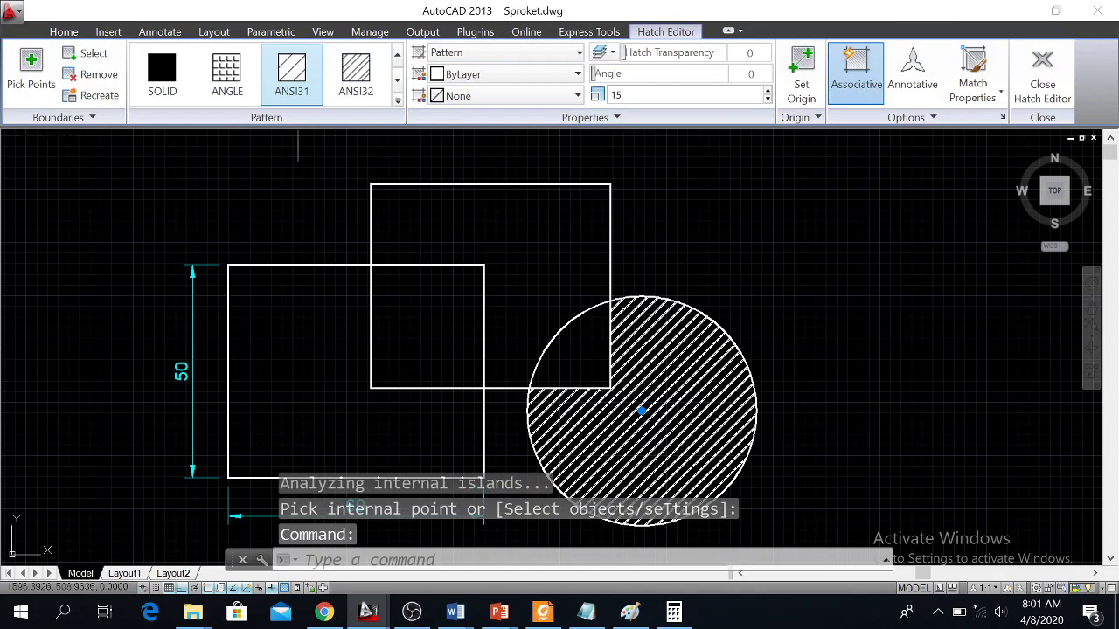
pyautogui.click(226, 72)
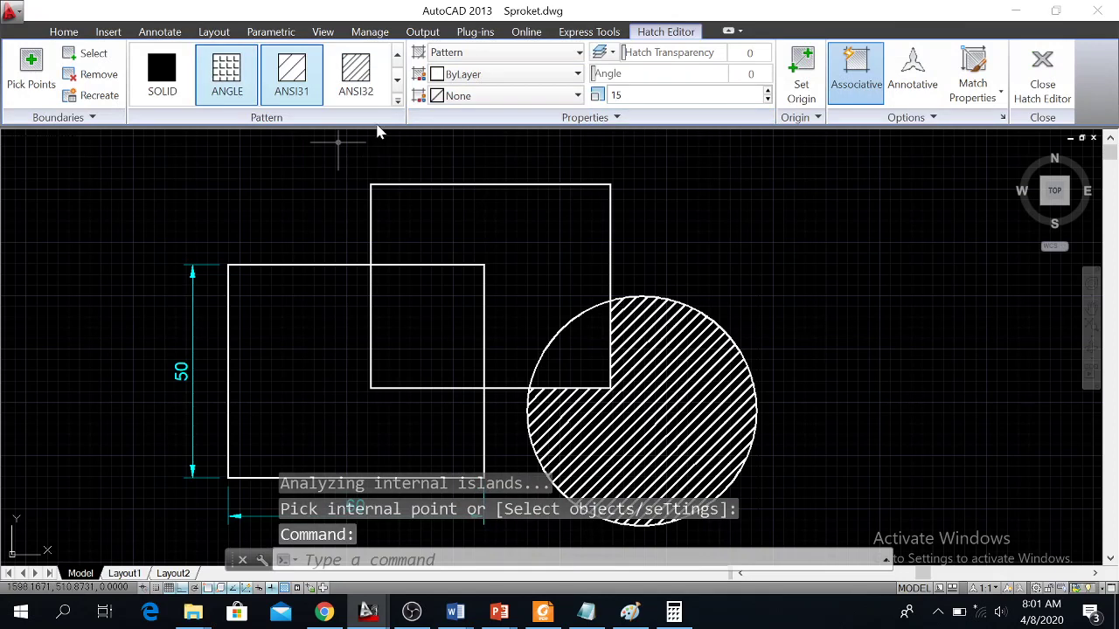
pyautogui.press('Escape')
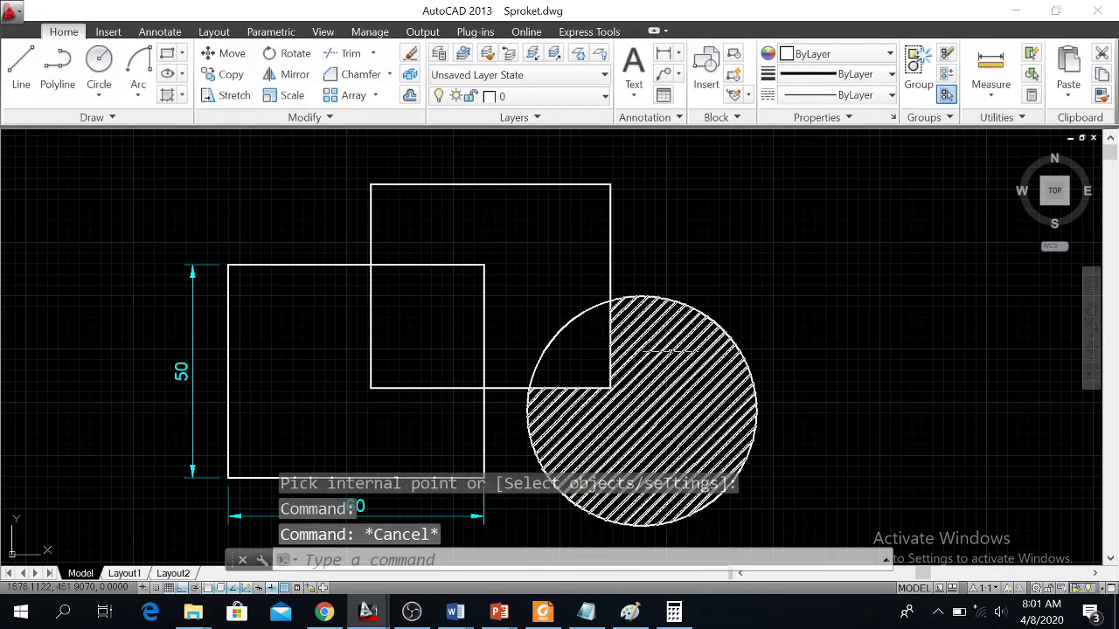
# Step: Move the circle's hatch to the dimensi layer and deselect it
pyautogui.click(669, 351)
pyautogui.click(212, 82)
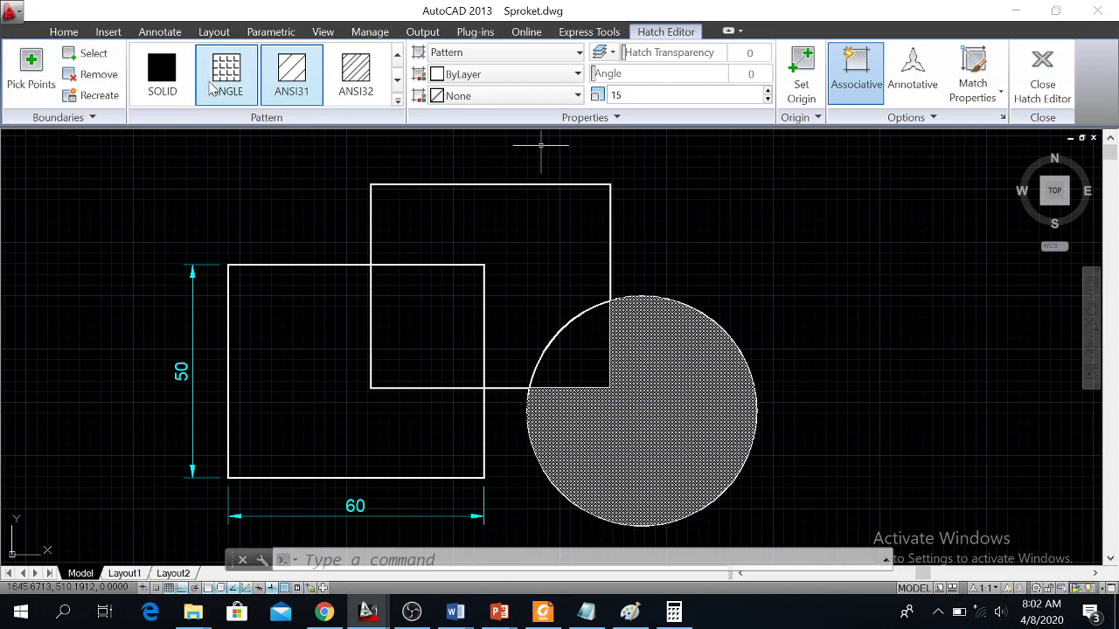
pyautogui.click(577, 74)
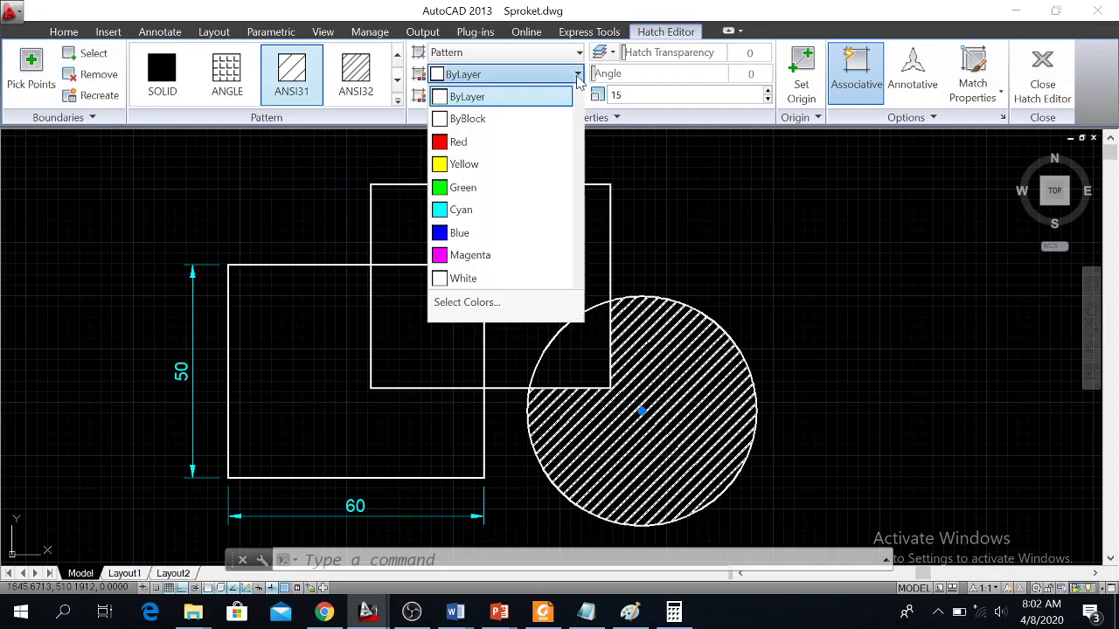
pyautogui.click(577, 74)
pyautogui.click(64, 31)
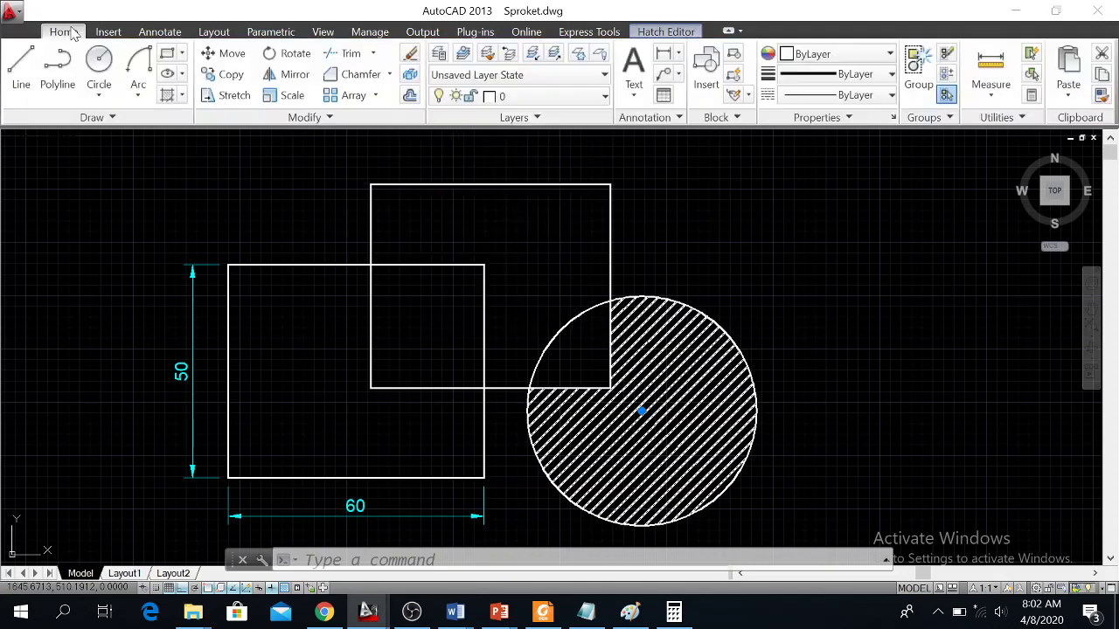
pyautogui.click(601, 96)
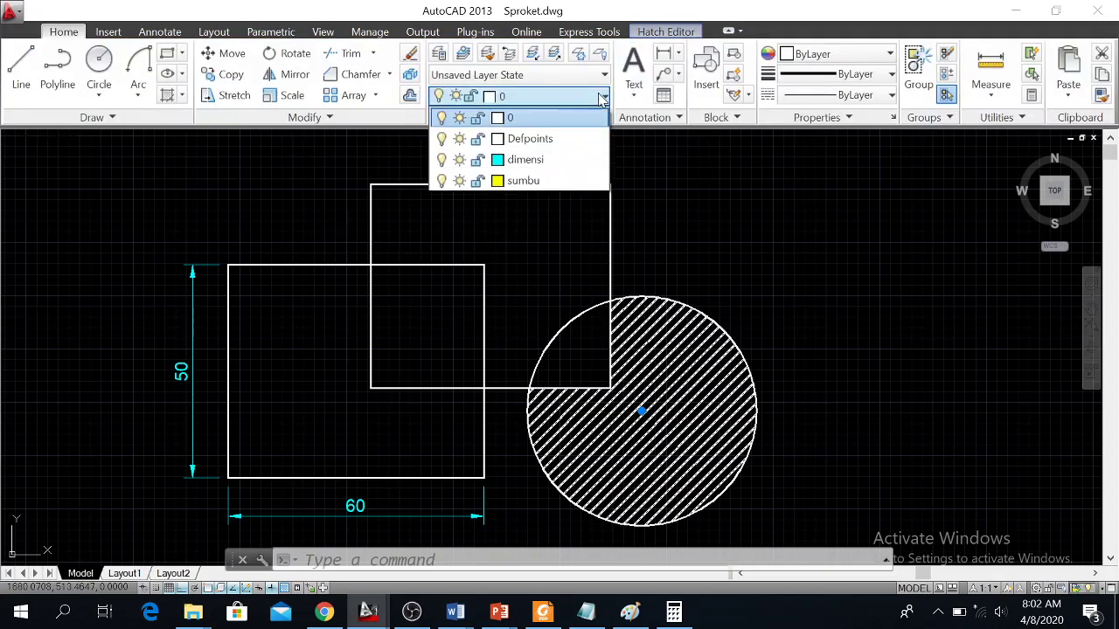
pyautogui.click(526, 162)
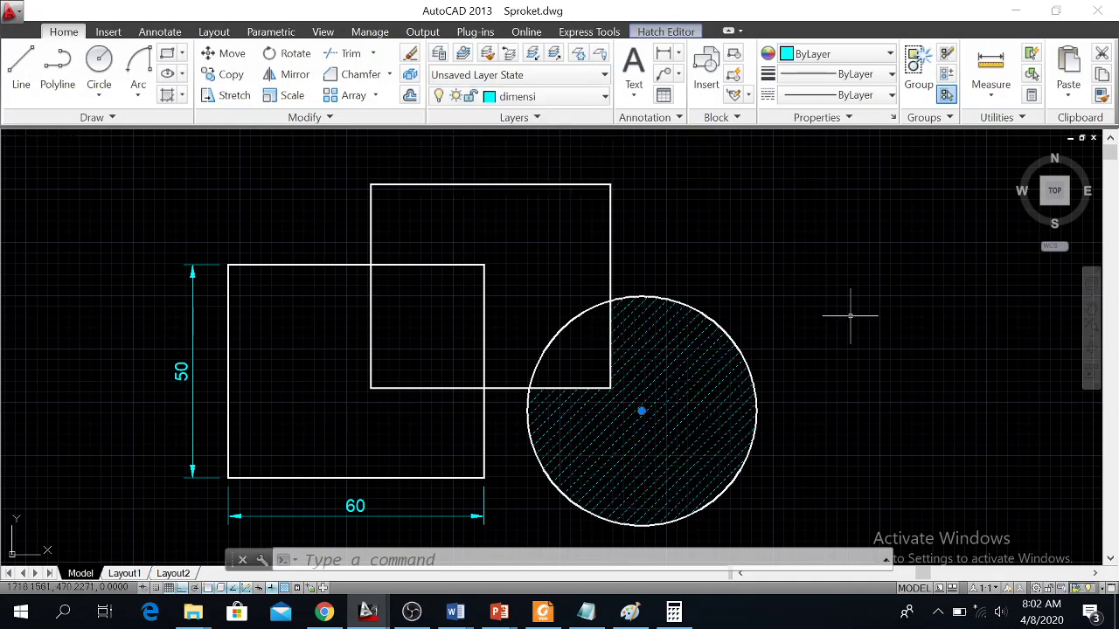
pyautogui.press('Escape')
pyautogui.press('Escape')
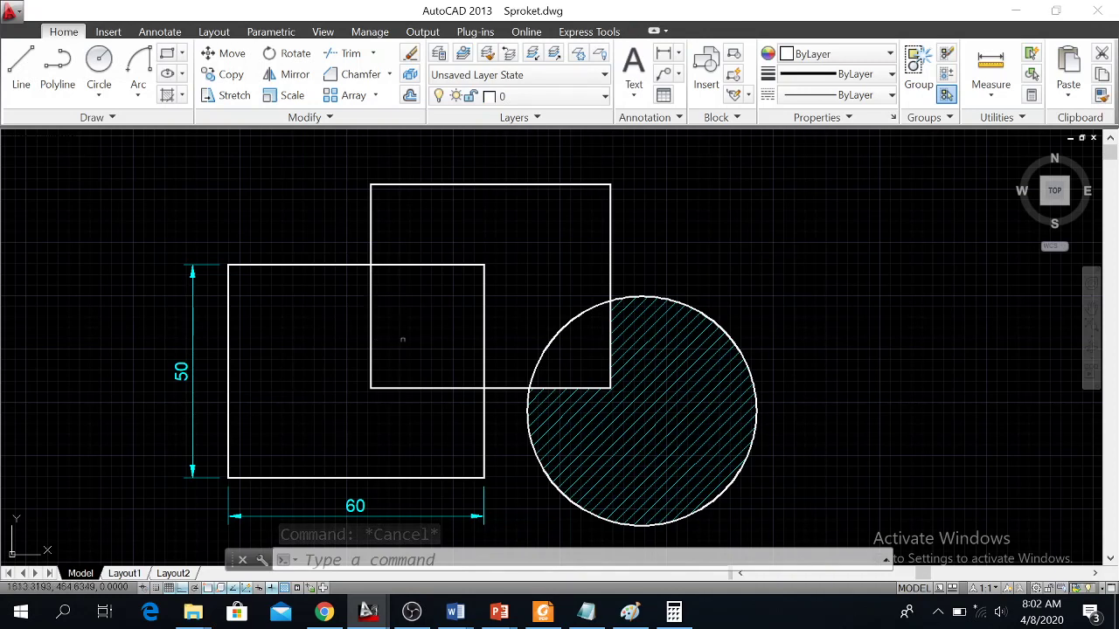
# Step: Hatch the overlap of the two rectangles and the overlap of the second rectangle and the circle with ANSI31
pyautogui.click(165, 97)
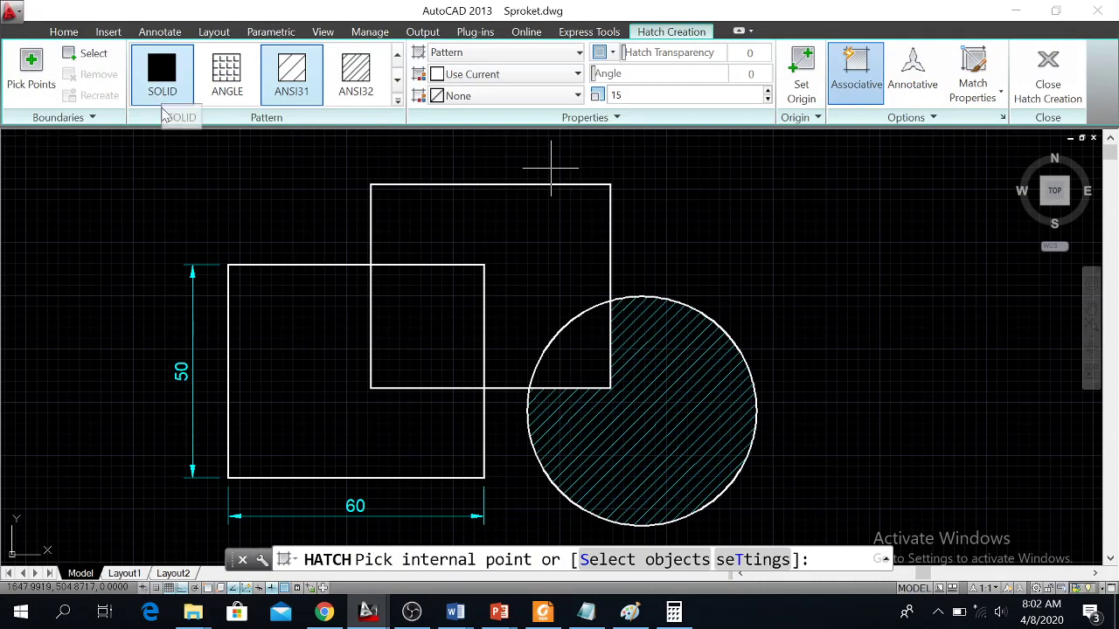
pyautogui.click(292, 71)
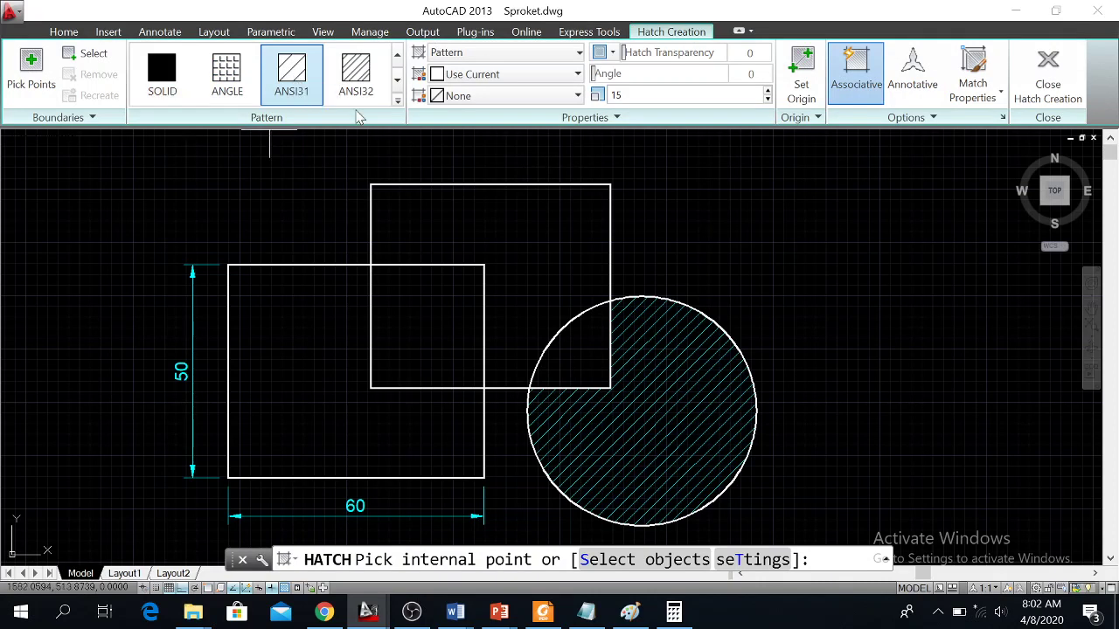
pyautogui.click(411, 330)
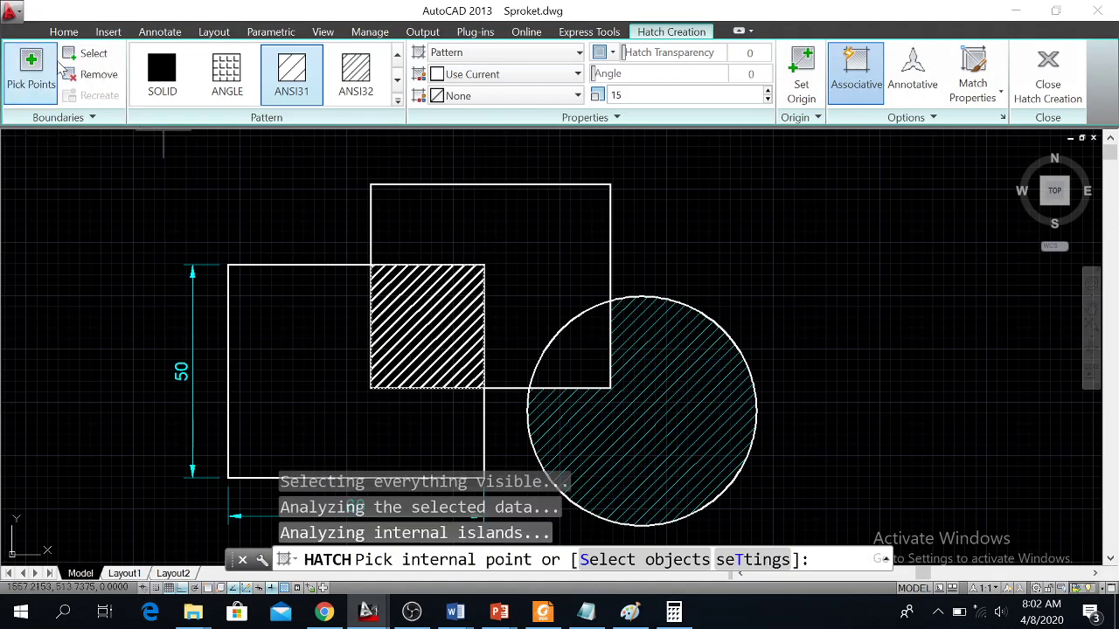
pyautogui.click(568, 341)
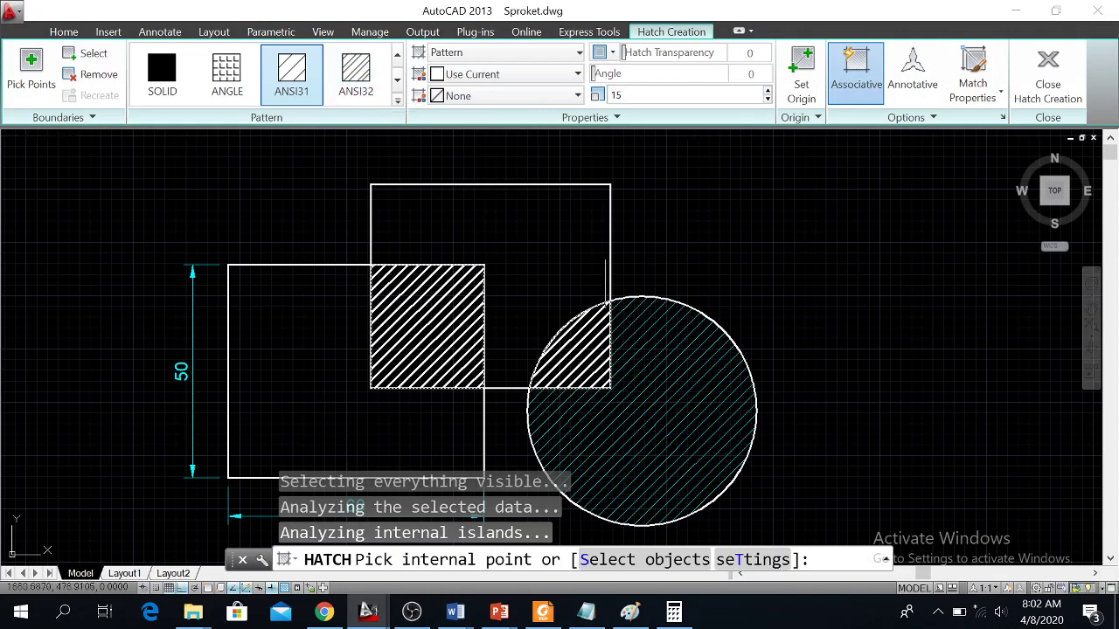
pyautogui.click(638, 319)
# Step: Set the overlap hatch's angle to 90 and its scale to 10, and finish the hatch
pyautogui.click(751, 74)
pyautogui.write('90')
pyautogui.press('Tab')
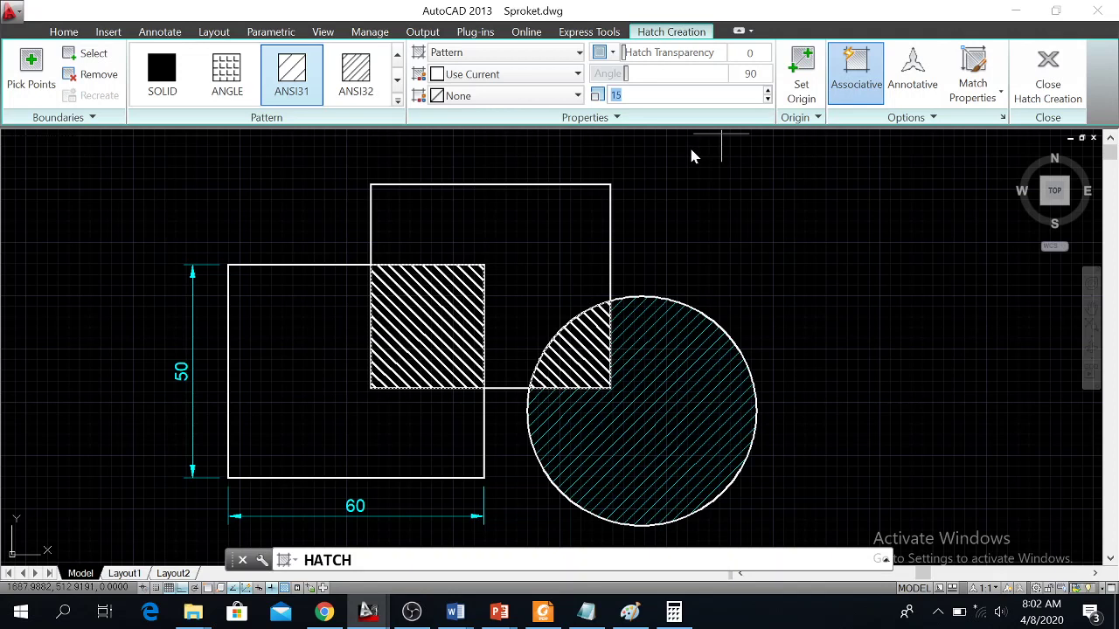
pyautogui.write('10')
pyautogui.click(675, 77)
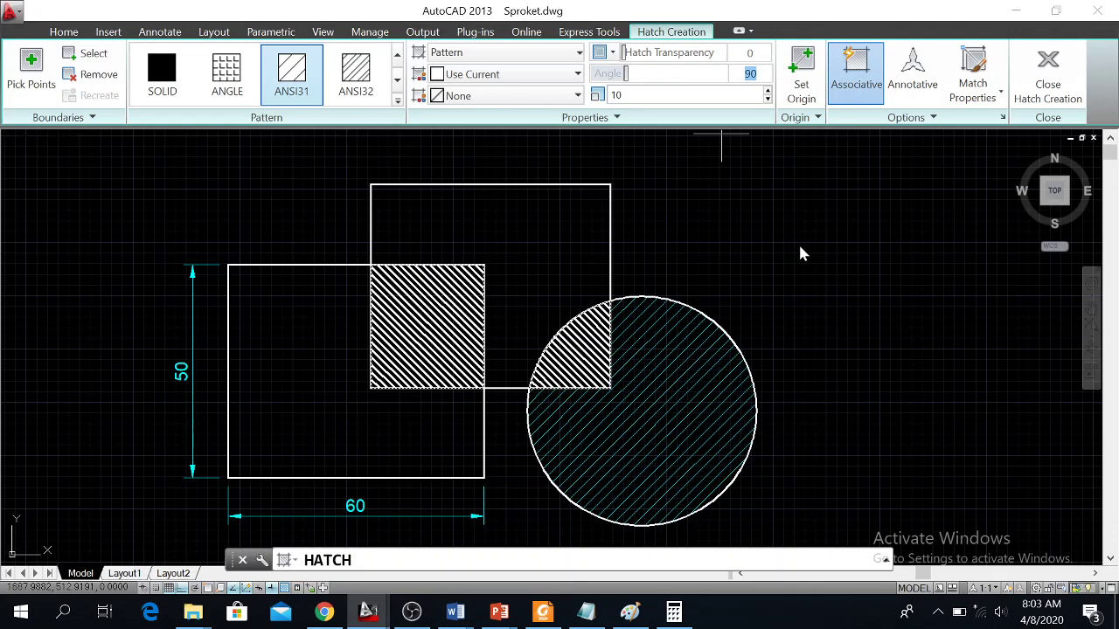
pyautogui.press('Return')
pyautogui.press('Return')
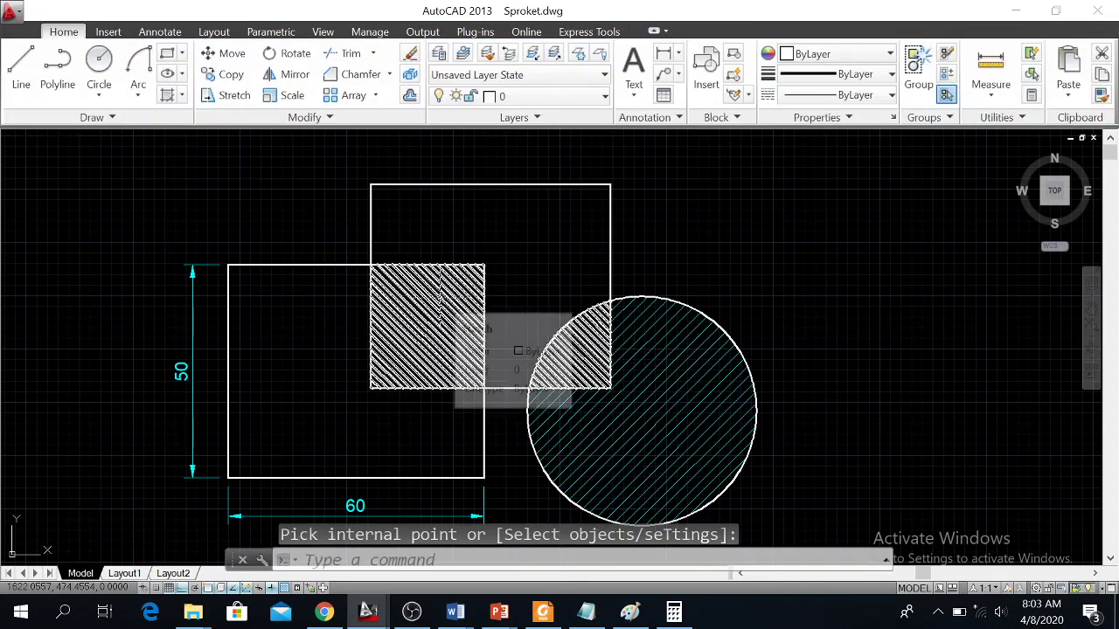
# Step: Move the hatch in the two overlap areas to the dimensi layer
pyautogui.click(437, 298)
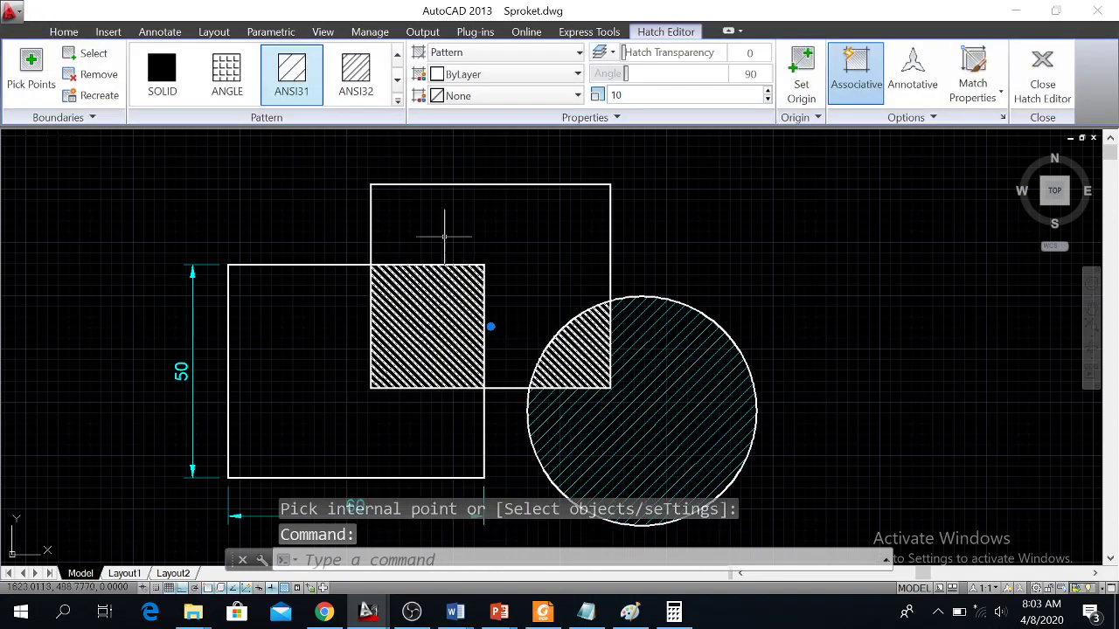
pyautogui.click(67, 32)
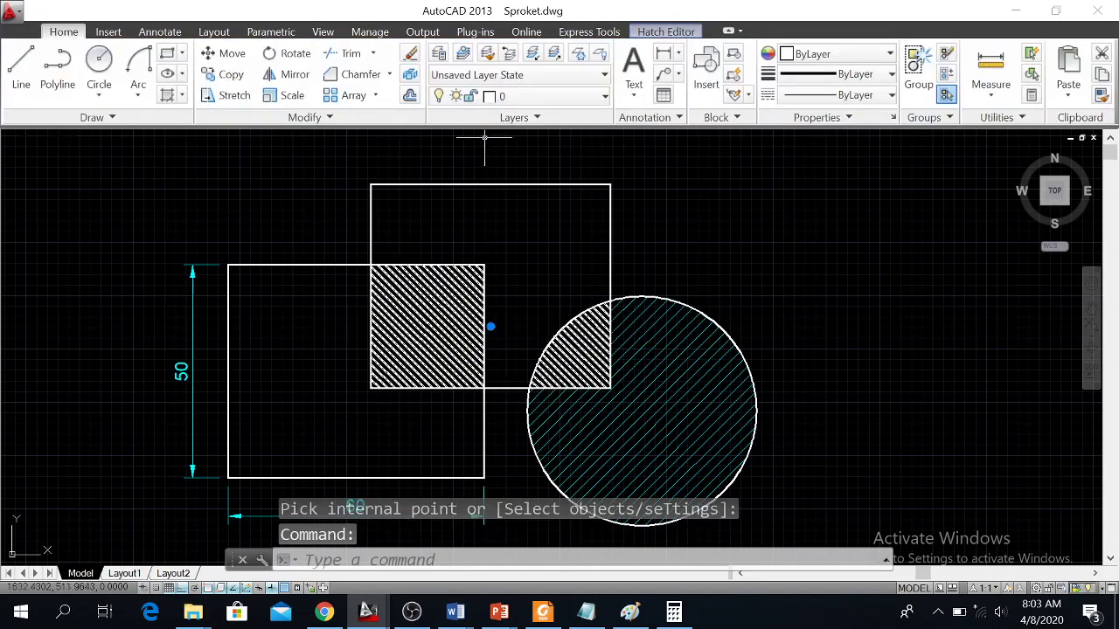
pyautogui.click(595, 97)
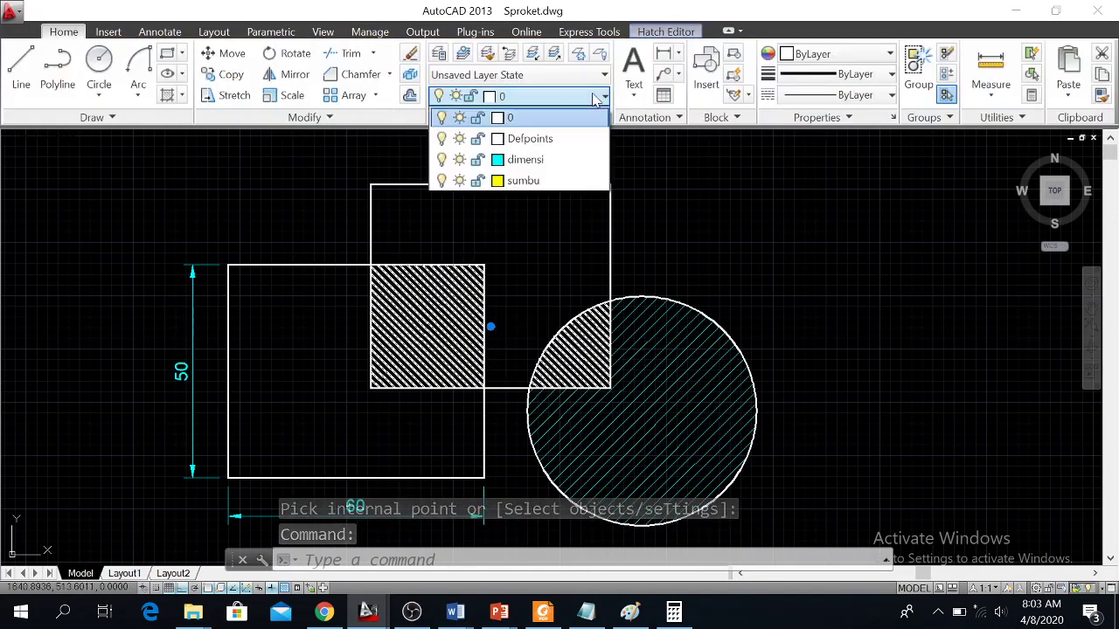
pyautogui.click(524, 161)
pyautogui.click(822, 297)
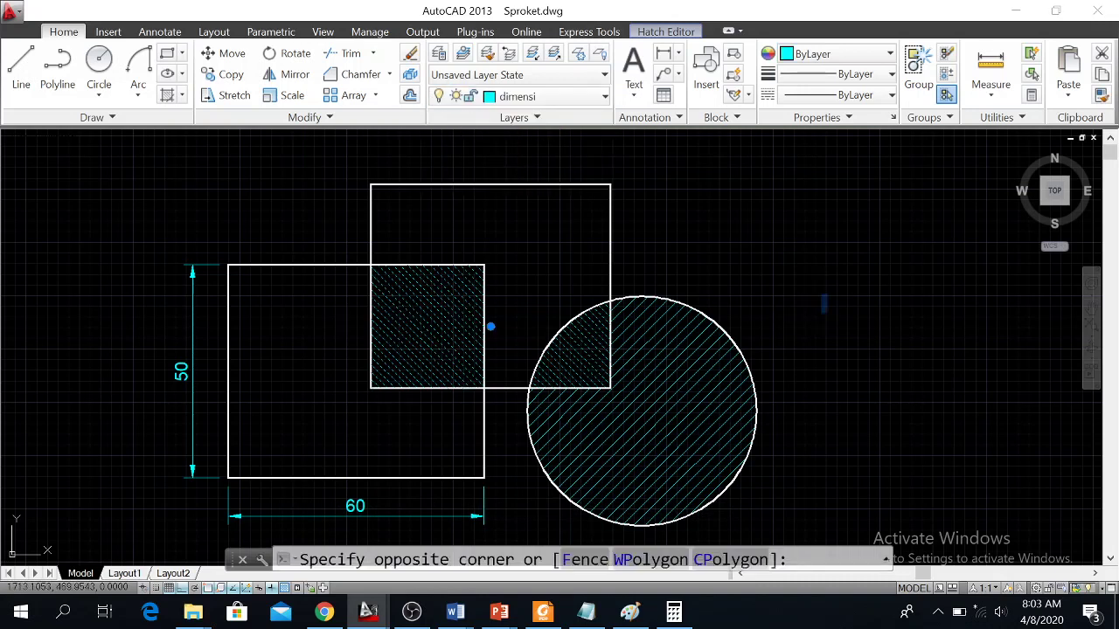
# Step: Deselect the overlap hatch and fill the unhatched areas of both rectangles with a blue-to-yellow GR_LINEAR gradient
pyautogui.press('Escape')
pyautogui.press('Escape')
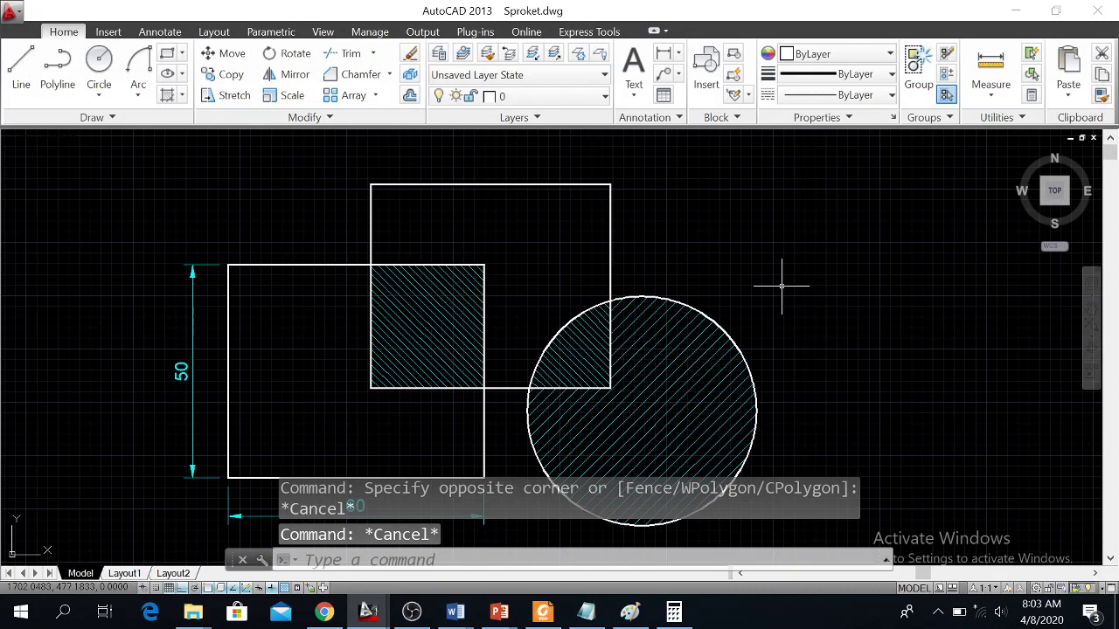
pyautogui.click(182, 95)
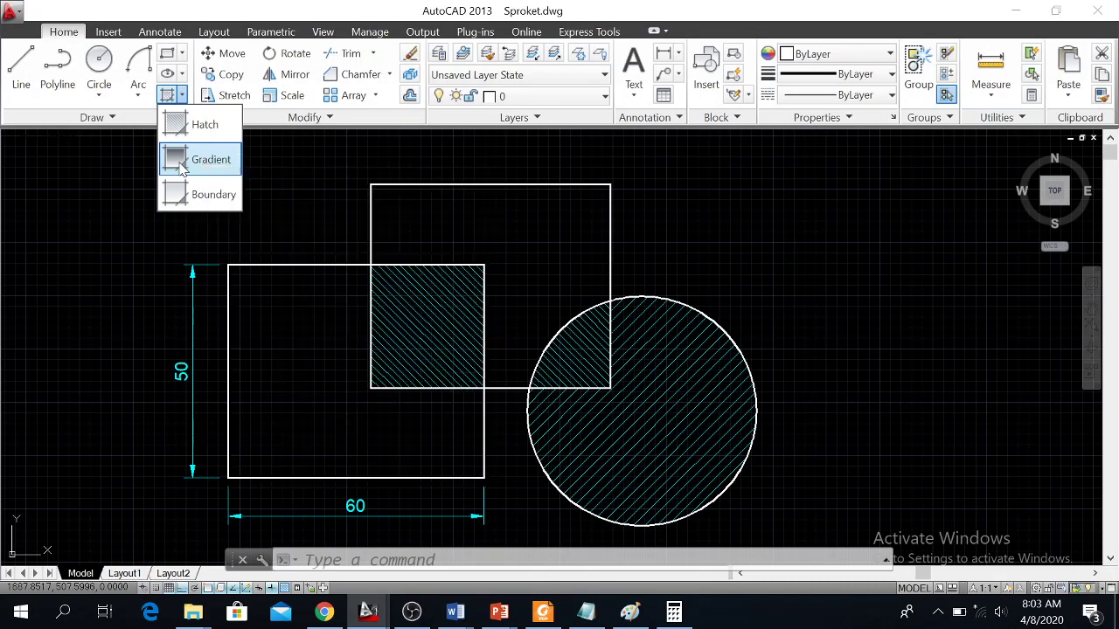
pyautogui.click(181, 164)
pyautogui.click(504, 258)
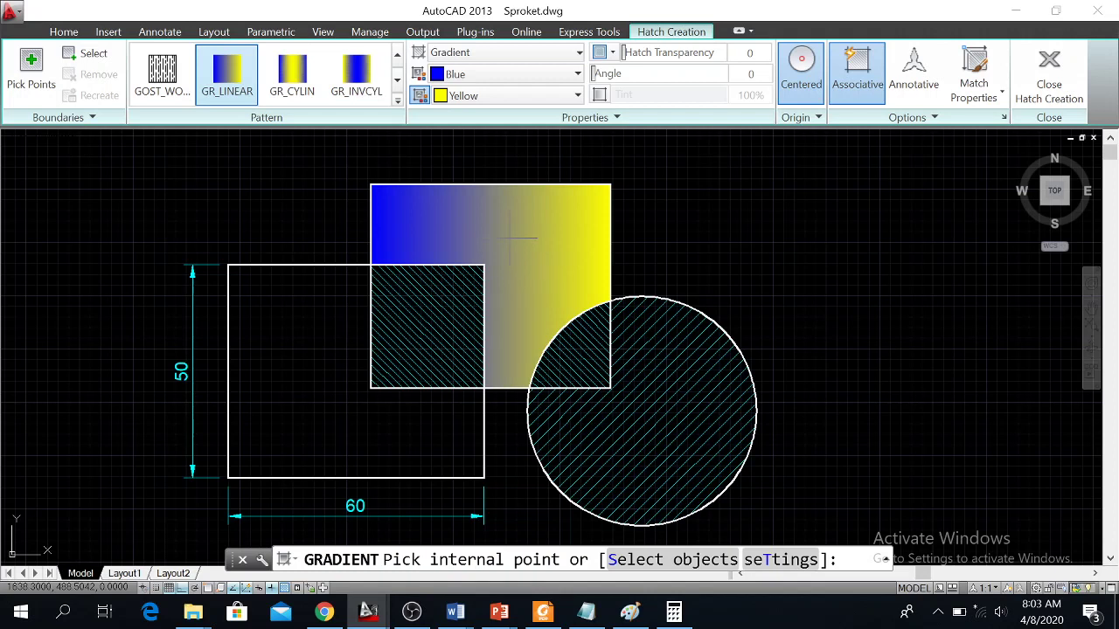
pyautogui.click(515, 234)
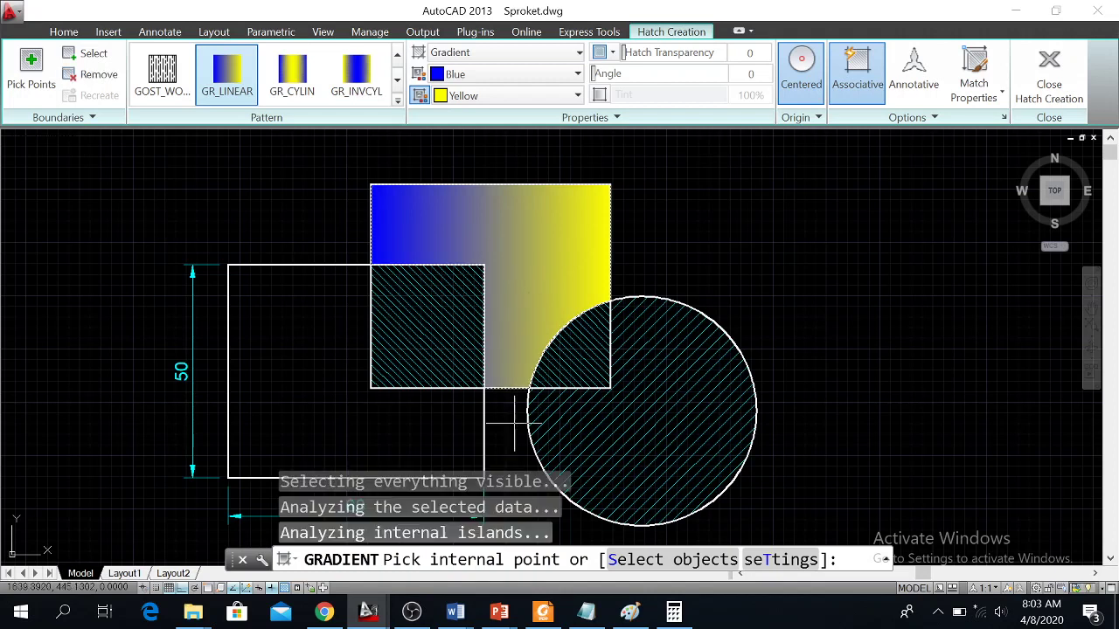
pyautogui.click(291, 370)
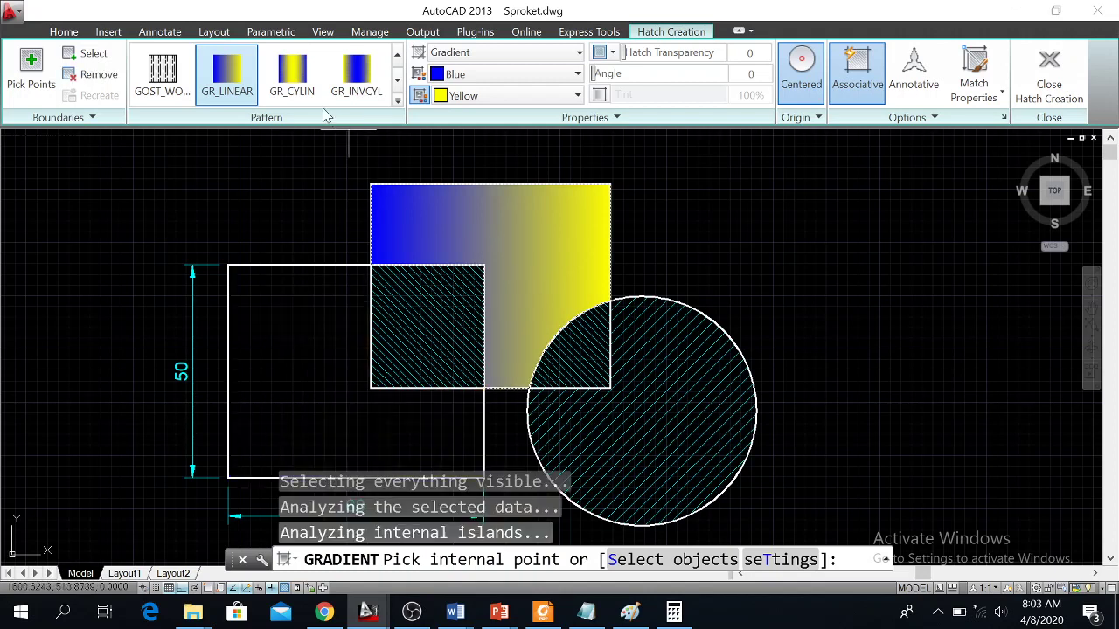
pyautogui.click(306, 375)
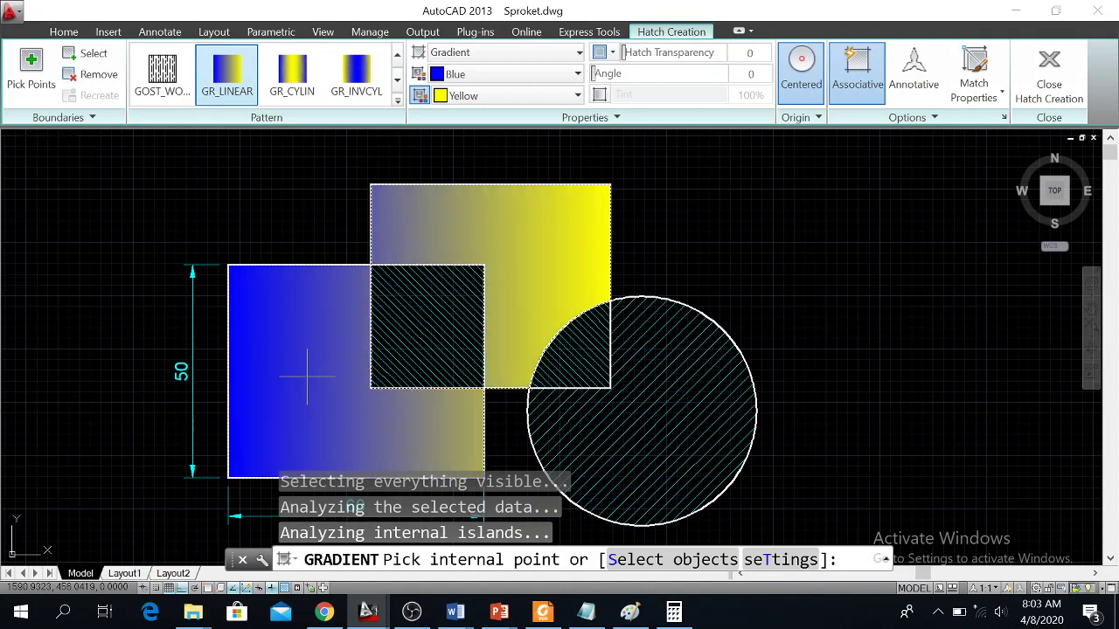
pyautogui.press('Return')
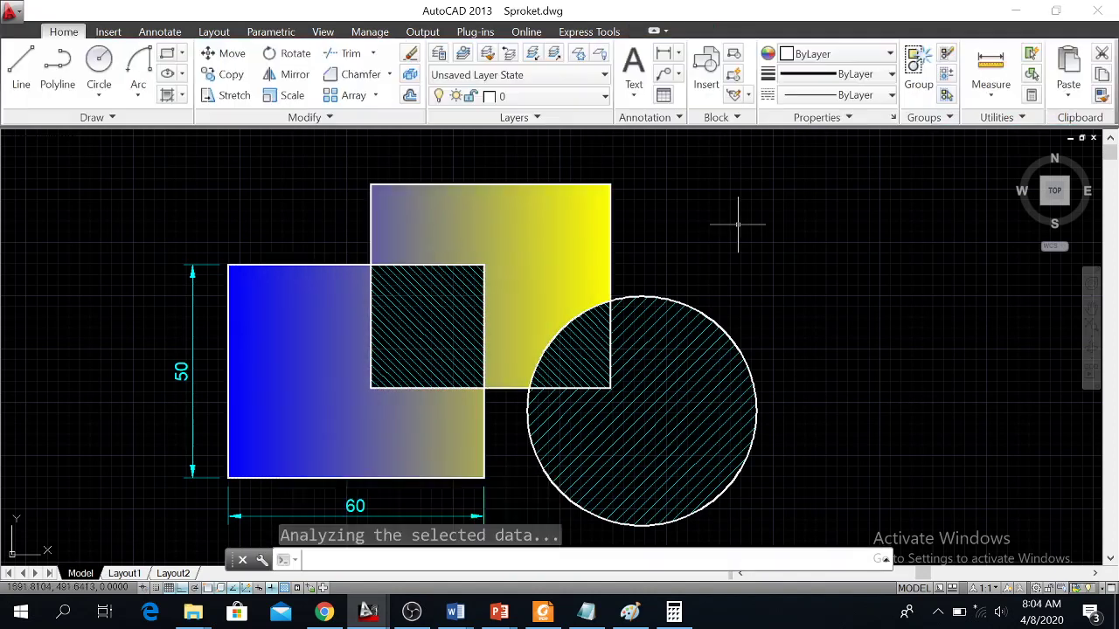